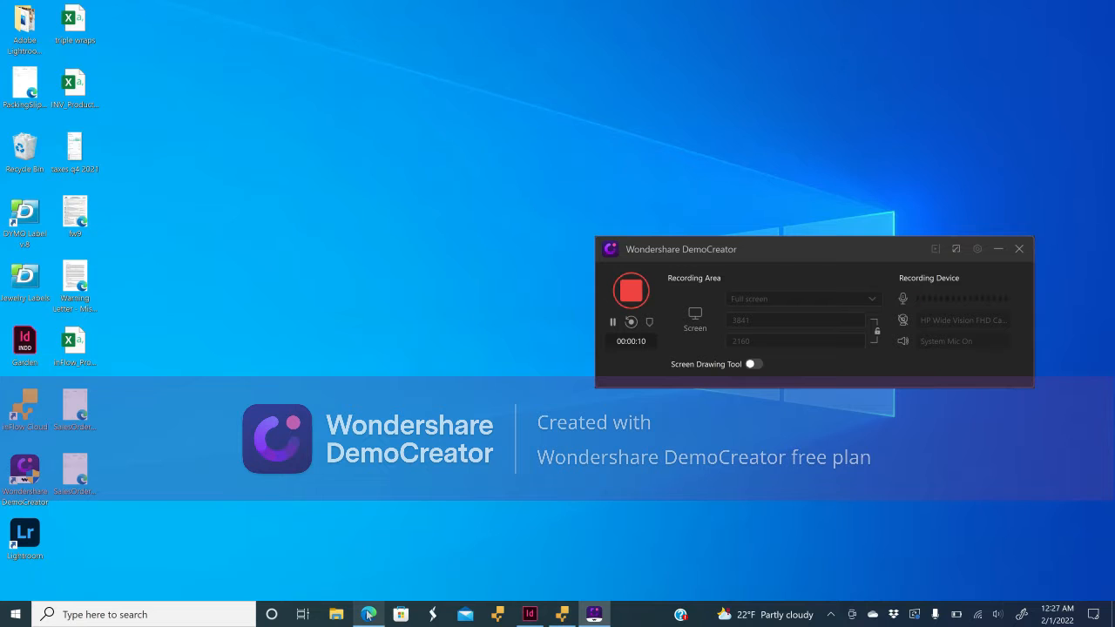
Open the web browser and go to the FashionGo Vendor Admin login page at vendoradmin.fashiongo.net.
left_click(368, 614)
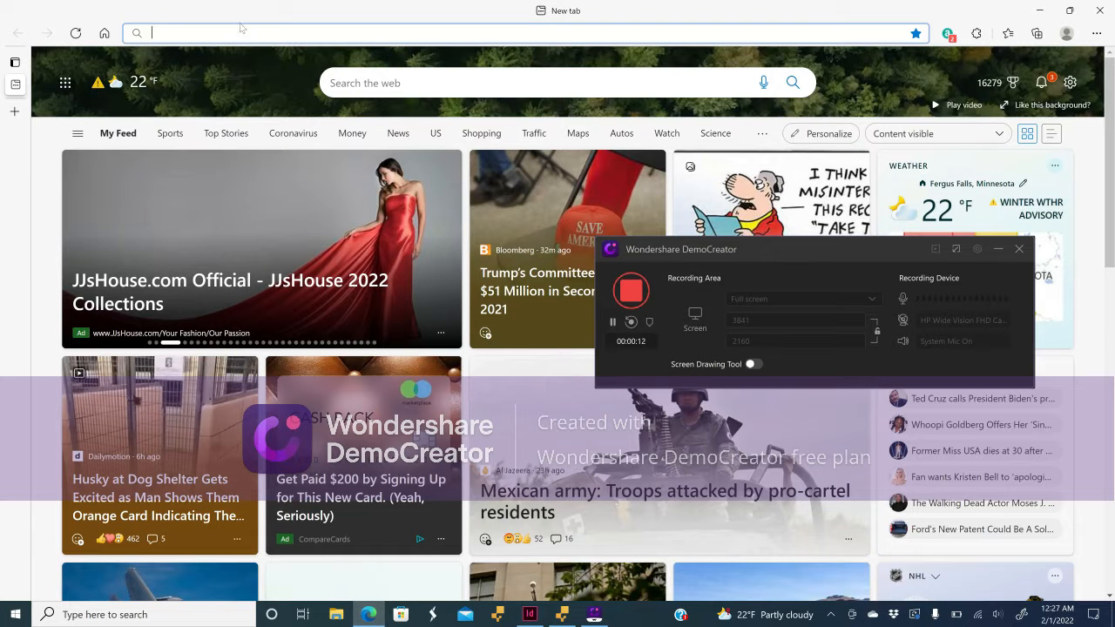
left_click(245, 33)
type("ven")
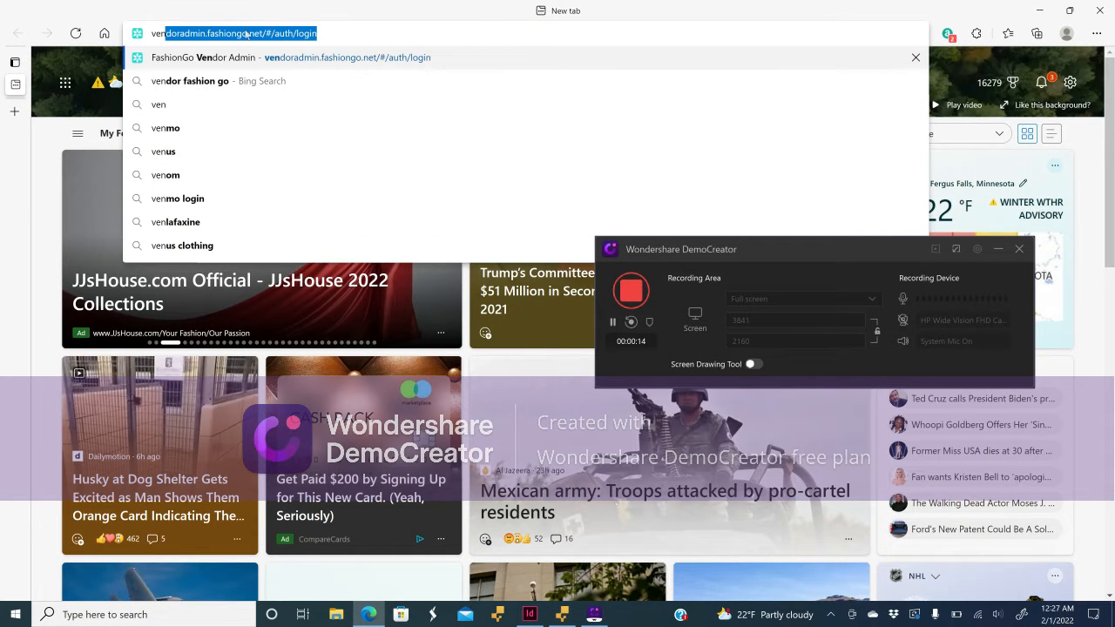
key("Return")
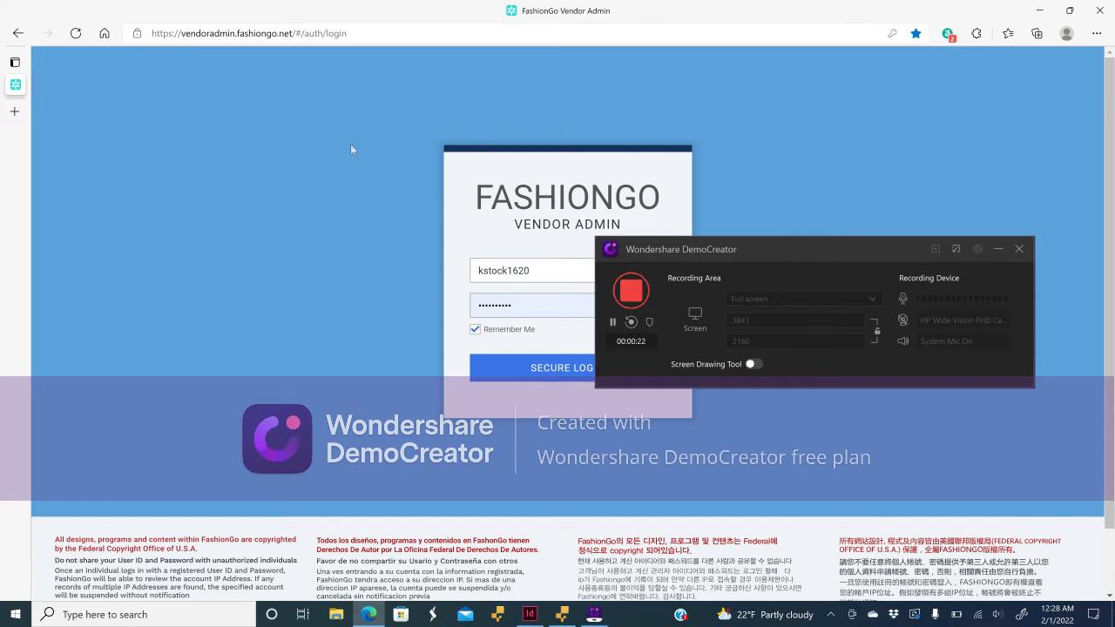
Log in to the vendor admin with the saved username and password, and open the form for creating a new item.
left_click_drag(750, 242, 887, 237)
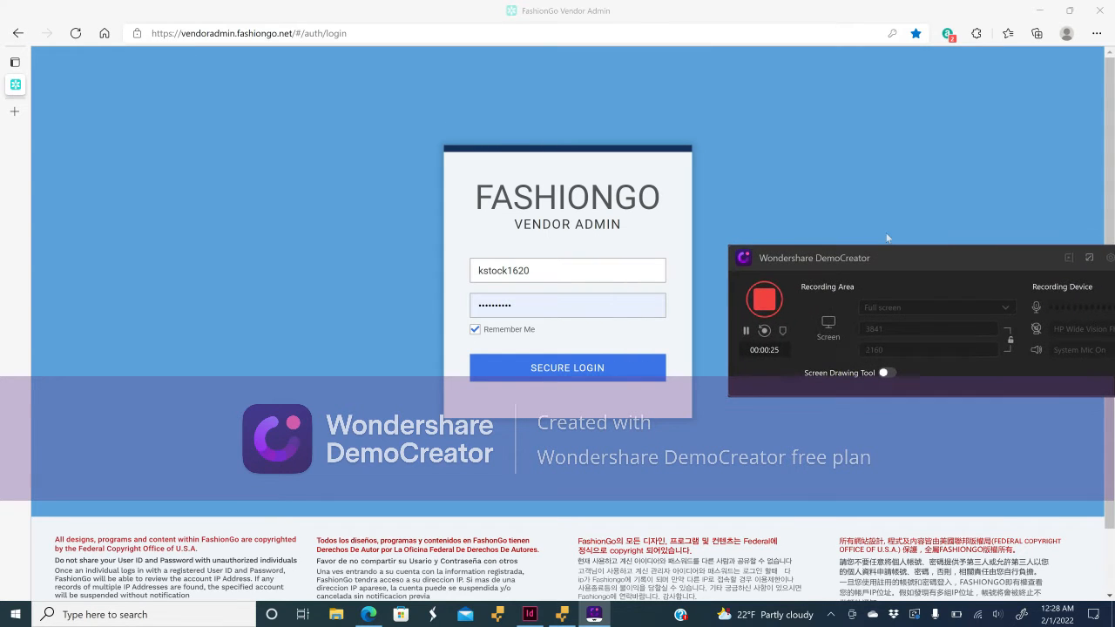
left_click(1090, 259)
left_click(549, 370)
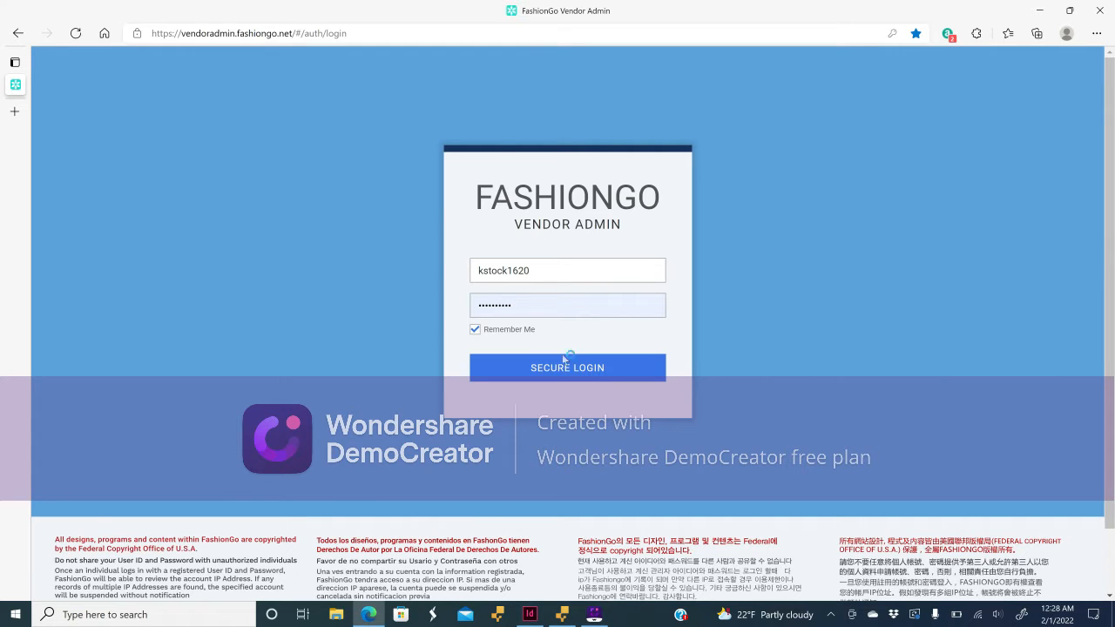
left_click(537, 311)
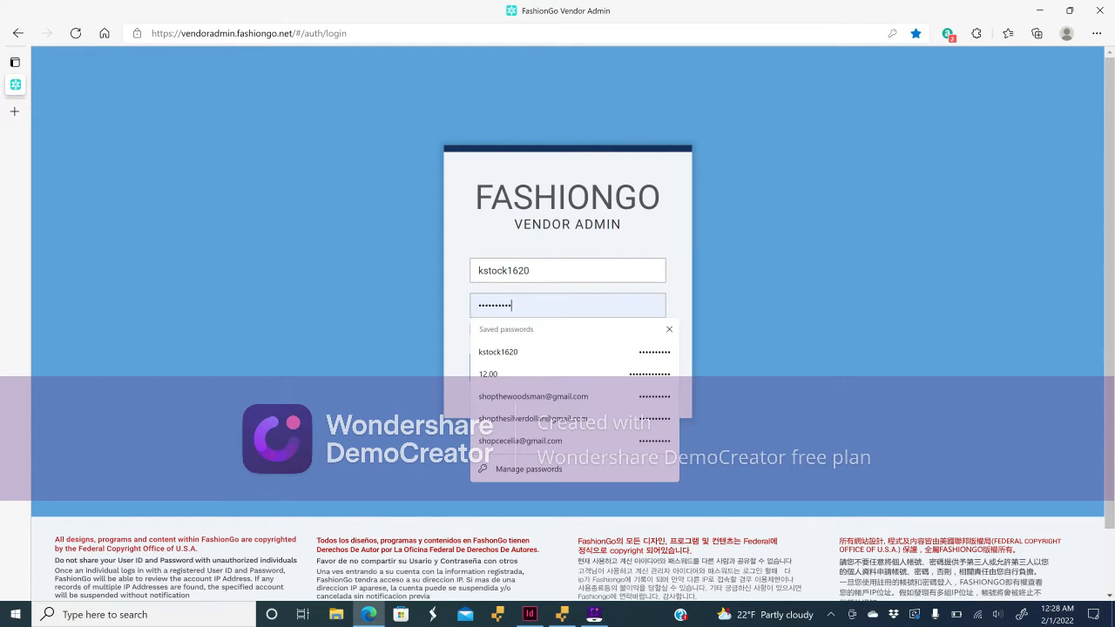
left_click(558, 354)
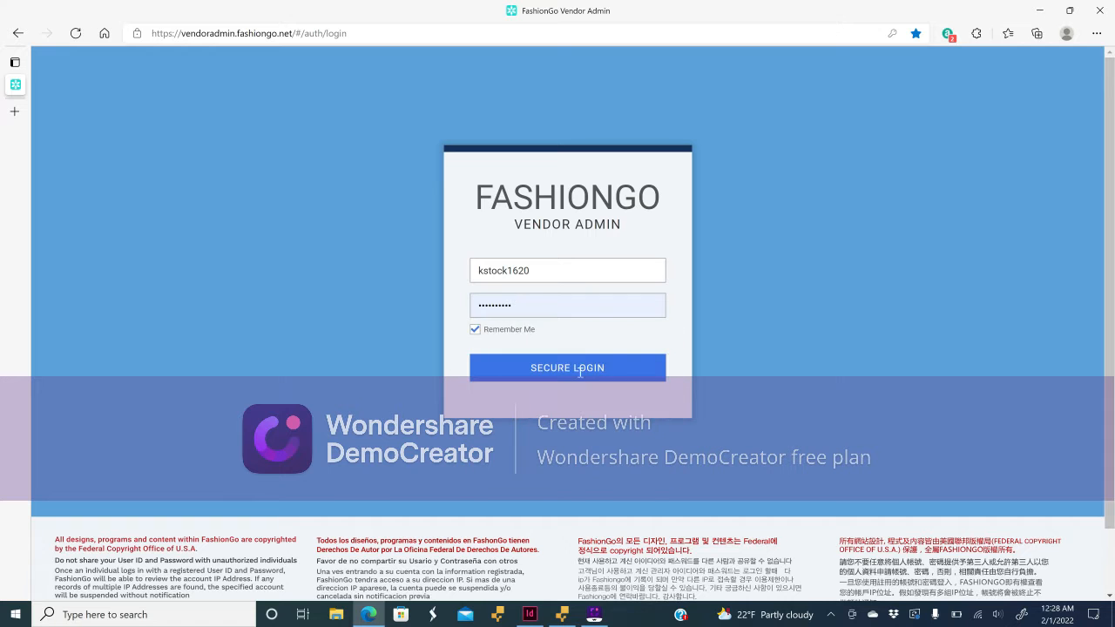
left_click(568, 367)
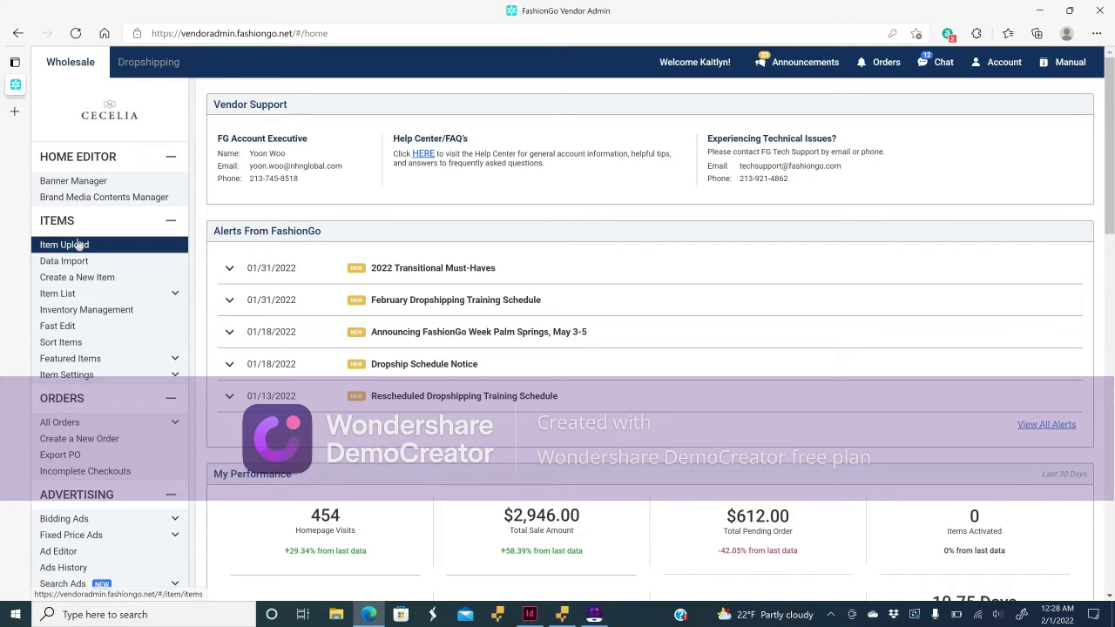
left_click(92, 284)
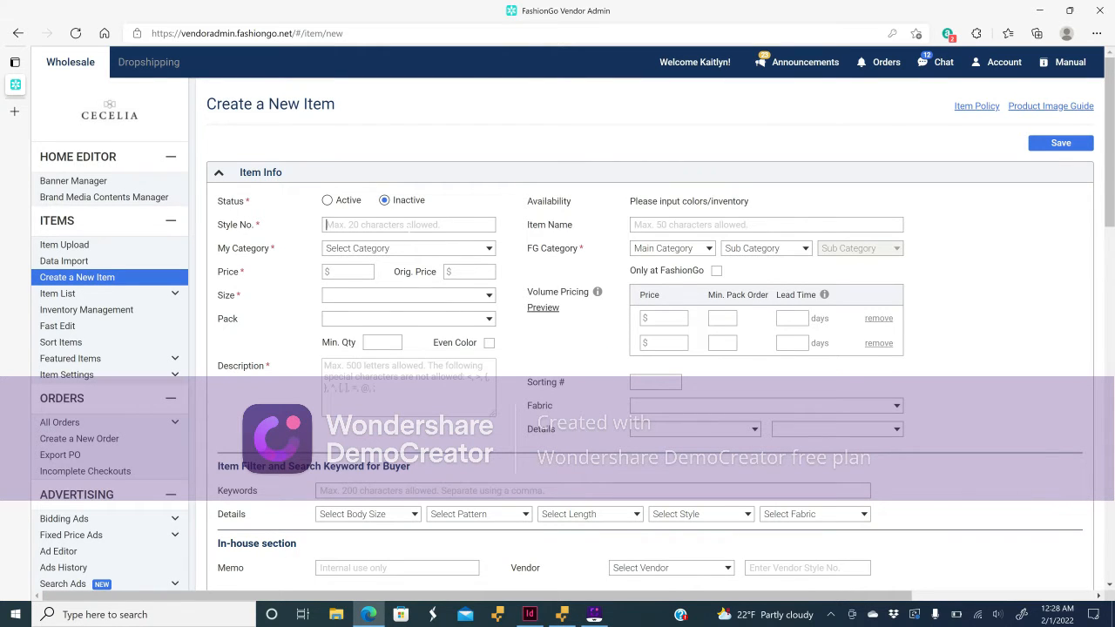
left_click(594, 615)
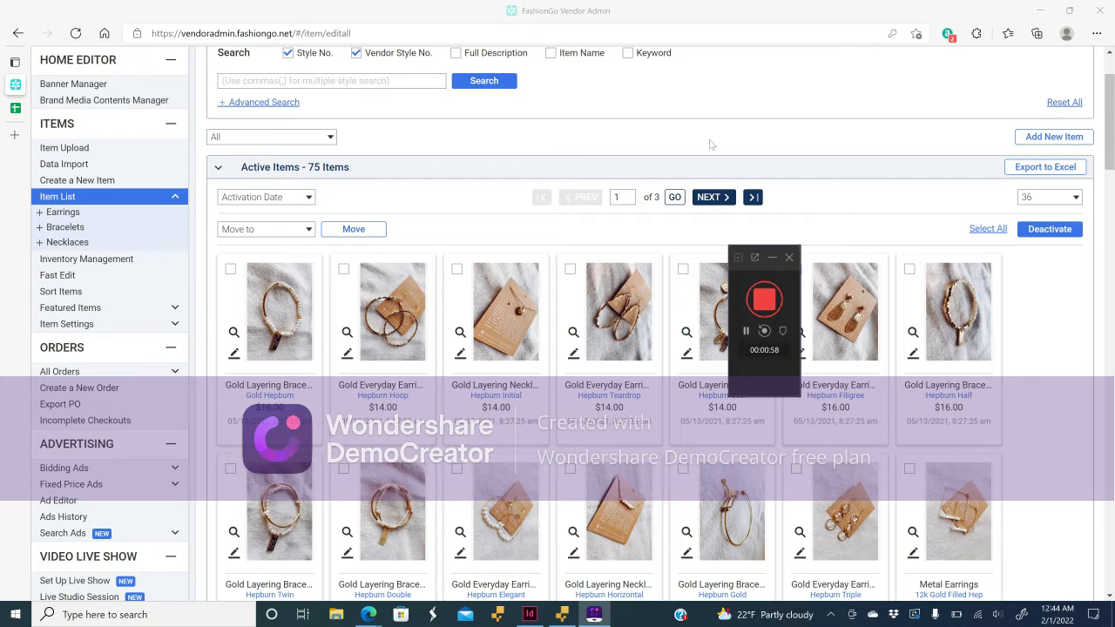
In the Fashion Go spreadsheet, insert a blank row above the 042-3102 Pearl Double Wrap row.
mouse_move(46, 119)
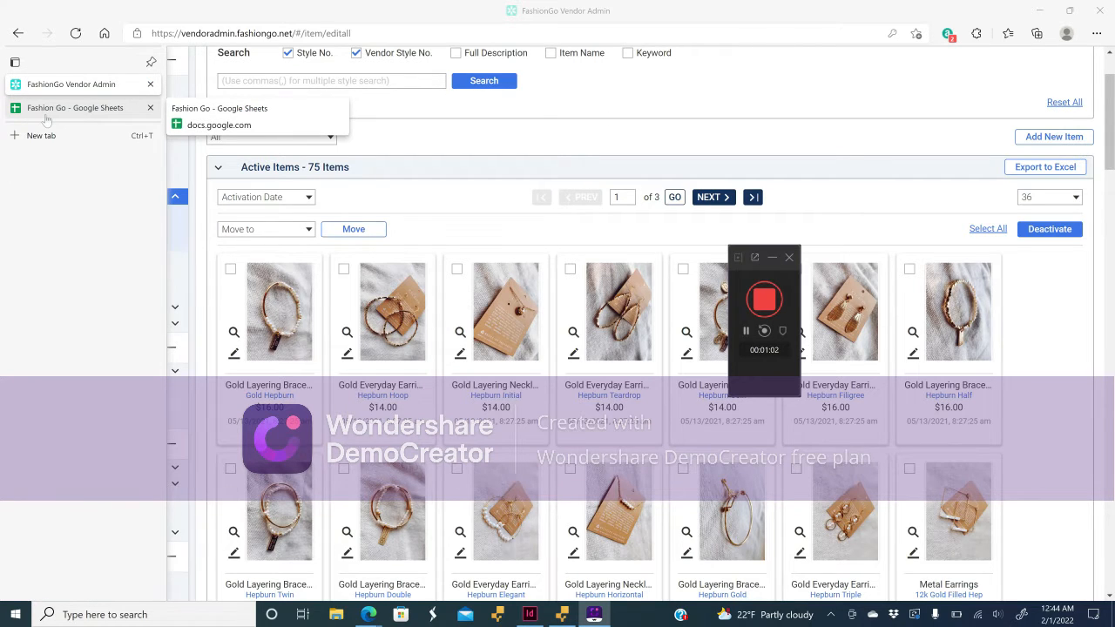
left_click(46, 113)
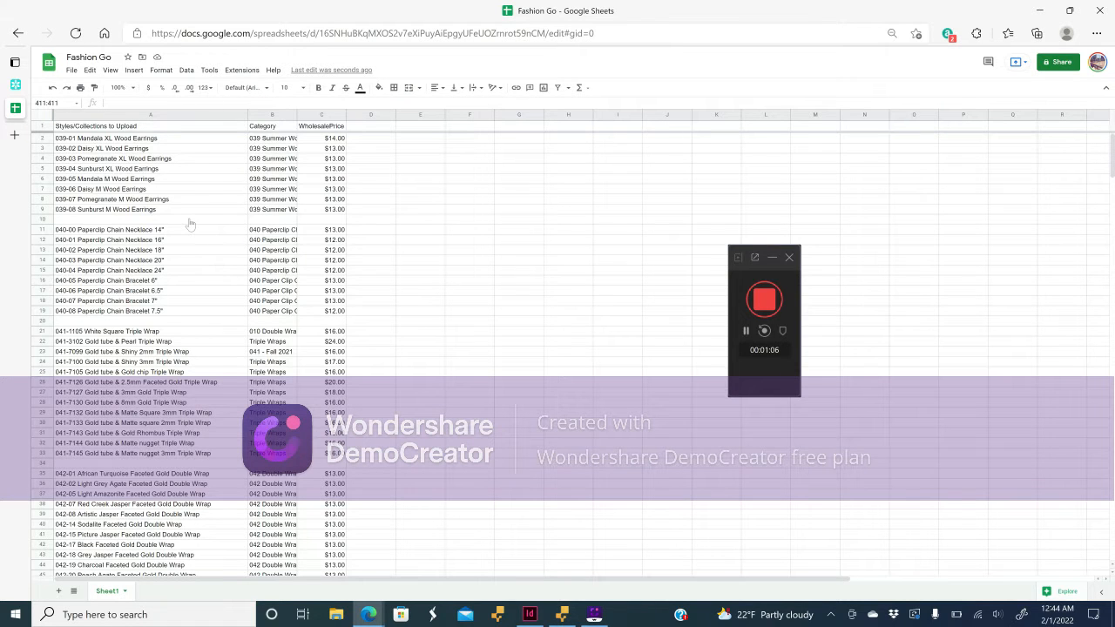
scroll(189, 224, "down", 10)
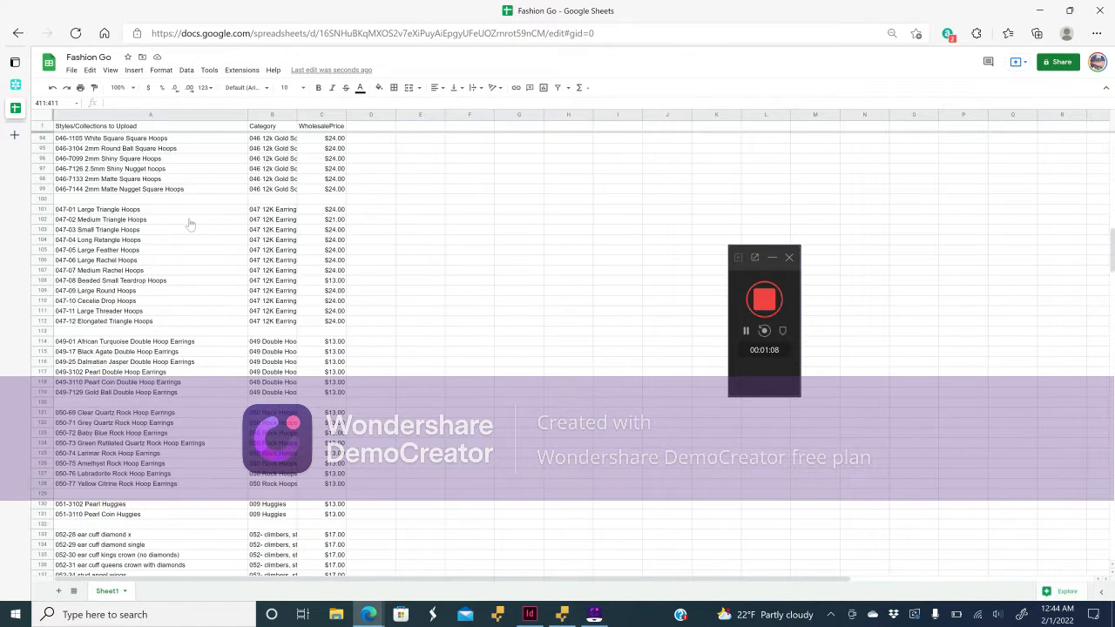
scroll(190, 225, "down", 8)
scroll(190, 225, "up", 14)
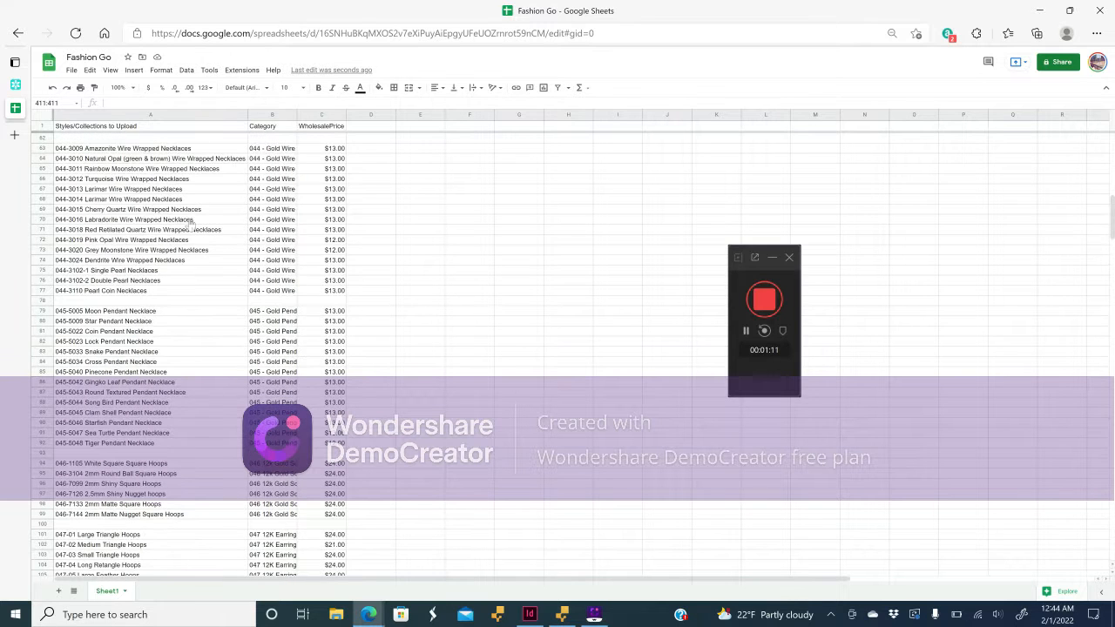
scroll(190, 225, "up", 10)
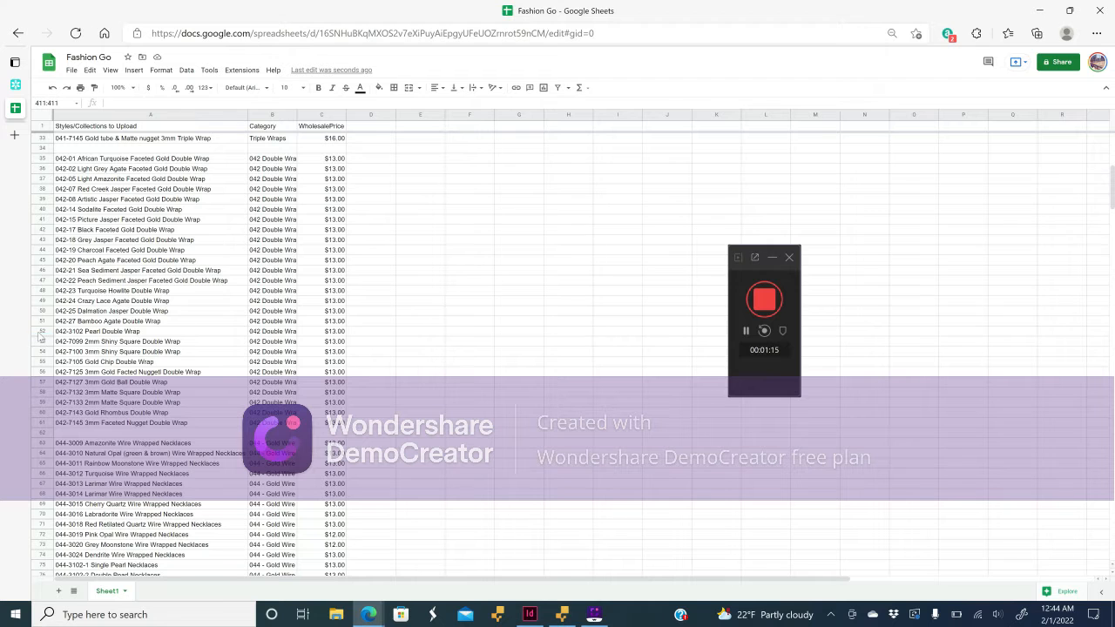
left_click(42, 333)
right_click(42, 333)
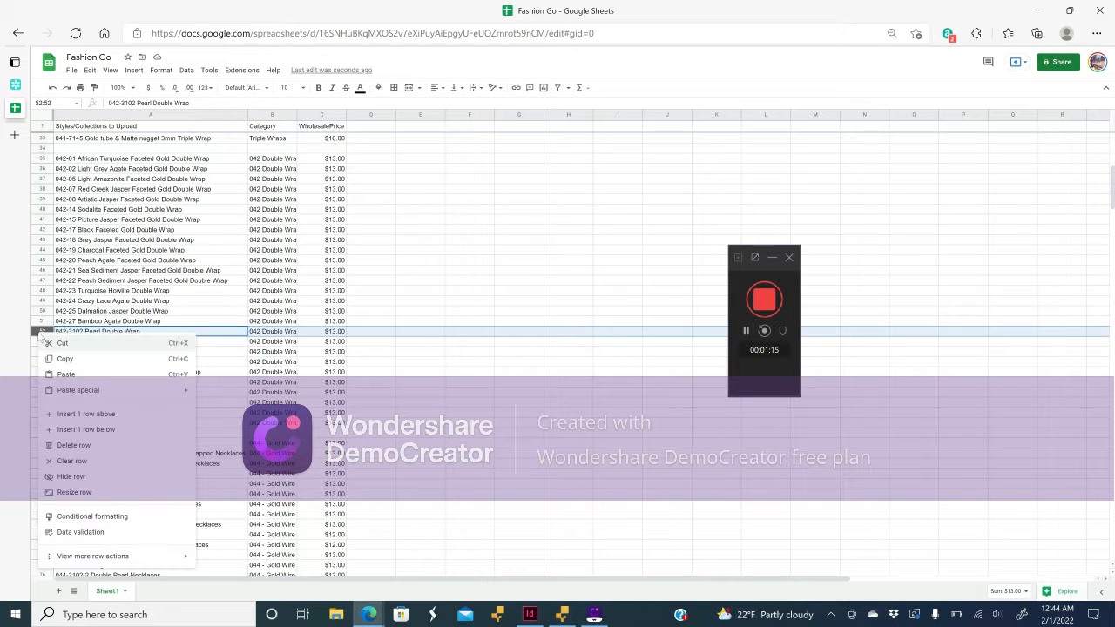
left_click(122, 417)
scroll(96, 262, "up", 10)
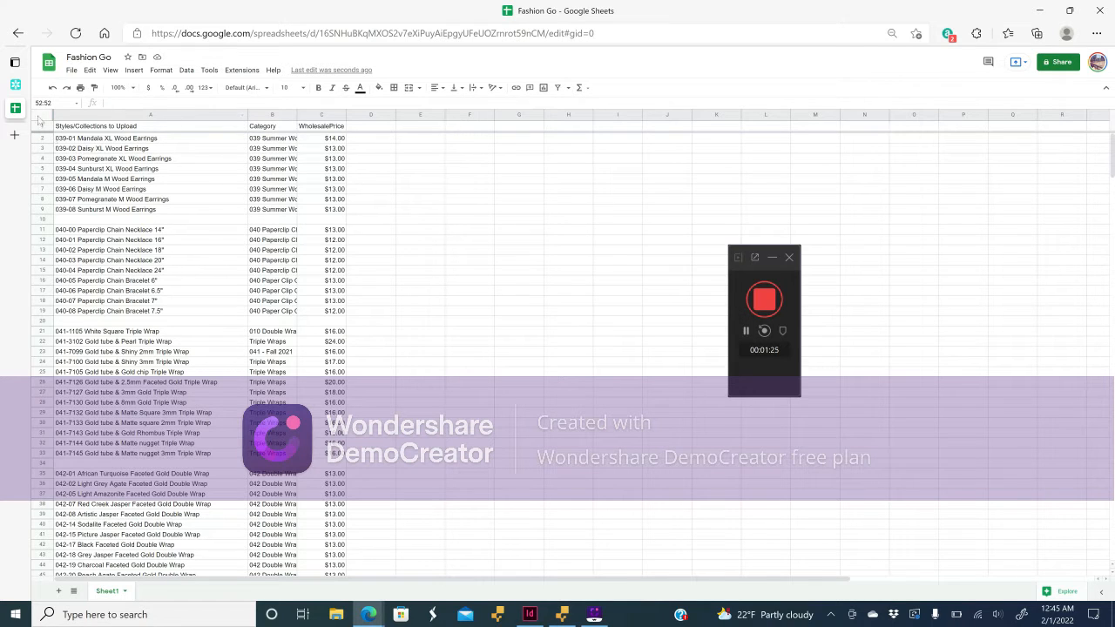
Examine the details and images of the existing Hepburn Hoop item in FashionGo, and return to the item list.
mouse_move(20, 89)
left_click(69, 84)
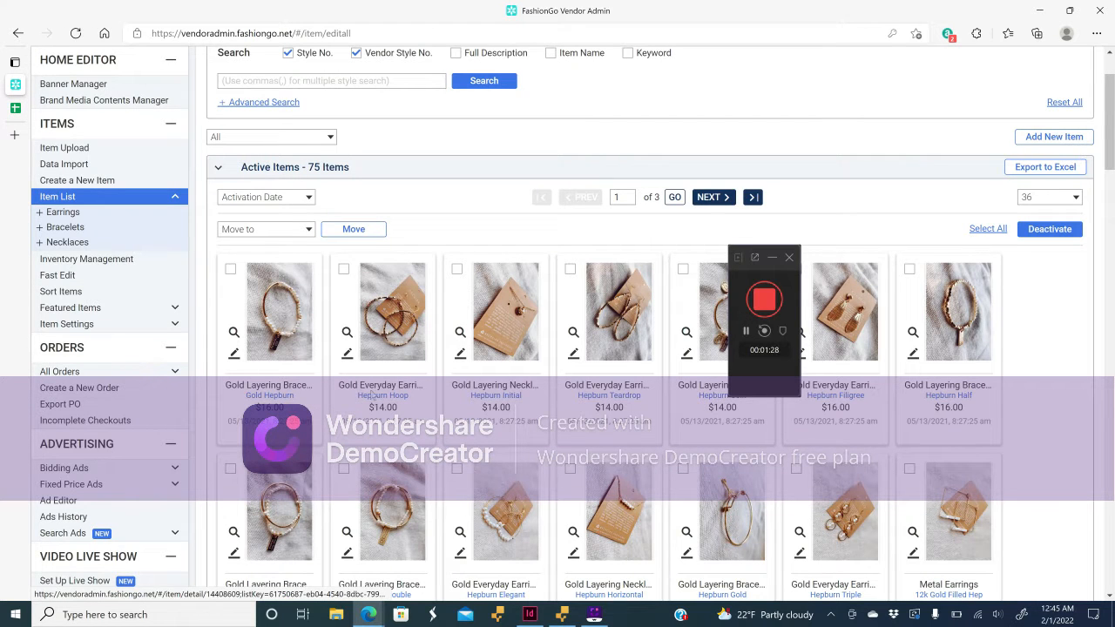
left_click(394, 334)
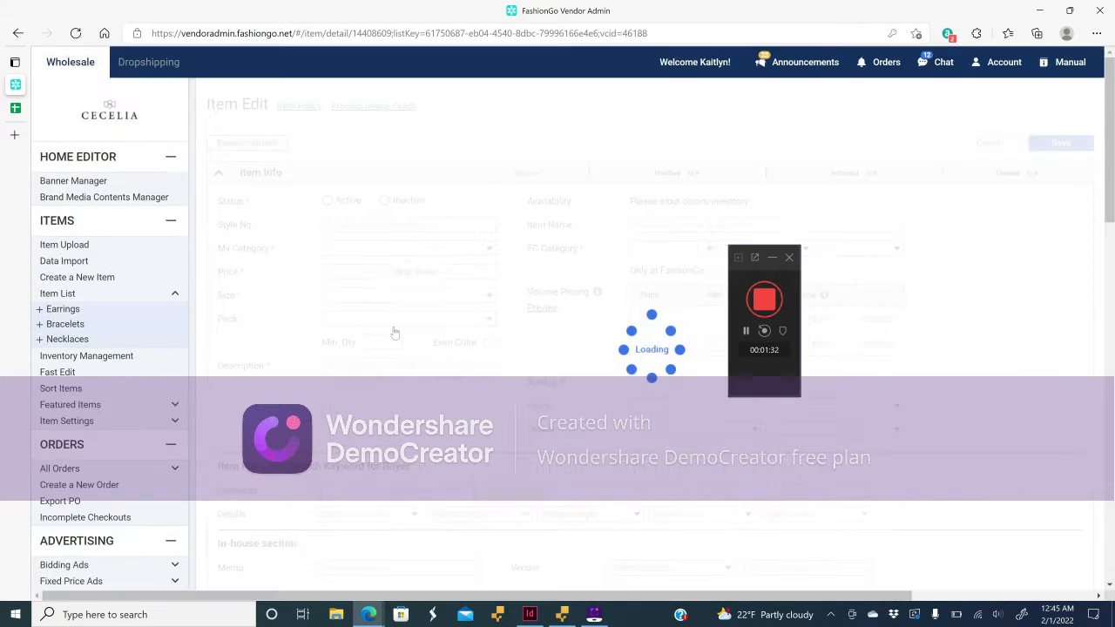
scroll(455, 386, "down", 2)
scroll(456, 386, "down", 10)
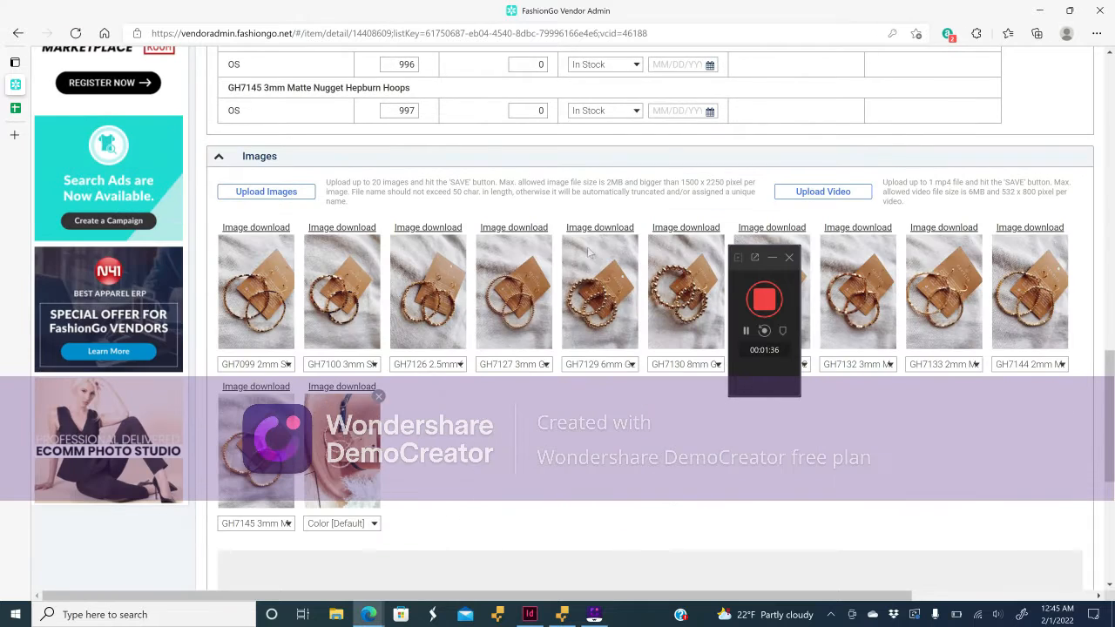
left_click(12, 37)
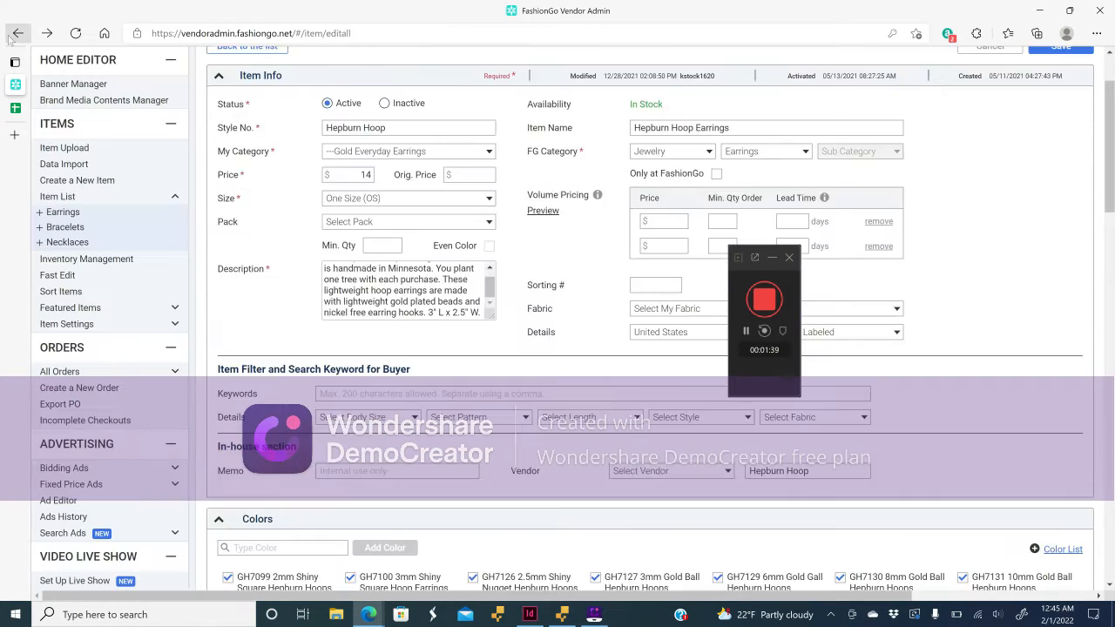
In the Fashion Go spreadsheet, insert a blank row above the 040-05 Paperclip Chain Bracelet 6" row.
left_click(15, 110)
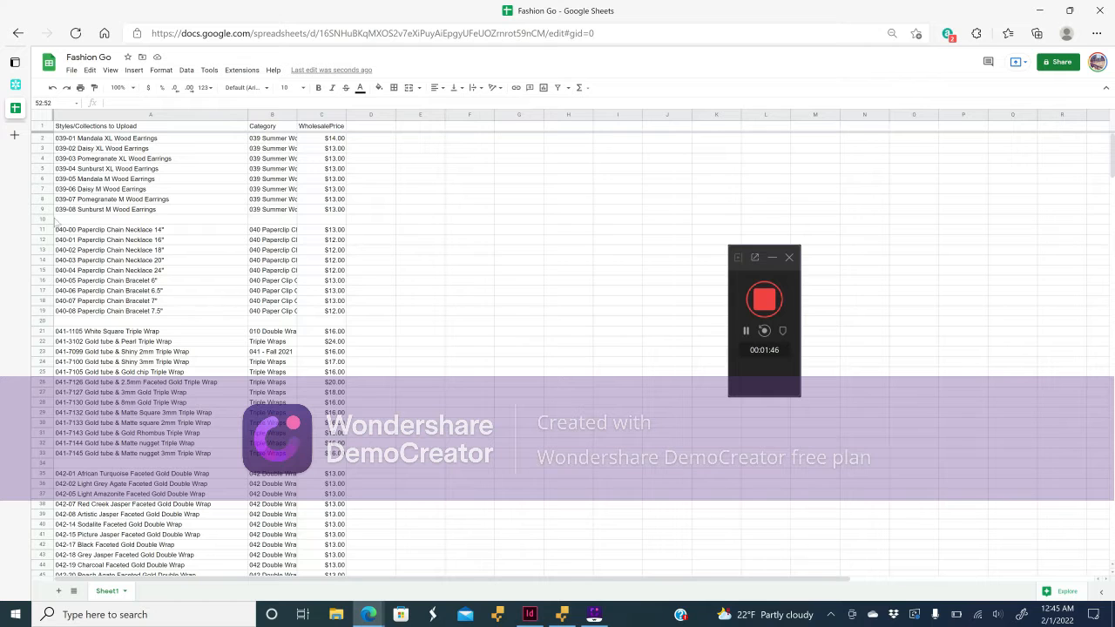
left_click(40, 282)
right_click(38, 280)
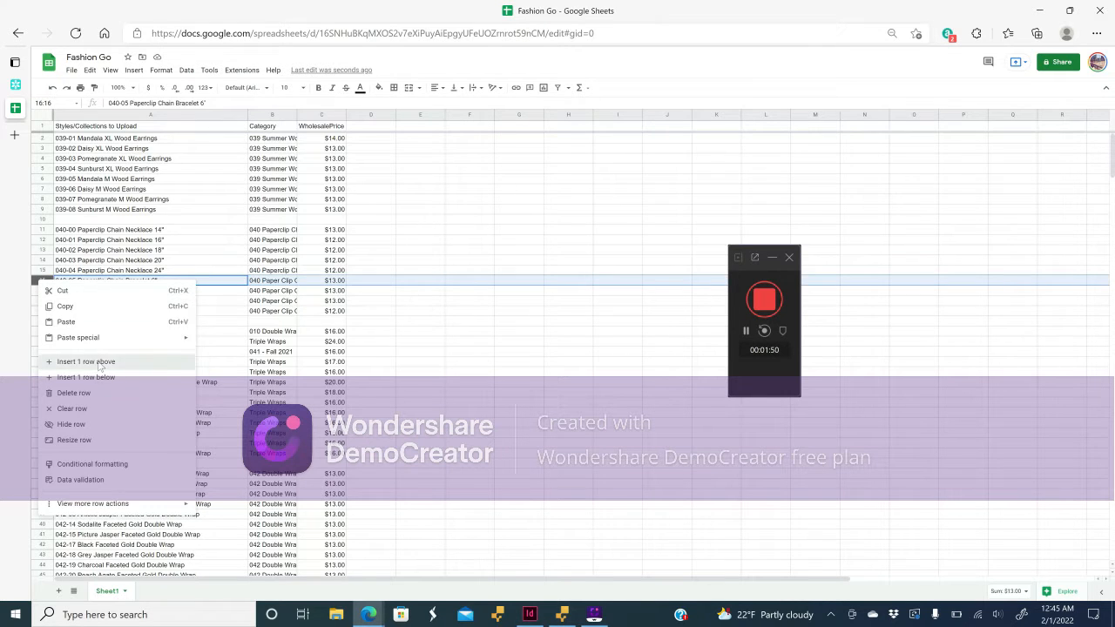
left_click(100, 363)
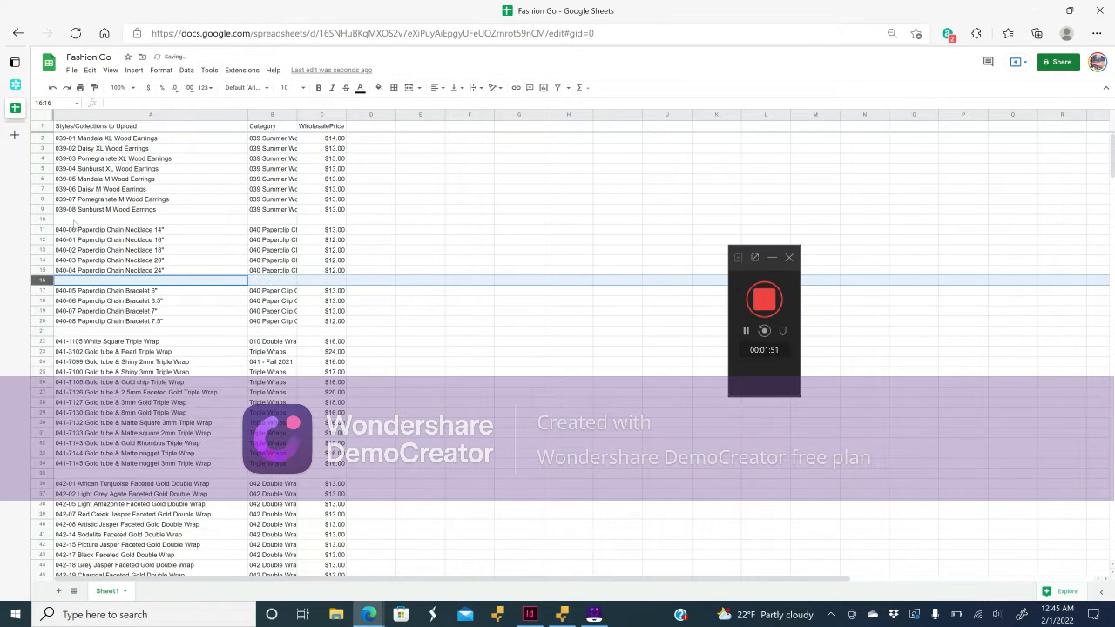
Insert a blank row above the 039-05 Mandala M Wood Earrings row.
left_click(42, 178)
right_click(42, 180)
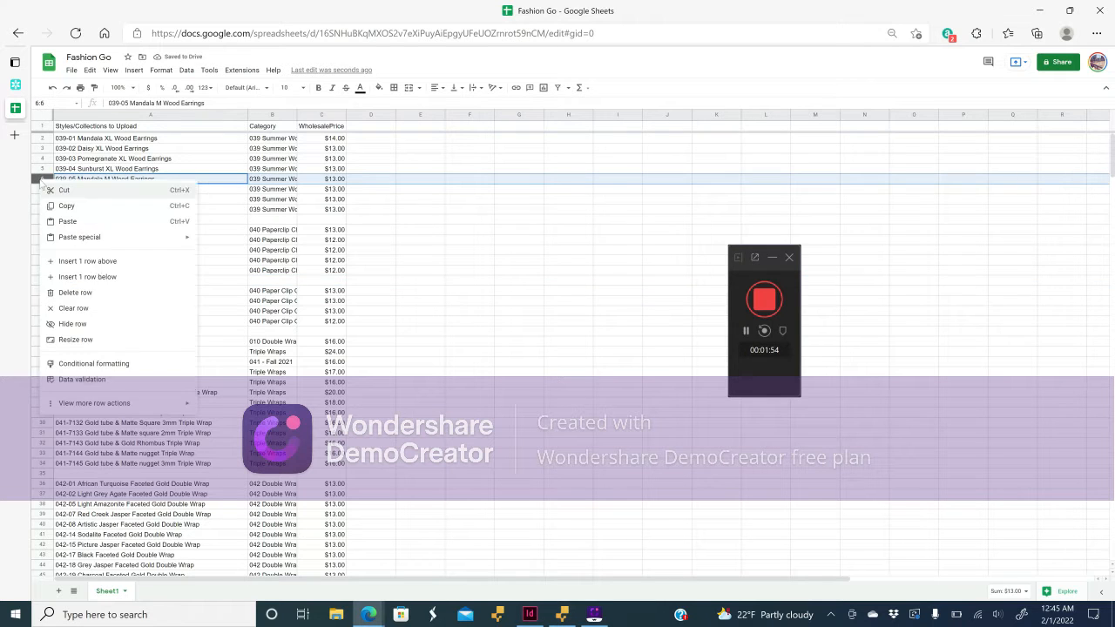
left_click(114, 263)
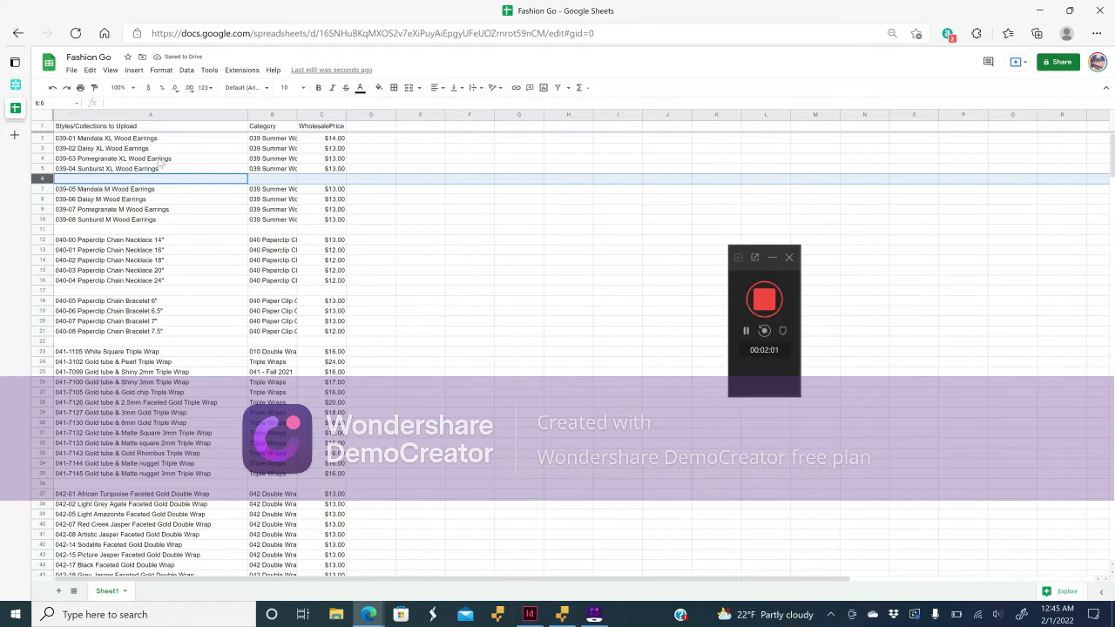
Return to FashionGo Vendor Admin and open a blank form for creating a new item.
left_click(15, 84)
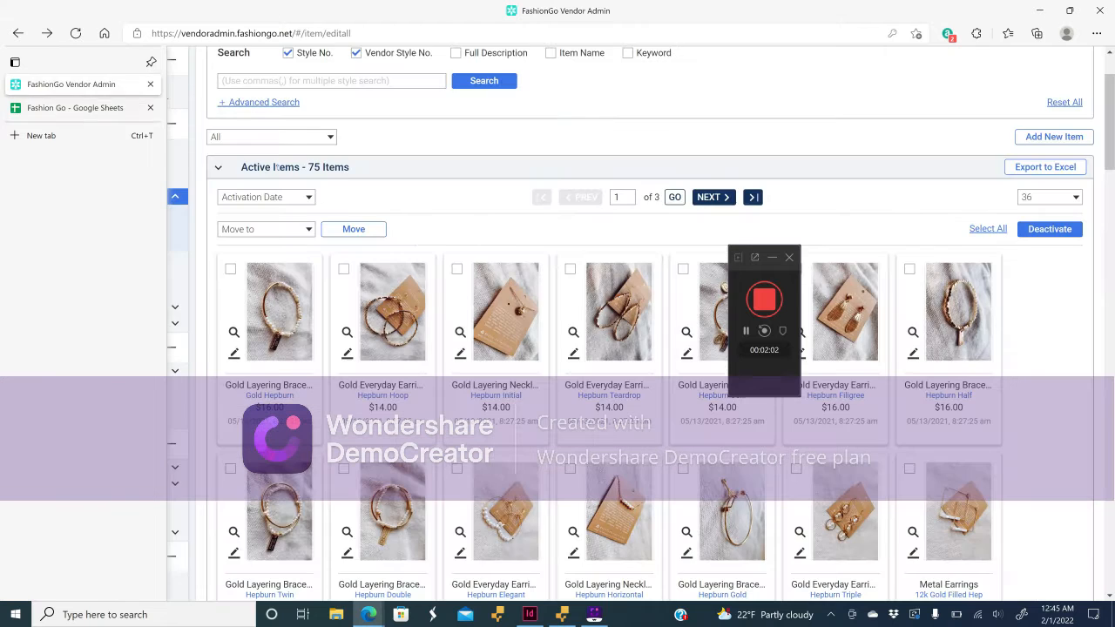
scroll(103, 277, "up", 2)
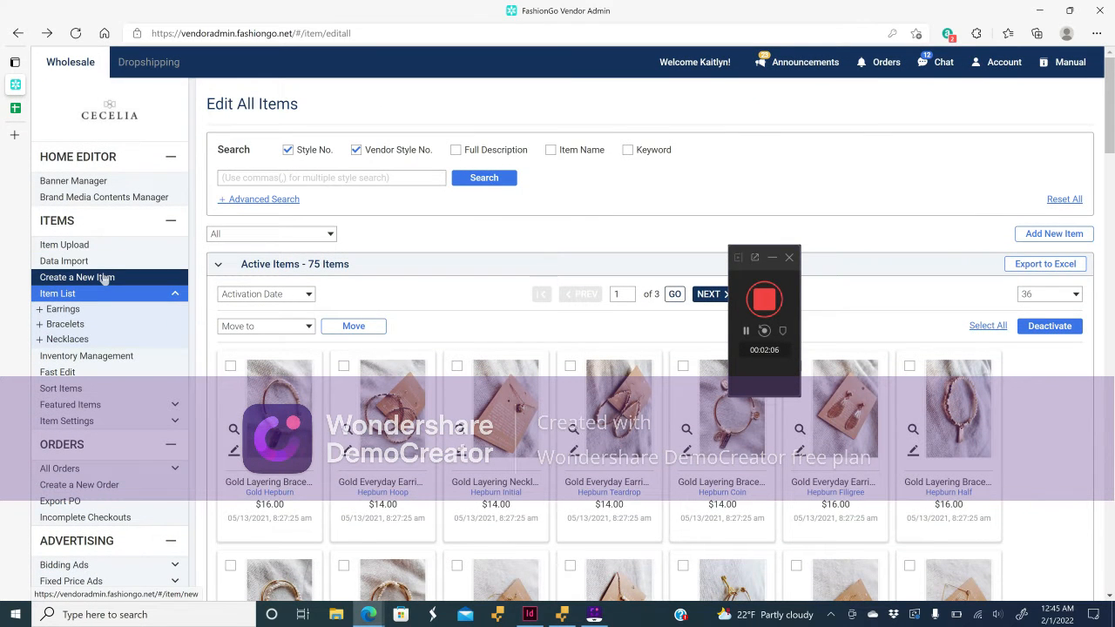
left_click(103, 277)
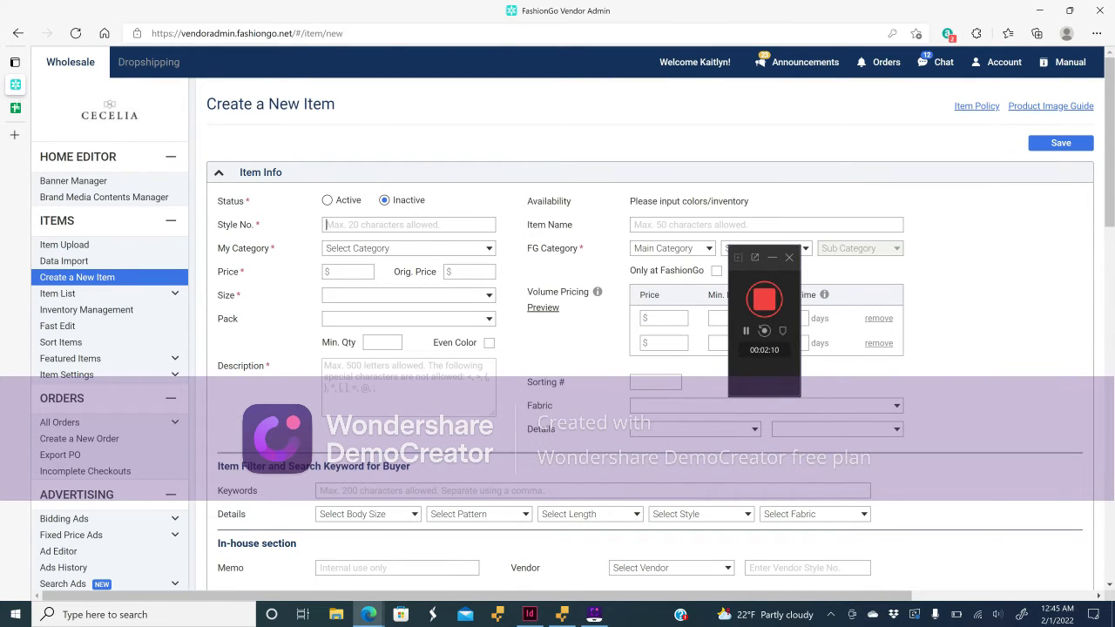
Copy the category of the 039-02 Daisy XL Wood Earrings row from the spreadsheet and return to the new item form.
left_click(15, 107)
left_click(273, 148)
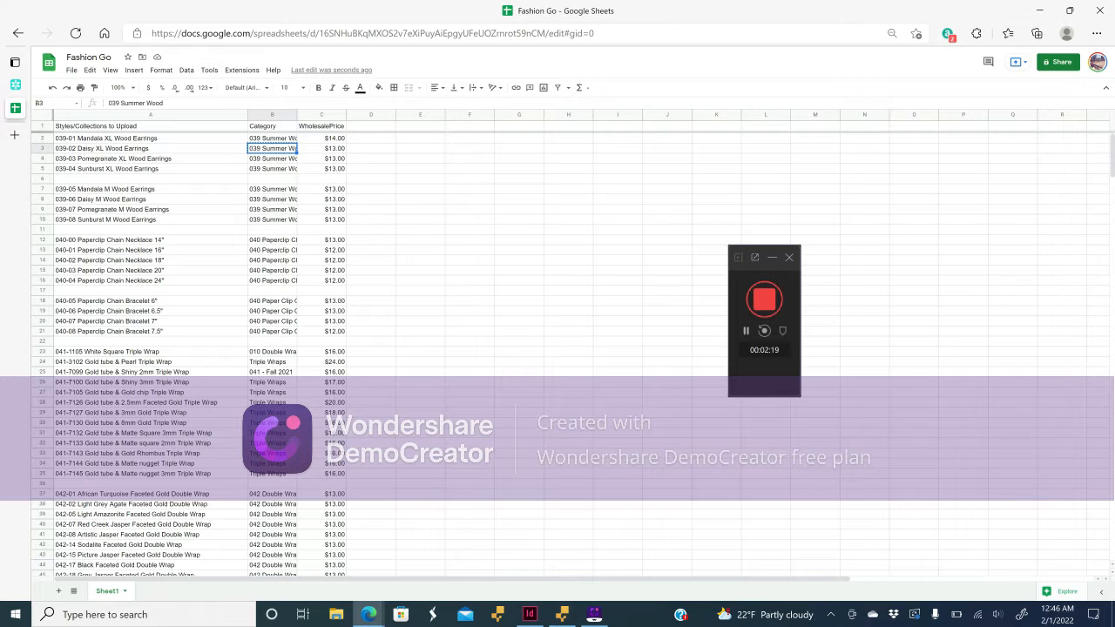
right_click(260, 152)
left_click(297, 176)
left_click(15, 85)
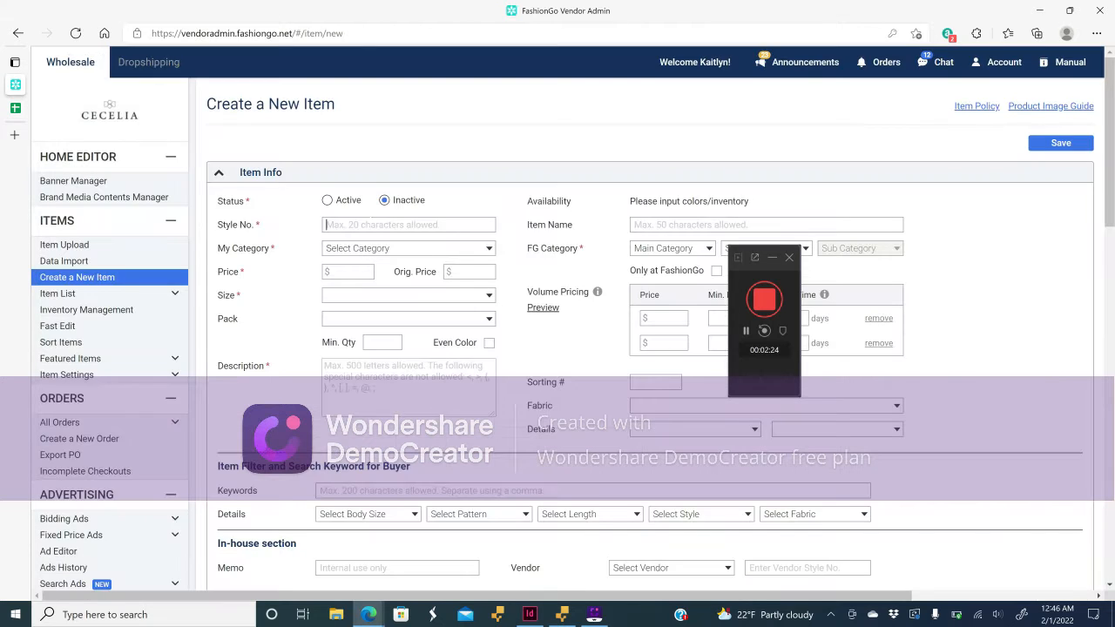
type("039 Summer Wood")
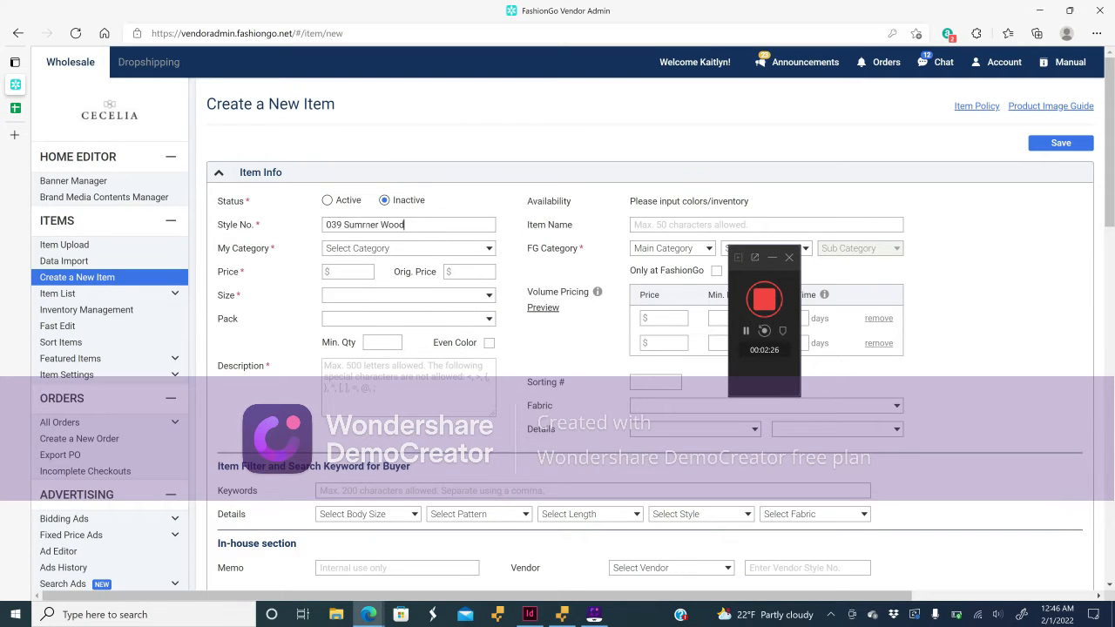
key("ctrl+a")
key("BackSpace")
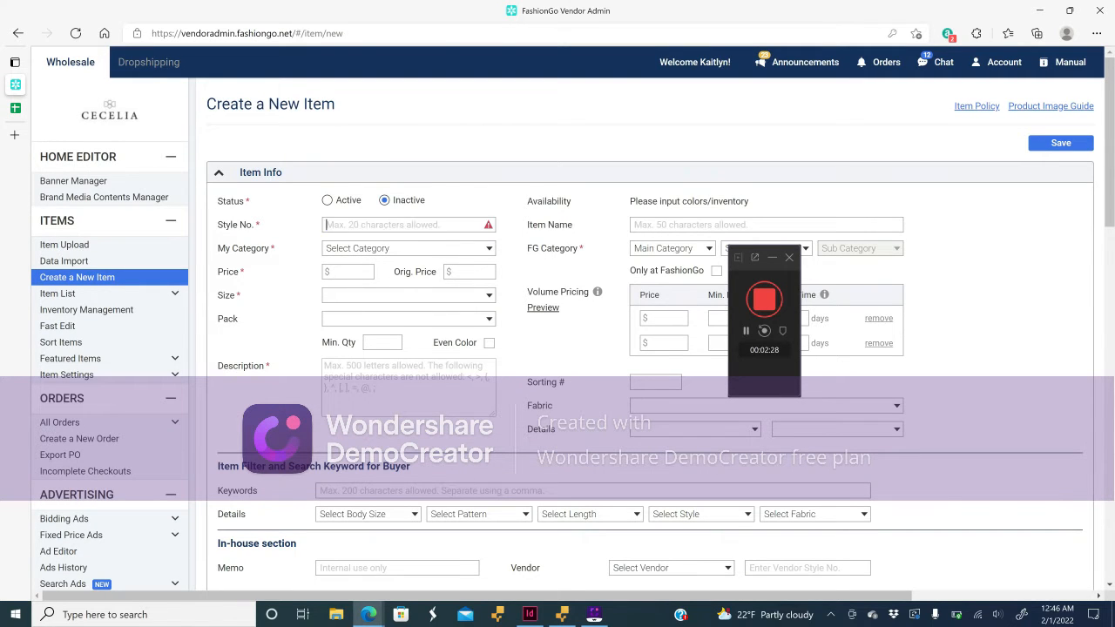
Paste the copied category 039 Summer Wood as the new item's style number.
right_click(367, 226)
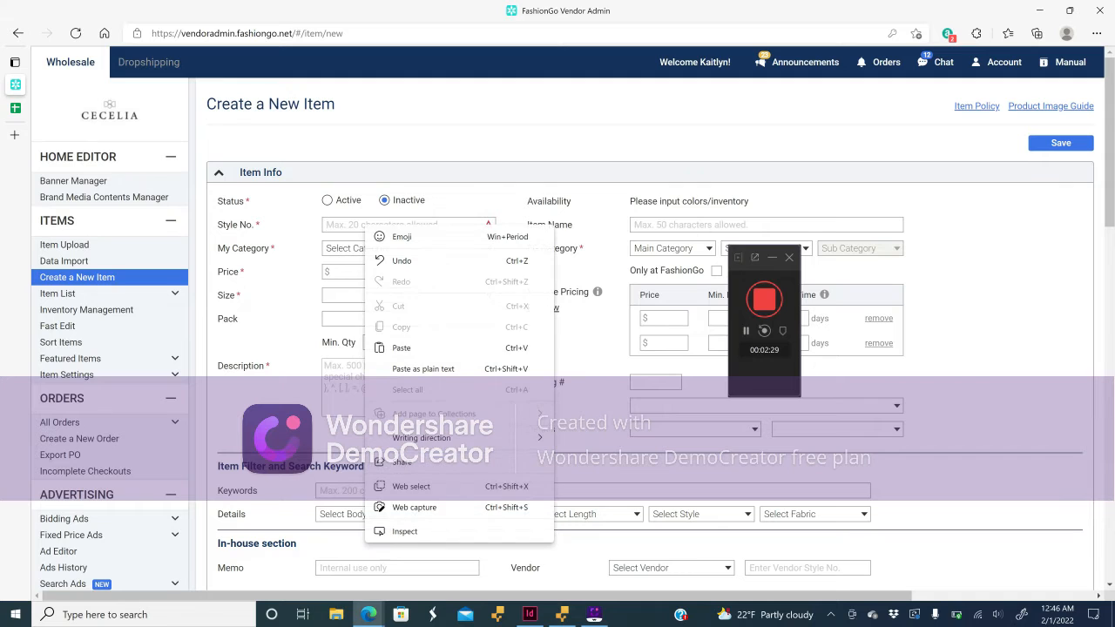
left_click(426, 347)
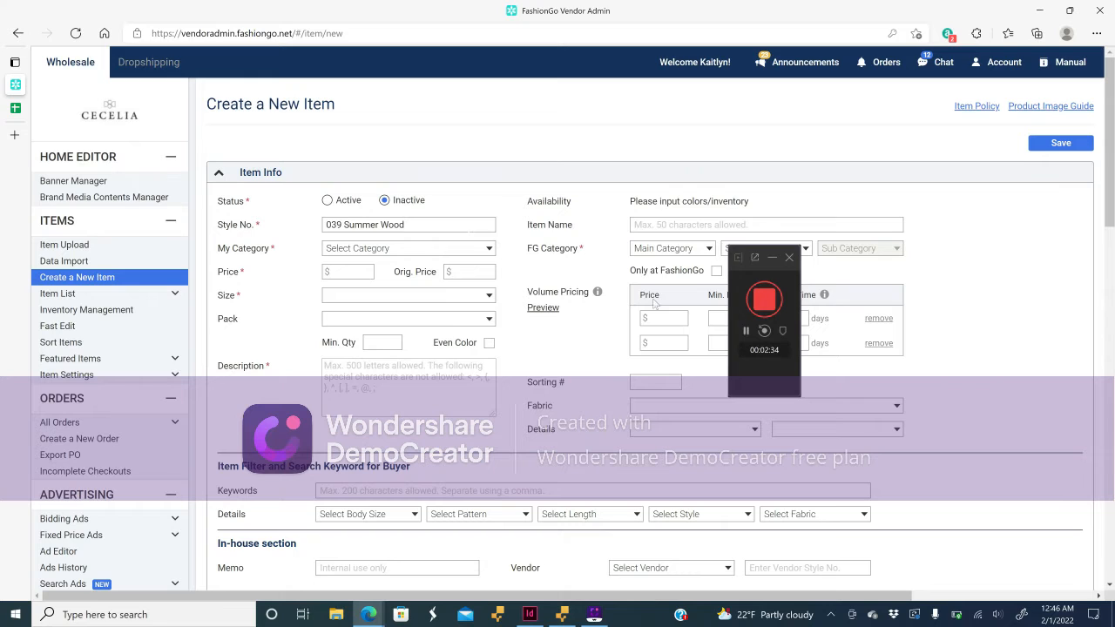
Switch to the Fashion Go spreadsheet and widen the Category column to fit its contents.
left_click(745, 338)
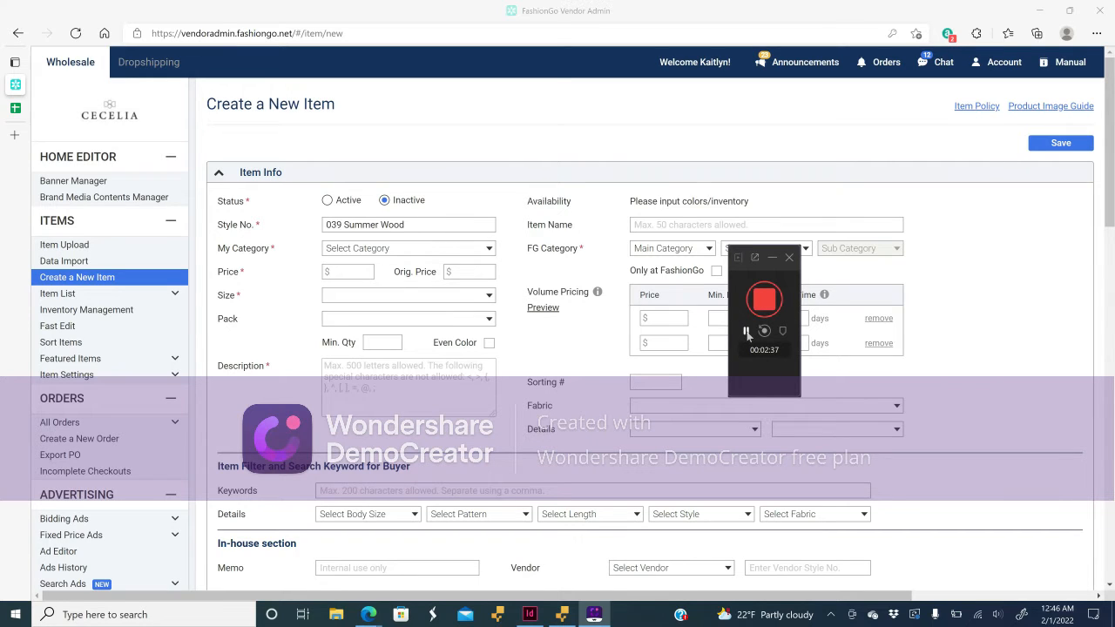
left_click(440, 232)
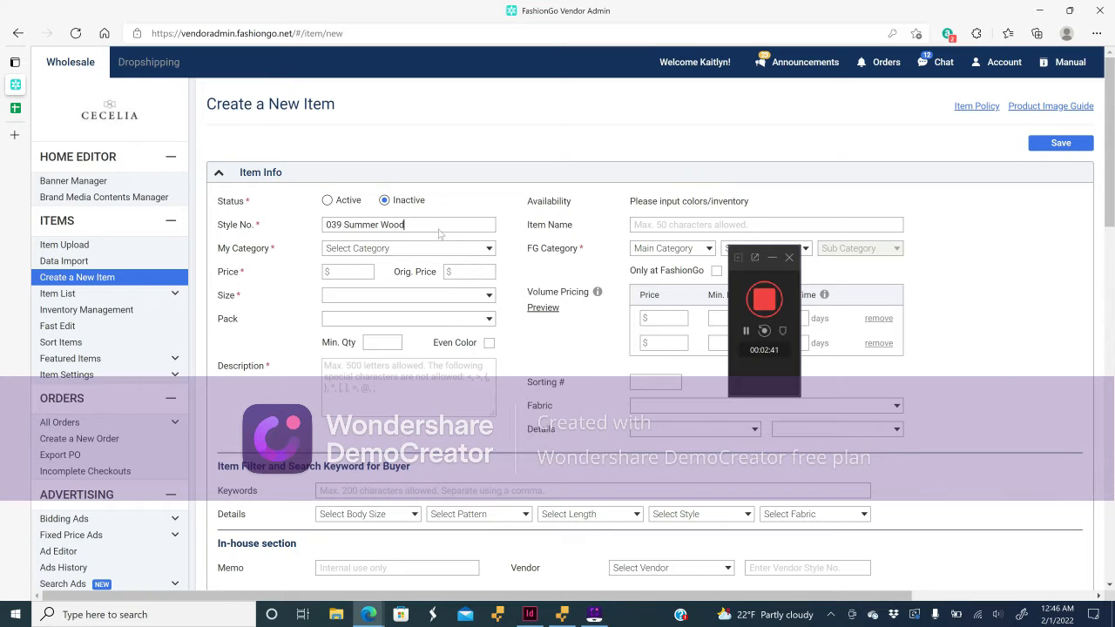
left_click(16, 108)
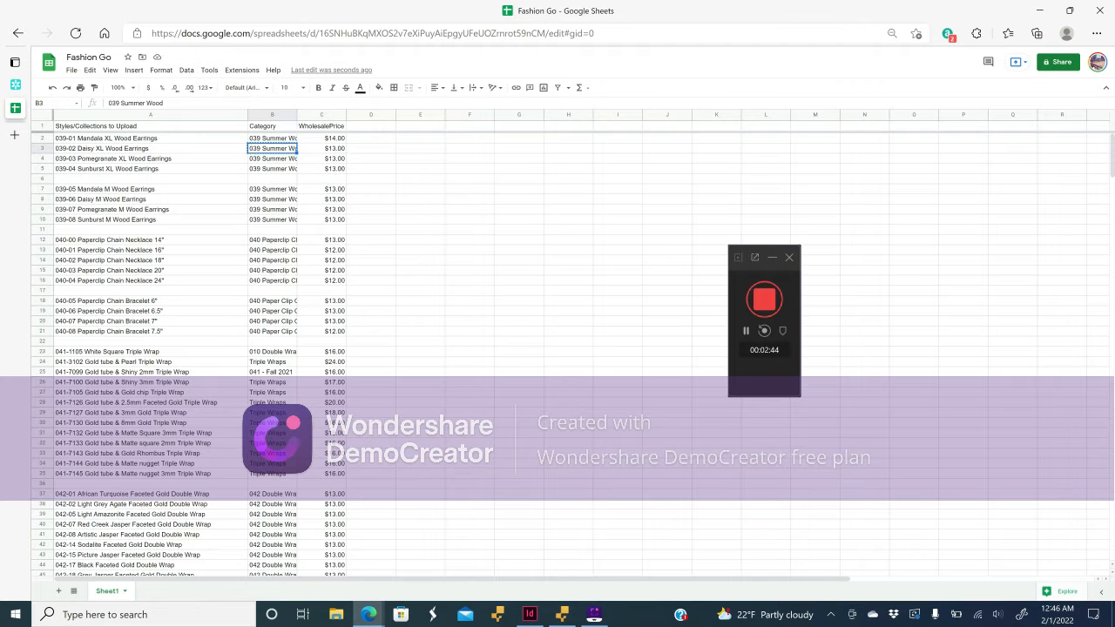
double_click(297, 114)
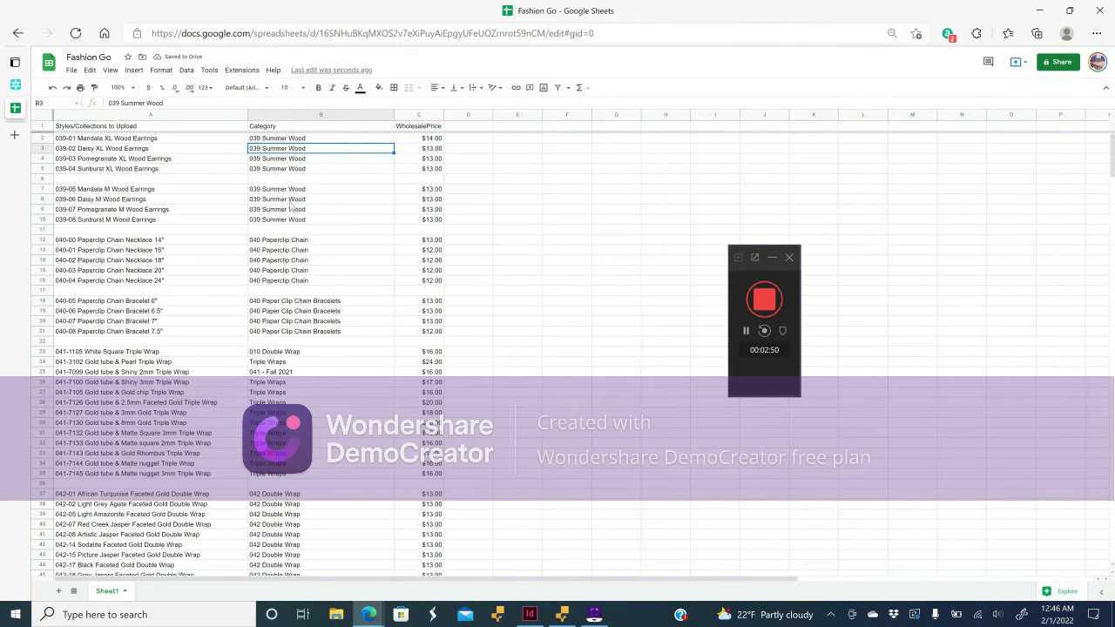
Change the category of the 039-01 Mandala XL Wood Earrings row to 039 Summer Wood 1.
double_click(328, 140)
key("ctrl+a")
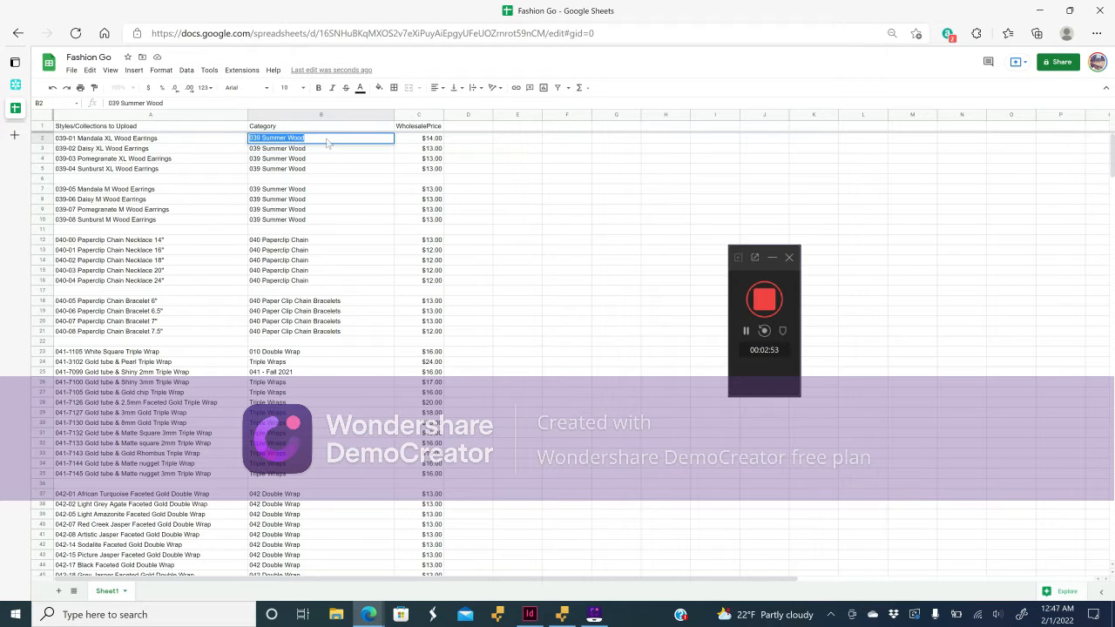
left_click(328, 142)
type("1")
key("Return")
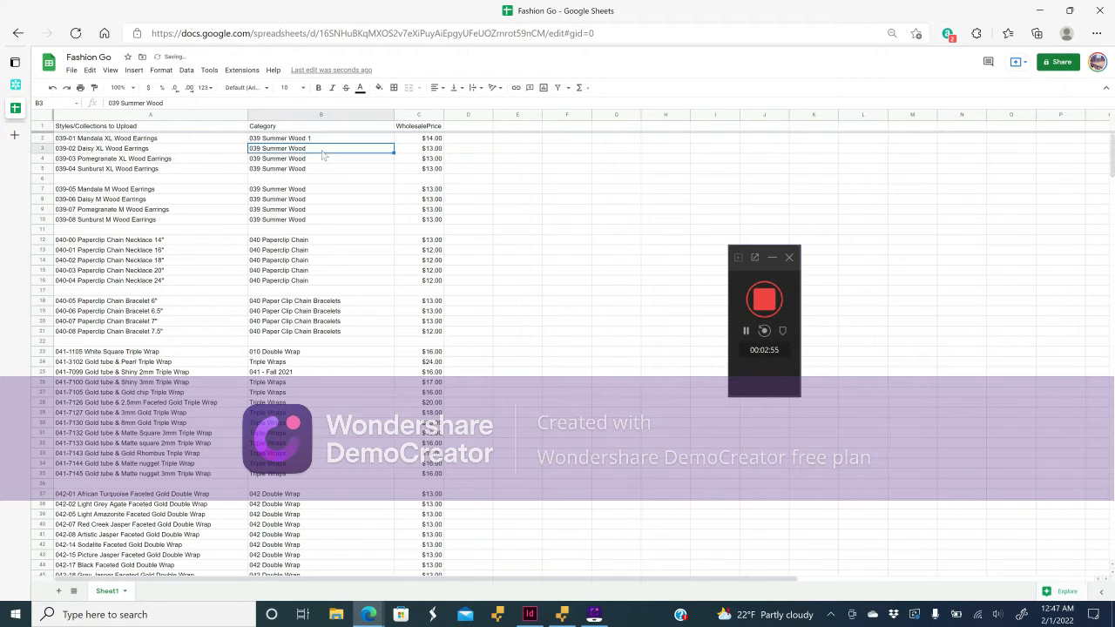
Fill the category 039 Summer Wood 1 down through the 039-04 Sunburst XL Wood Earrings row.
key("Up")
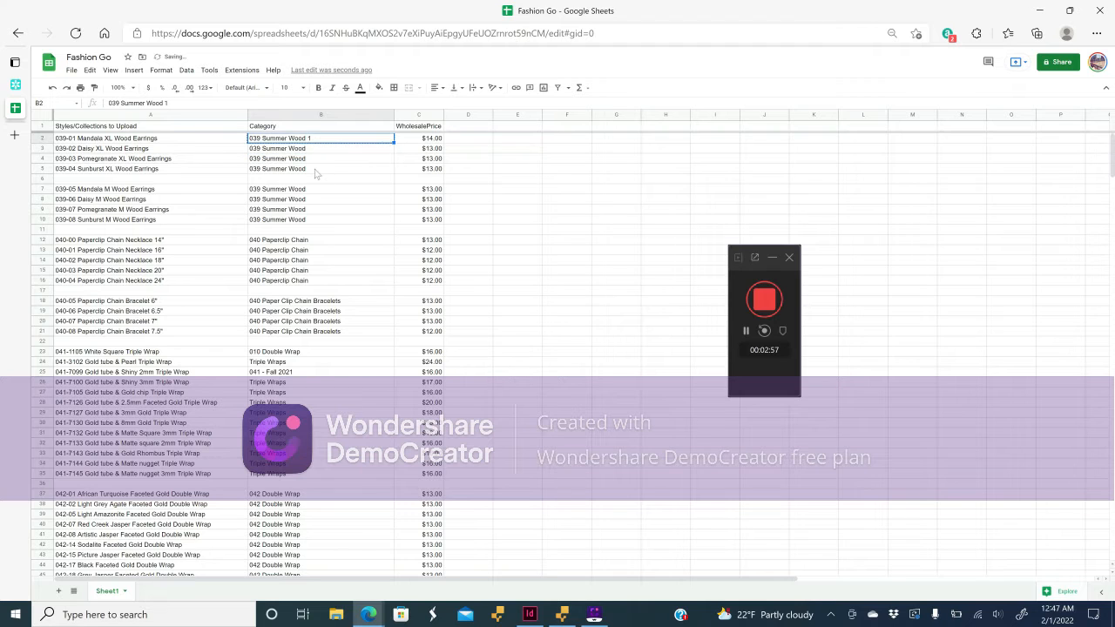
key("shift+Down")
key("shift+Down")
key("shift+Down")
key("ctrl+d")
Set the 039-05 Mandala M row's category to 039 Summer Wood 2 and fill it down through the 039-08 Sunburst M row.
left_click(318, 190)
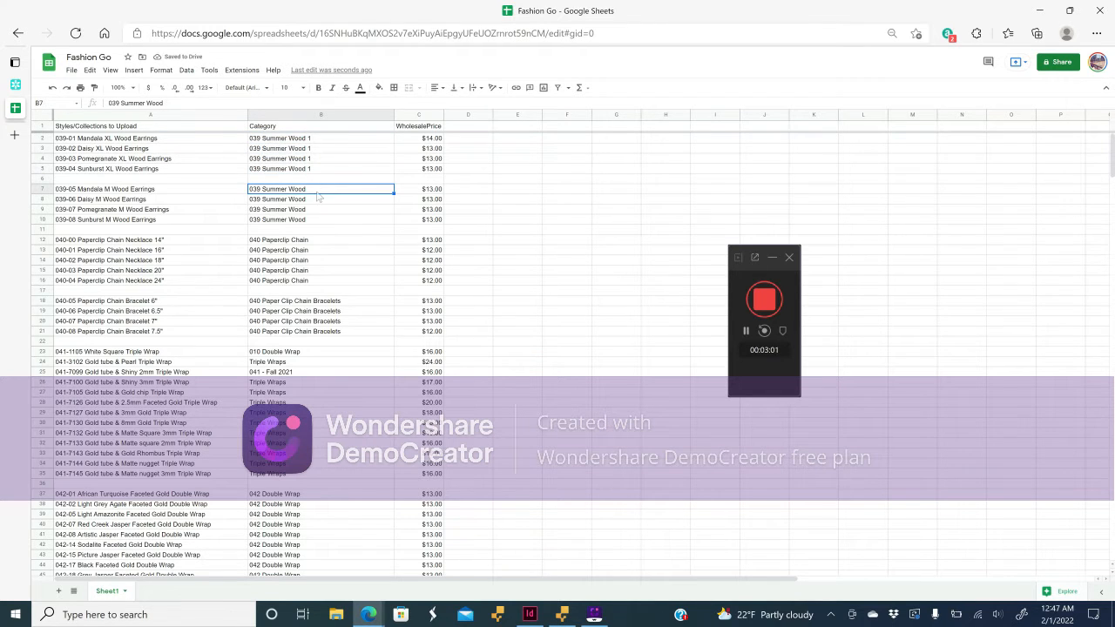
double_click(318, 191)
key("Return")
key("Up")
left_click(318, 220, "shift")
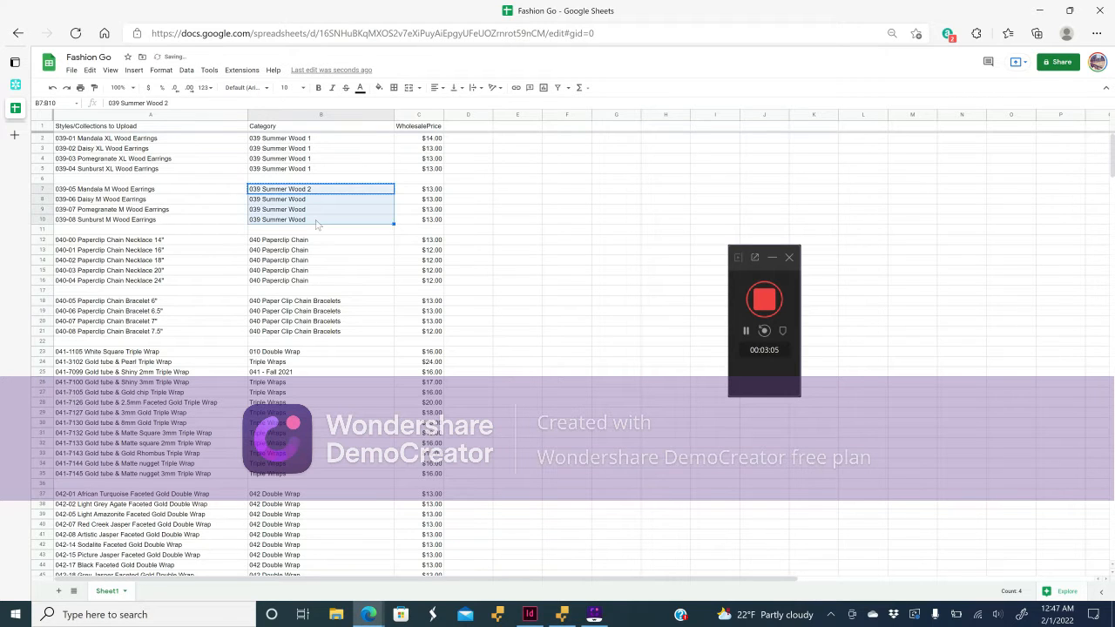
key("ctrl+d")
In the FashionGo new item form, set the style number to 039 Summer Wood 1 and the item name to Cecelia Medium Wood Earring Collection.
left_click(13, 85)
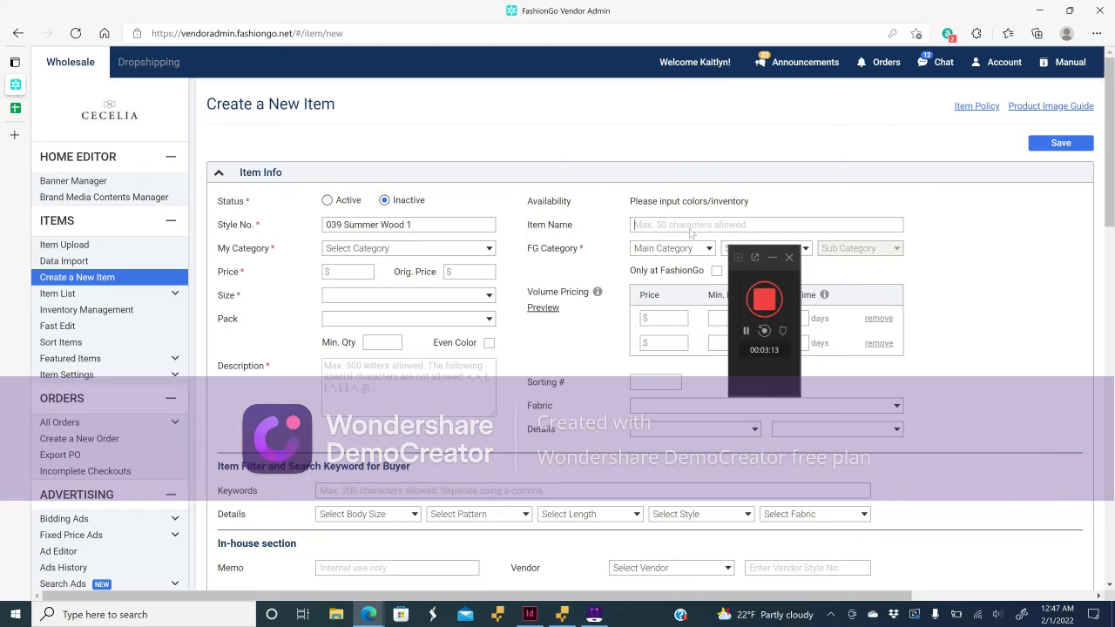
type("cECE")
key("BackSpace")
key("BackSpace")
key("BackSpace")
key("BackSpace")
type("C")
type("ollection")
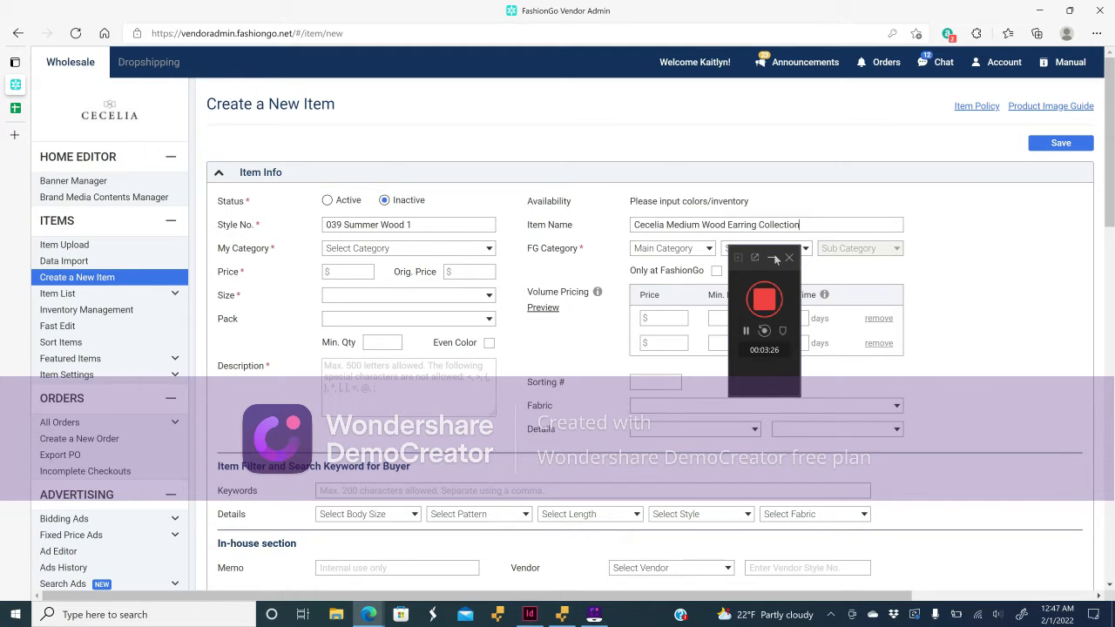
left_click(781, 258)
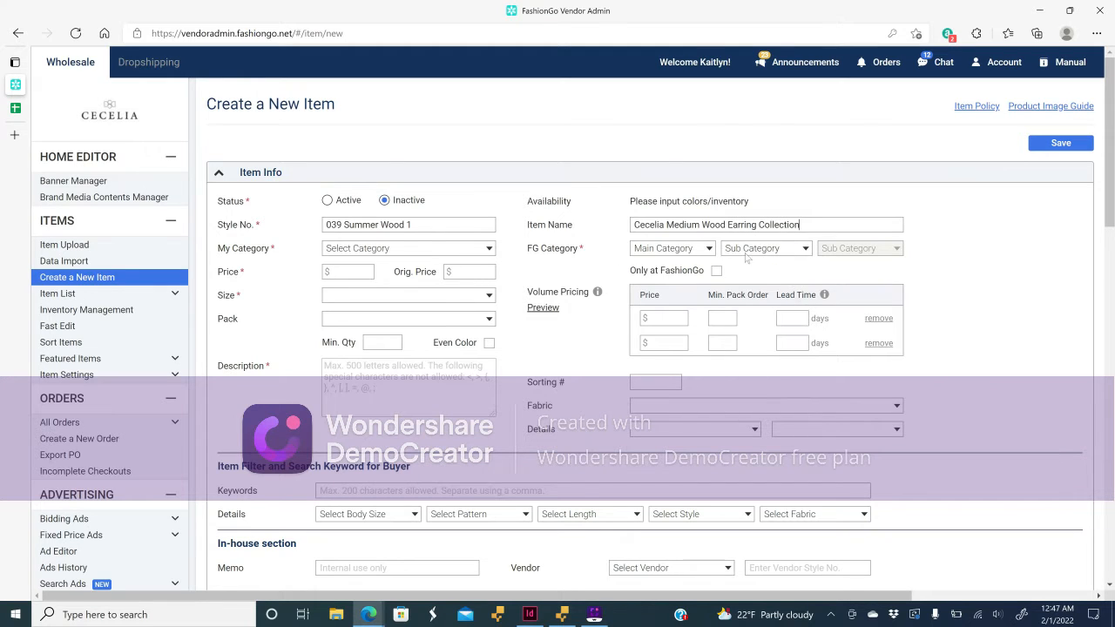
Assign the item to the Wood Earrings category and set its price to 13 using the spreadsheet's wholesale prices.
left_click(391, 251)
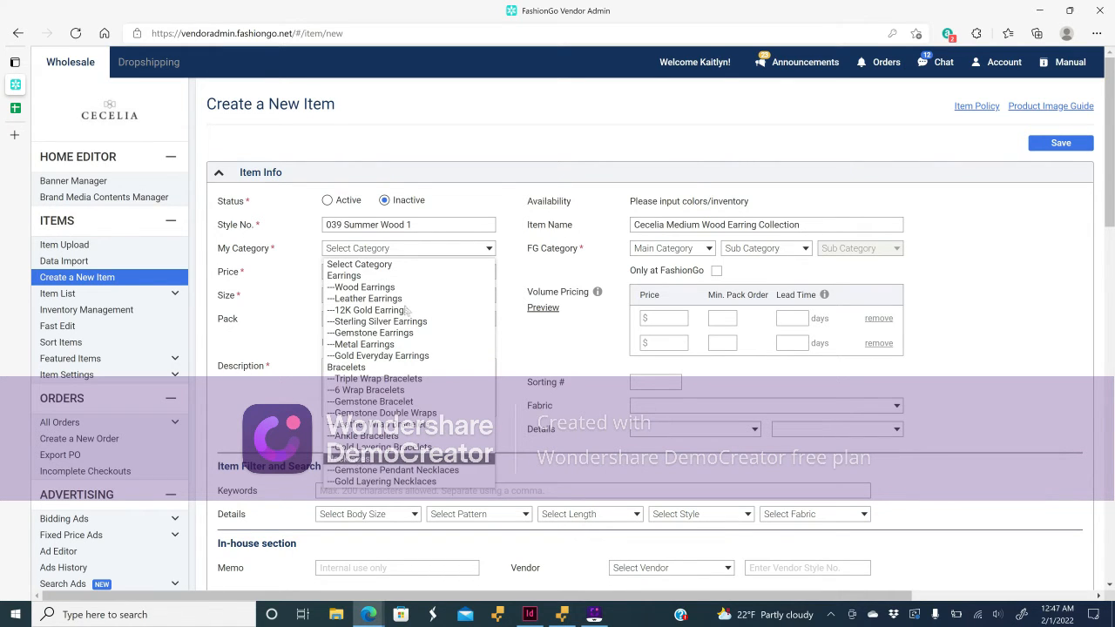
left_click(384, 288)
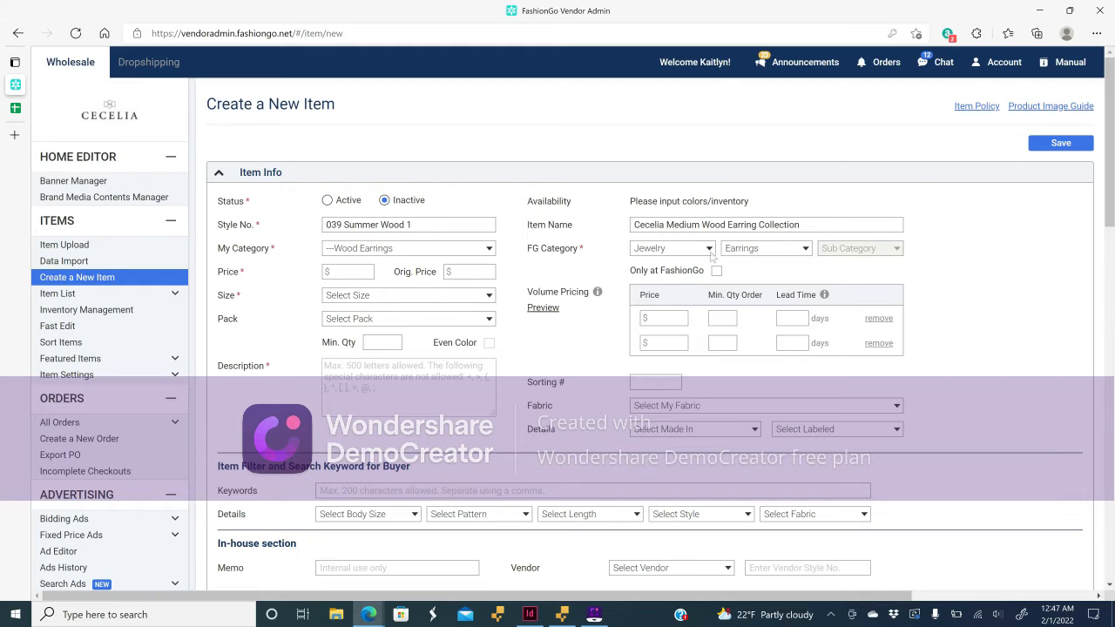
left_click(14, 110)
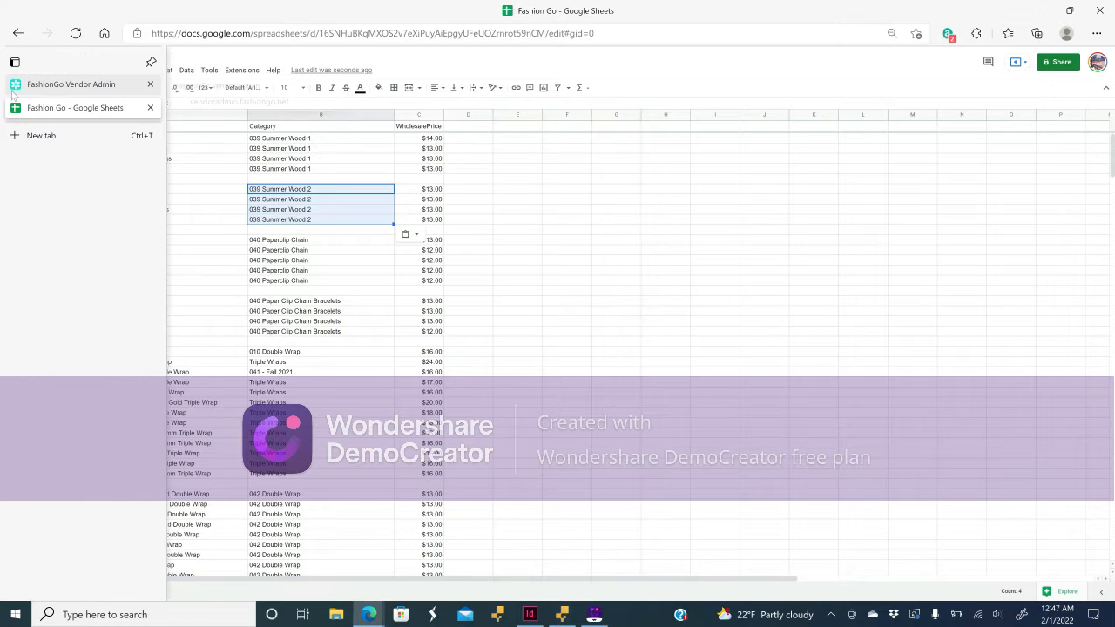
left_click(16, 84)
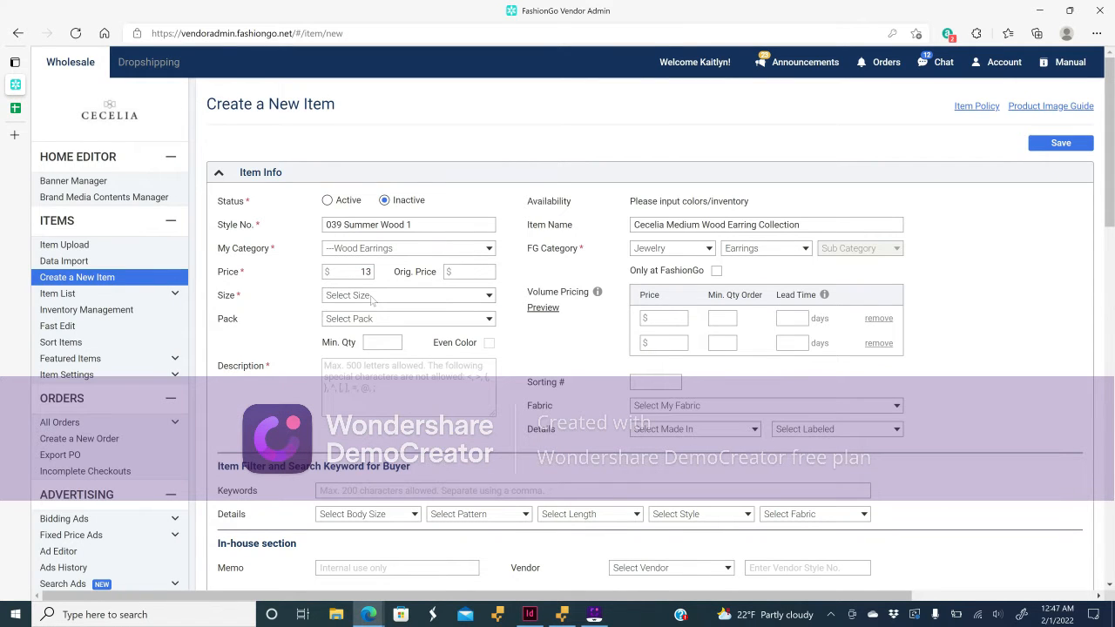
Set the item's size to One Size (OS) and its pack to One Size Pack (2).
left_click(372, 297)
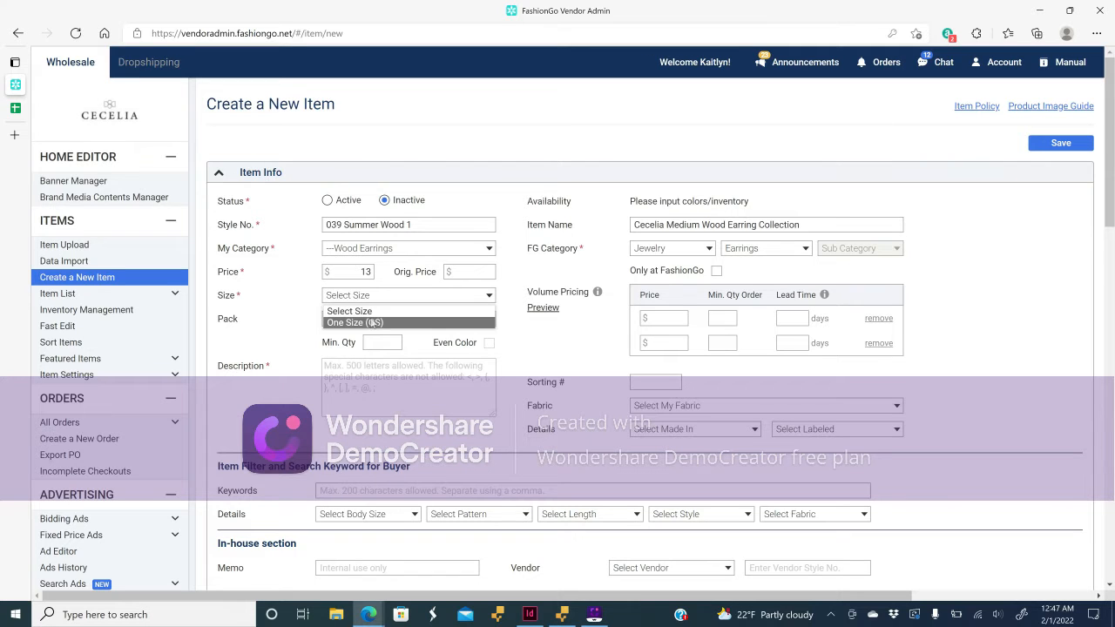
left_click(375, 323)
left_click(374, 320)
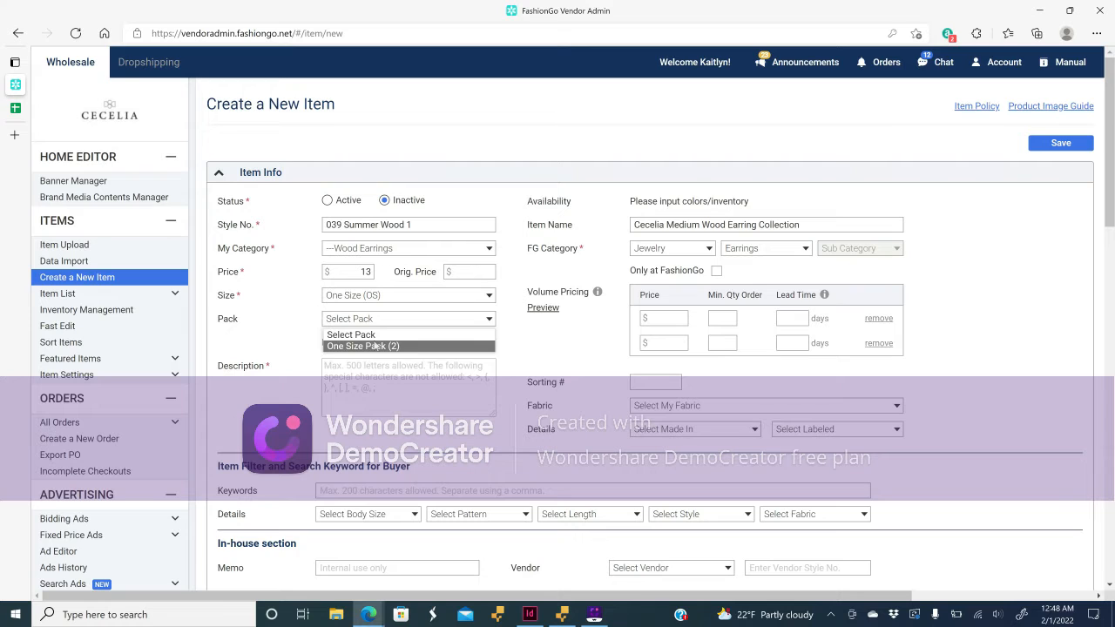
left_click(375, 346)
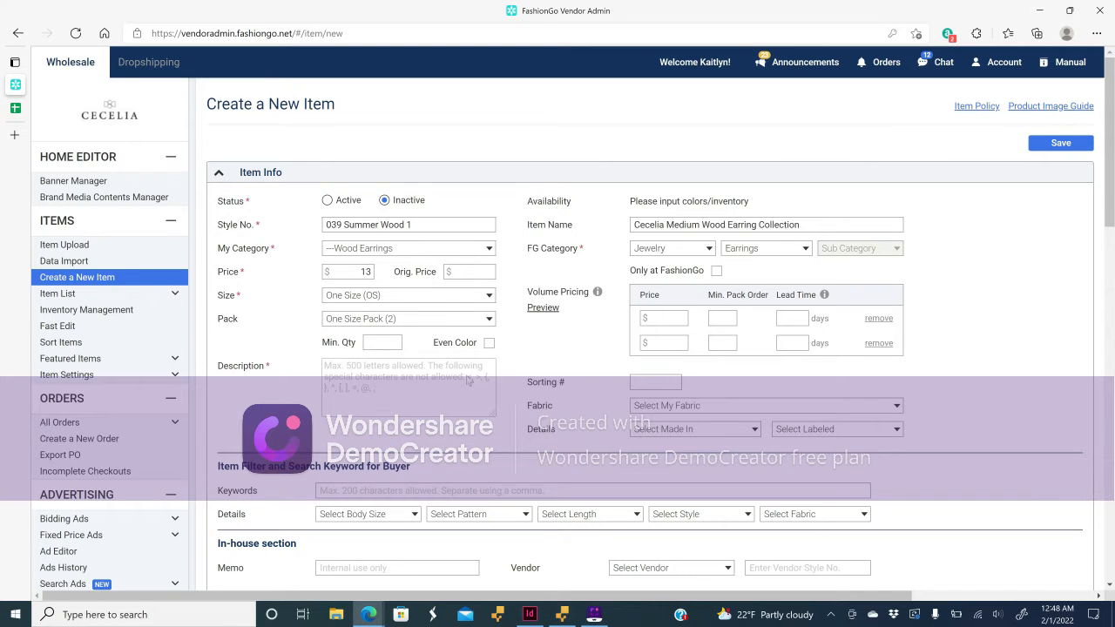
Open the Faire brand portal at faire.com/maker-portal/orders in a new browser tab.
left_click(14, 134)
type("fda")
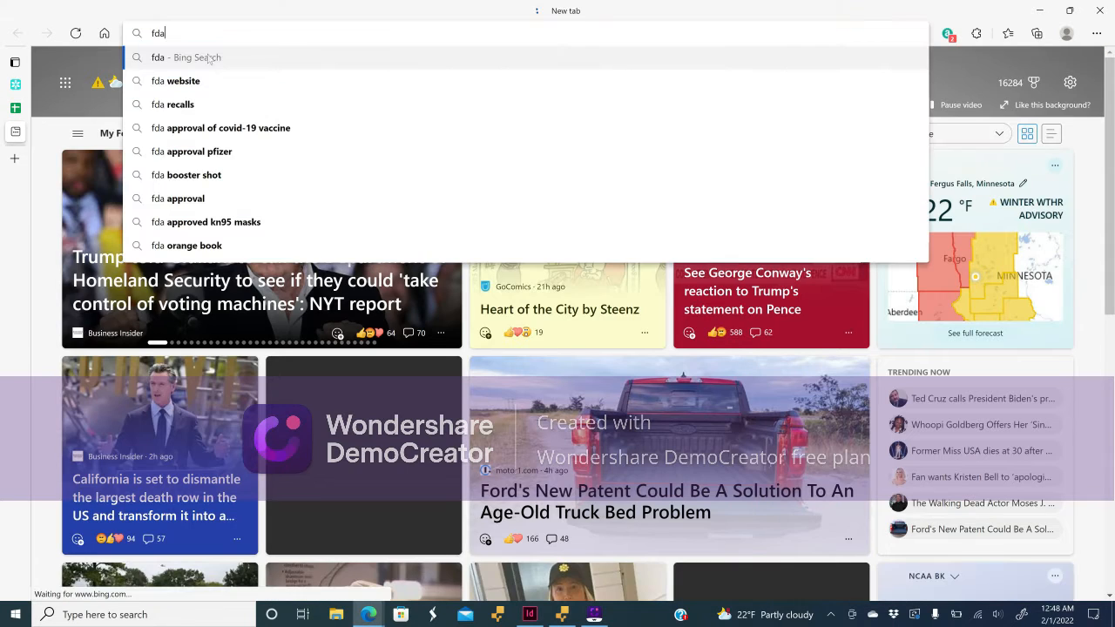
key("BackSpace")
key("BackSpace")
type("aire.com/maker-portal/orders")
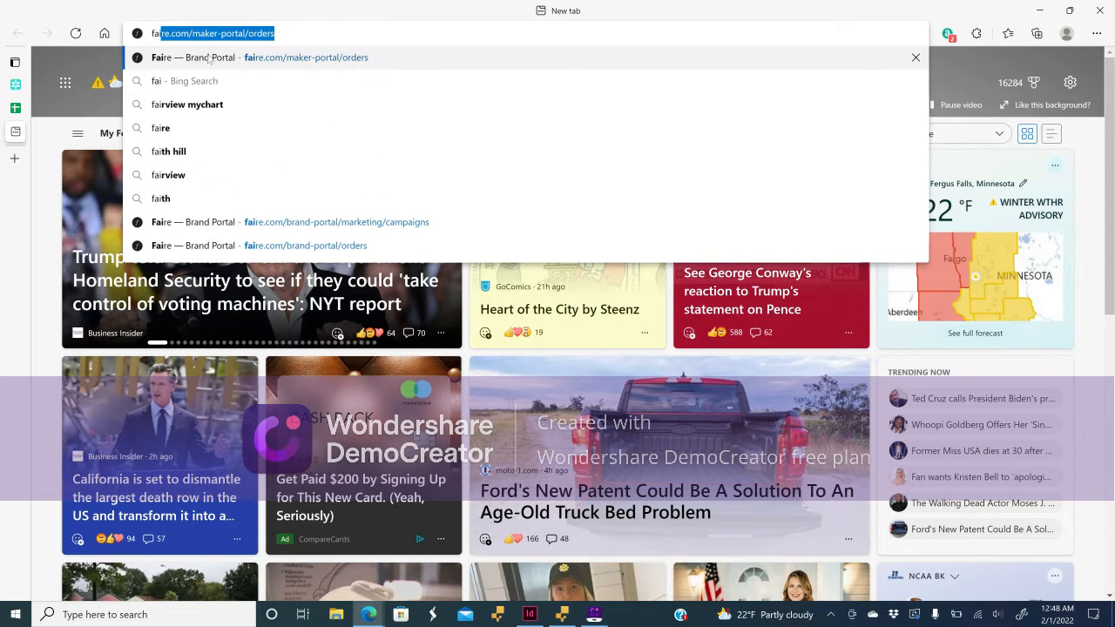
key("Return")
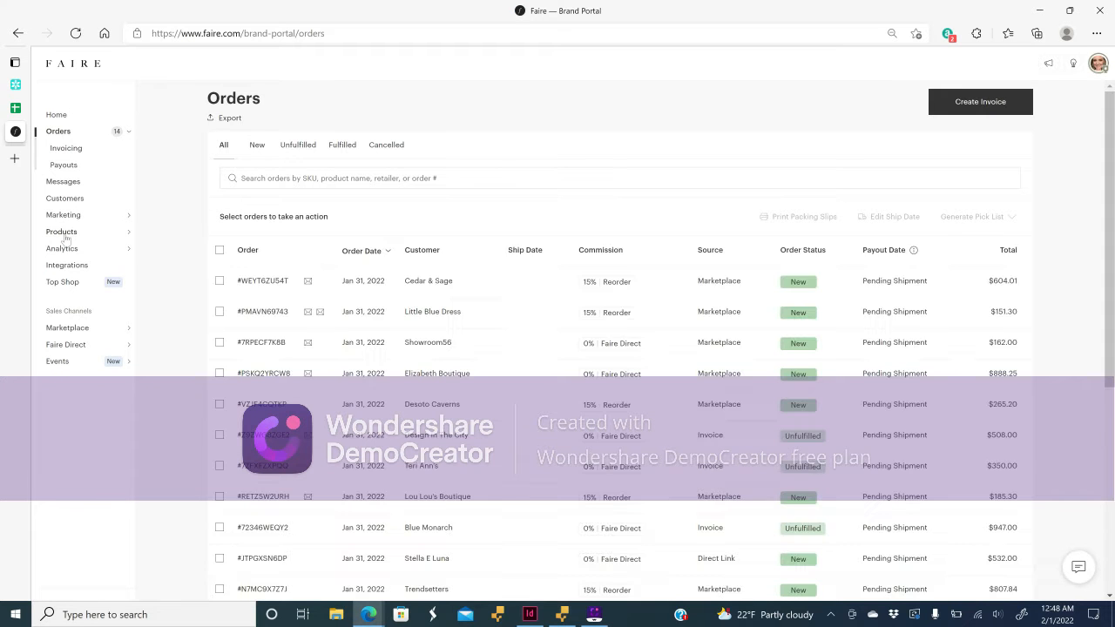
Search the Faire product catalog for 039 and open the Mandala Long product.
left_click(63, 233)
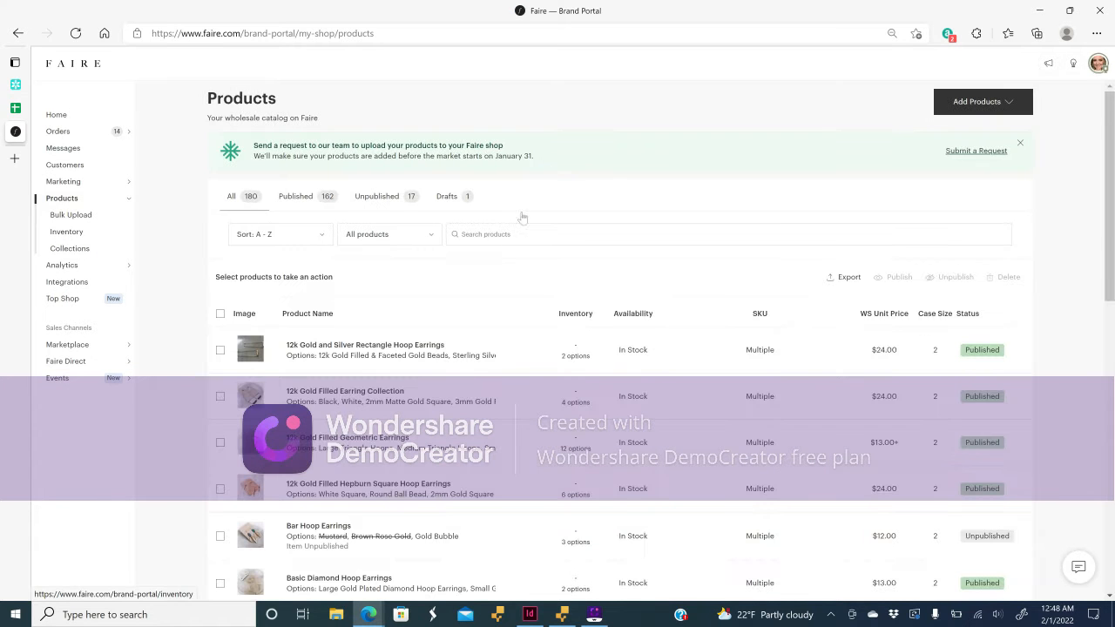
left_click(491, 234)
type("039")
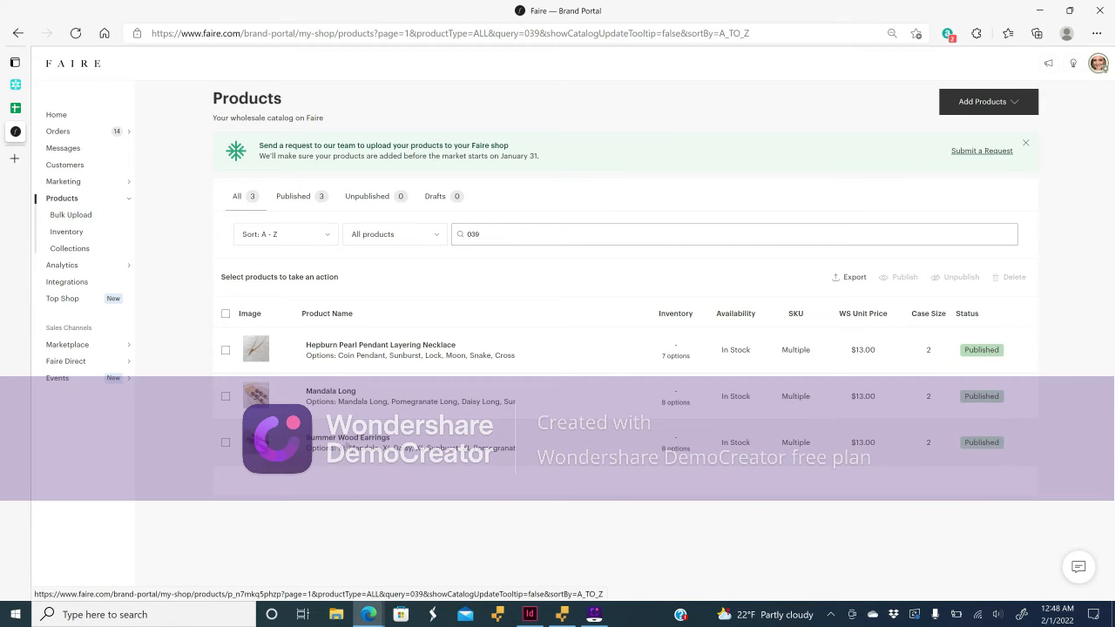
left_click(332, 407)
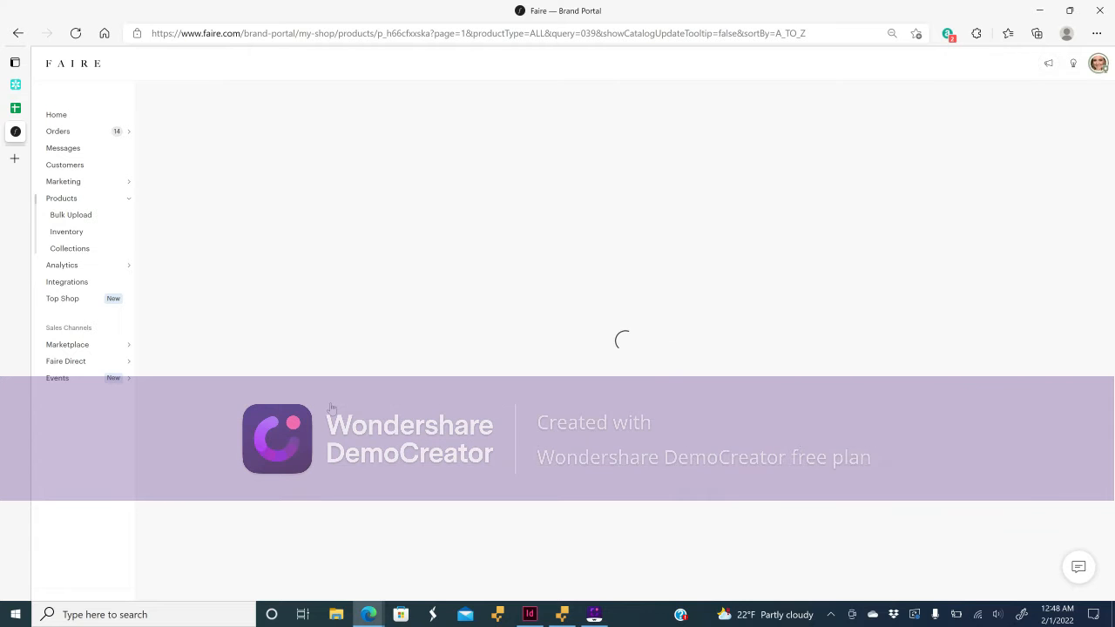
Copy the Mandala Long product's full description from Faire and paste it as the description of the new FashionGo item.
scroll(453, 440, "down", 3)
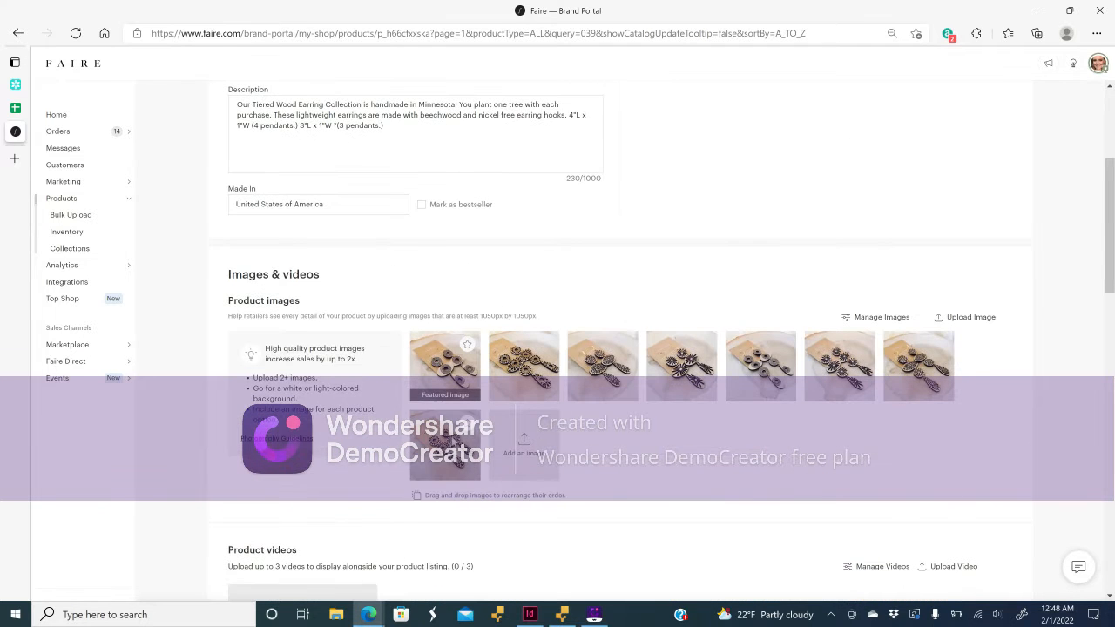
scroll(453, 440, "down", 9)
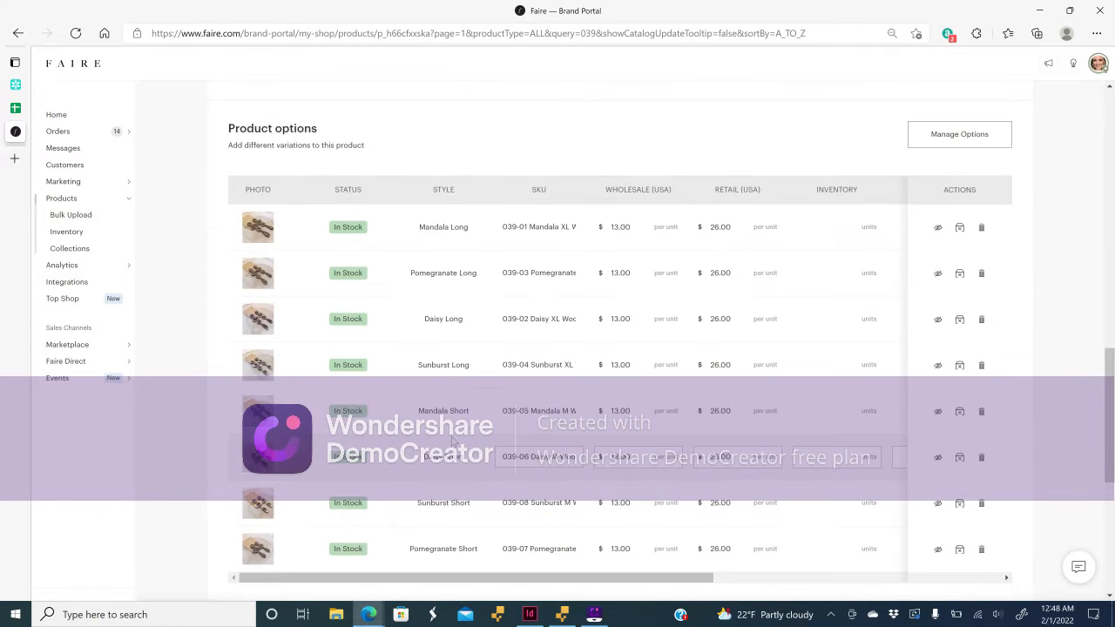
scroll(453, 443, "up", 12)
left_click(398, 394)
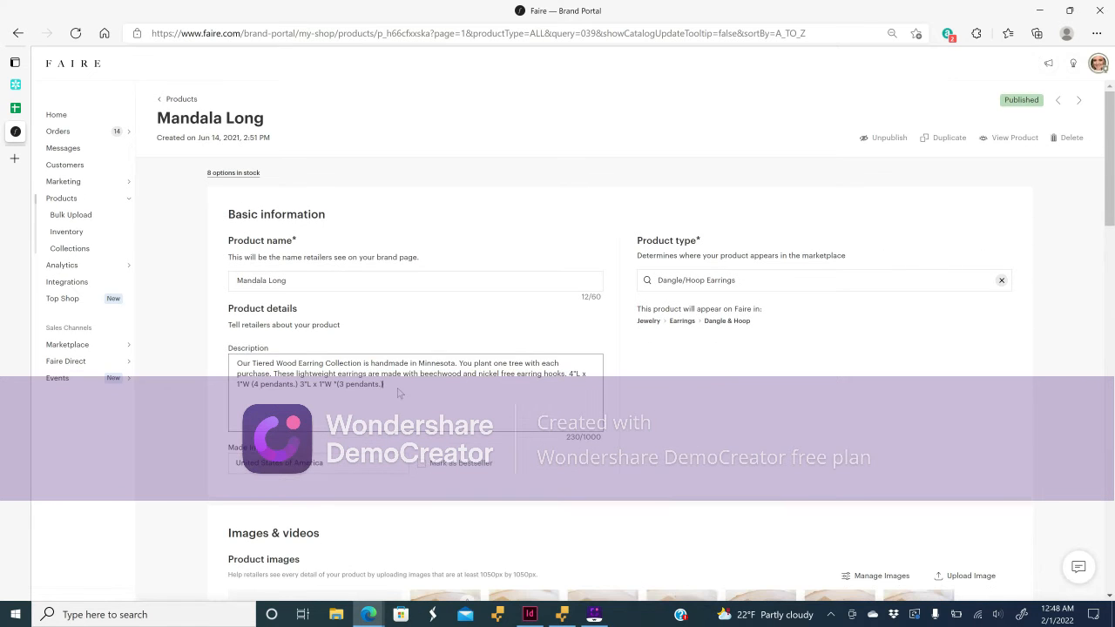
key("ctrl+a")
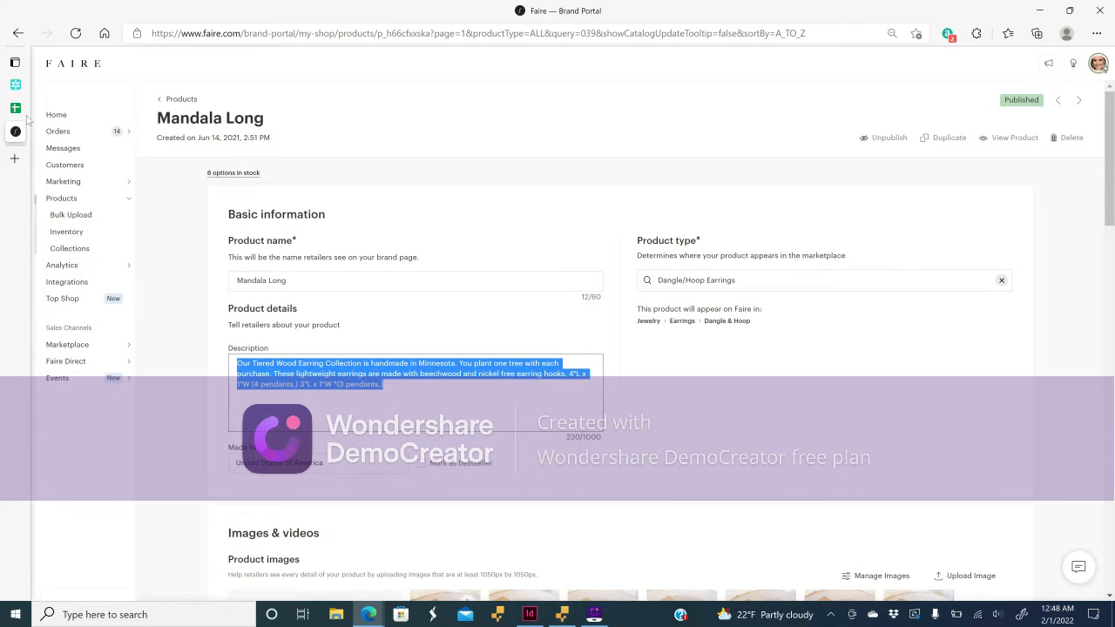
mouse_move(15, 108)
left_click(23, 84)
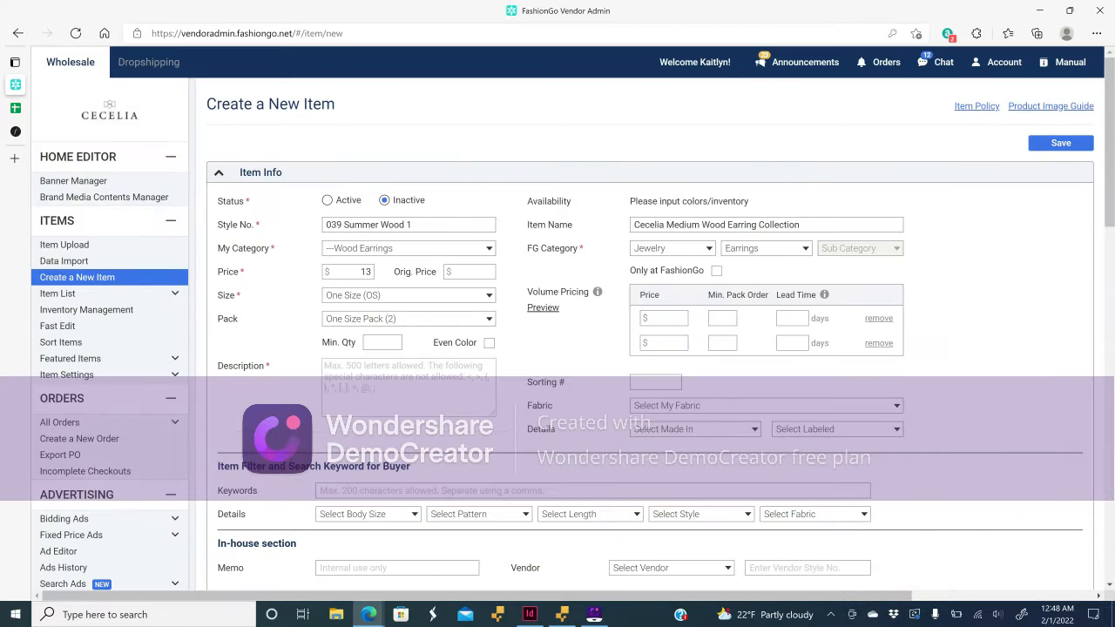
key("ctrl+v")
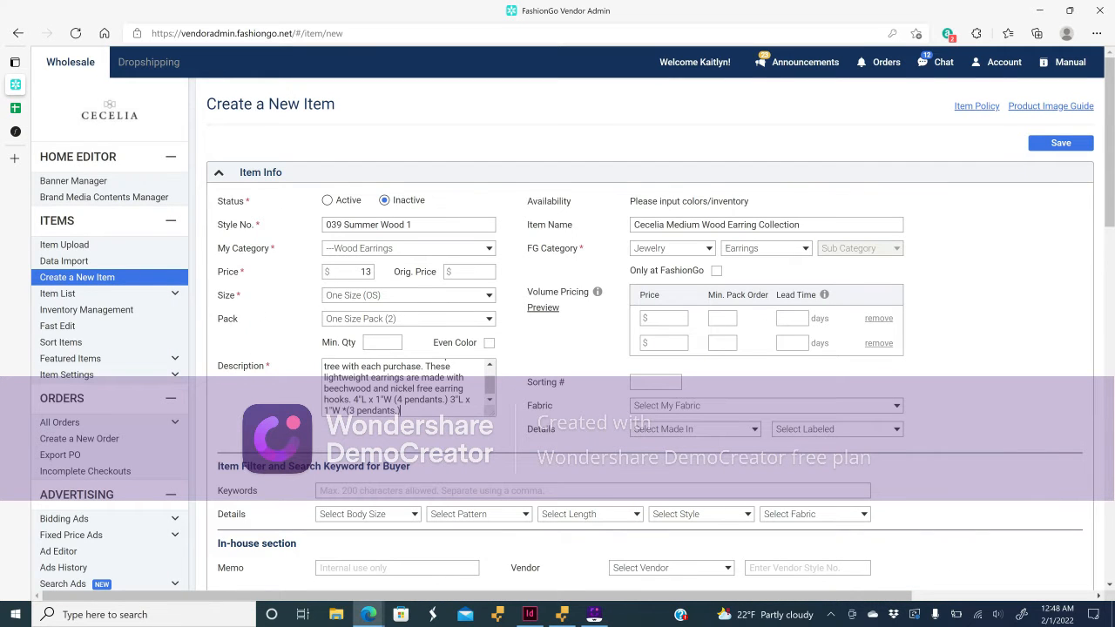
scroll(403, 387, "up", 1)
scroll(403, 387, "down", 1)
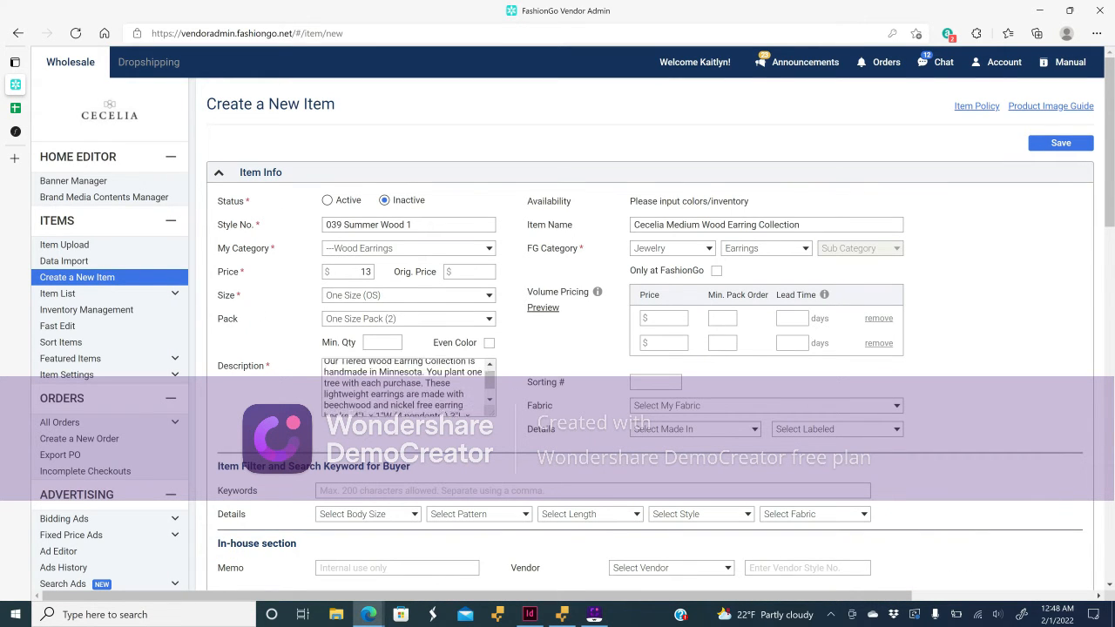
Restore the browser window from full screen and widen it to slightly over half of the desktop.
scroll(260, 103, "down", 4)
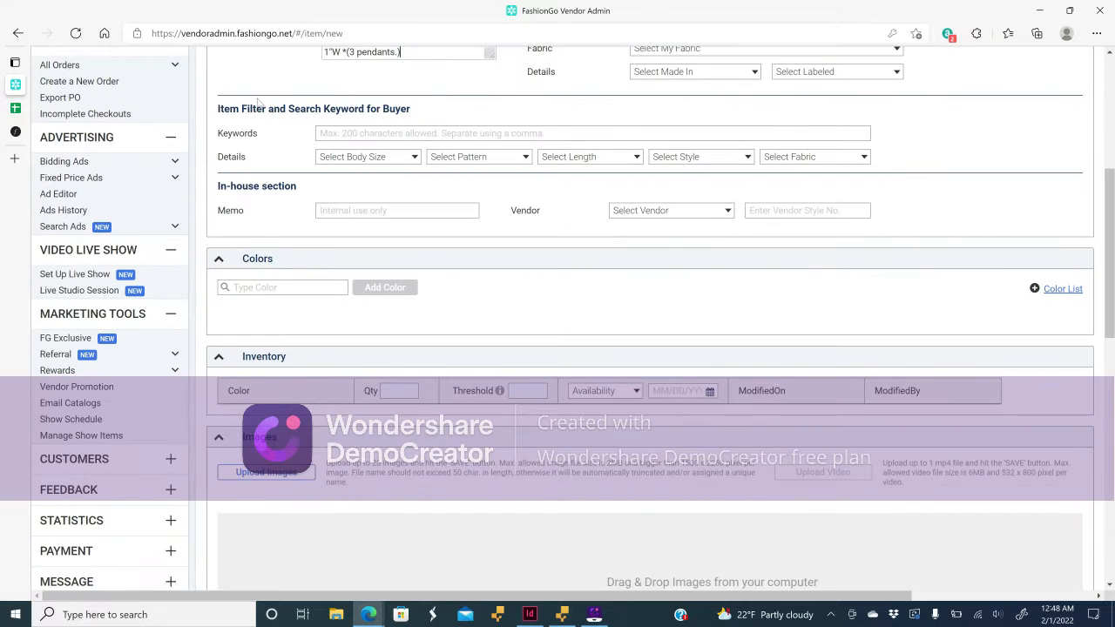
left_click(1070, 11)
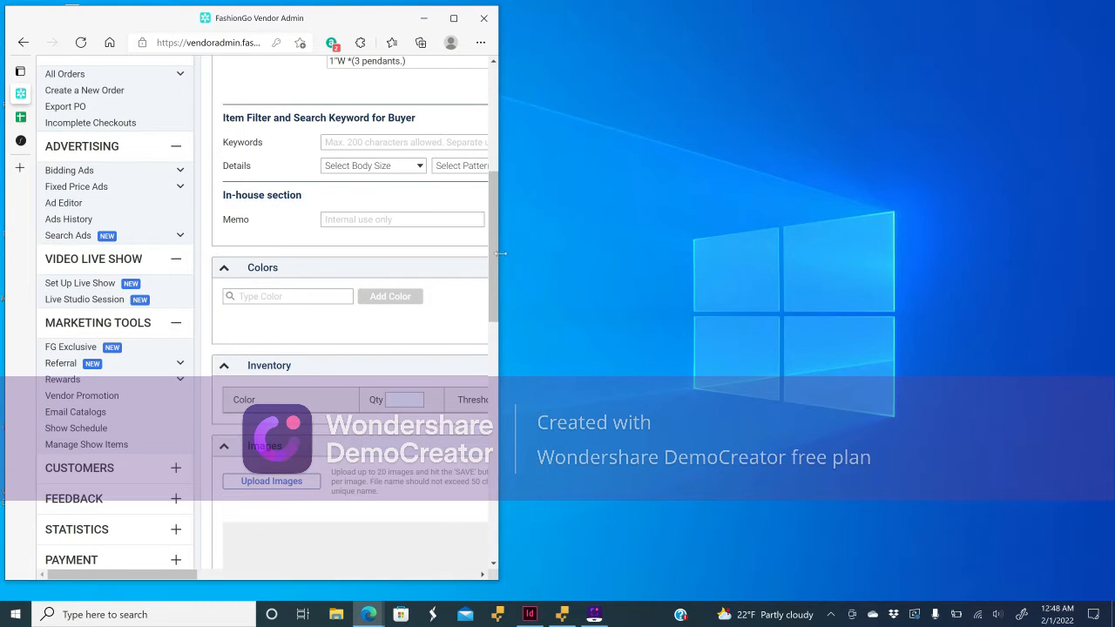
left_click_drag(599, 247, 638, 247)
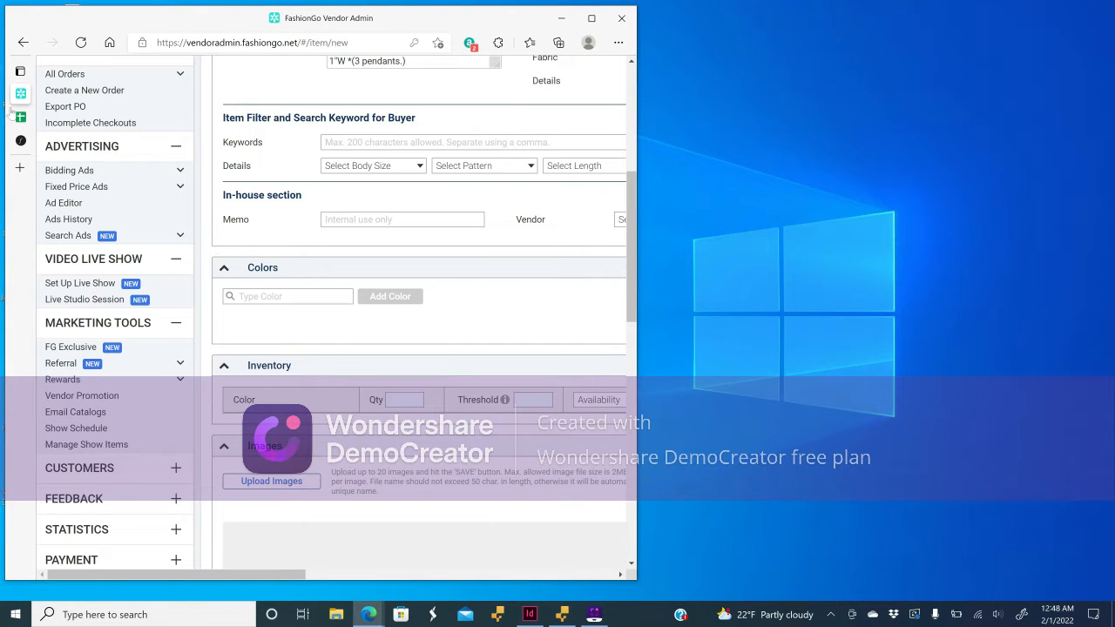
Move the Fashion Go spreadsheet tab into its own window and narrow the FashionGo item window so both sit side by side.
left_click_drag(20, 117, 779, 211)
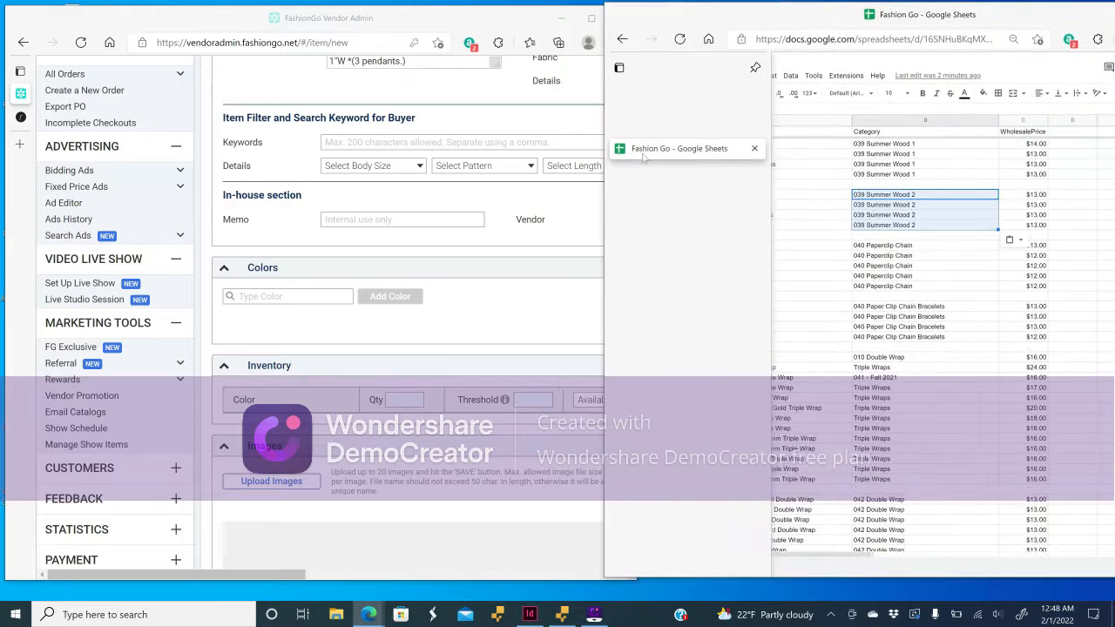
left_click(509, 25)
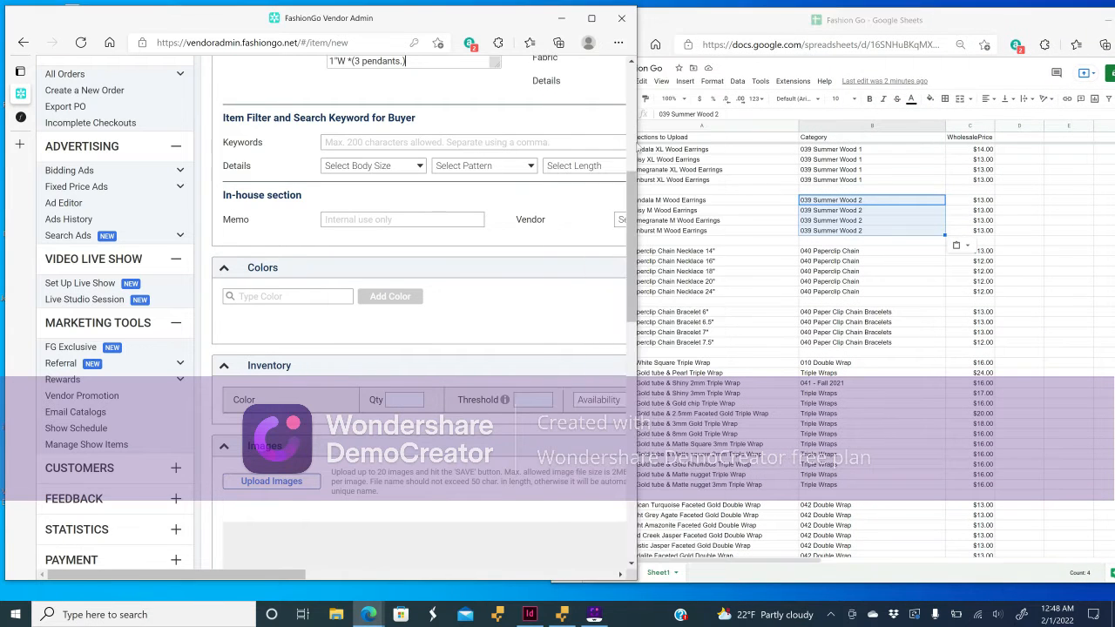
left_click_drag(509, 157, 523, 155)
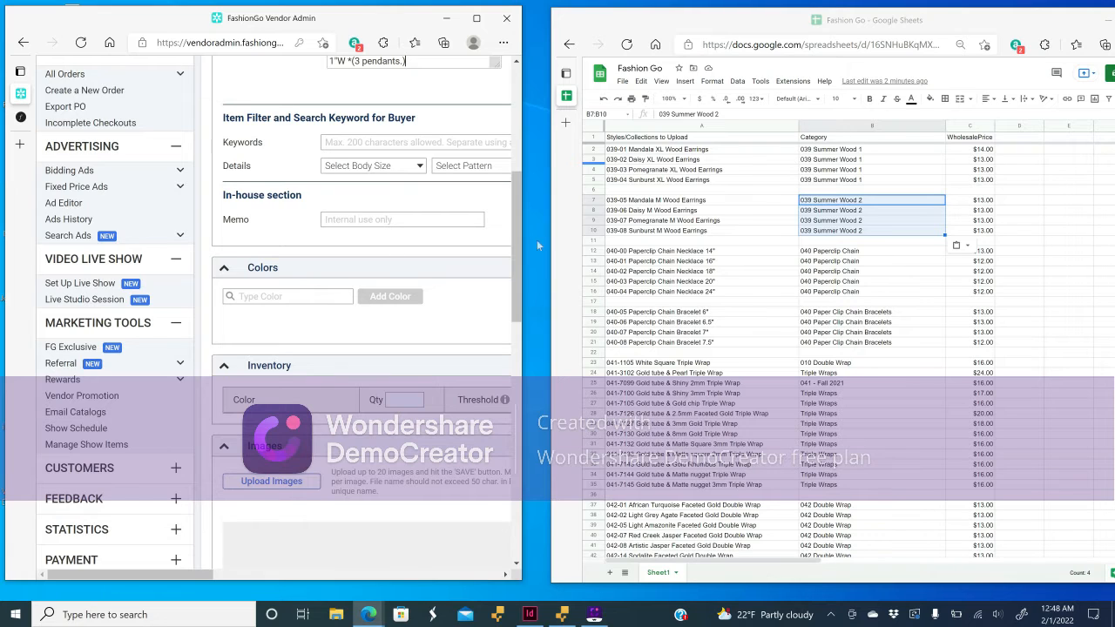
Copy the style name 039-01 Mandala XL Wood Earrings from the spreadsheet and add it as a color of the new item.
left_click(620, 150)
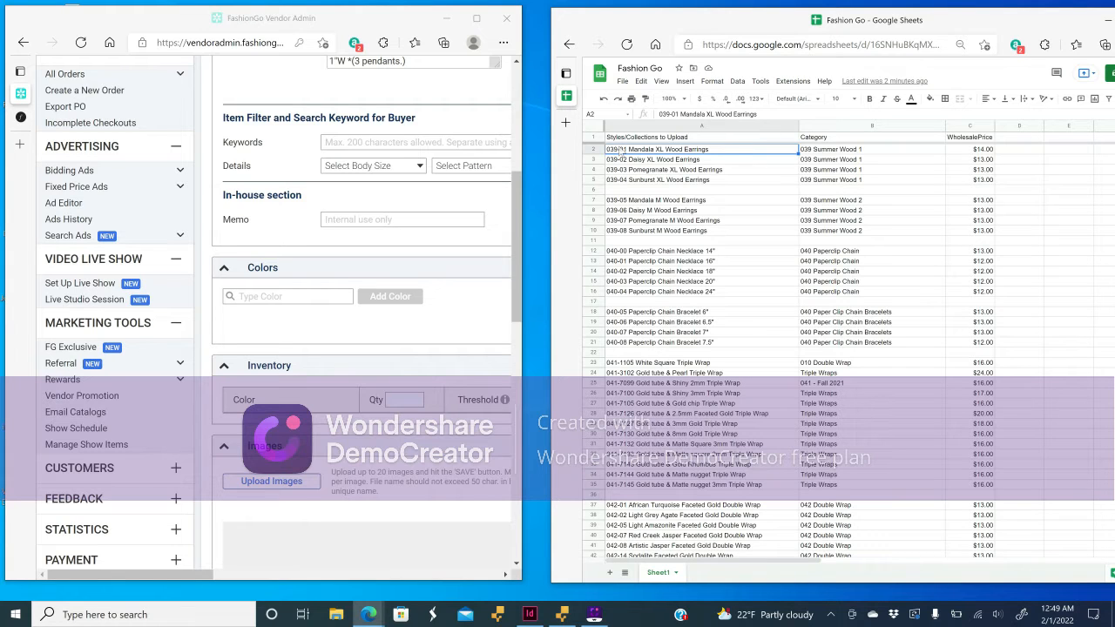
left_click(309, 299)
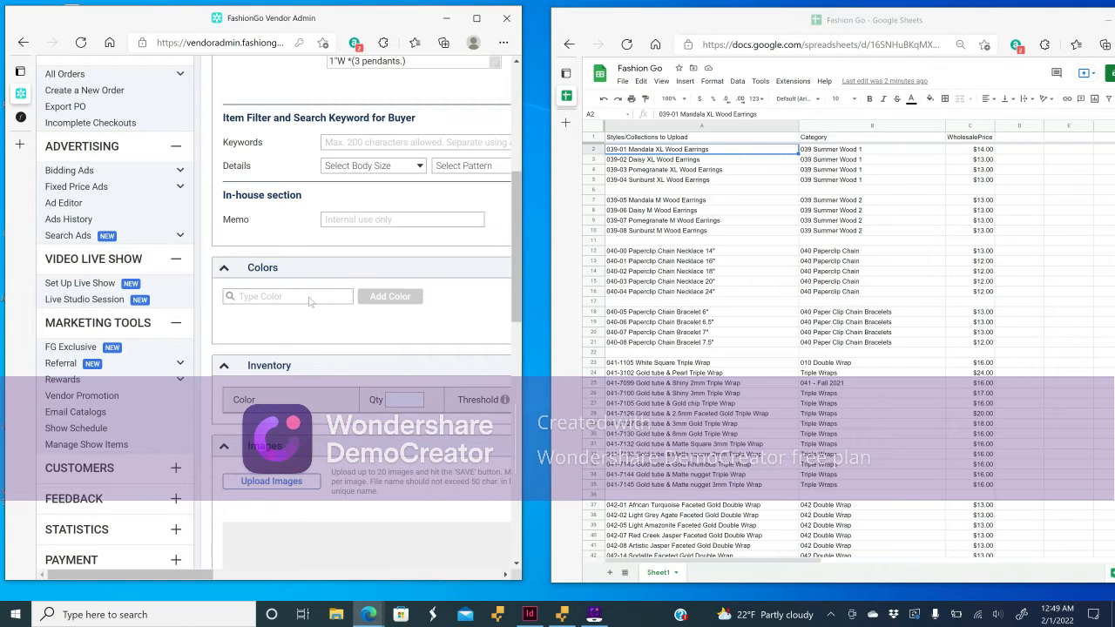
type("v")
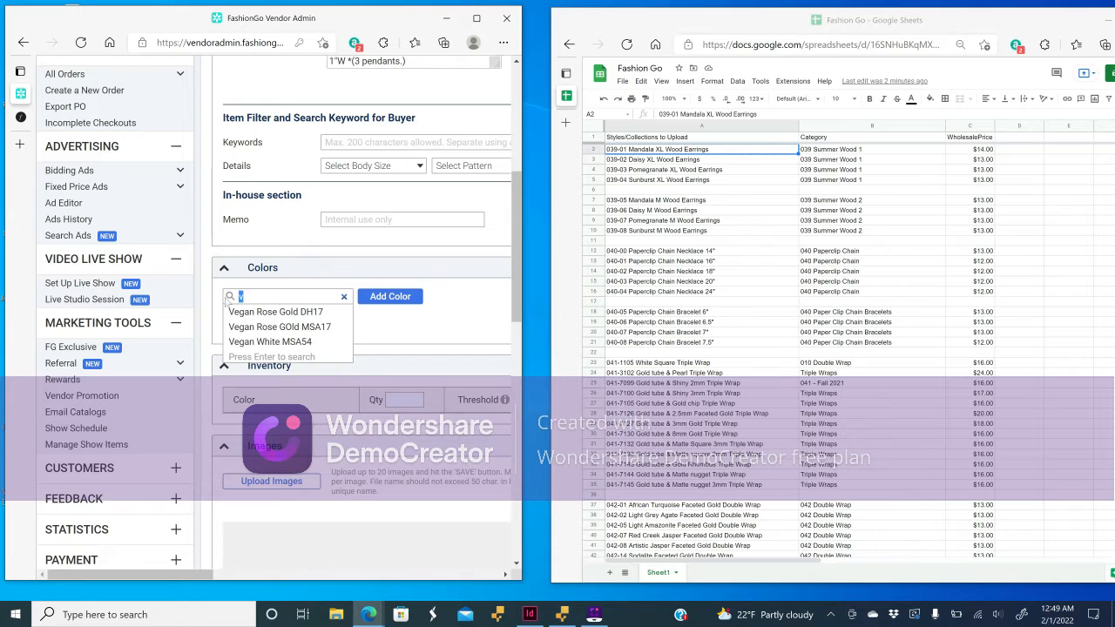
key("BackSpace")
type("039-01 Mandala XL Wood Earrings")
left_click(279, 316)
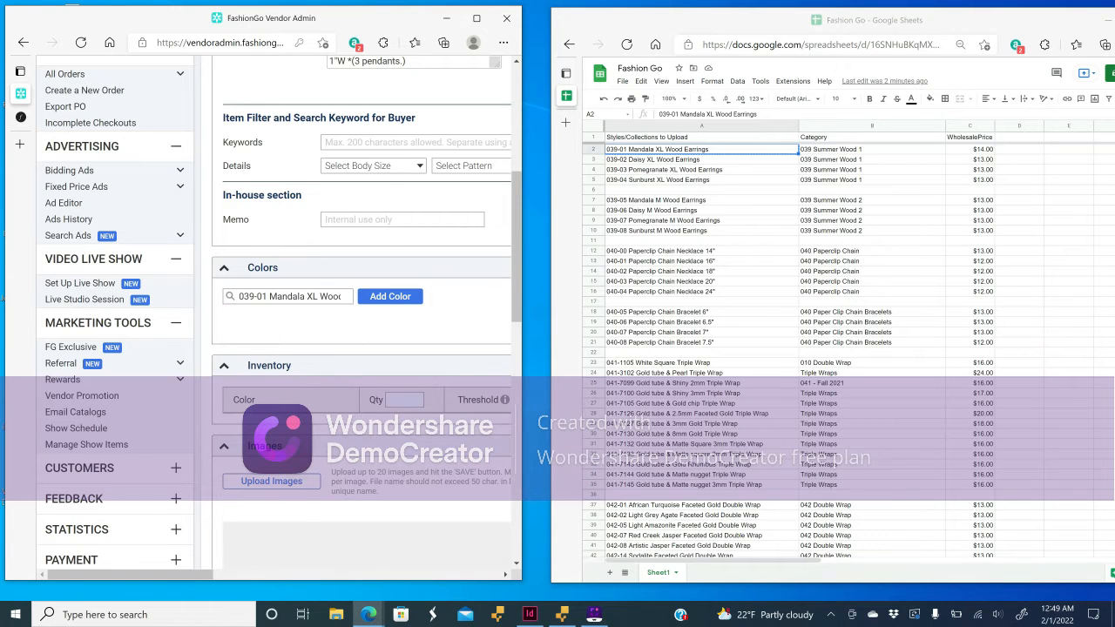
left_click(384, 298)
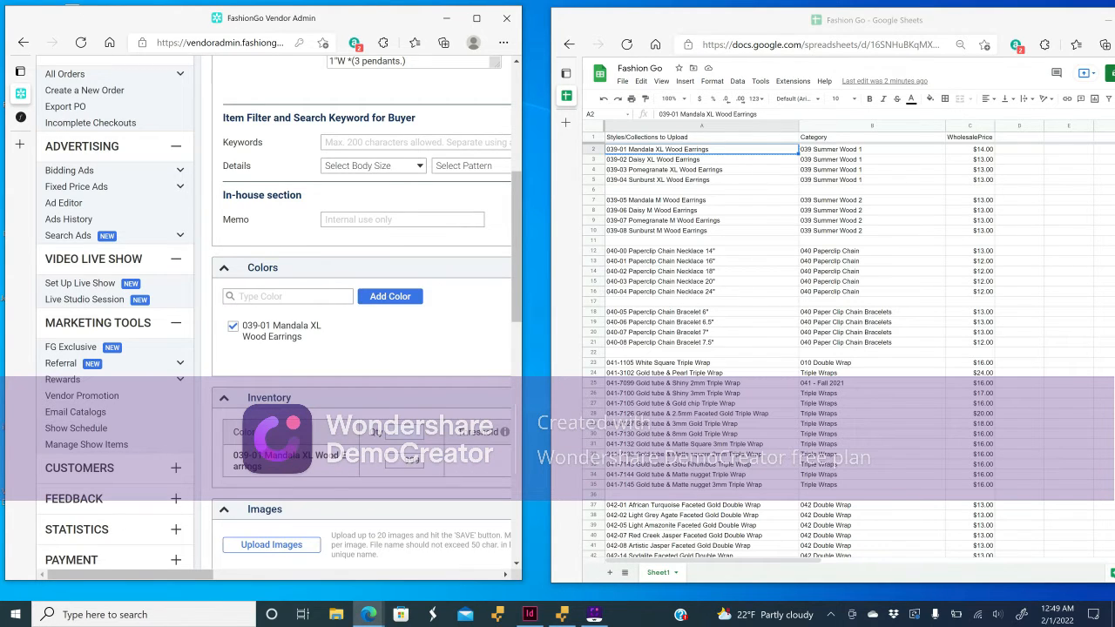
Widen the FashionGo window up to the spreadsheet window and add 039-02 Daisy XL Wood Earrings from the spreadsheet as a color.
left_click_drag(523, 103, 562, 107)
left_click_drag(550, 159, 549, 156)
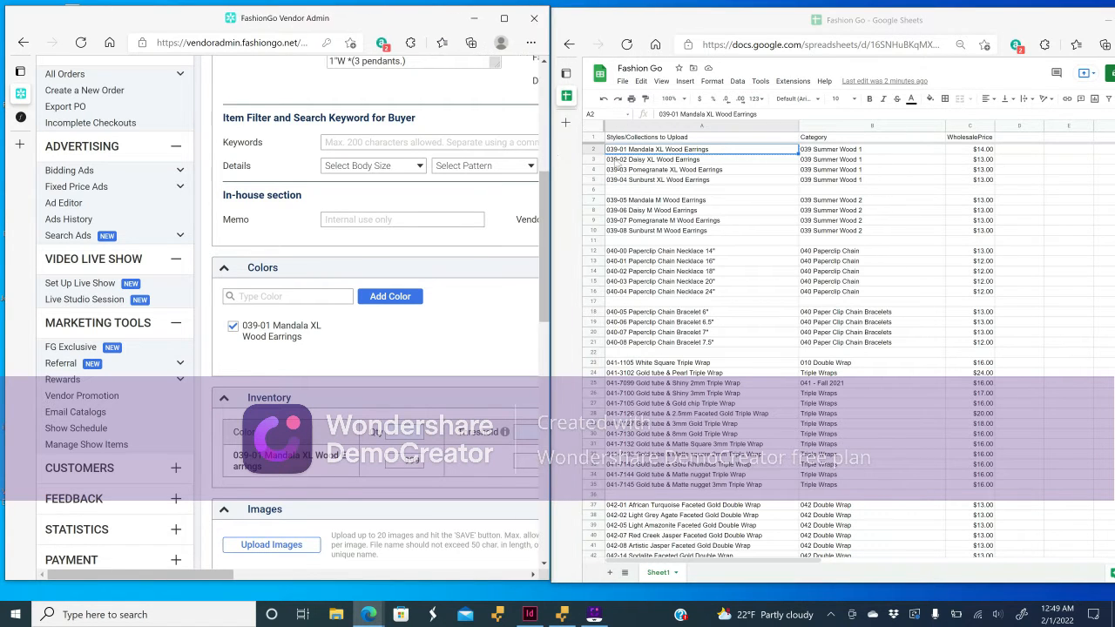
left_click(654, 162)
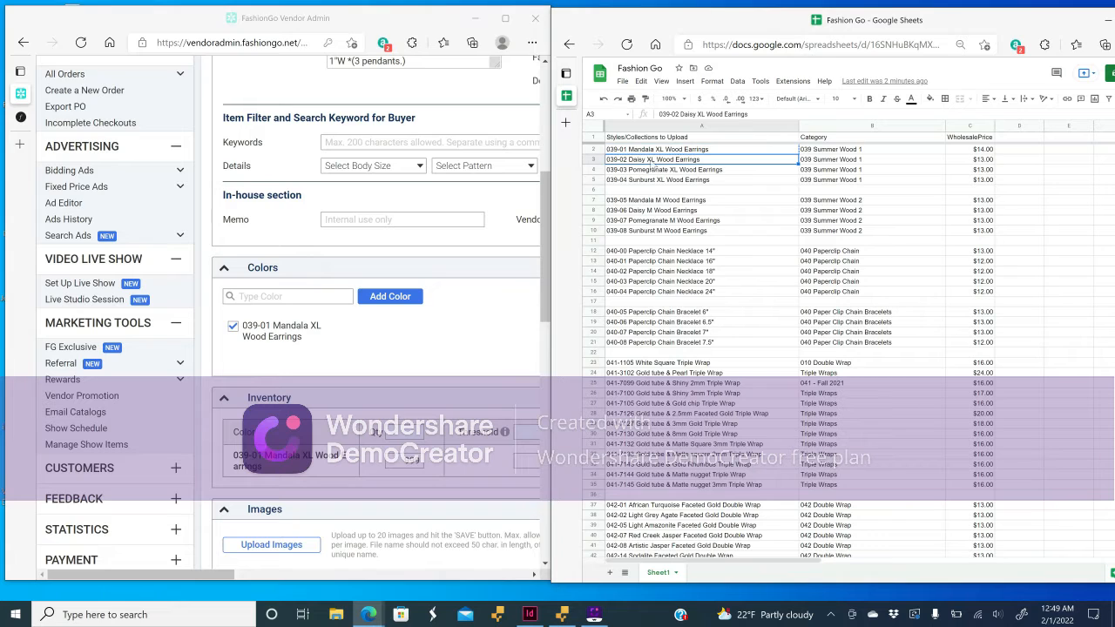
left_click(275, 298)
type("039-02 Daisy XL Wood Earrings")
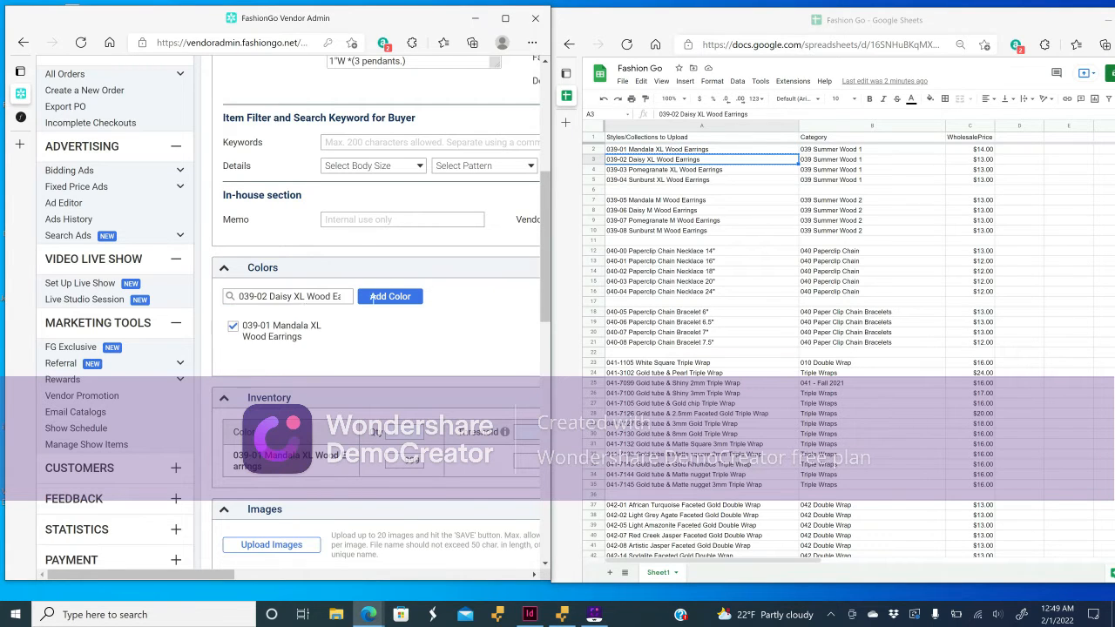
left_click(378, 296)
Copy 039-03 Pomegranate XL Wood Earrings from the spreadsheet and add it as a color with the master color Beige.
left_click(663, 169)
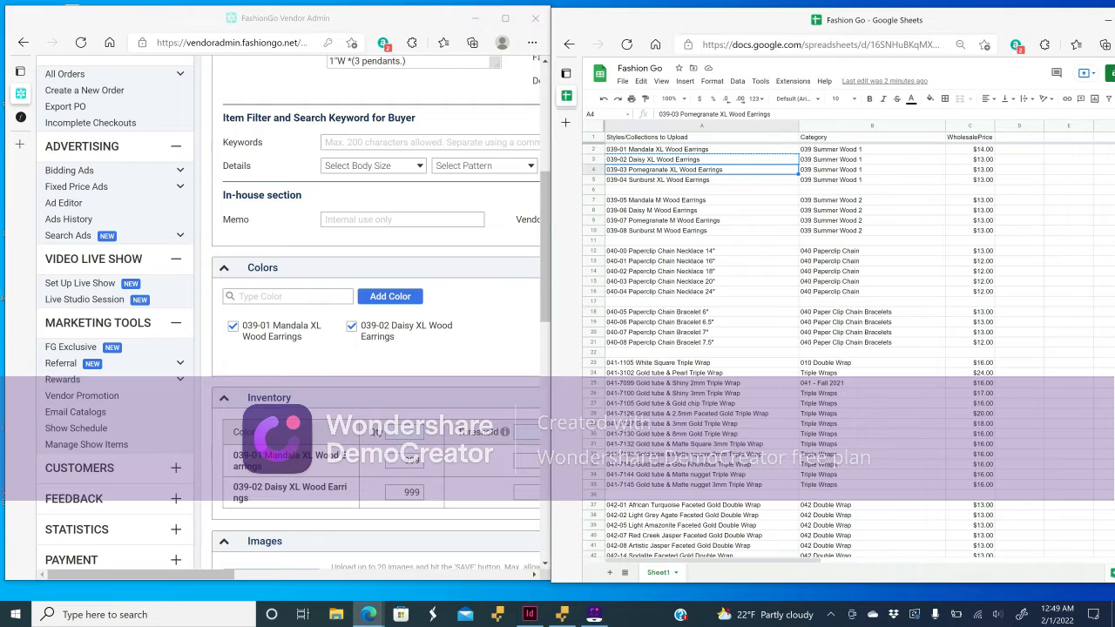
key("ctrl+c")
left_click(321, 299)
key("ctrl+v")
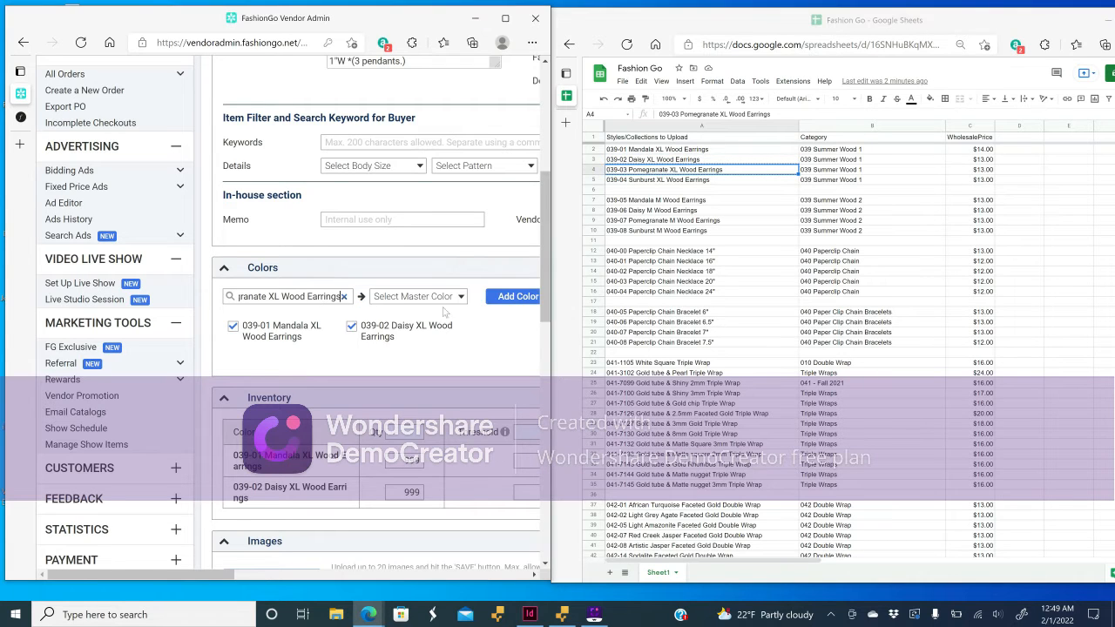
left_click(446, 299)
left_click(421, 325)
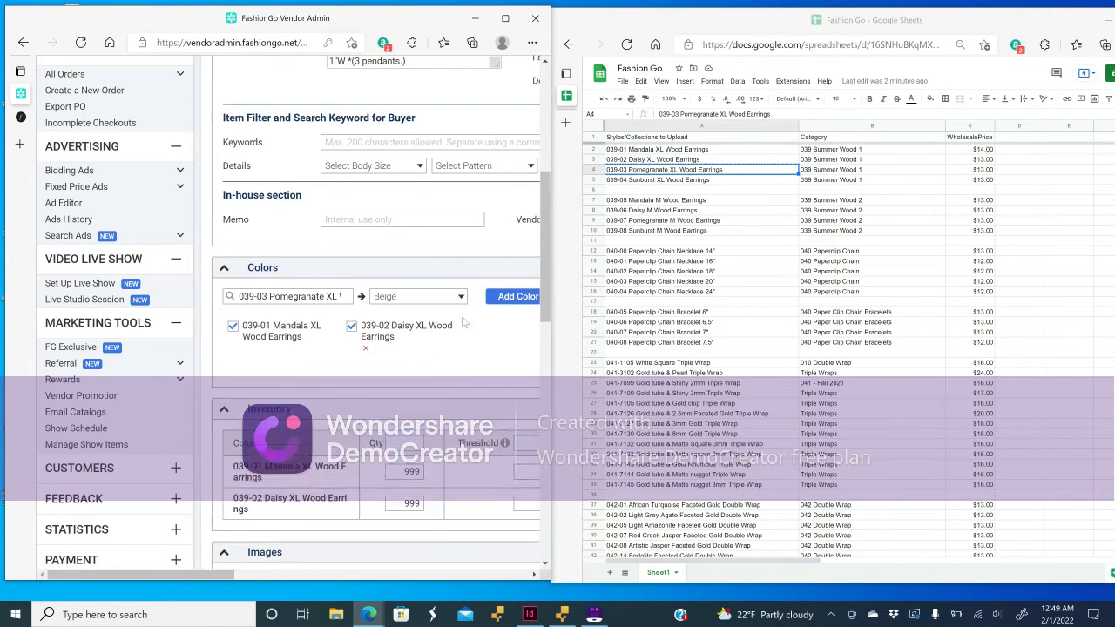
left_click(517, 297)
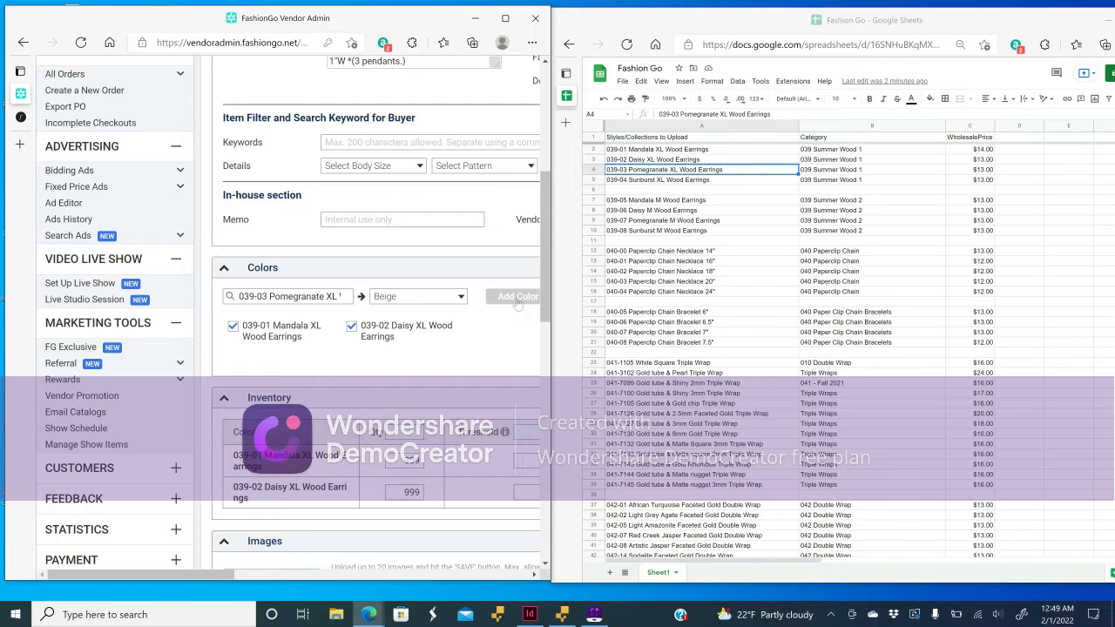
Copy 039-04 Sunburst XL Wood Earrings from the spreadsheet and add it to the item's colors.
left_click(615, 180)
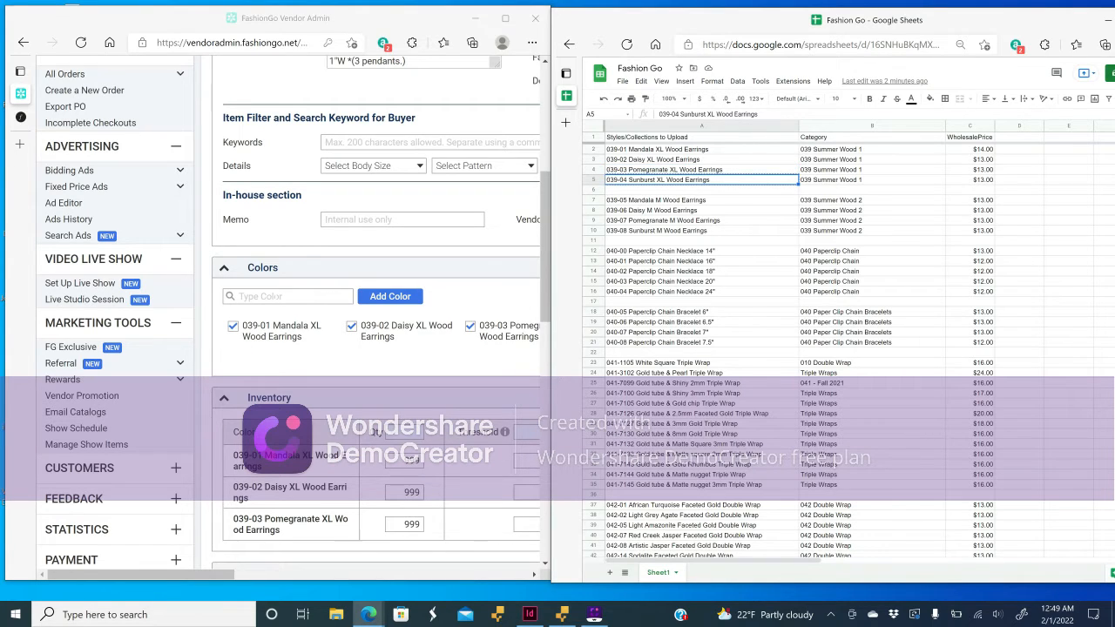
left_click(288, 297)
key("ctrl+v")
left_click(333, 319)
left_click(391, 297)
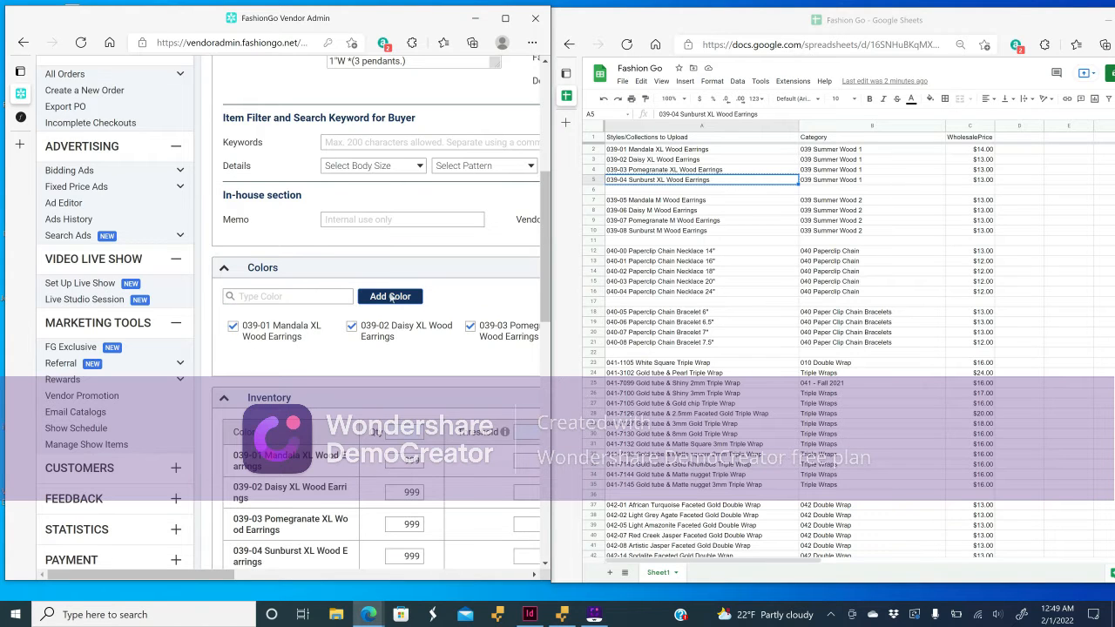
Delete the blank spreadsheet row between 039-04 Sunburst XL and 039-05 Mandala M Wood Earrings.
left_click(641, 201)
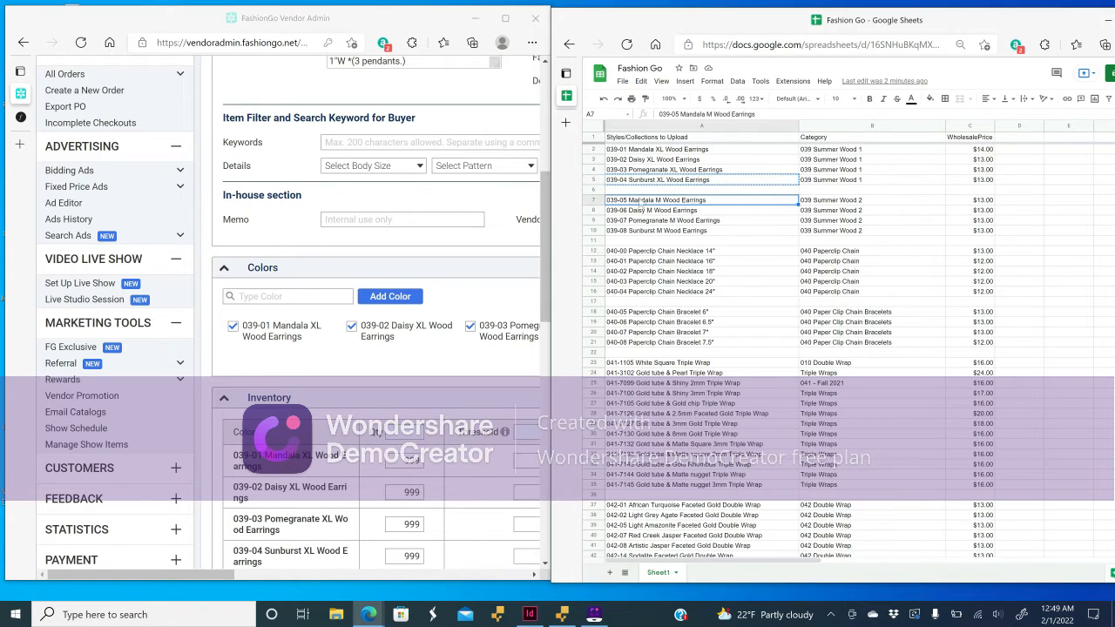
left_click(819, 189)
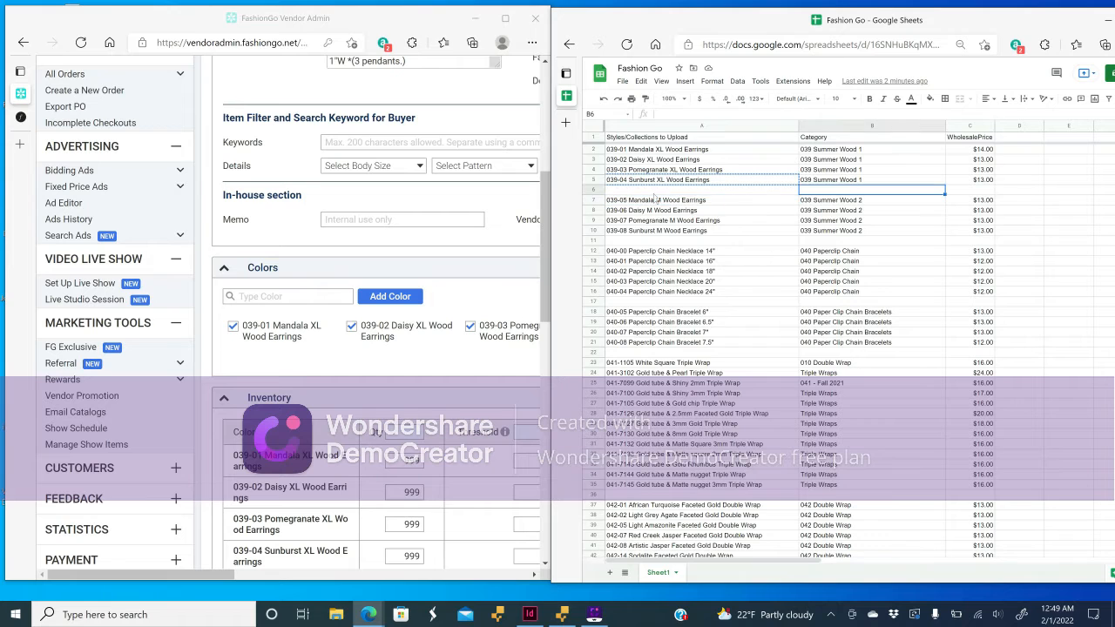
left_click(592, 191)
right_click(592, 190)
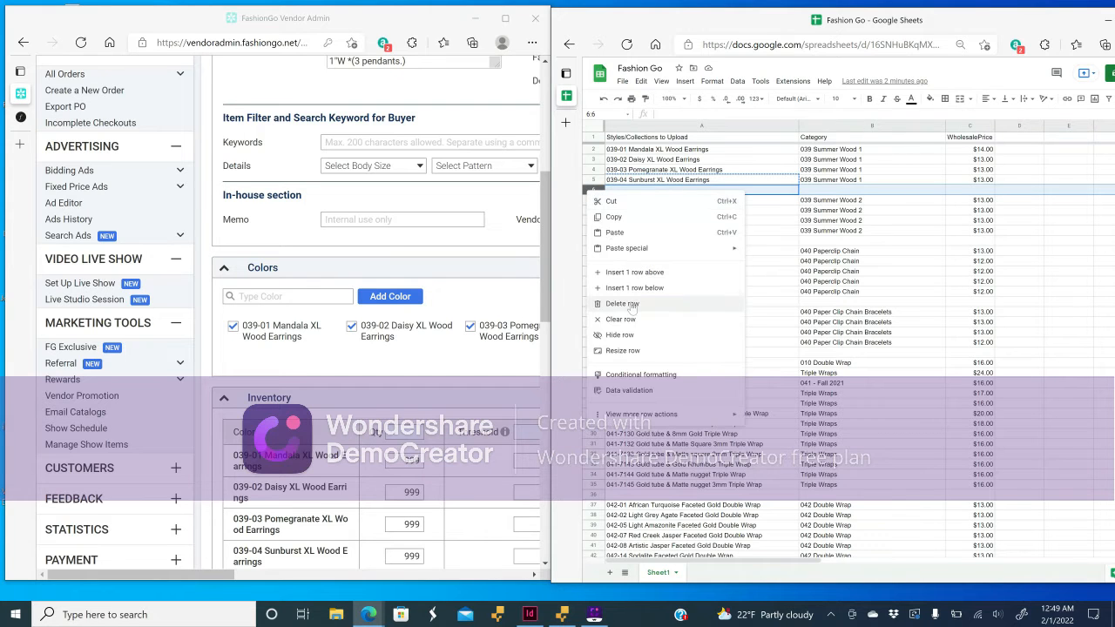
Copy the category 039 Summer Wood 1 from the 039-04 row to the rows of styles 039-05 through 039-08.
left_click(859, 180)
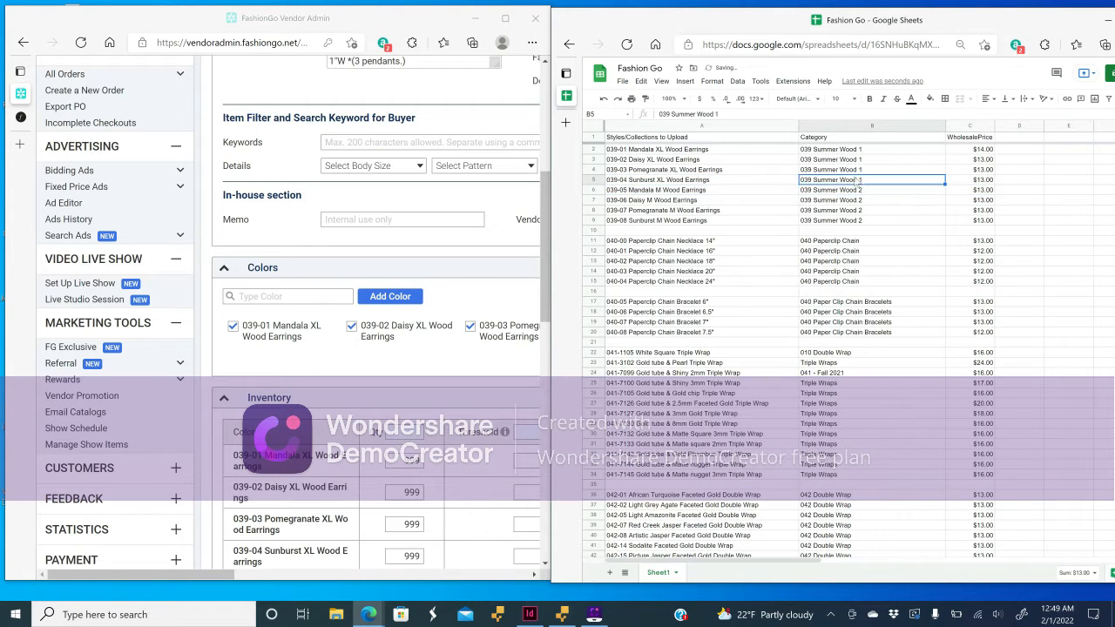
left_click(851, 221, "shift")
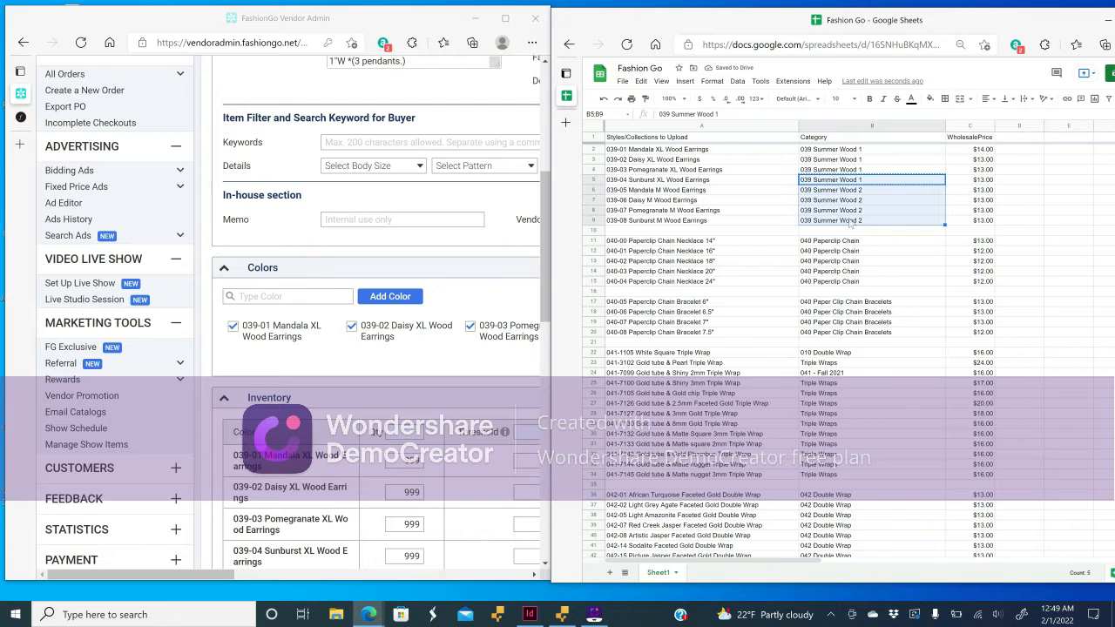
key("ctrl+v")
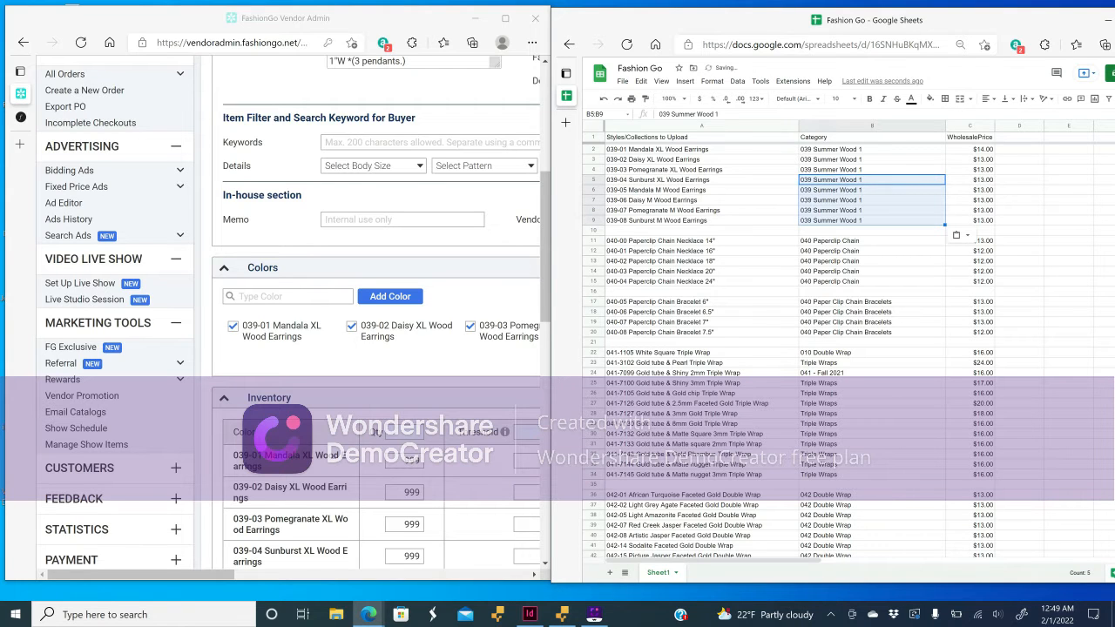
Copy 039-05 Mandala M Wood Earrings from the spreadsheet and add it as another color of the item.
scroll(288, 314, "down", 1)
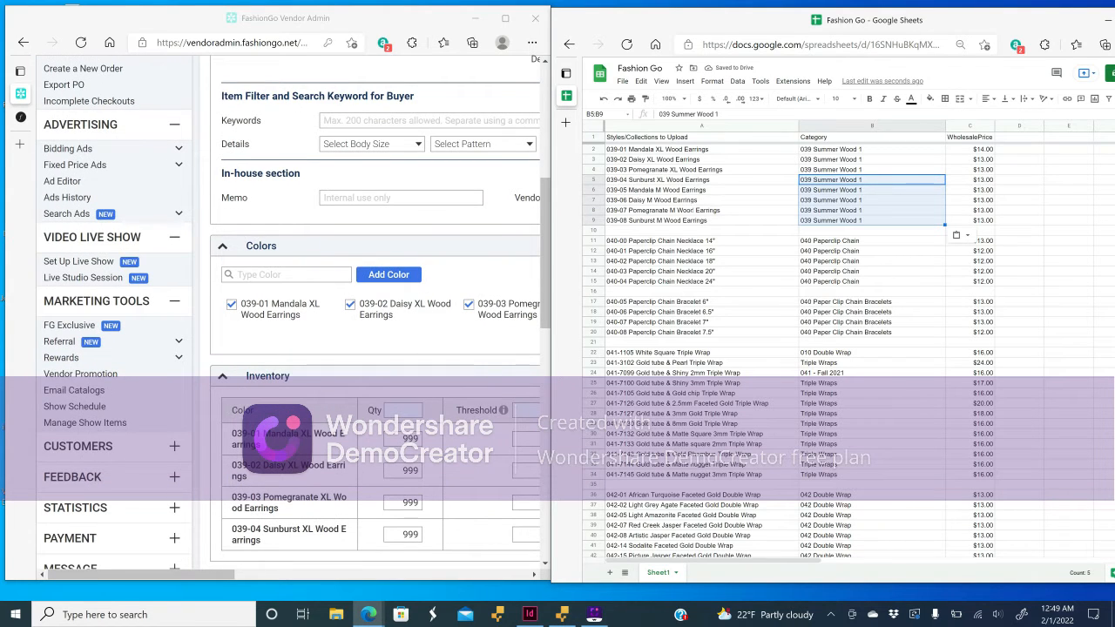
left_click(676, 190)
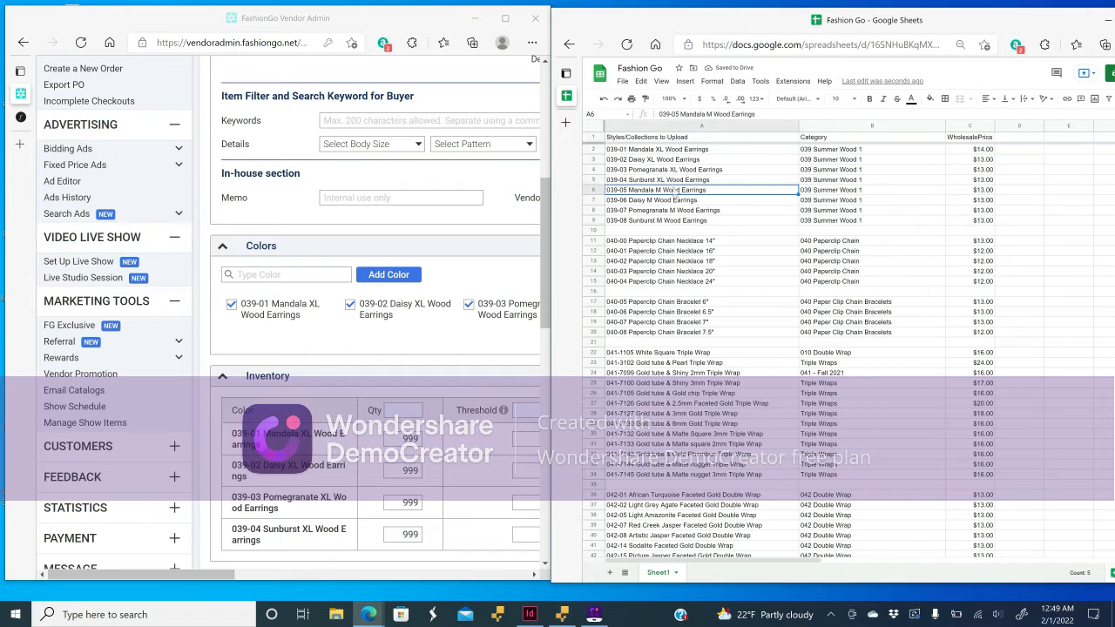
left_click(270, 275)
type("039-05 Mandala M Wood Earrings")
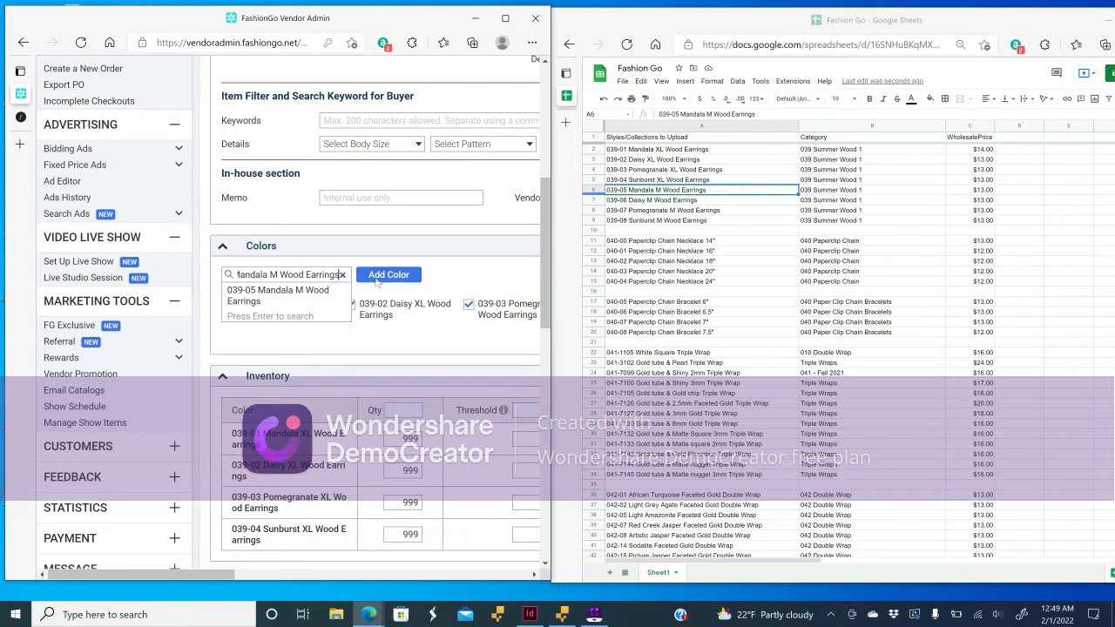
left_click(382, 277)
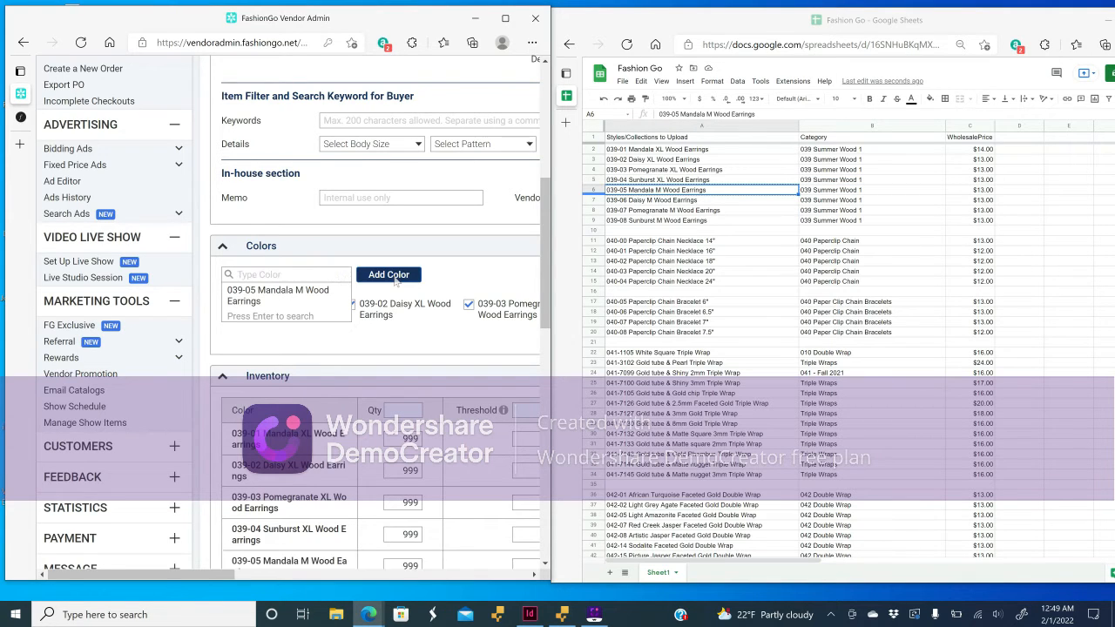
left_click(330, 298)
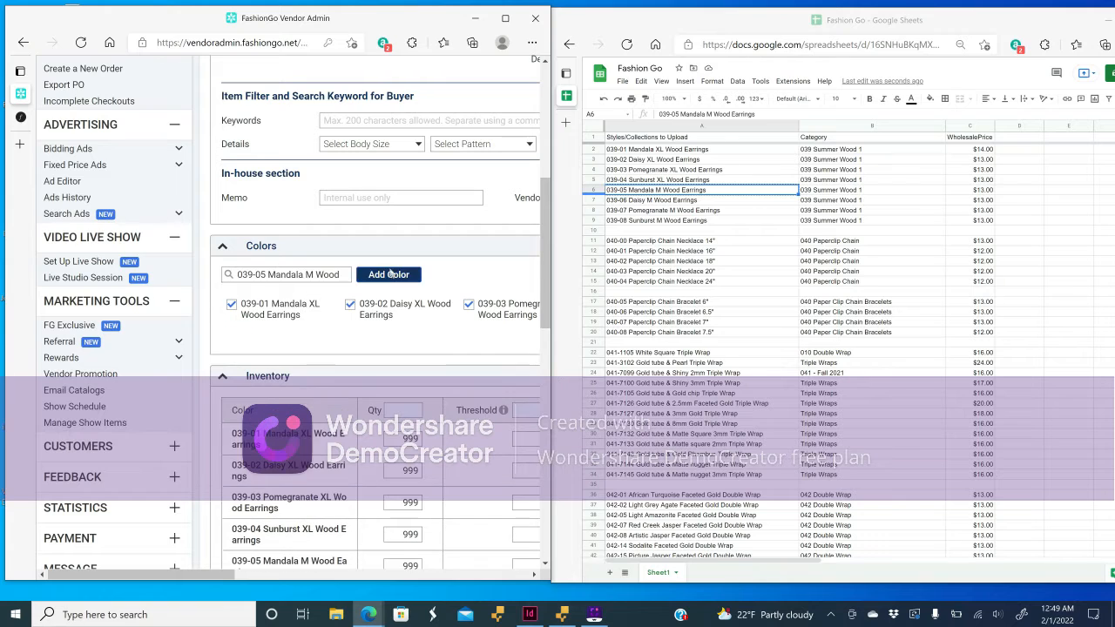
Copy 039-06 Daisy M Wood Earrings from the spreadsheet, replace the leftover text in the color search with it, and add the color.
left_click(666, 201)
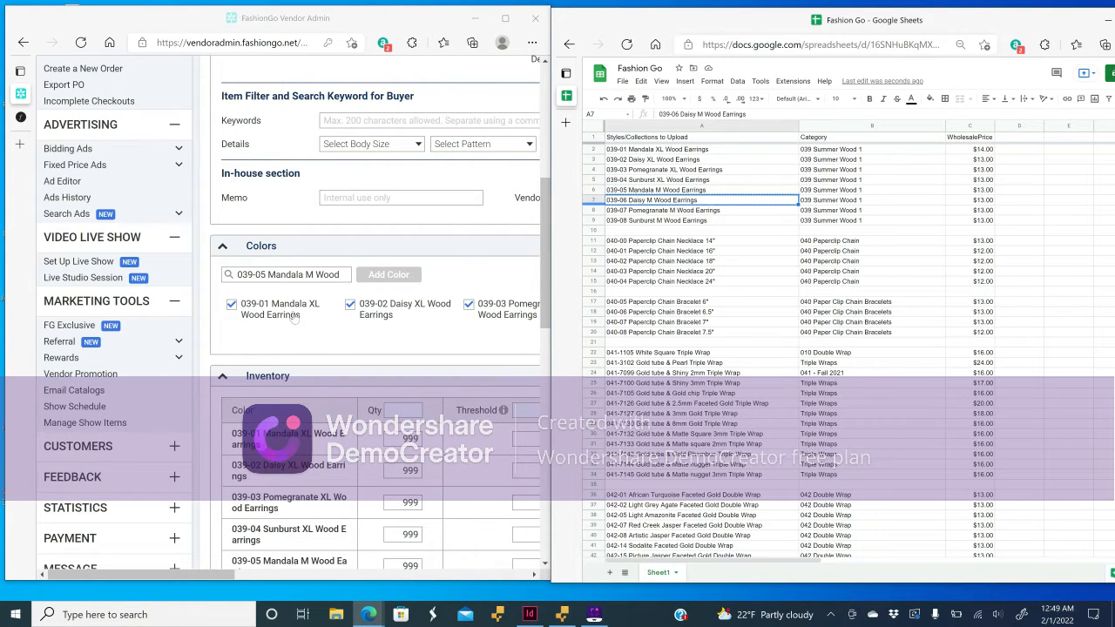
scroll(355, 368, "right", 2)
scroll(356, 369, "right", 5)
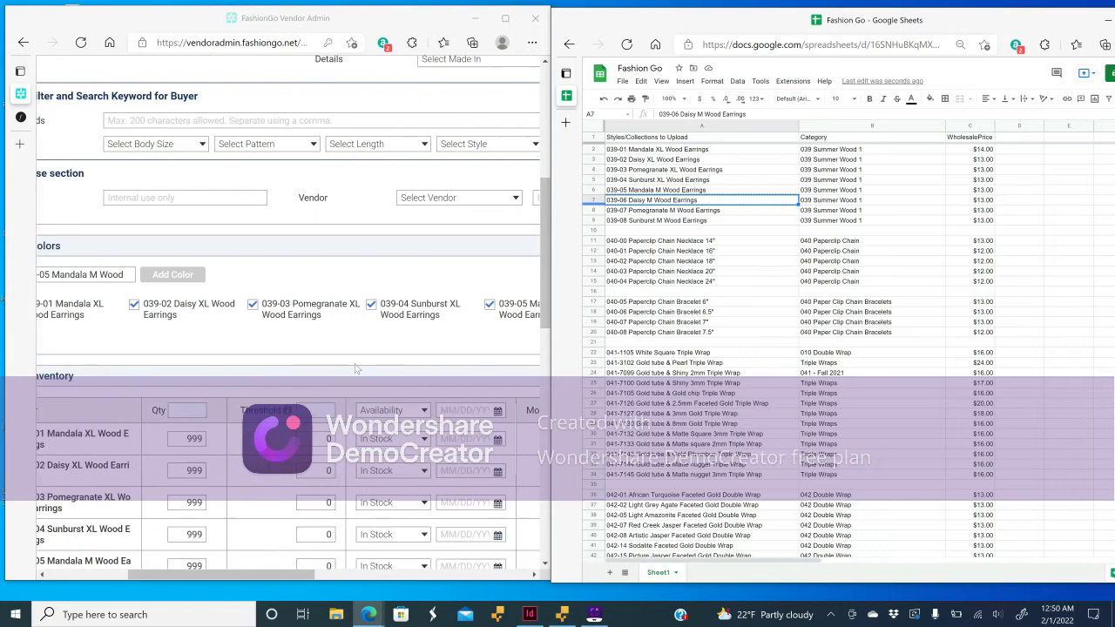
scroll(355, 369, "left", 7)
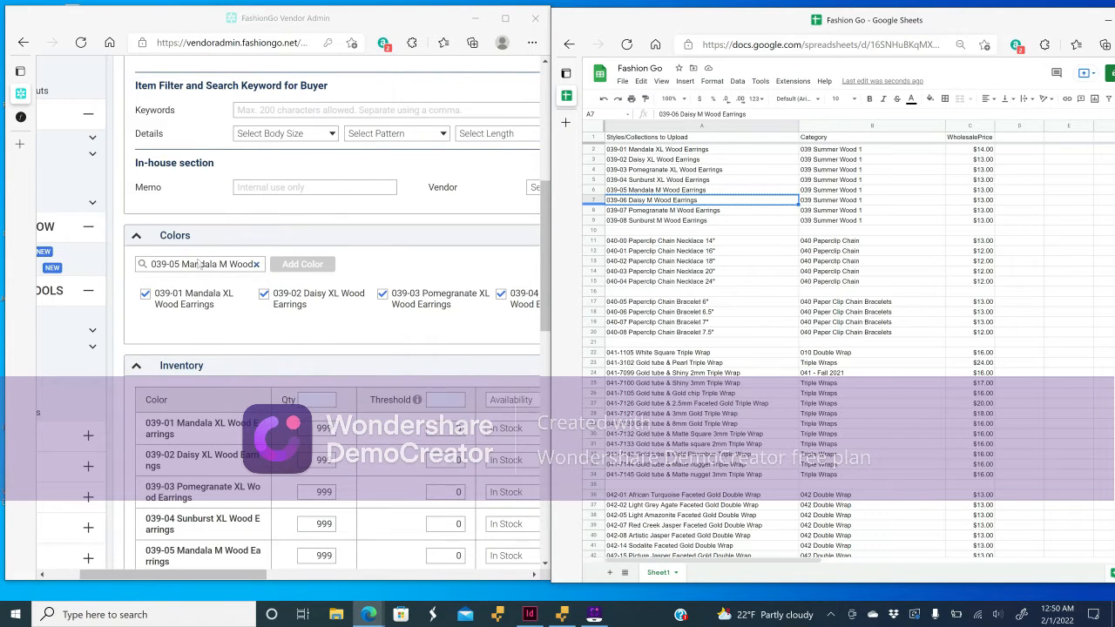
triple_click(199, 264)
type("039-06 Daisy M Wood Earrings")
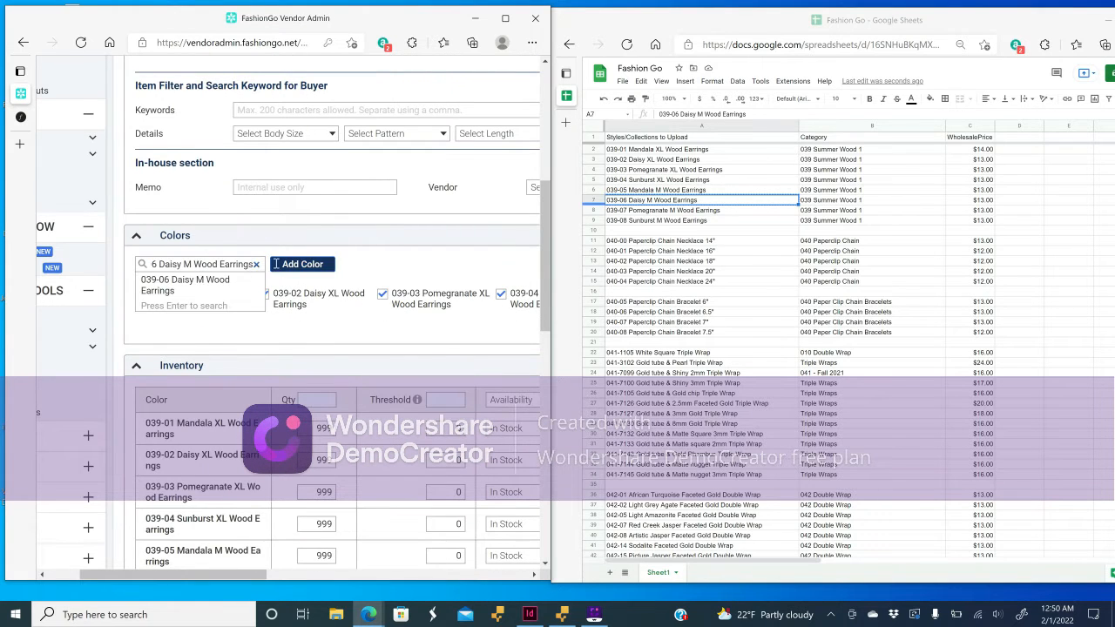
Copy 039-07 Pomegranate M Wood Earrings from the spreadsheet and add it to the item's color list.
left_click(658, 211)
key("ctrl+c")
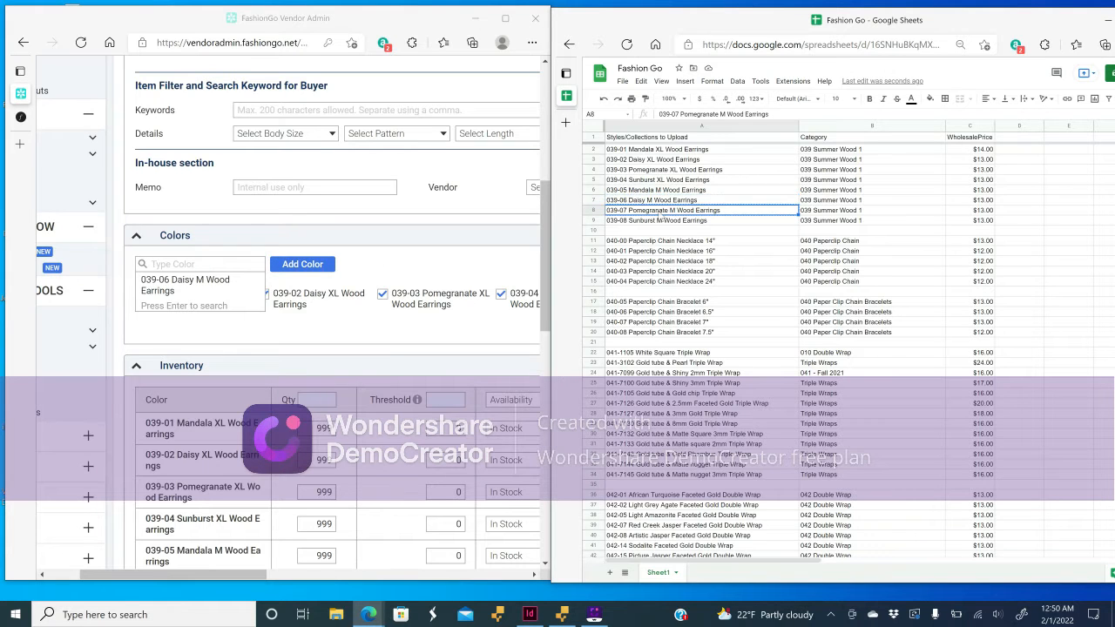
left_click(227, 264)
key("ctrl+v")
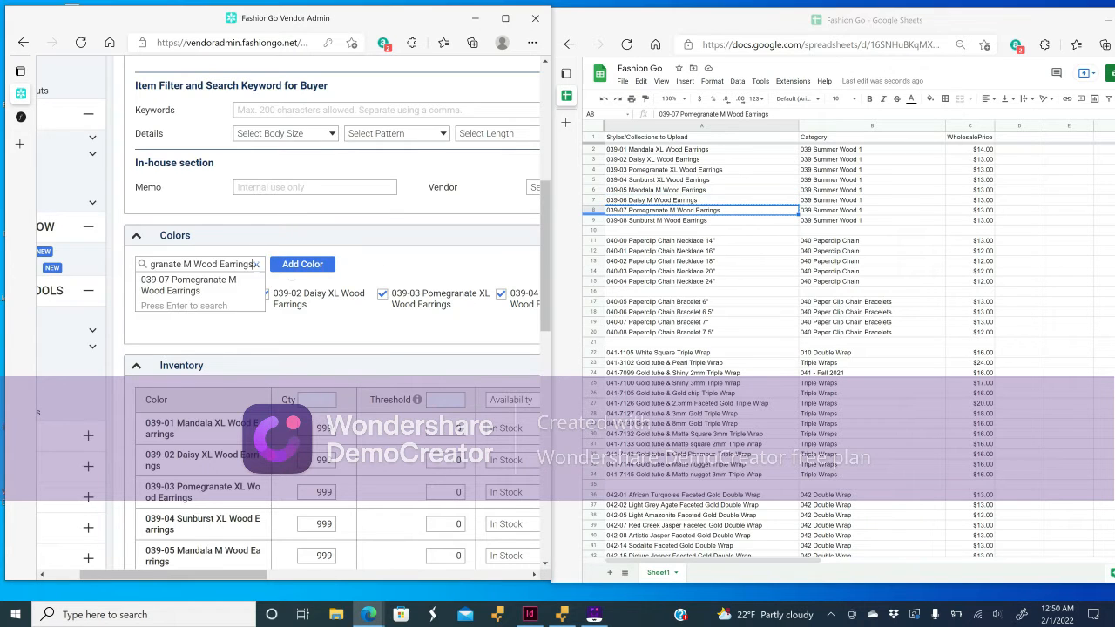
left_click(302, 264)
scroll(322, 270, "down", 1)
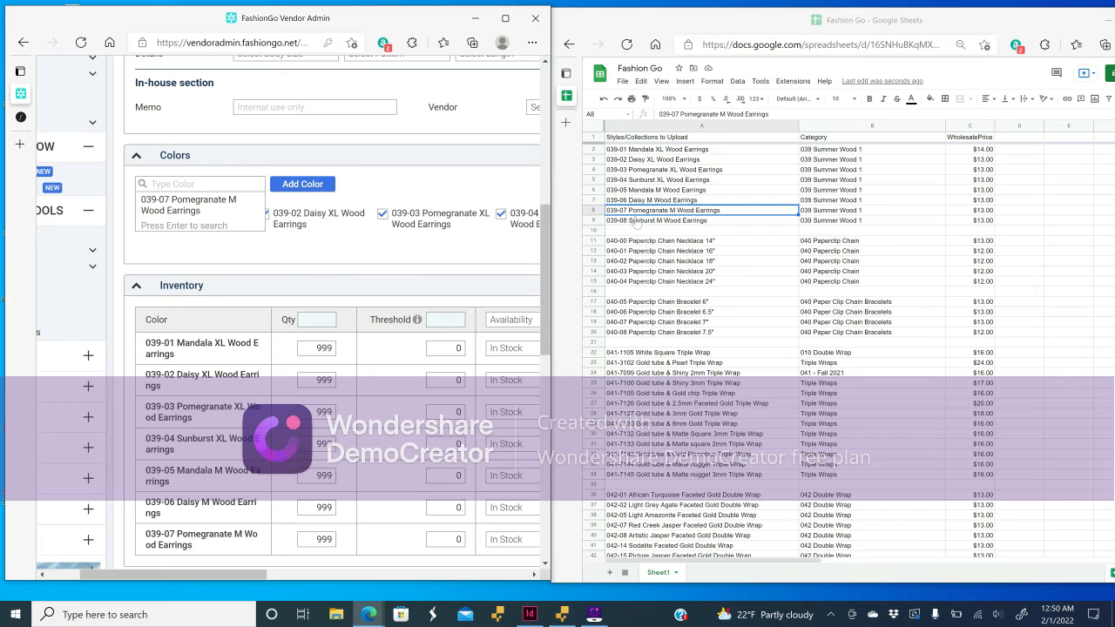
Copy 039-08 Sunburst M Wood Earrings from the spreadsheet and add it to the item's color list.
left_click(636, 221)
key("ctrl+c")
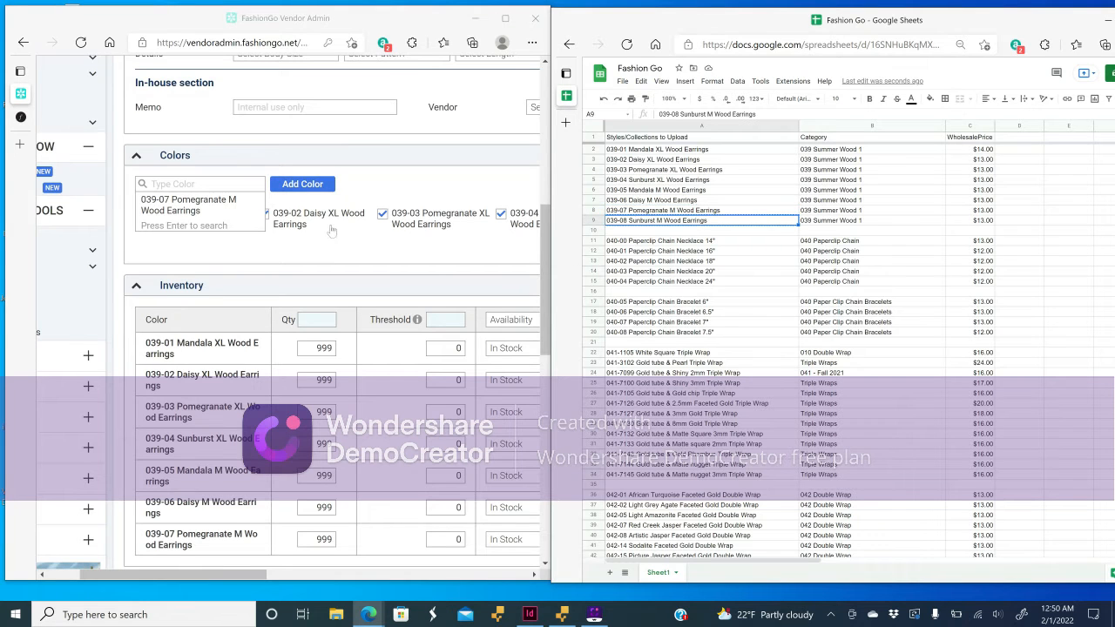
left_click(231, 184)
key("ctrl+v")
left_click(303, 184)
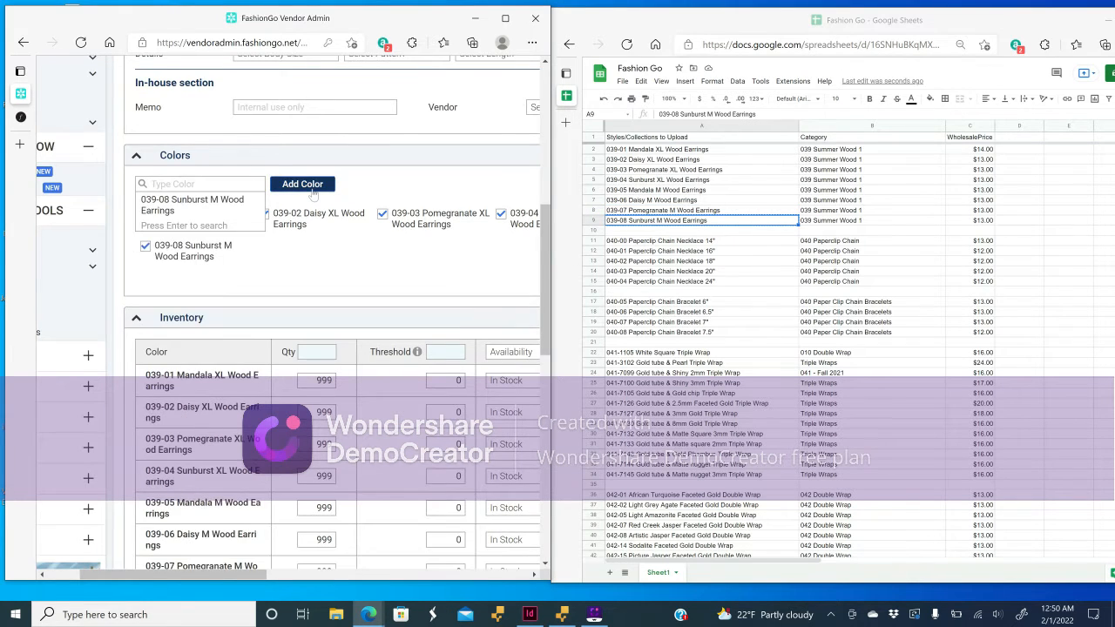
Maximize the item form window and examine the file size and pixel dimension requirements for uploading images.
scroll(397, 356, "down", 1)
scroll(397, 355, "down", 2)
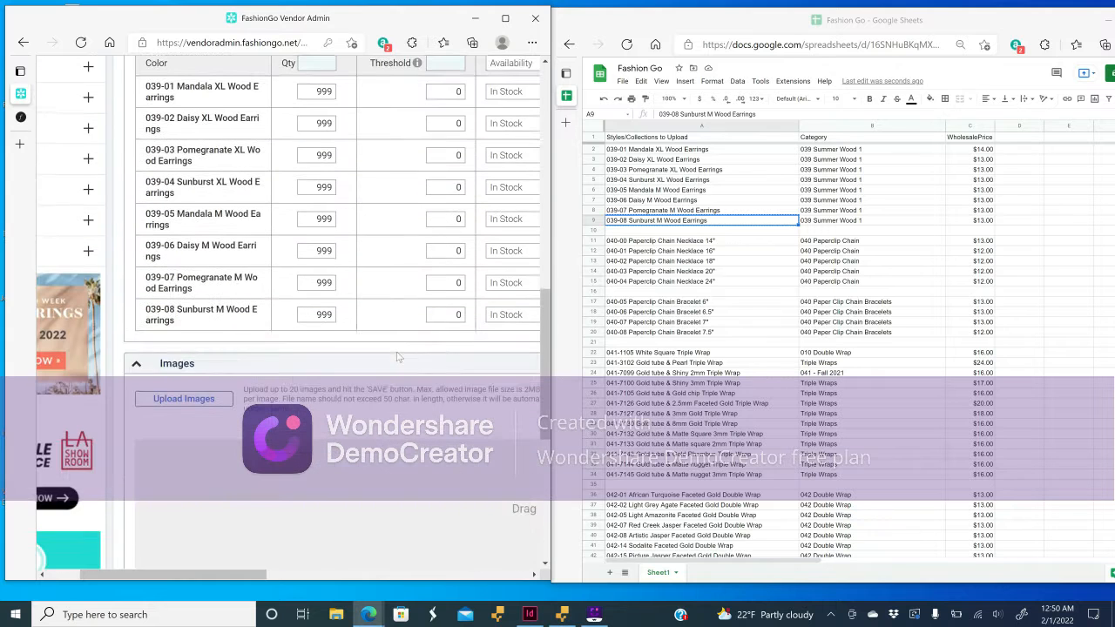
left_click(505, 18)
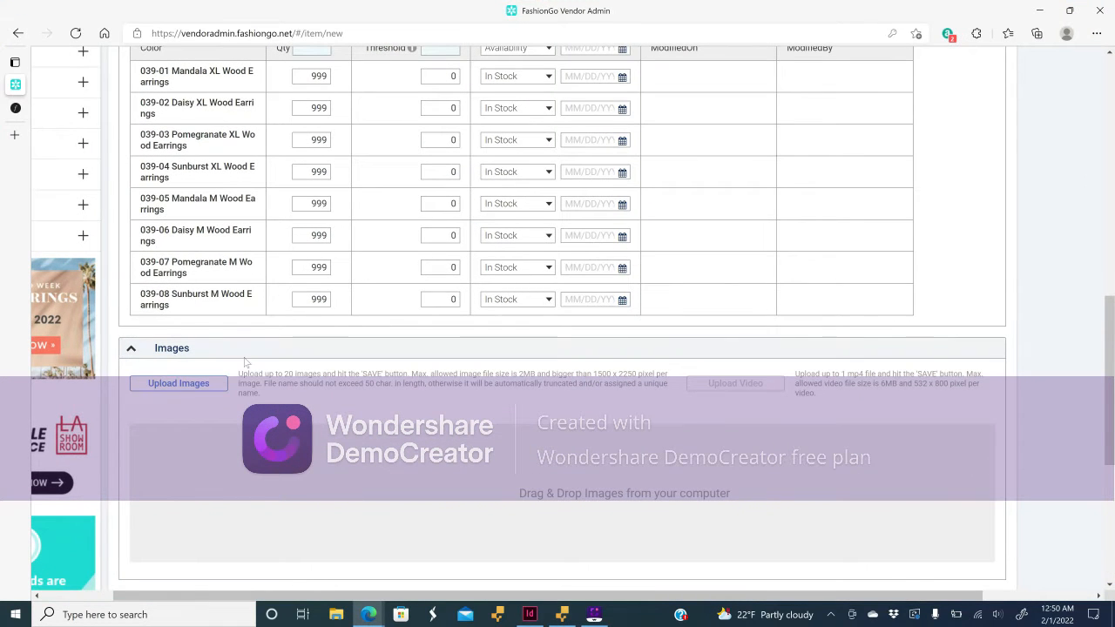
scroll(247, 364, "down", 1)
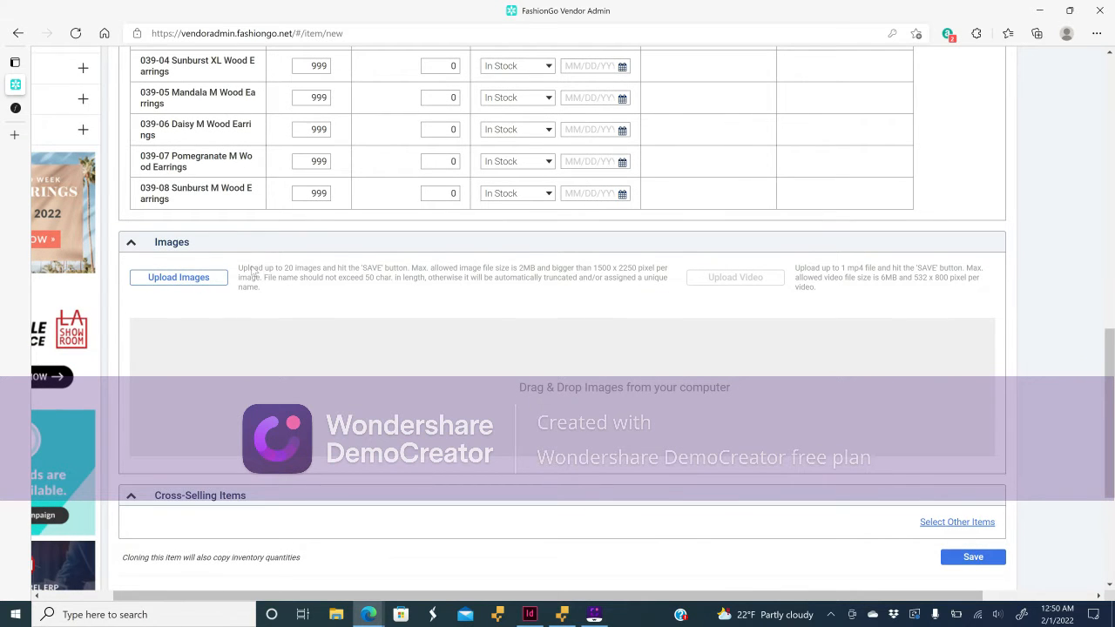
left_click_drag(250, 269, 308, 277)
scroll(329, 250, "up", 1)
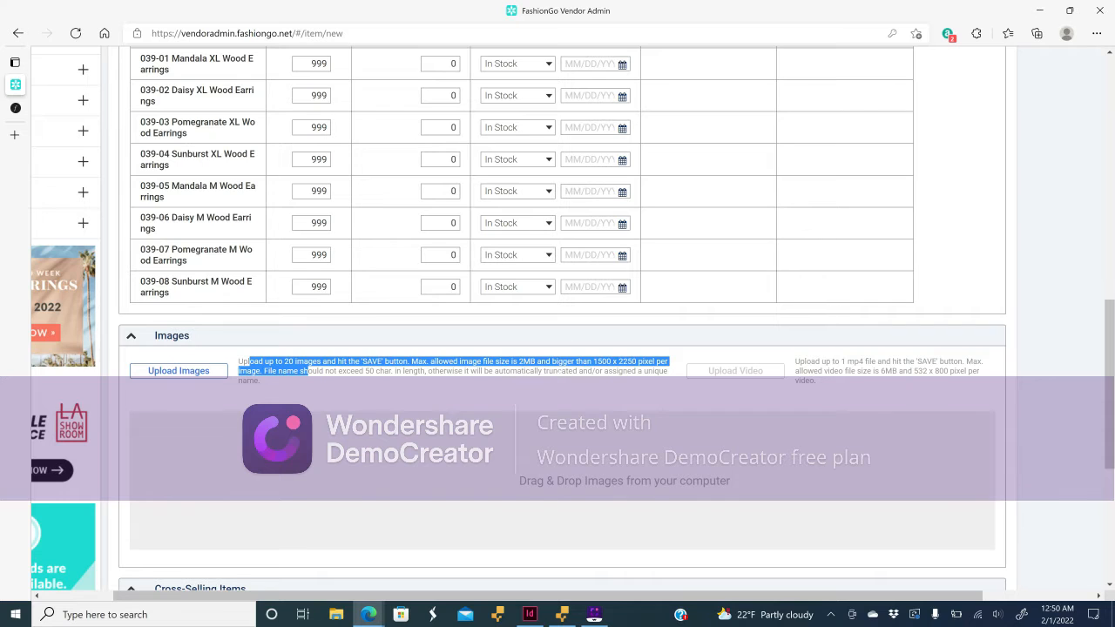
left_click(570, 381)
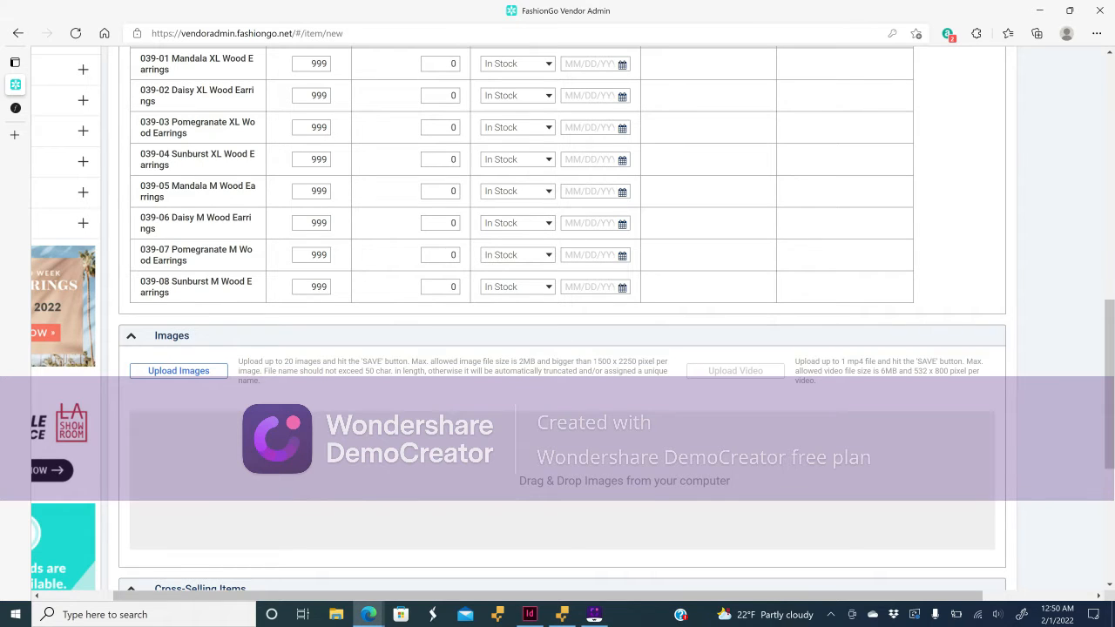
left_click_drag(594, 360, 603, 361)
Switch to InDesign and start a new document with pixel units and portrait orientation.
mouse_move(533, 617)
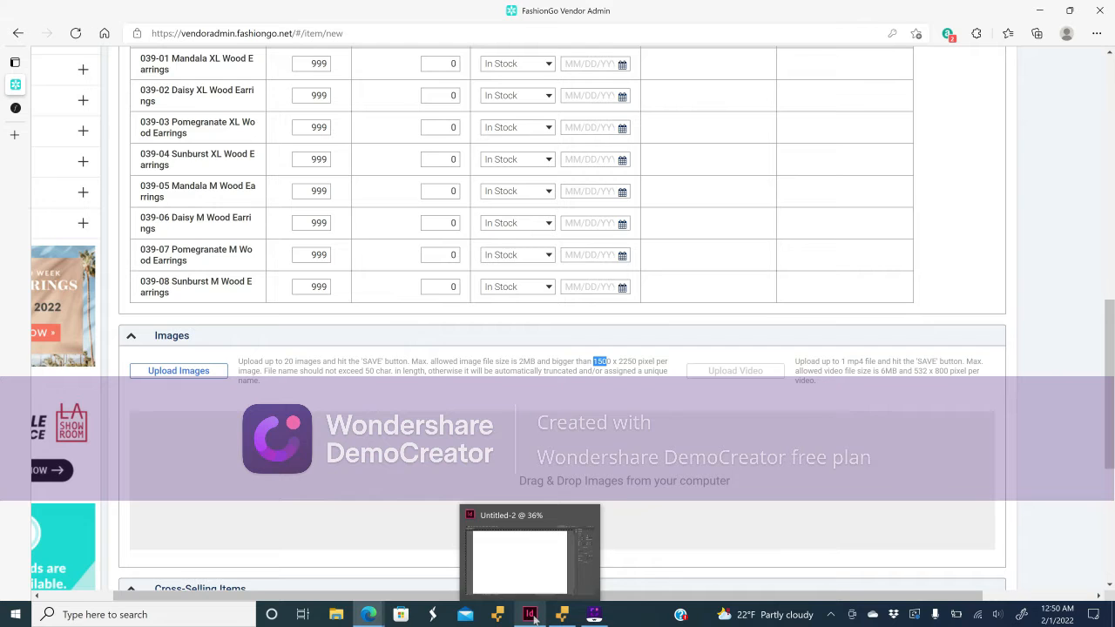
left_click(531, 615)
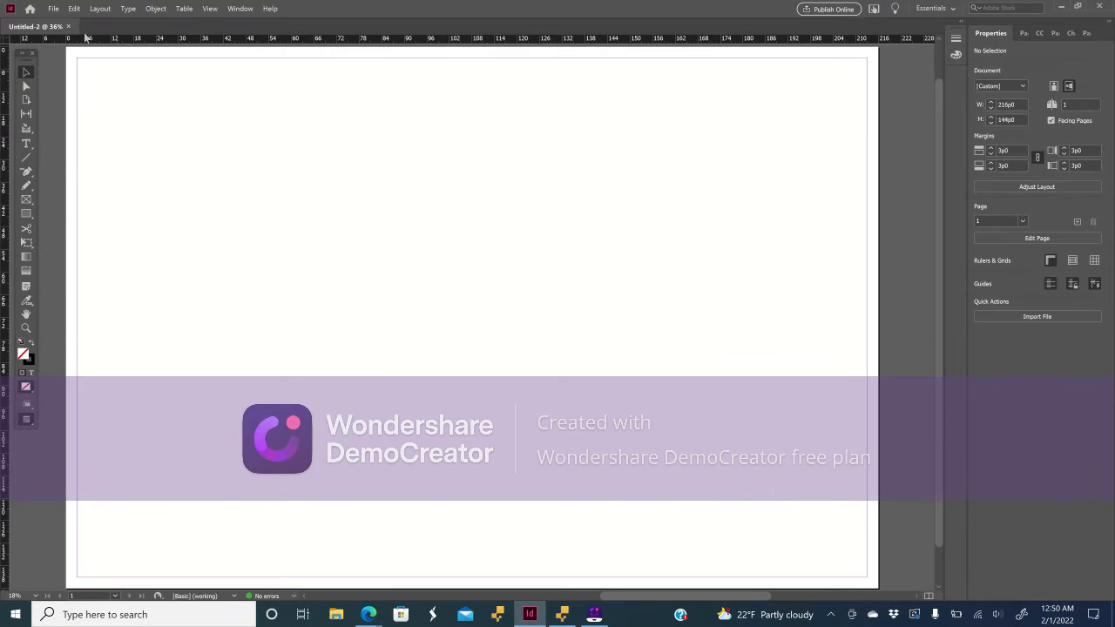
left_click(53, 9)
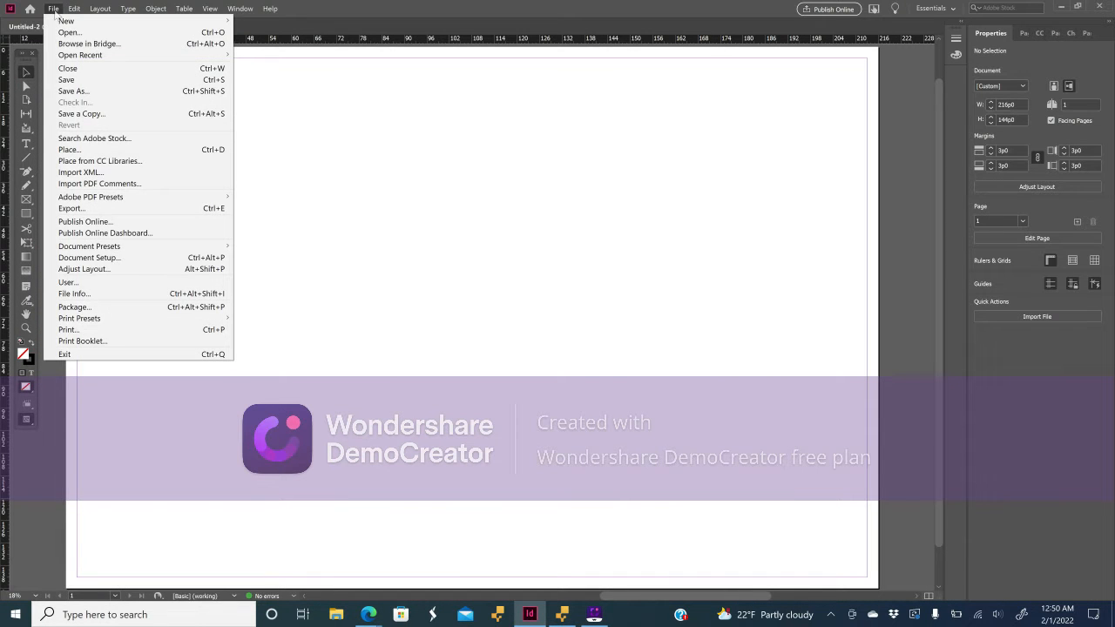
mouse_move(64, 22)
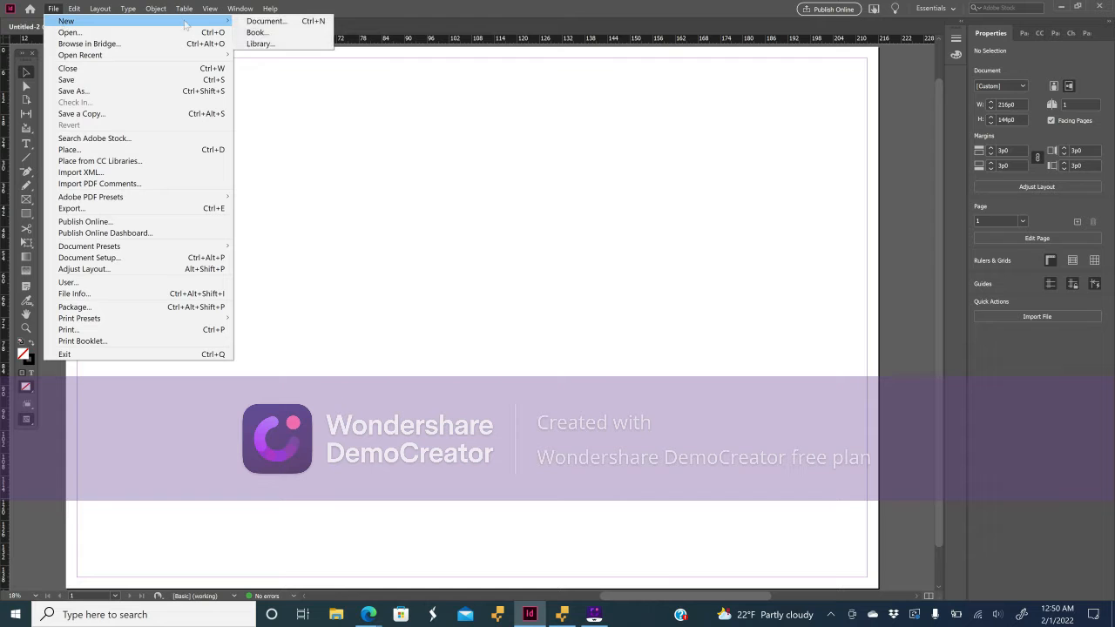
left_click(270, 22)
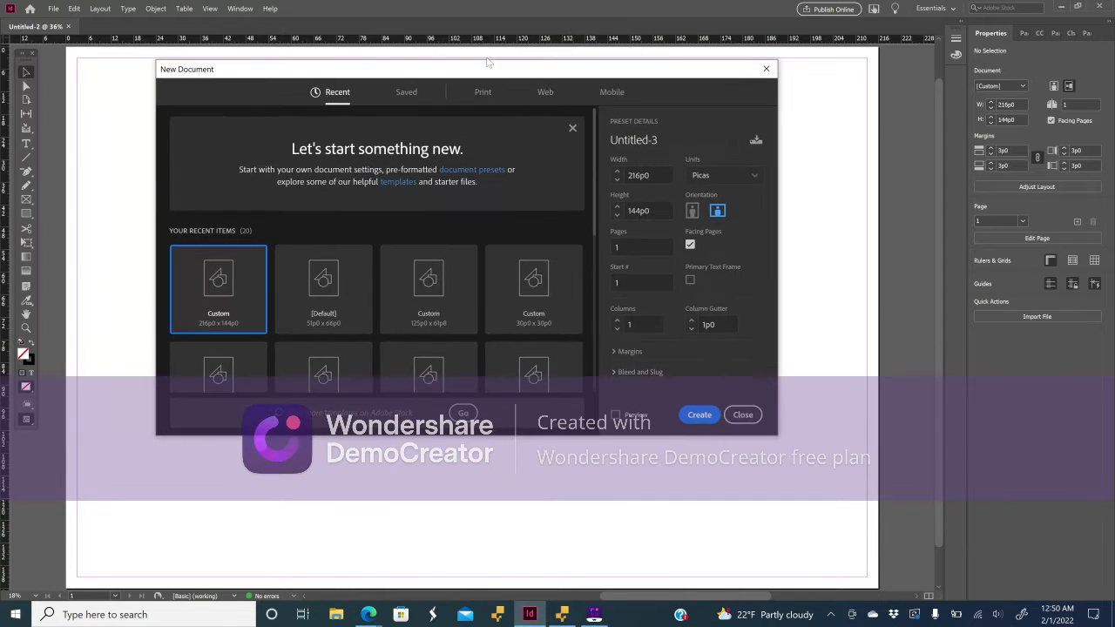
left_click(728, 175)
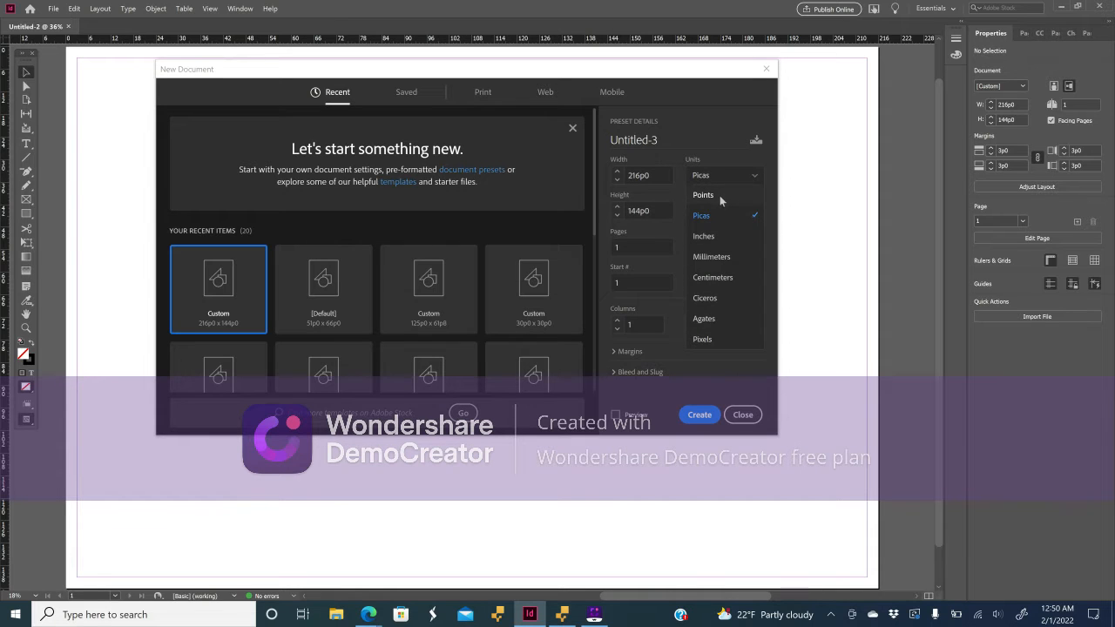
left_click(716, 339)
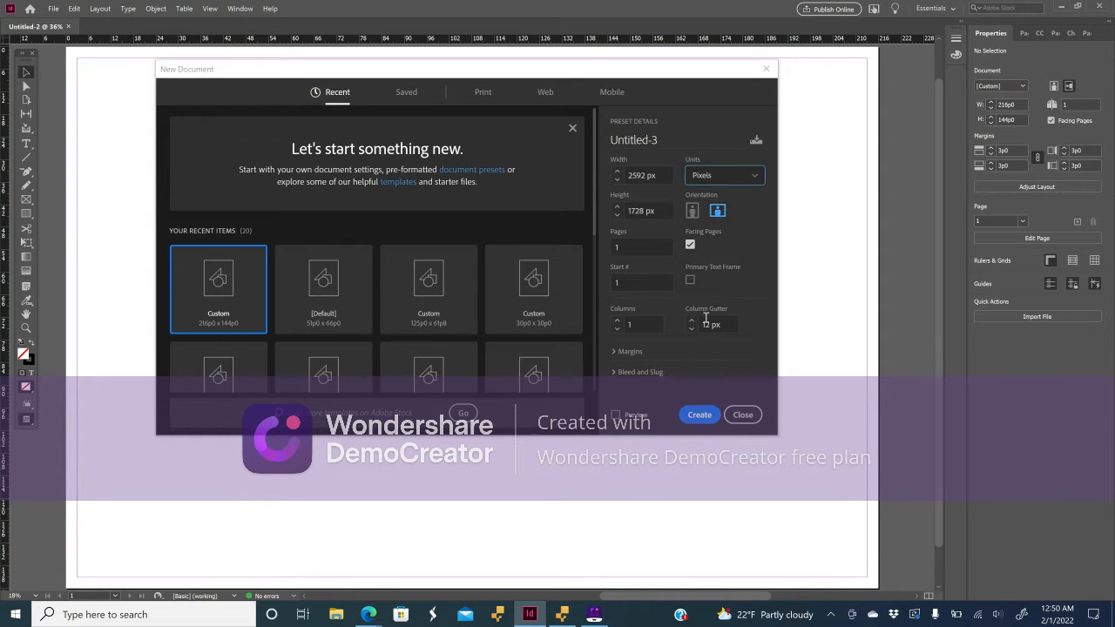
left_click(692, 210)
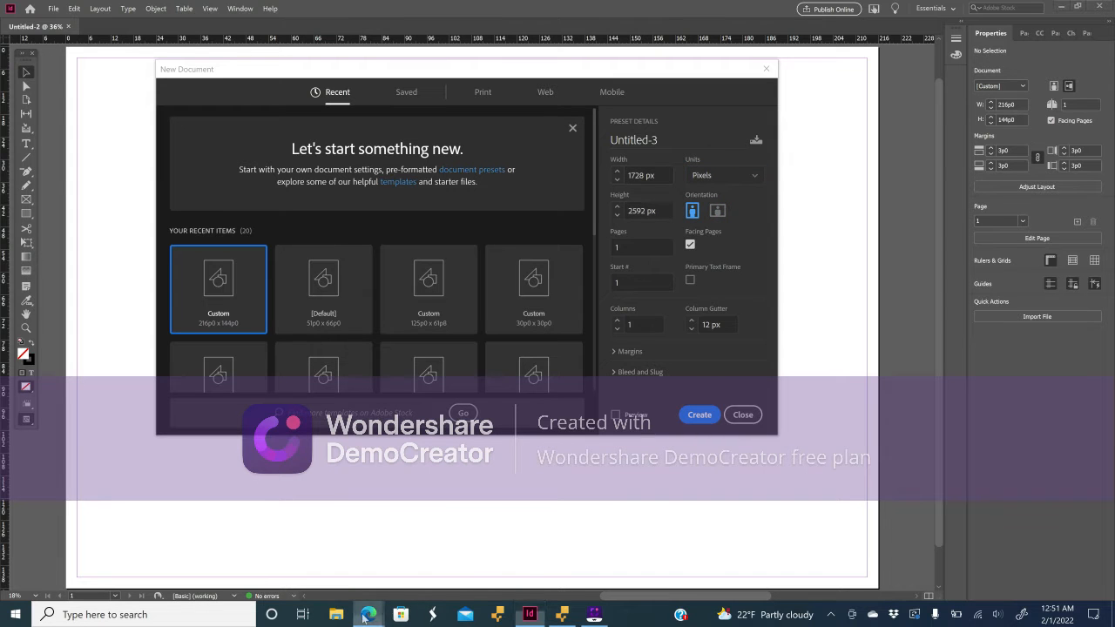
Check the required image dimensions on the FashionGo item form and set the new document's width to 1500 px.
mouse_move(367, 617)
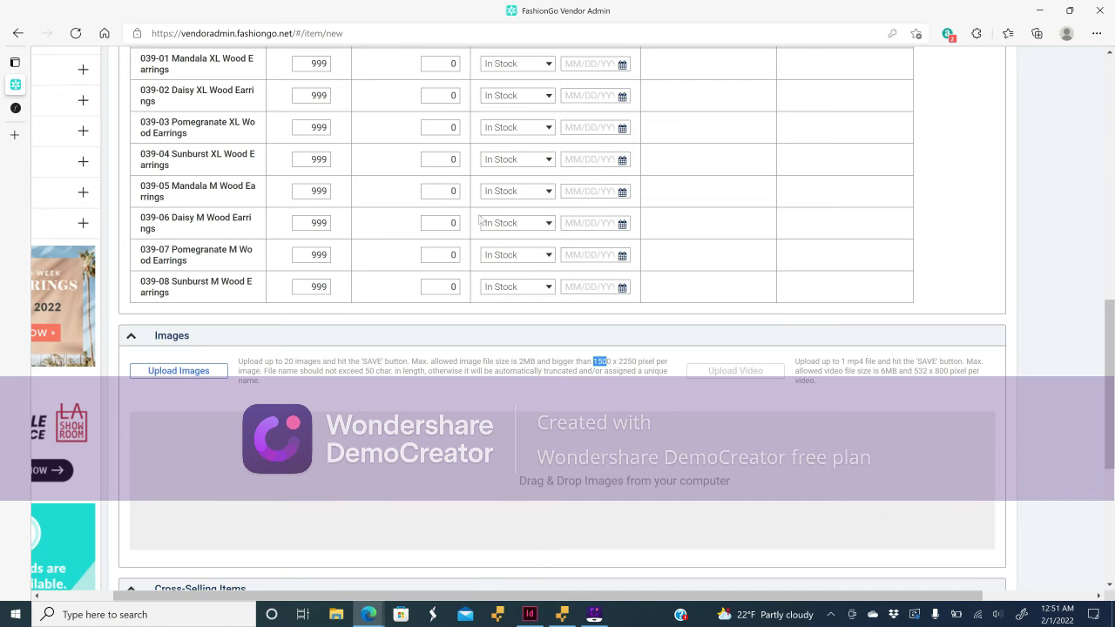
left_click(319, 516)
key("alt+Tab")
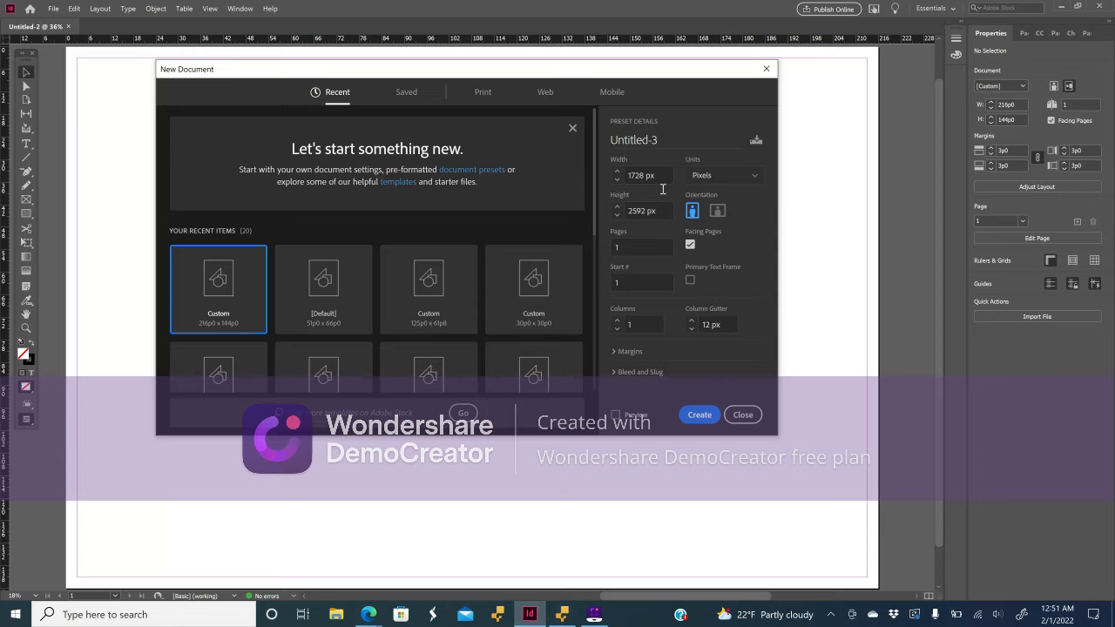
type("15")
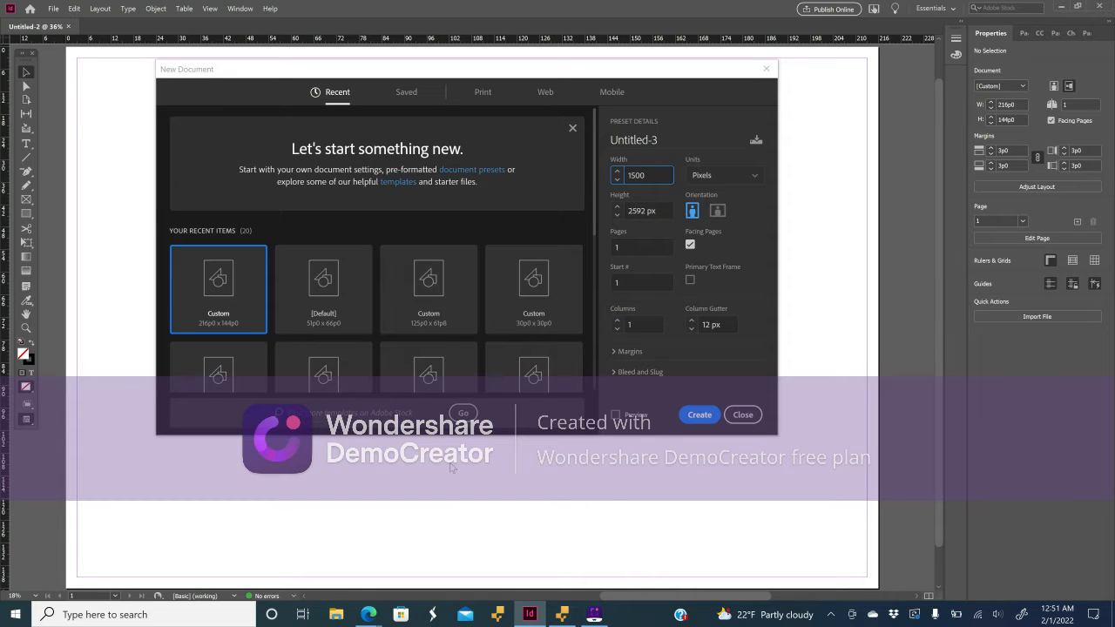
type("00")
Close the Cost of Good Sold spreadsheet window and preview the FashionGo item form to recheck the required image height.
left_click(366, 615)
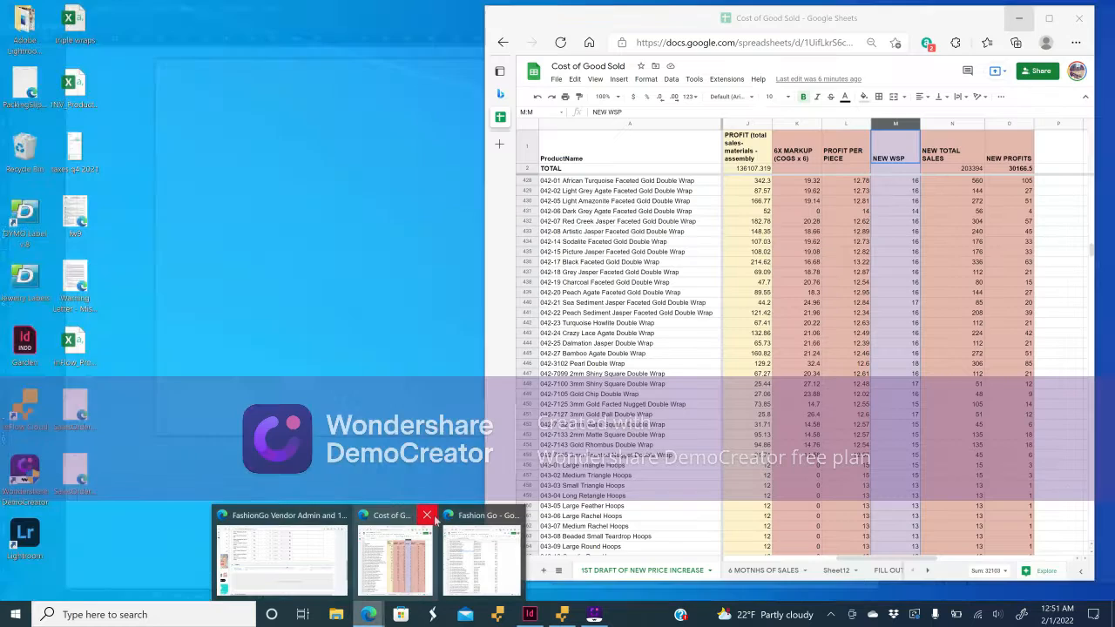
left_click(427, 516)
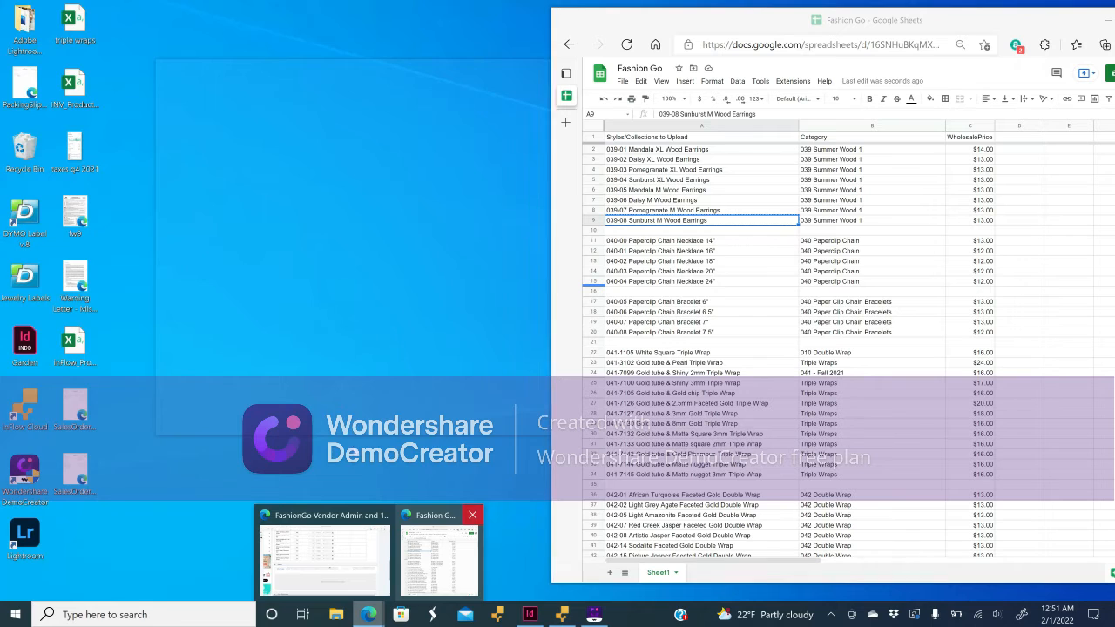
right_click(471, 522)
left_click(473, 520)
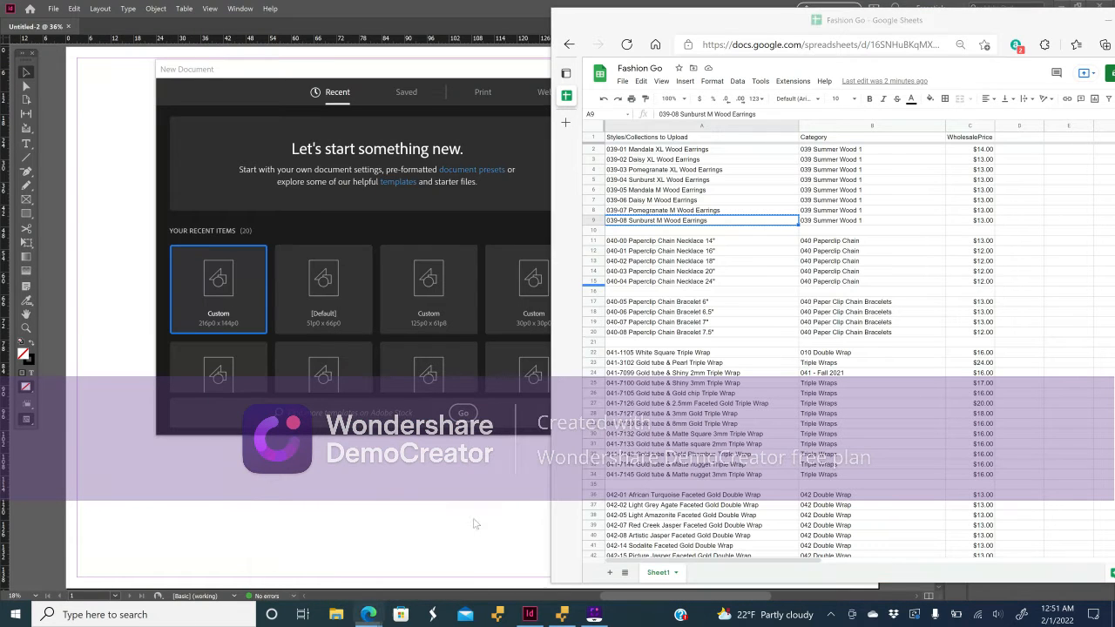
mouse_move(369, 614)
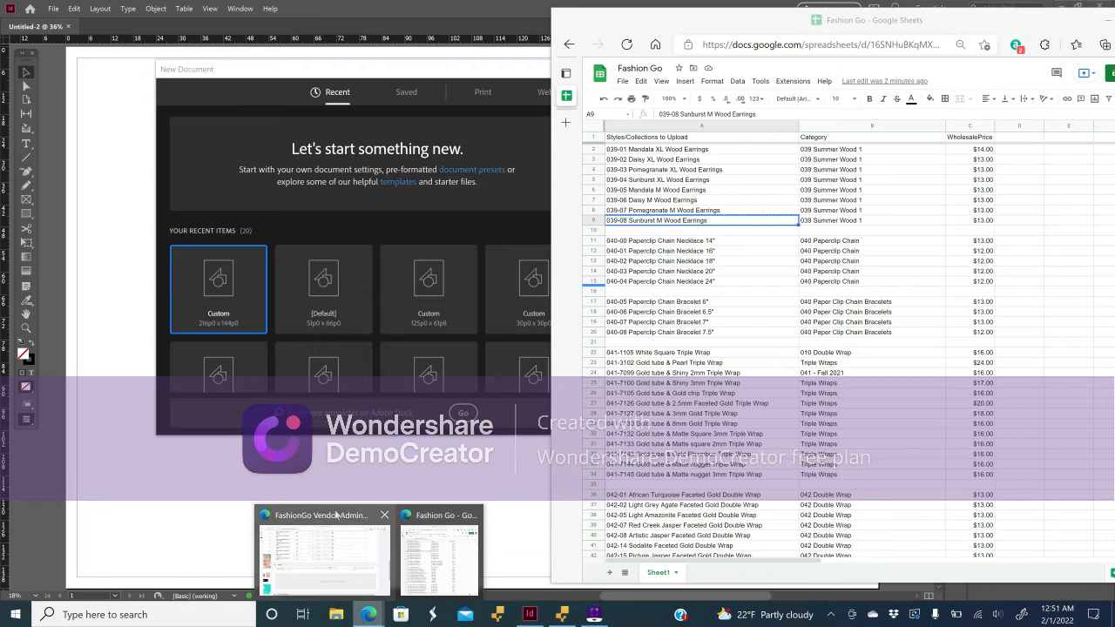
mouse_move(337, 516)
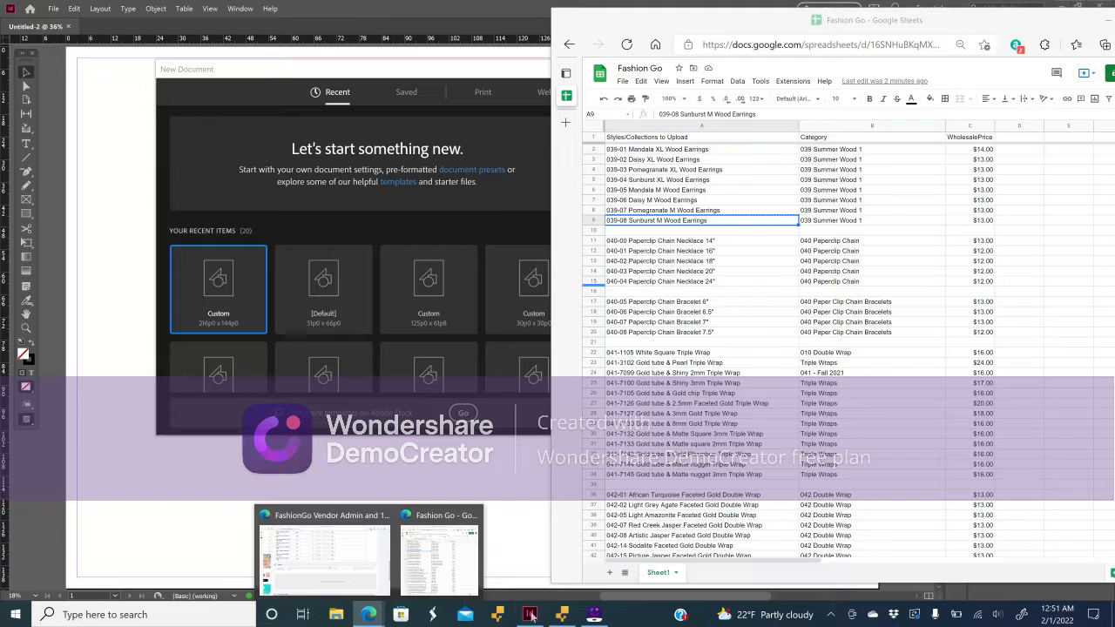
Return to InDesign, set the new document's height to 2250 px, and create the document.
left_click(530, 610)
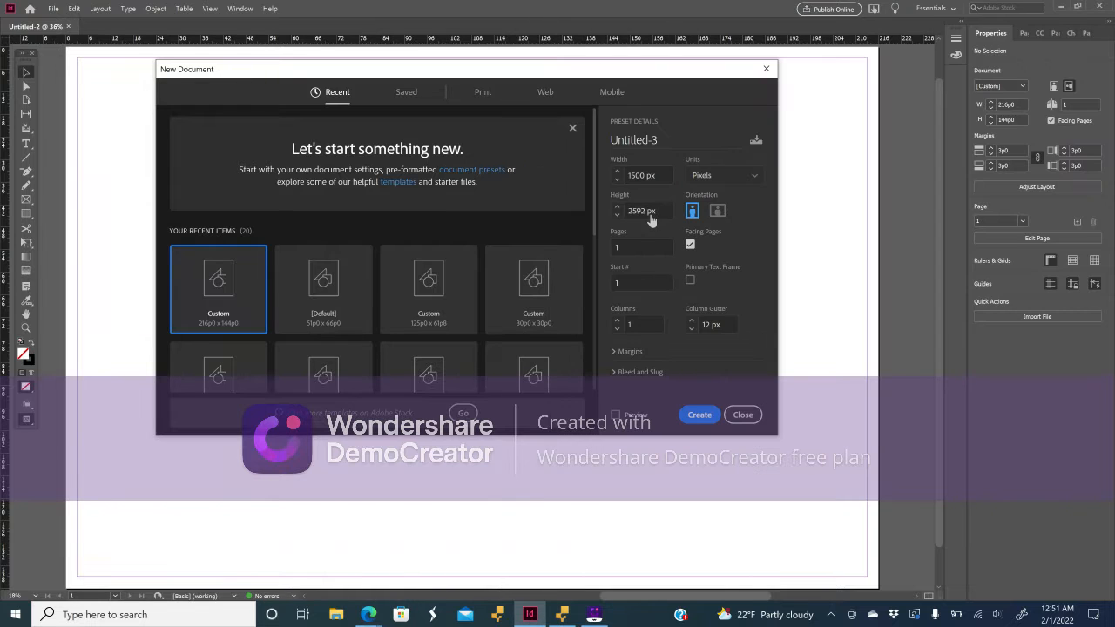
left_click(649, 215)
left_click(654, 218)
type("2250")
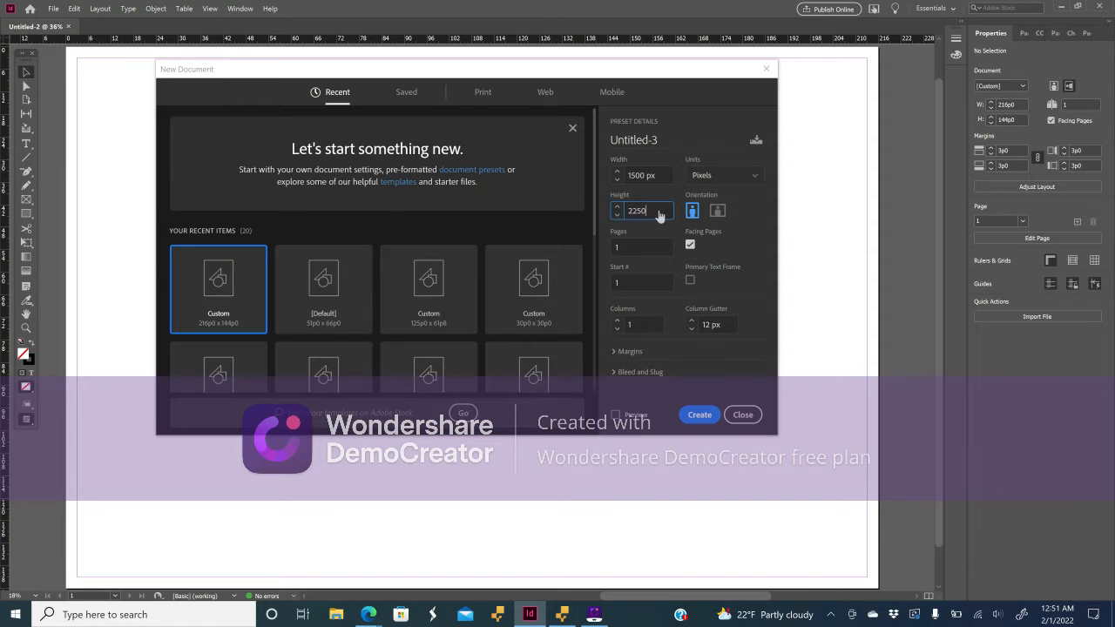
left_click(699, 416)
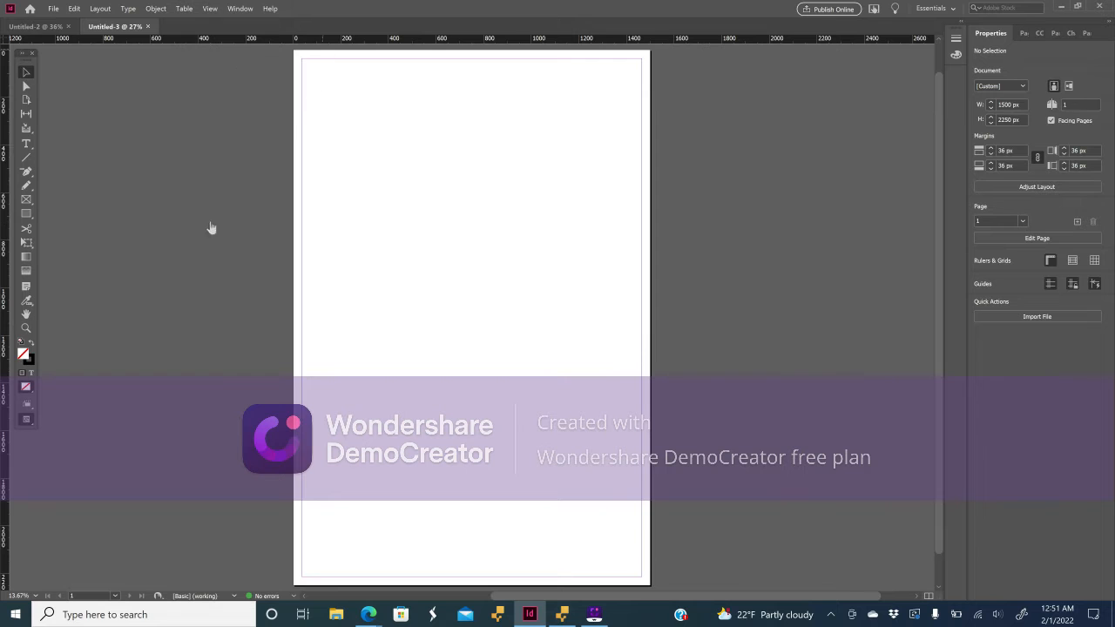
Draw a 1500 by 2250 px rectangle frame covering the whole page.
key("ctrl+minus")
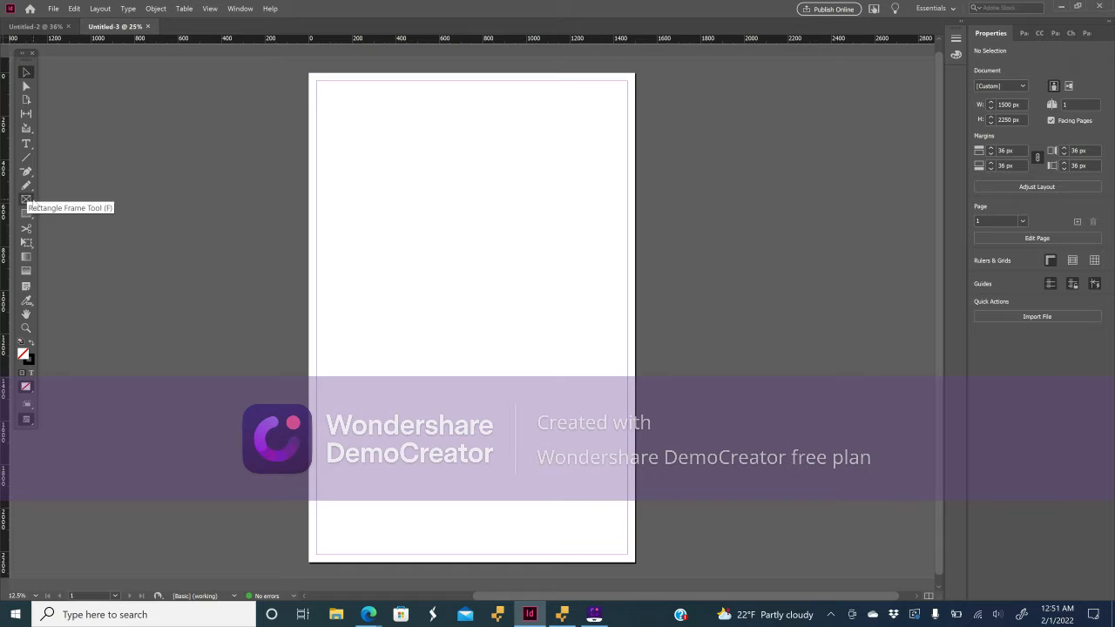
left_click(27, 199)
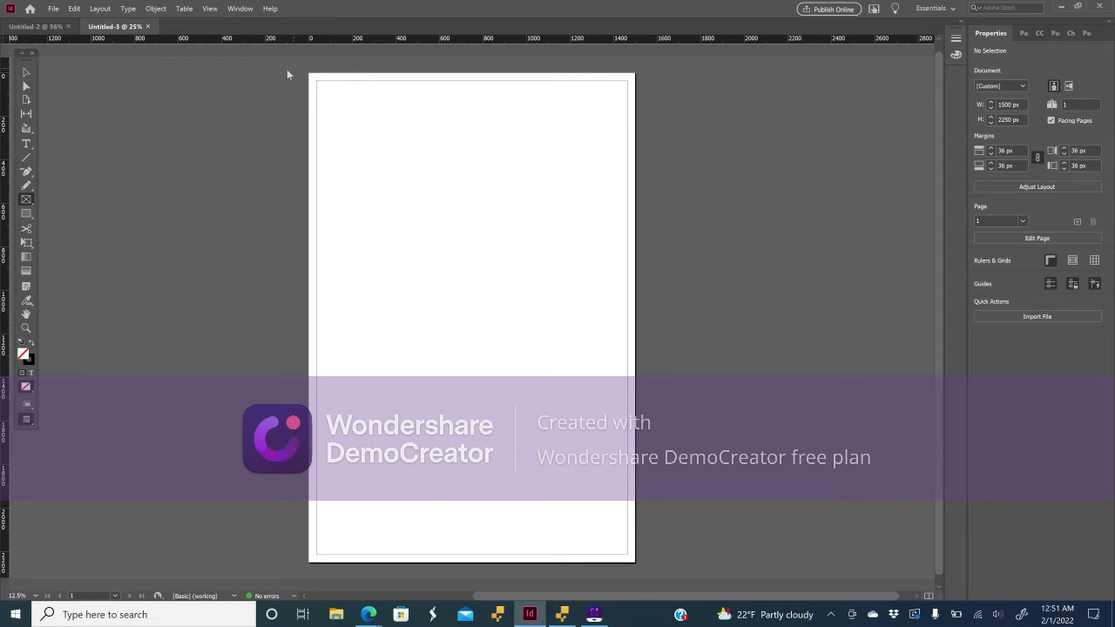
left_click_drag(309, 74, 635, 556)
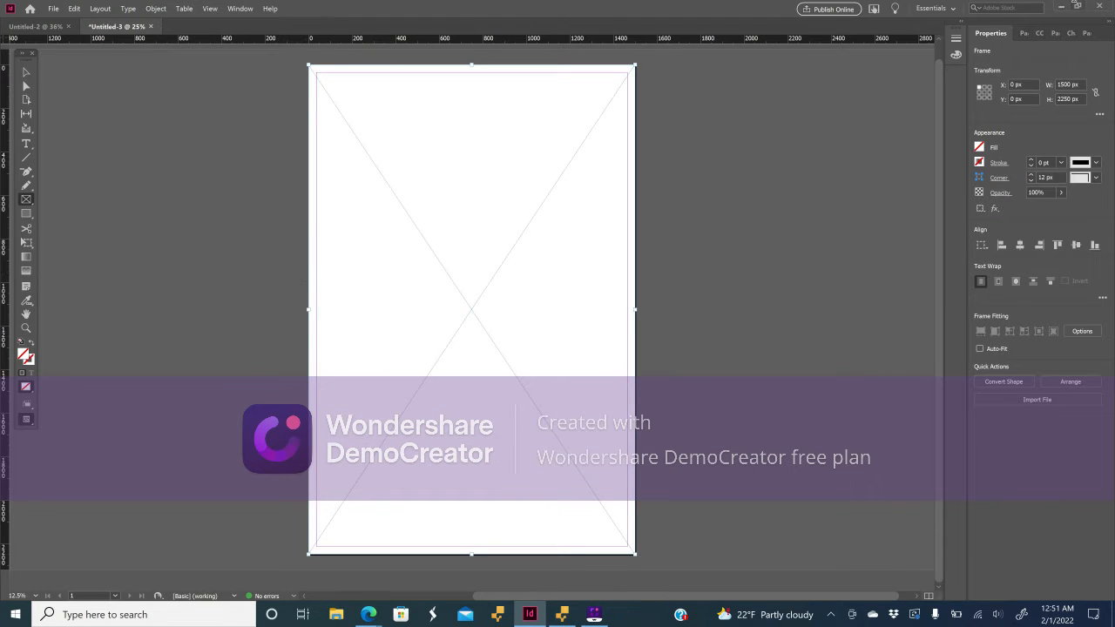
Narrow the InDesign window to uncover part of the spreadsheet, and duplicate the page with its frame twice.
left_click(1076, 6)
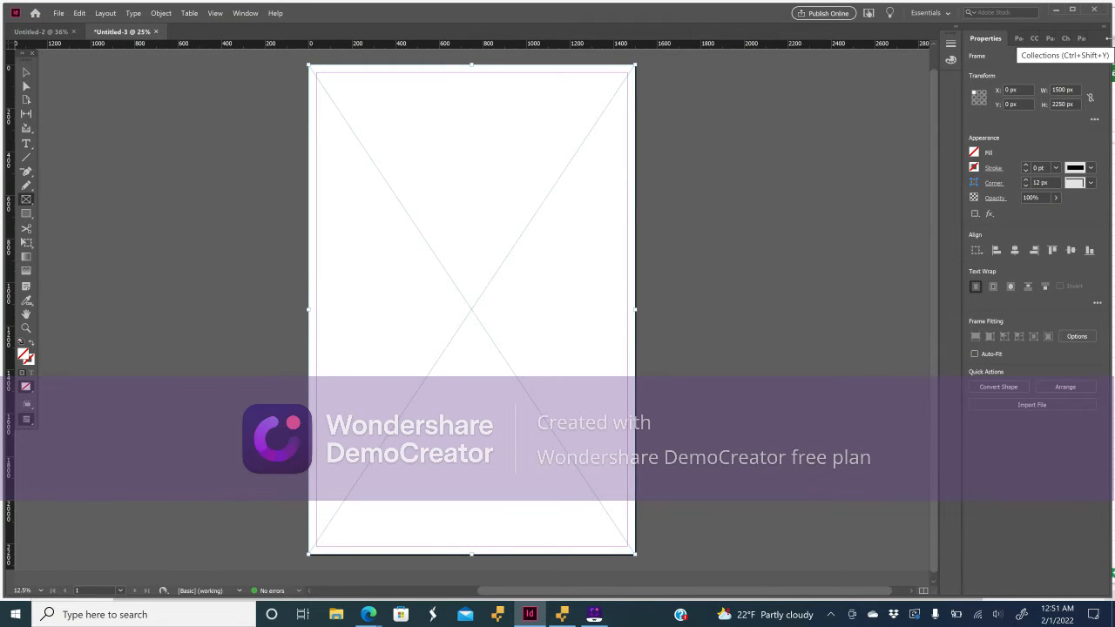
left_click_drag(1113, 53, 727, 67)
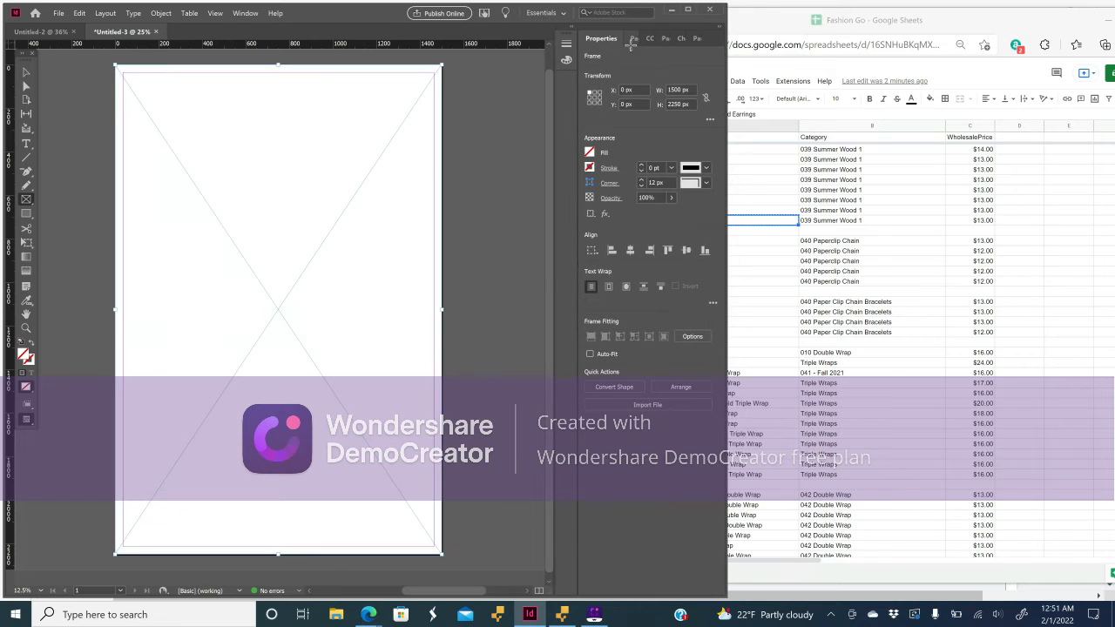
left_click(632, 39)
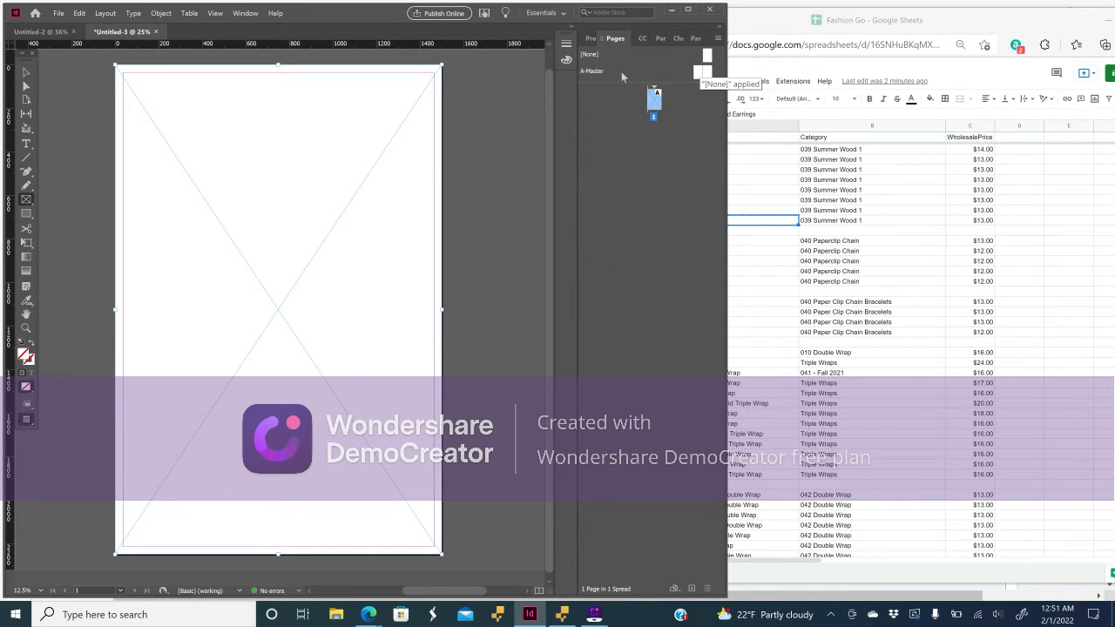
right_click(658, 102)
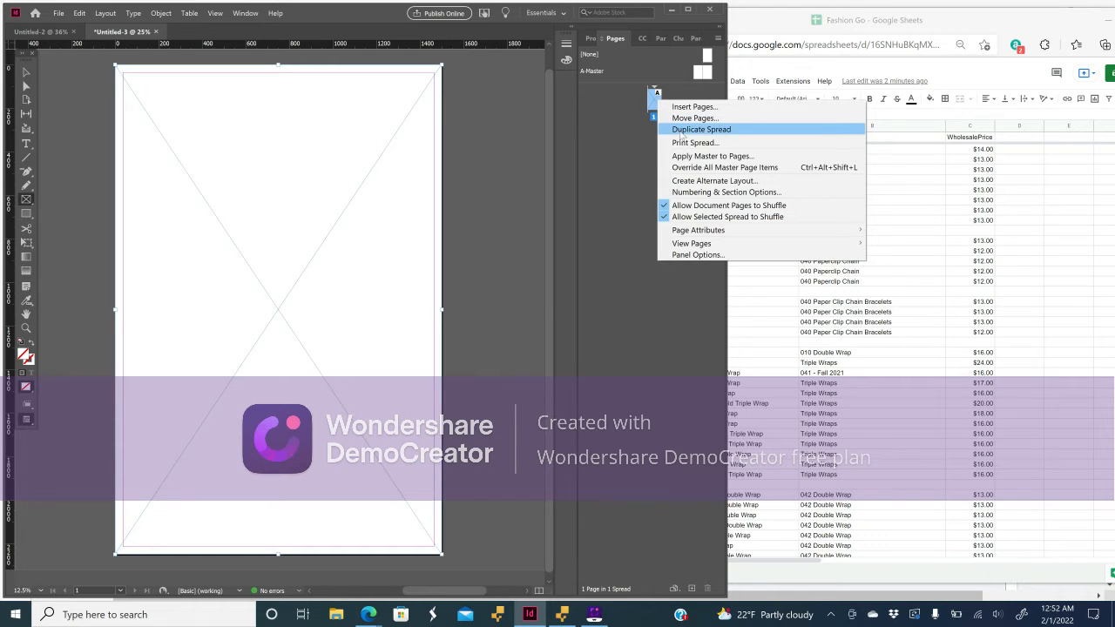
left_click(673, 127)
right_click(658, 111)
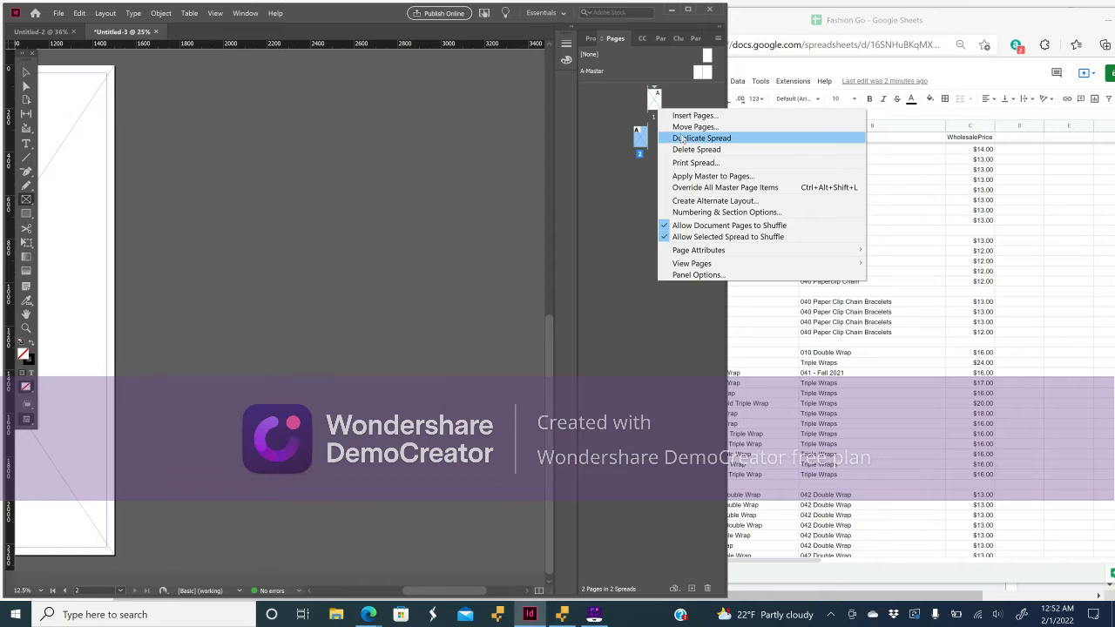
left_click(680, 136)
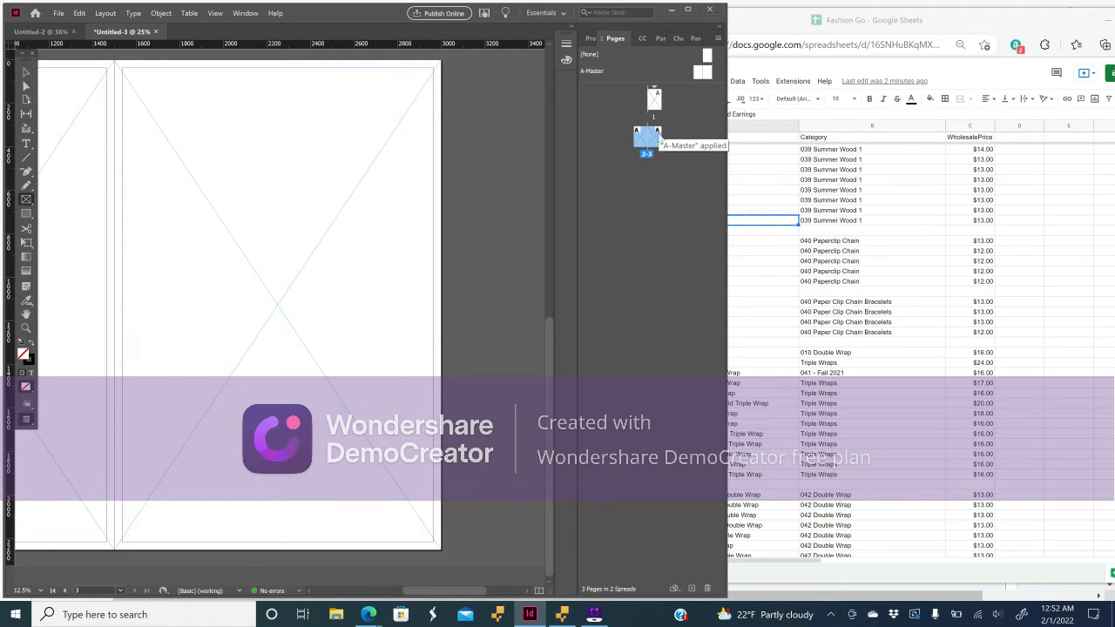
right_click(659, 135)
left_click(684, 174)
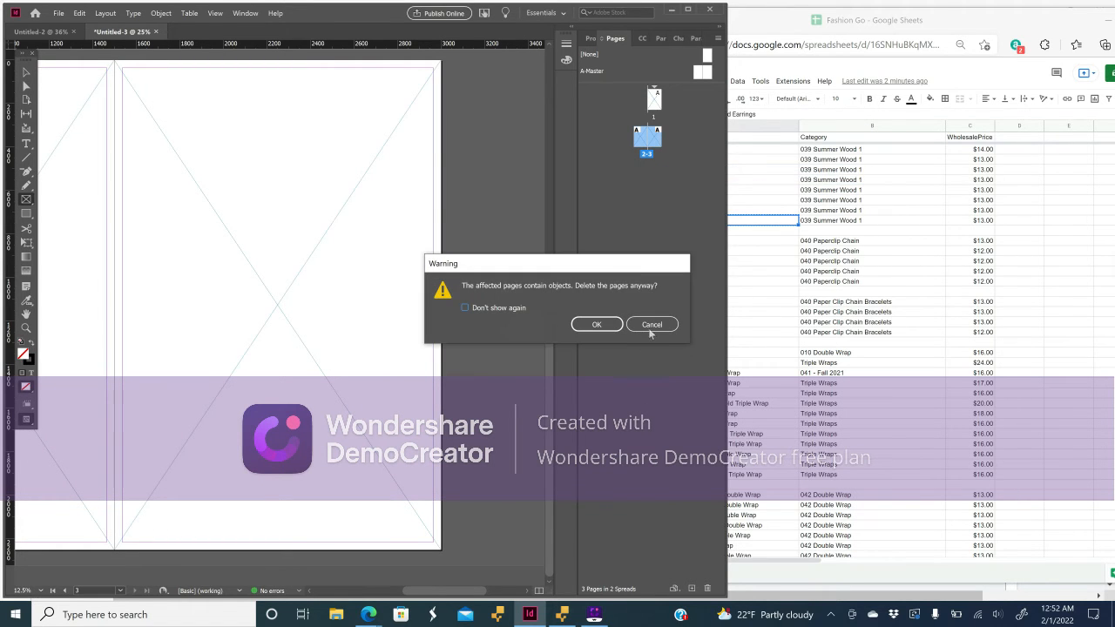
left_click(650, 329)
Duplicate the two-page frame spread seven times to bring the document to 17 pages, and go to the last spread.
right_click(653, 136)
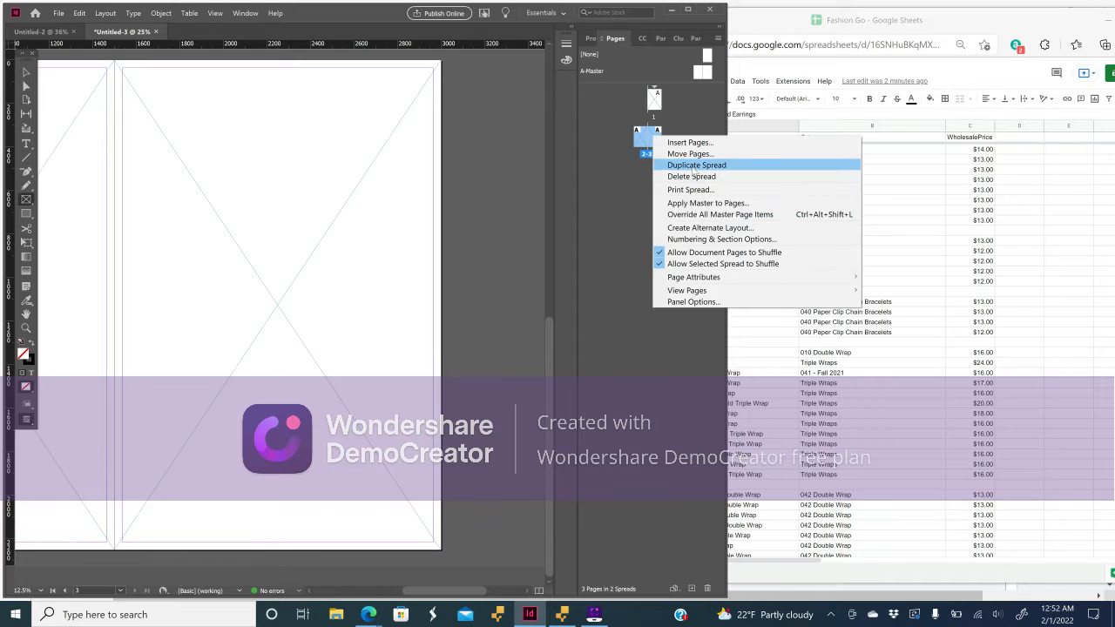
left_click(693, 165)
right_click(649, 180)
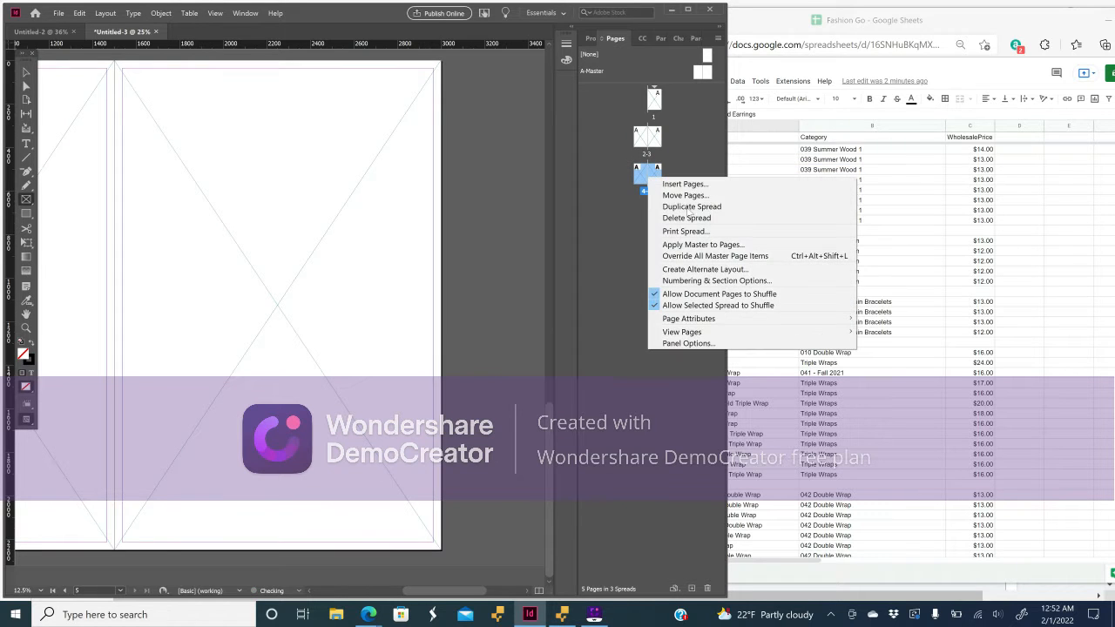
left_click(656, 207)
right_click(655, 209)
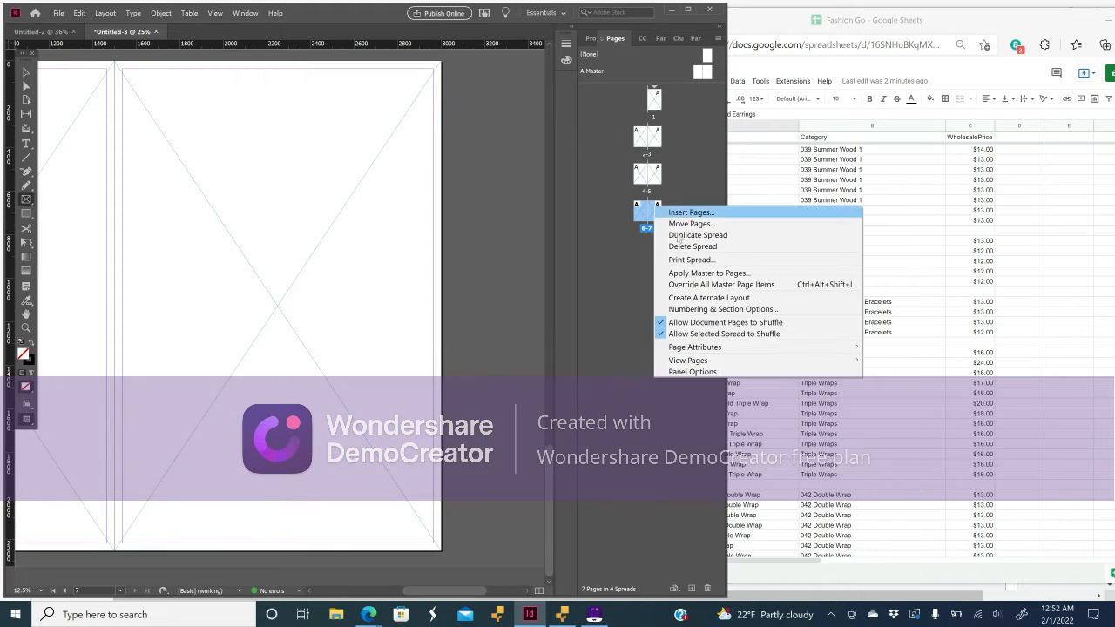
left_click(677, 236)
right_click(651, 249)
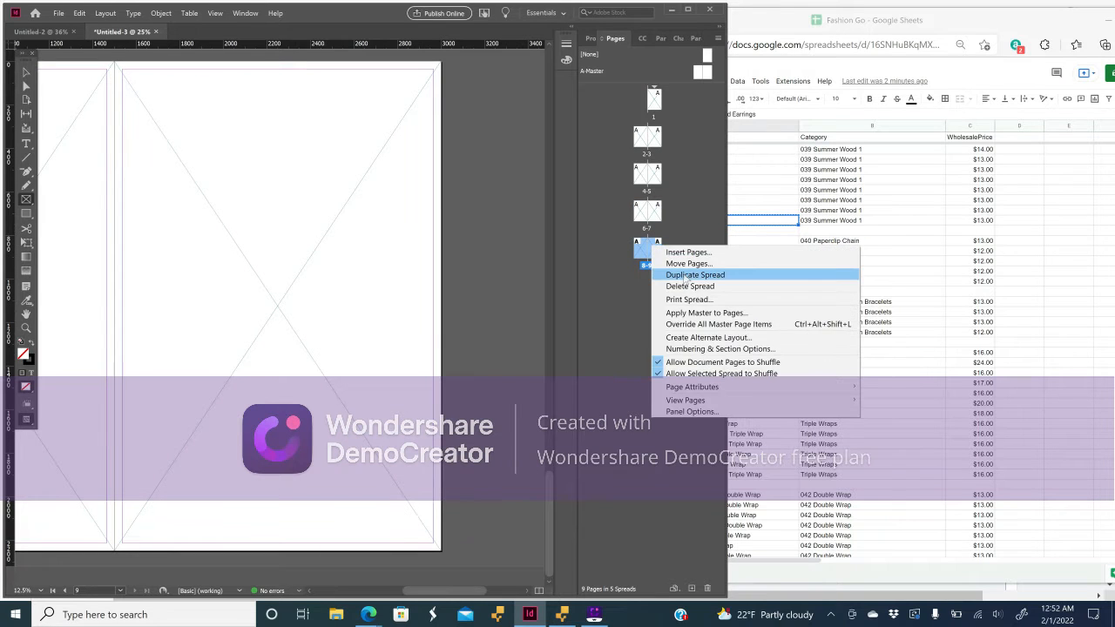
left_click(657, 272)
right_click(652, 283)
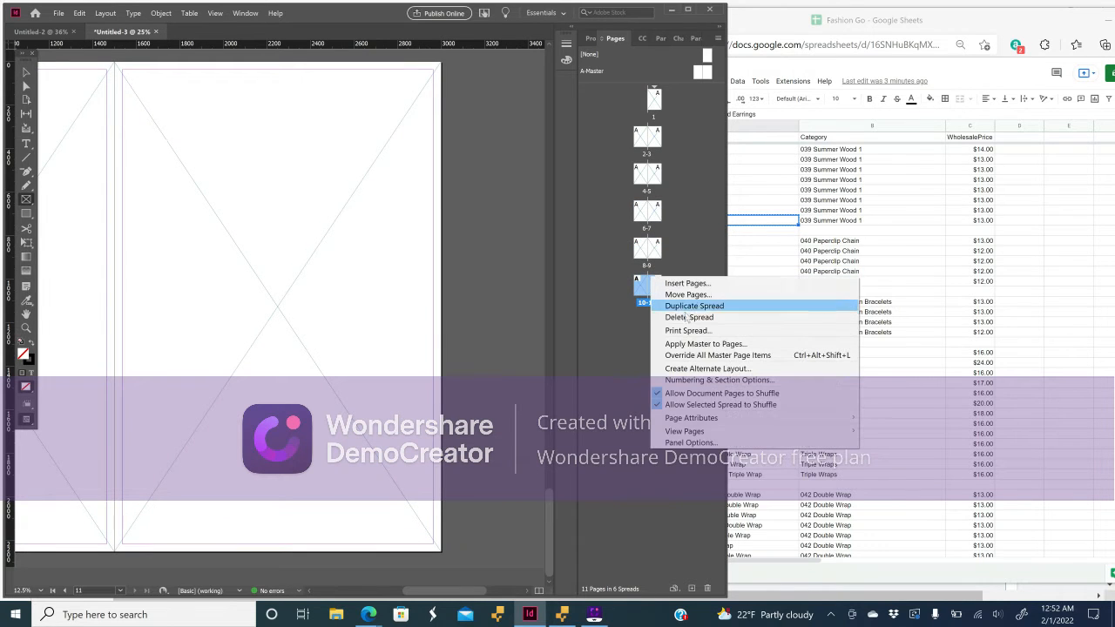
left_click(657, 304)
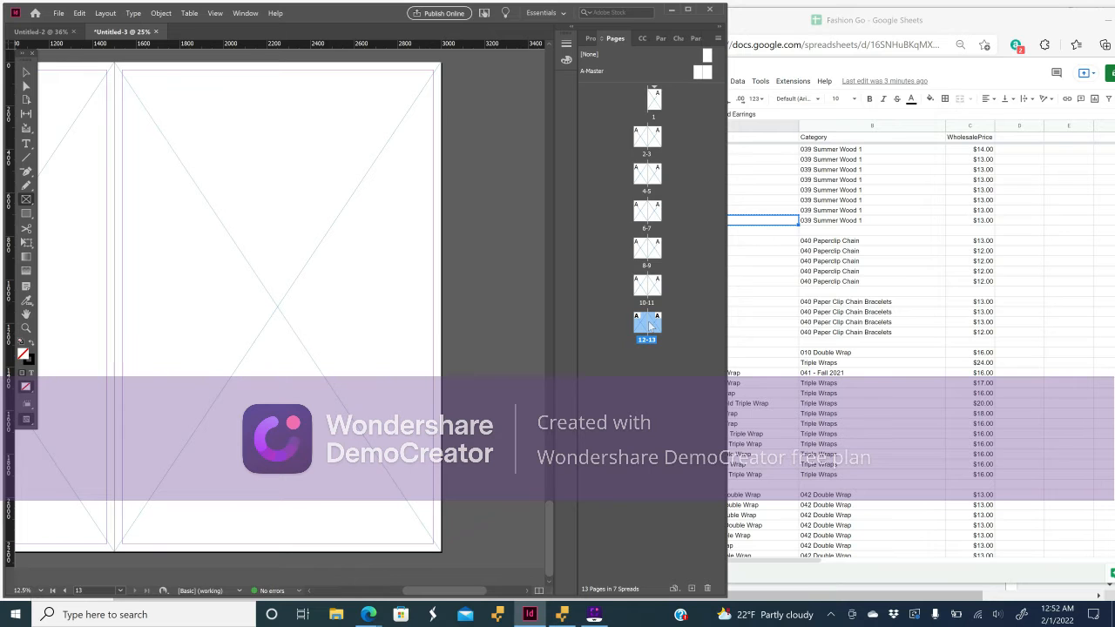
right_click(649, 325)
left_click(659, 352)
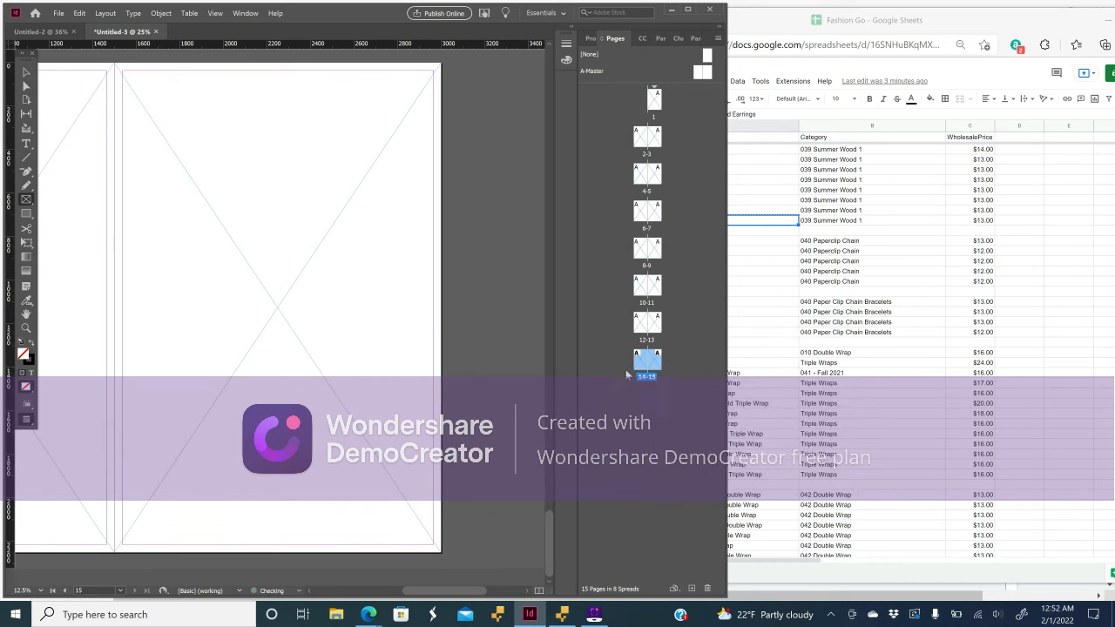
right_click(647, 366)
left_click(671, 394)
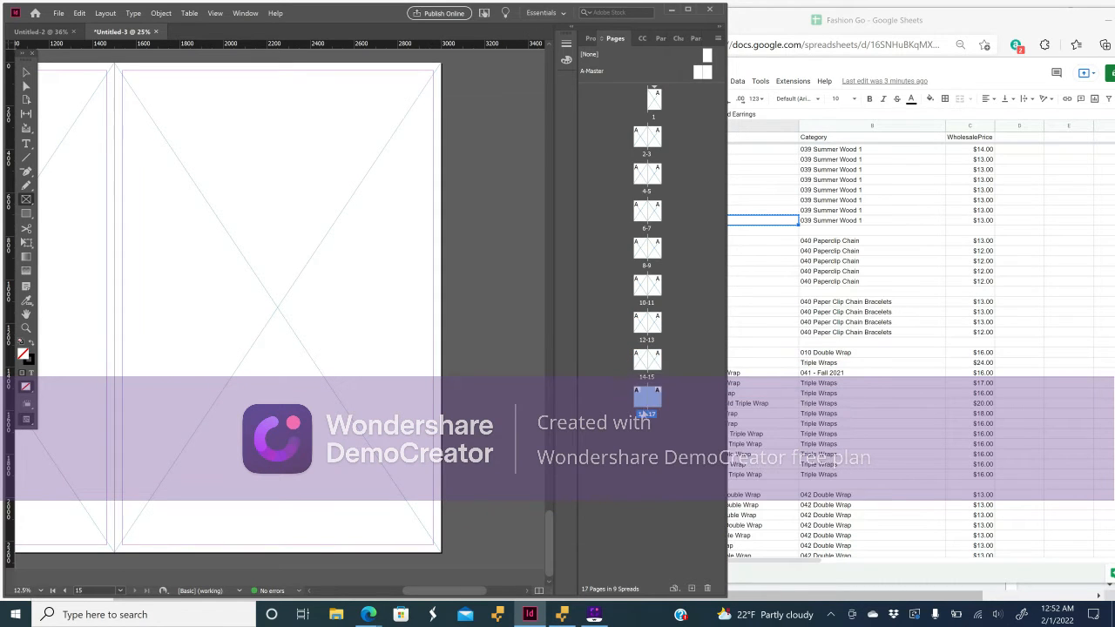
double_click(646, 399)
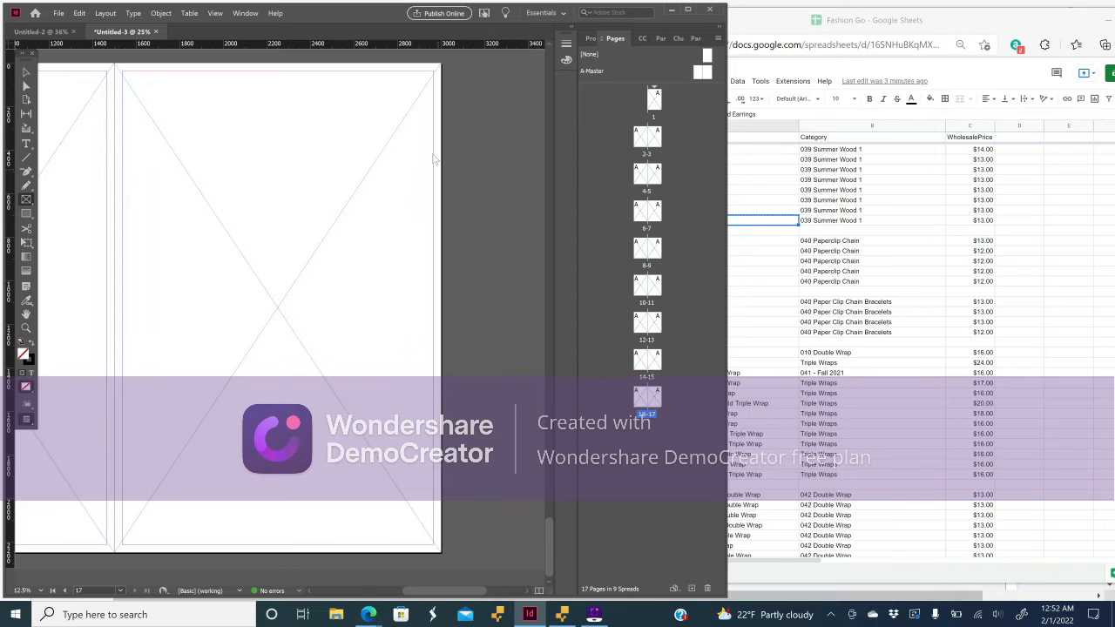
Turn off facing pages in the document setup.
left_click(59, 14)
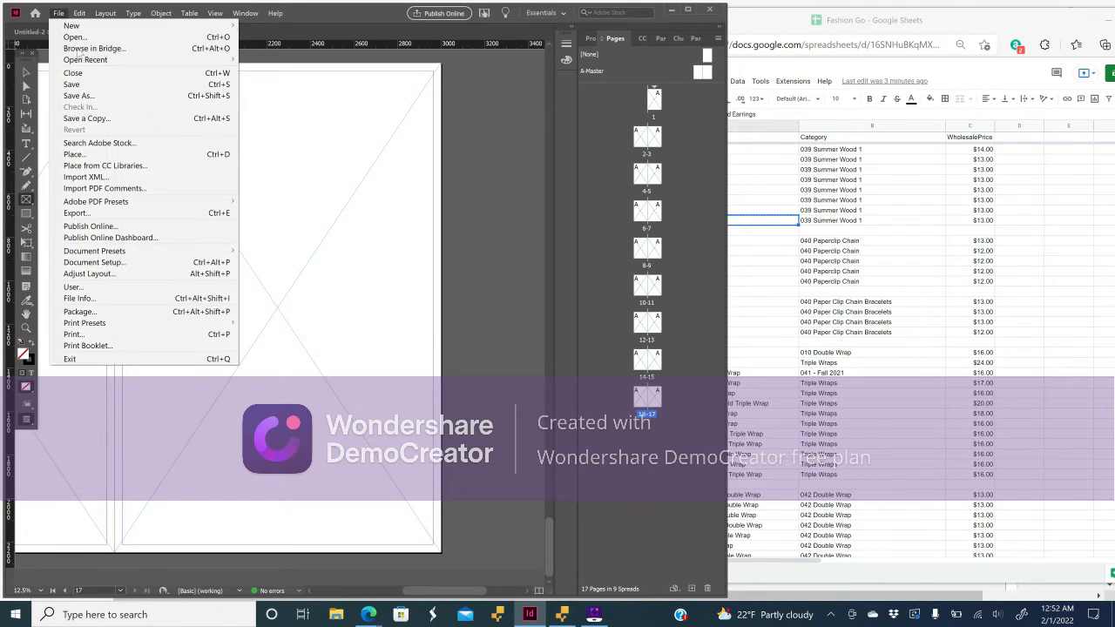
left_click(122, 262)
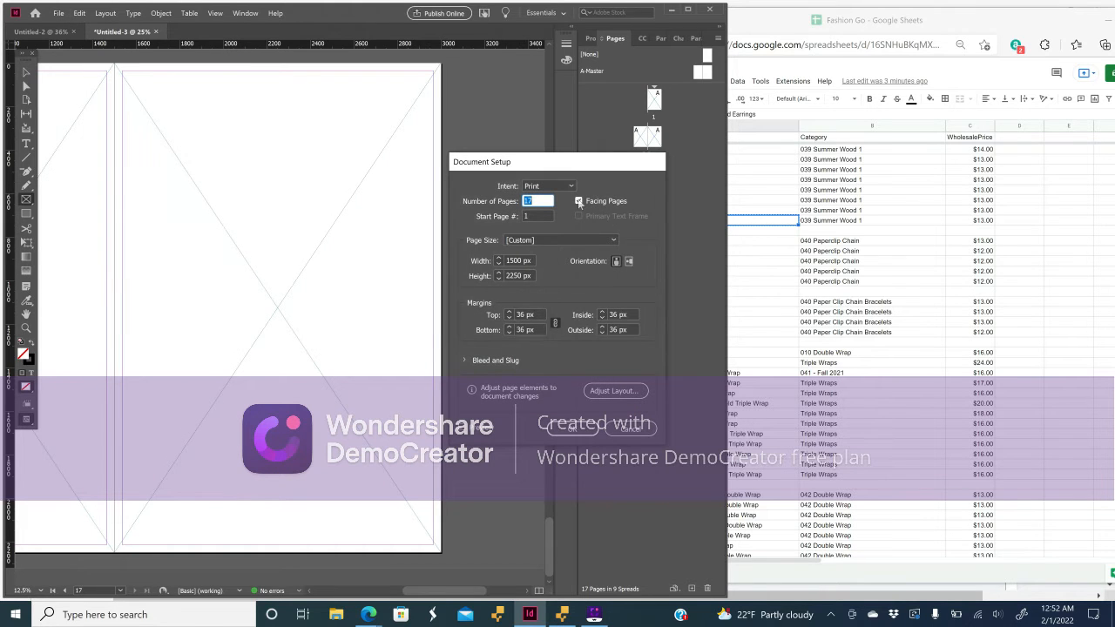
left_click(579, 201)
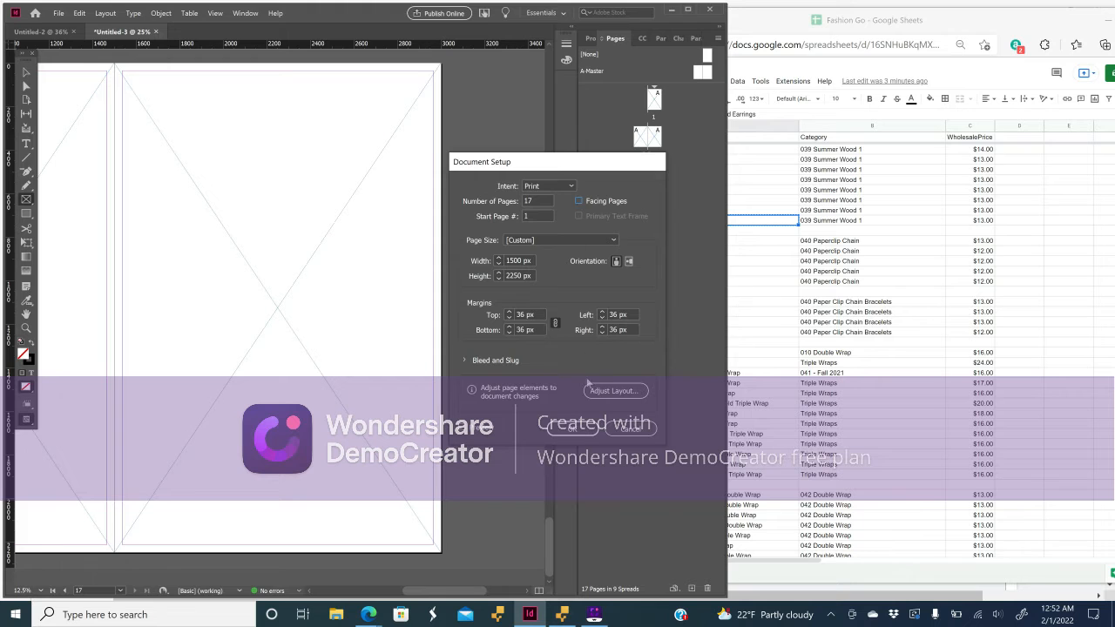
left_click(569, 429)
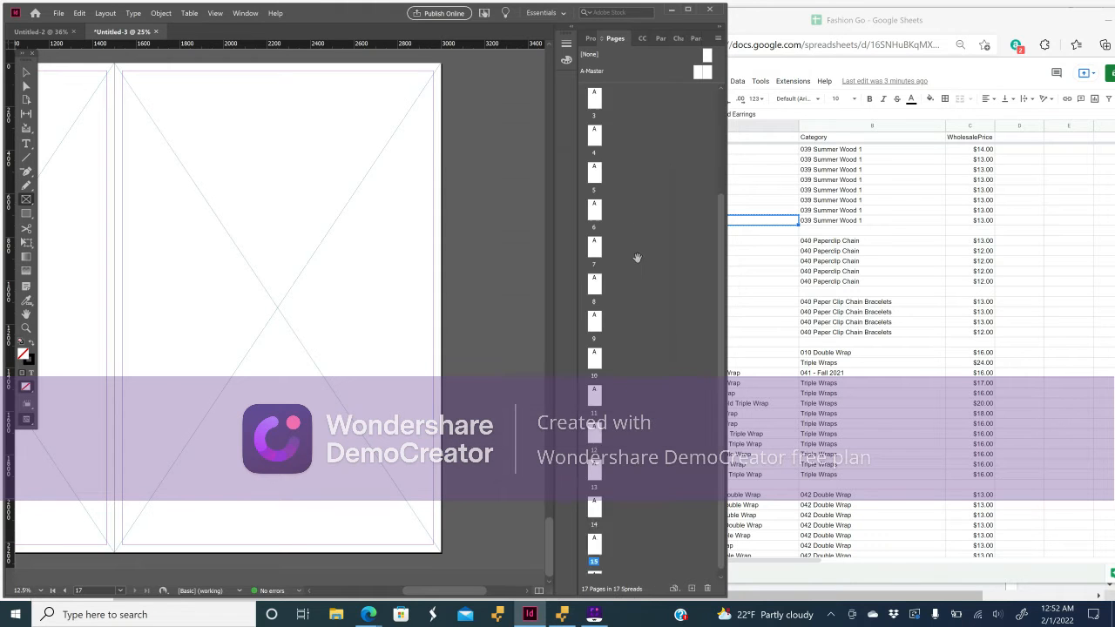
Go to page 1 and fit it in the window.
scroll(626, 152, "up", 3)
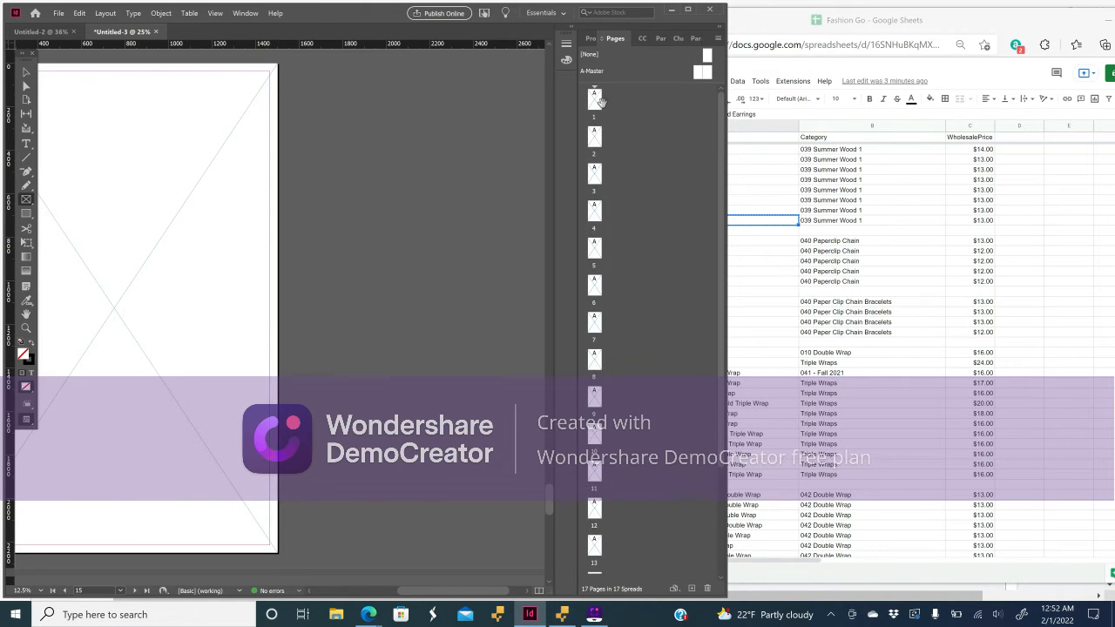
left_click(595, 102)
double_click(595, 102)
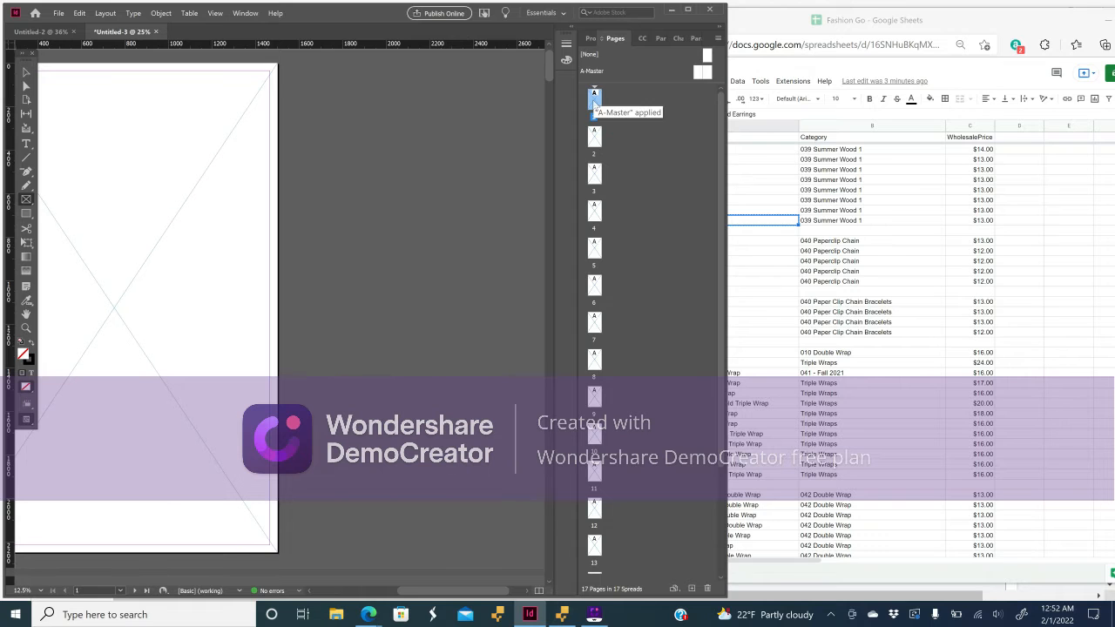
key("ctrl+0")
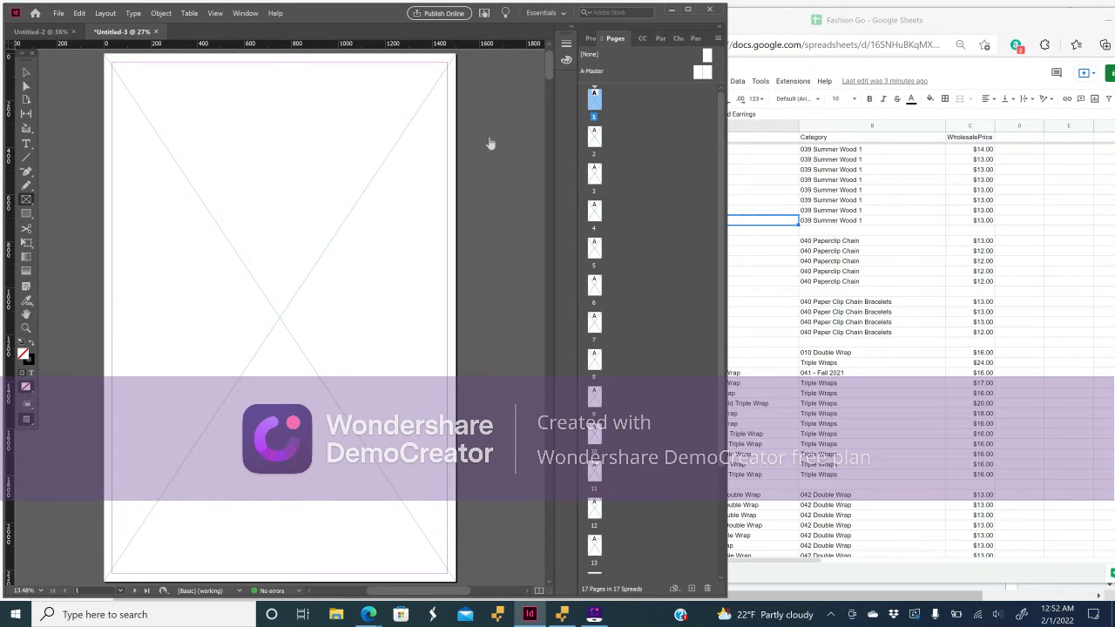
left_click(521, 145)
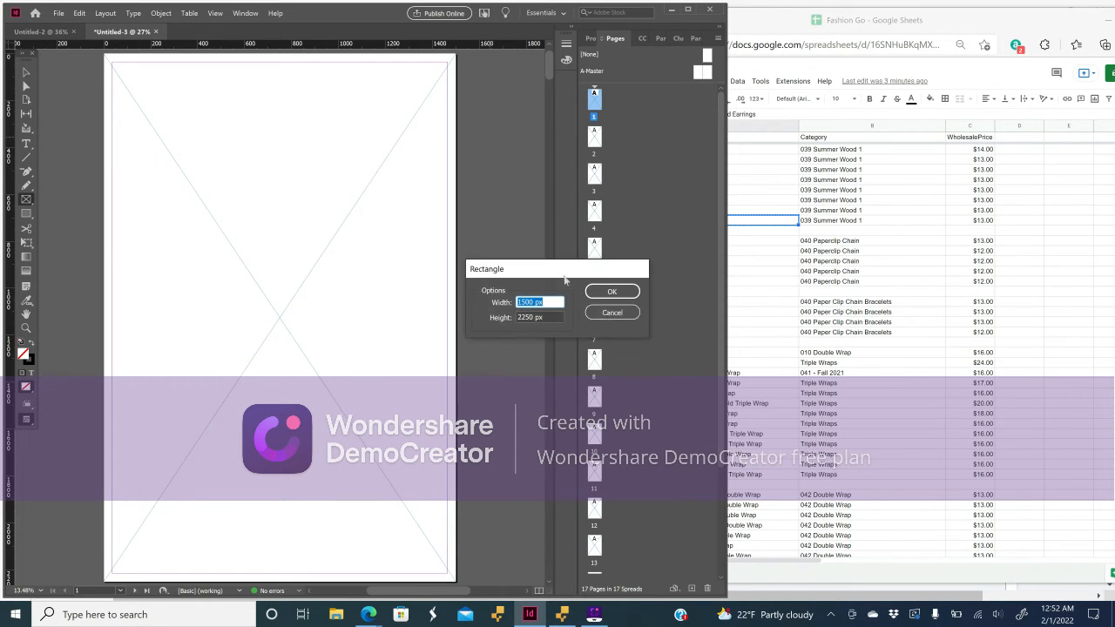
left_click(612, 313)
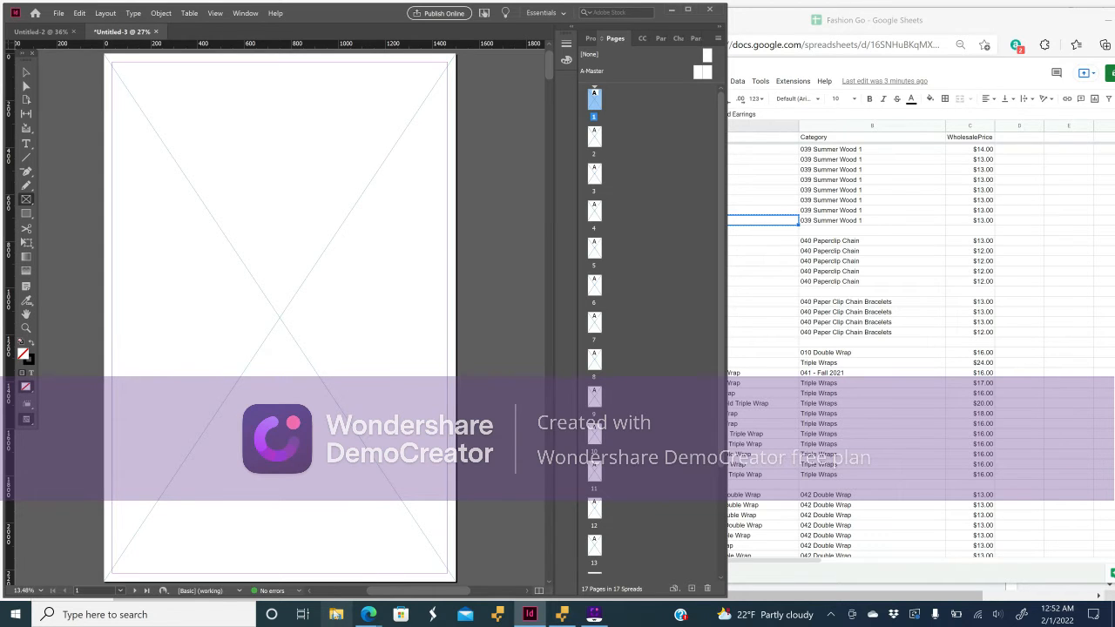
Switch to File Explorer and open the 039 WOOD EARRINGS folder under AA JEWELRY PHOTOS BY COLLECTION in the AA_CECELIA DESIGNS Dropbox folder.
left_click(333, 611)
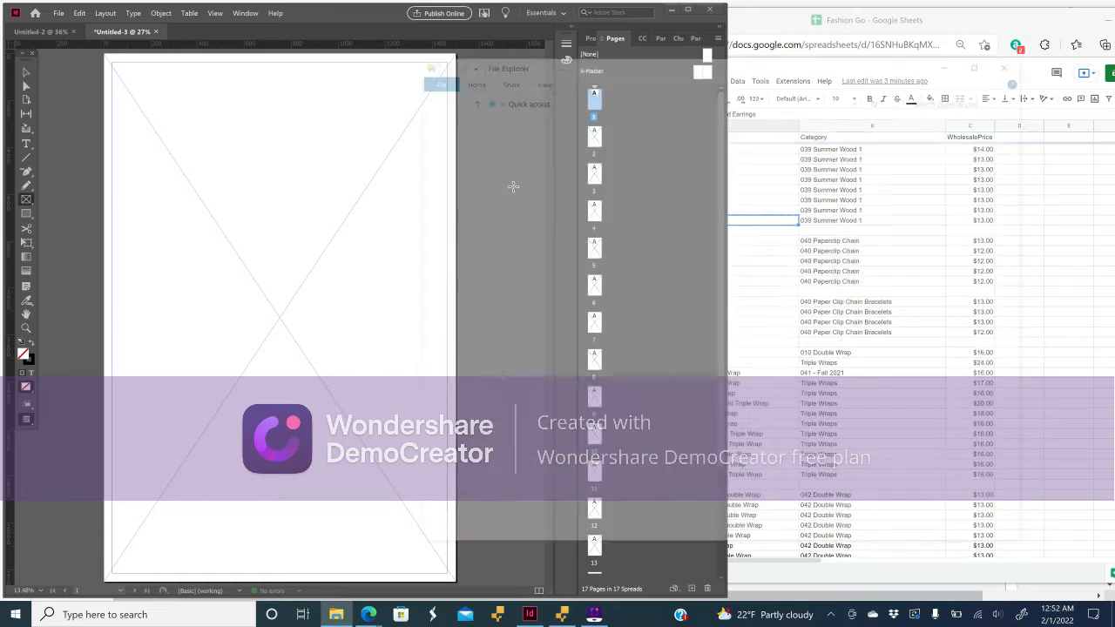
left_click_drag(578, 61, 618, 61)
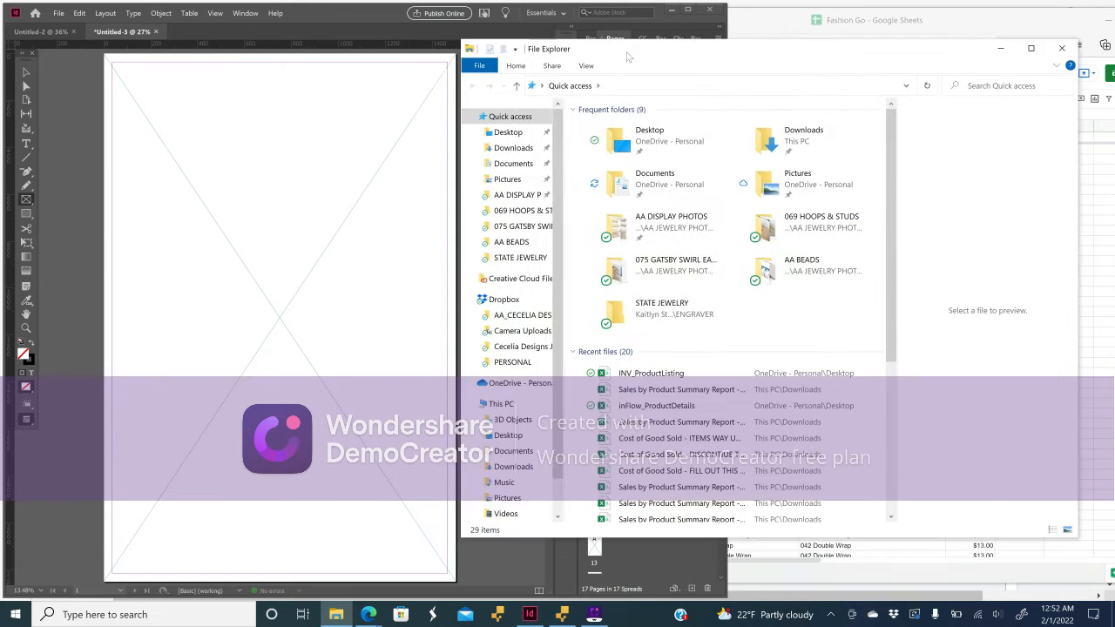
left_click(524, 324)
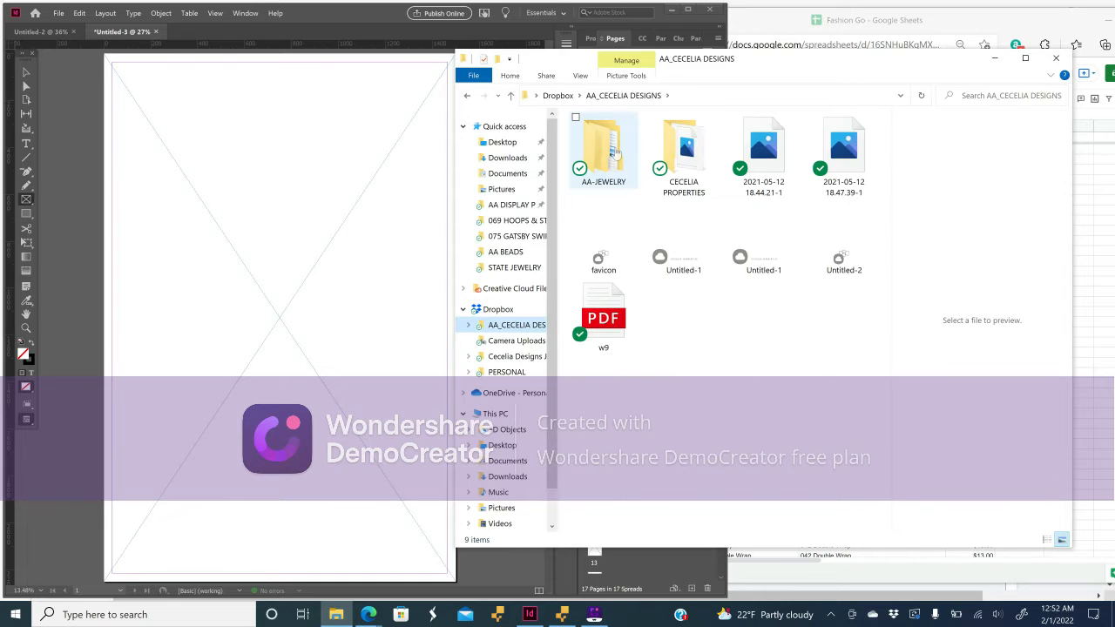
double_click(616, 152)
double_click(631, 153)
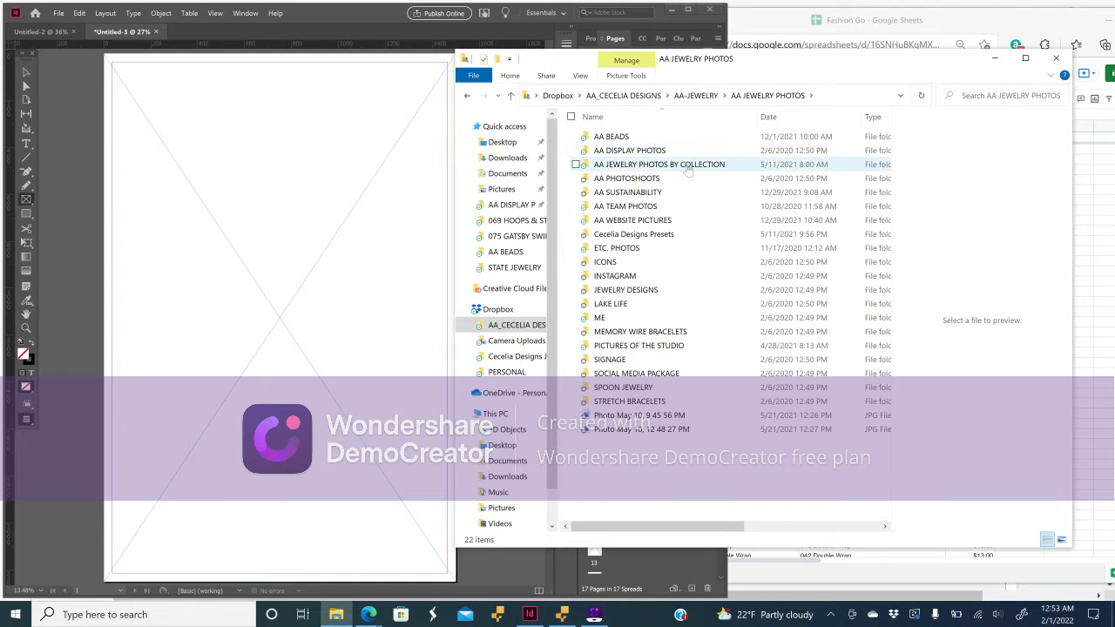
double_click(687, 168)
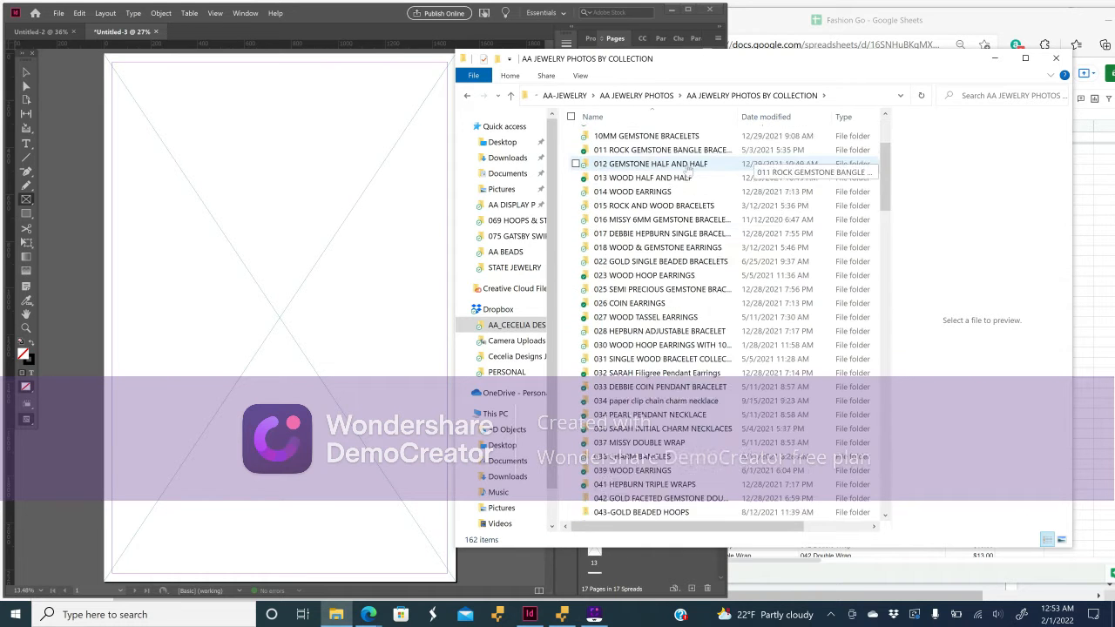
scroll(610, 322, "down", 4)
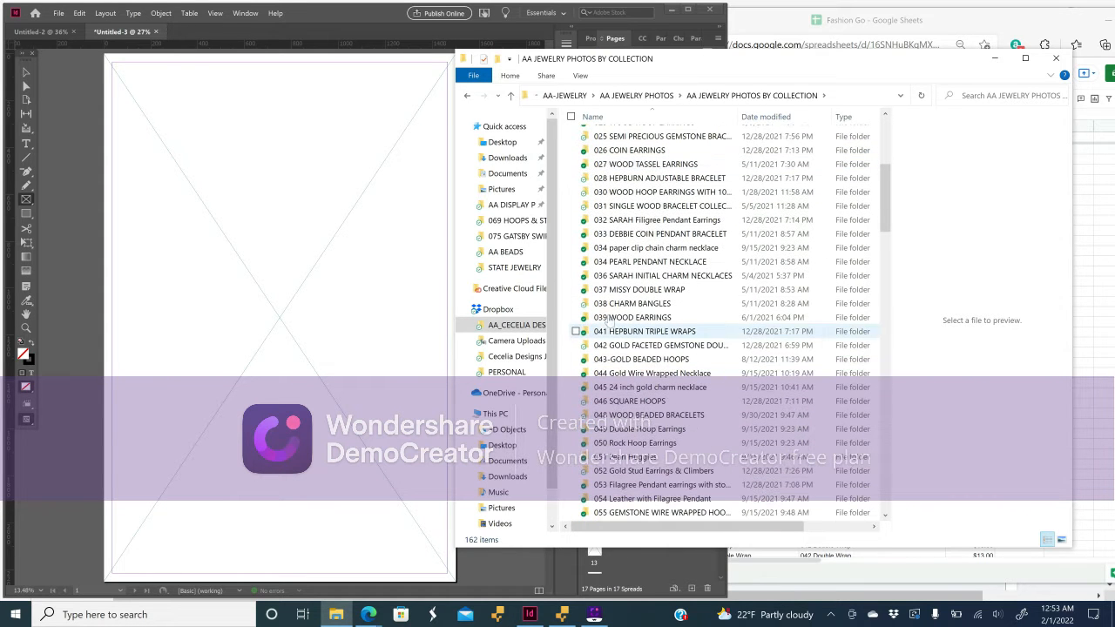
double_click(610, 318)
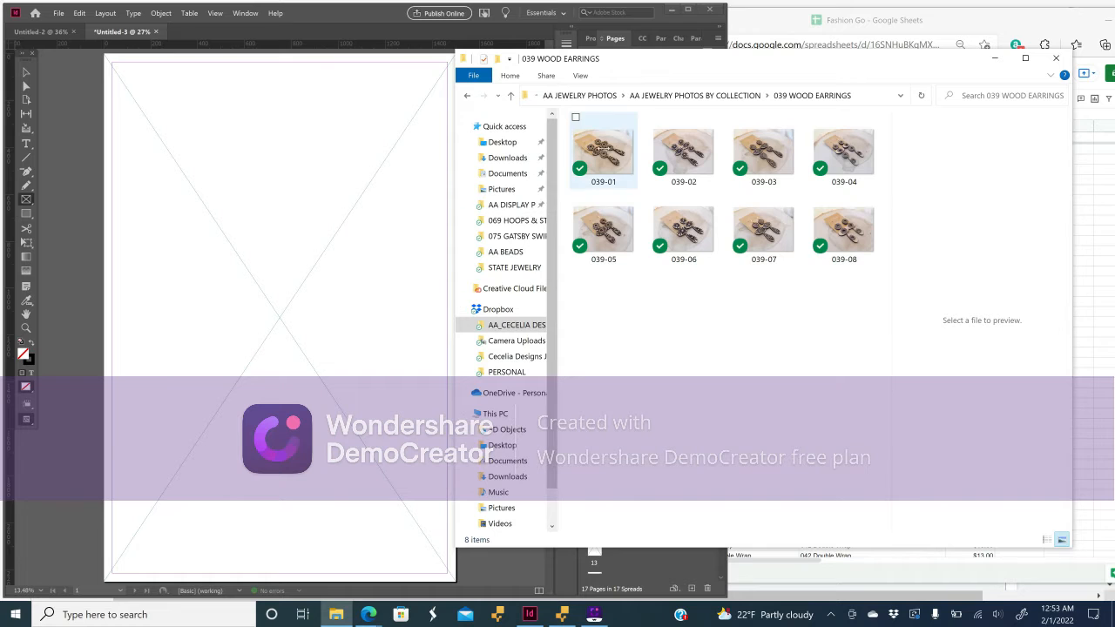
Select all eight earring photos, 039-01 to 039-08, and load them into the InDesign document for placing.
left_click(603, 149)
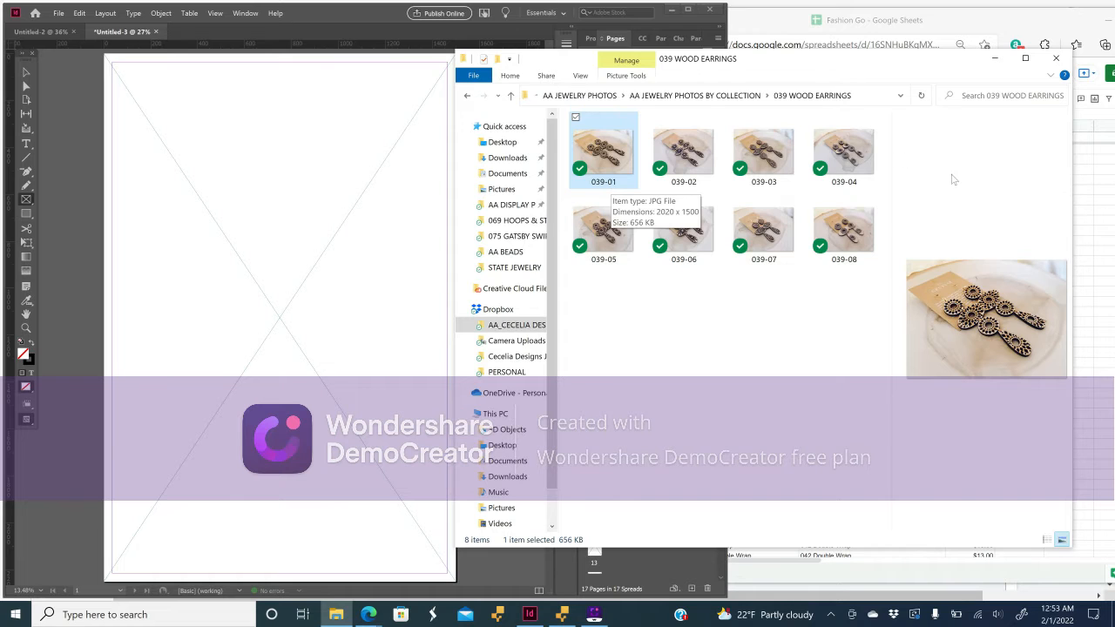
left_click(862, 219, "shift")
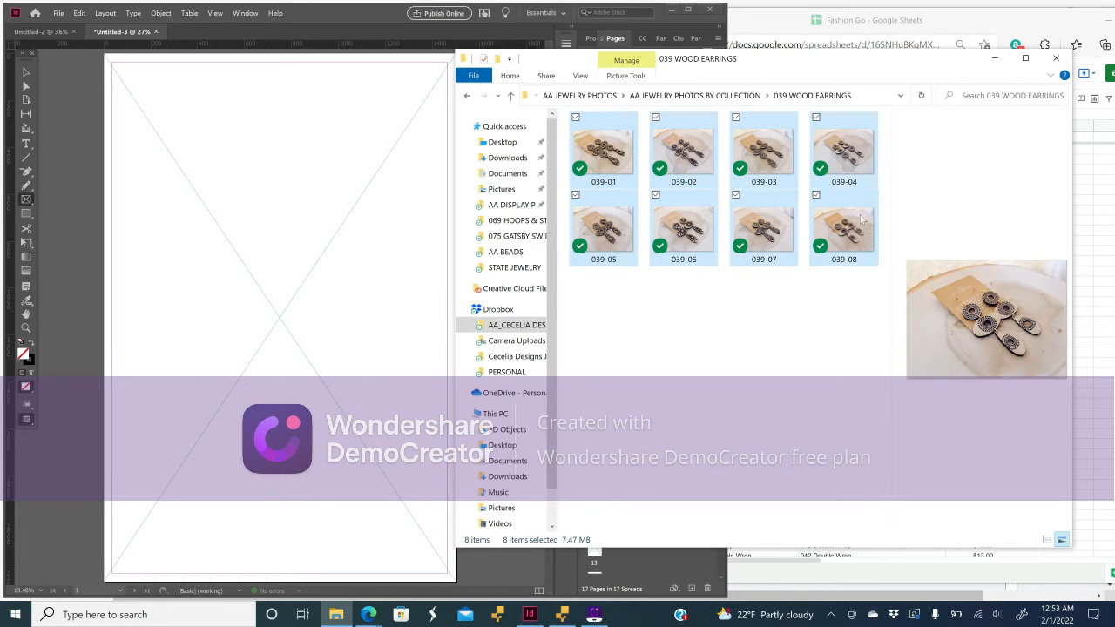
left_click_drag(823, 203, 849, 229)
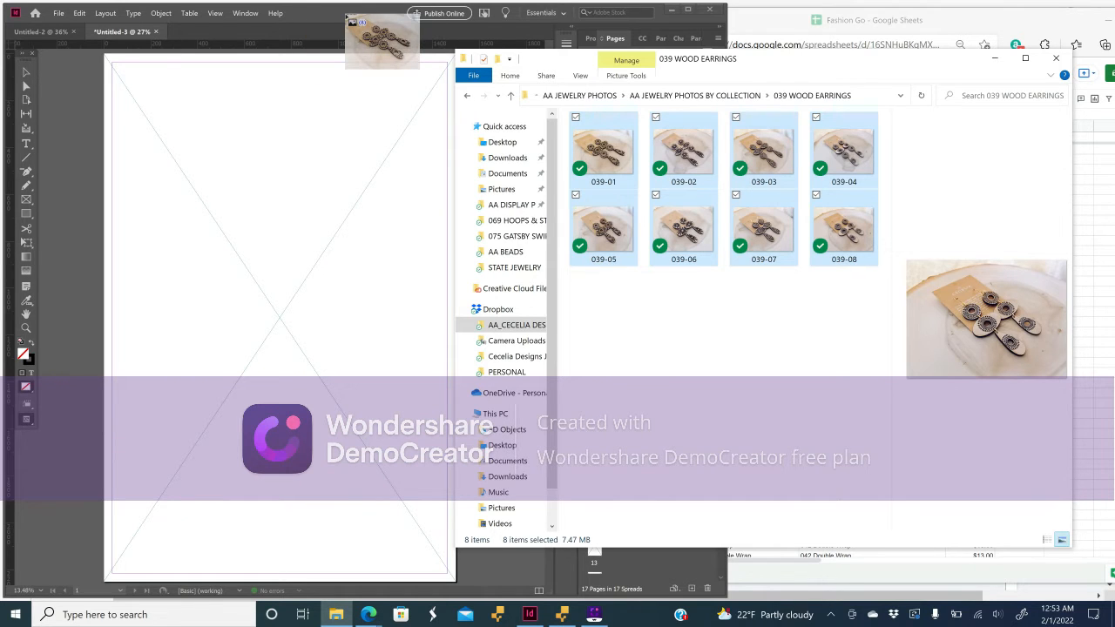
left_click(346, 16)
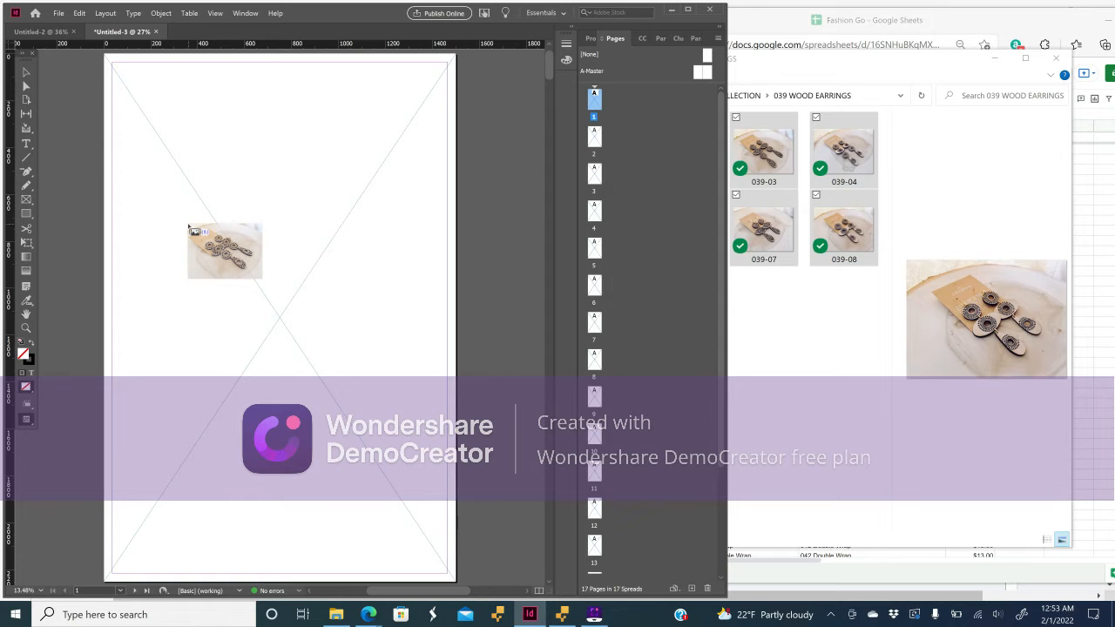
Place the eight loaded earring photos one per page in the frames on pages 1 to 8.
left_click(189, 228)
scroll(189, 229, "down", 10)
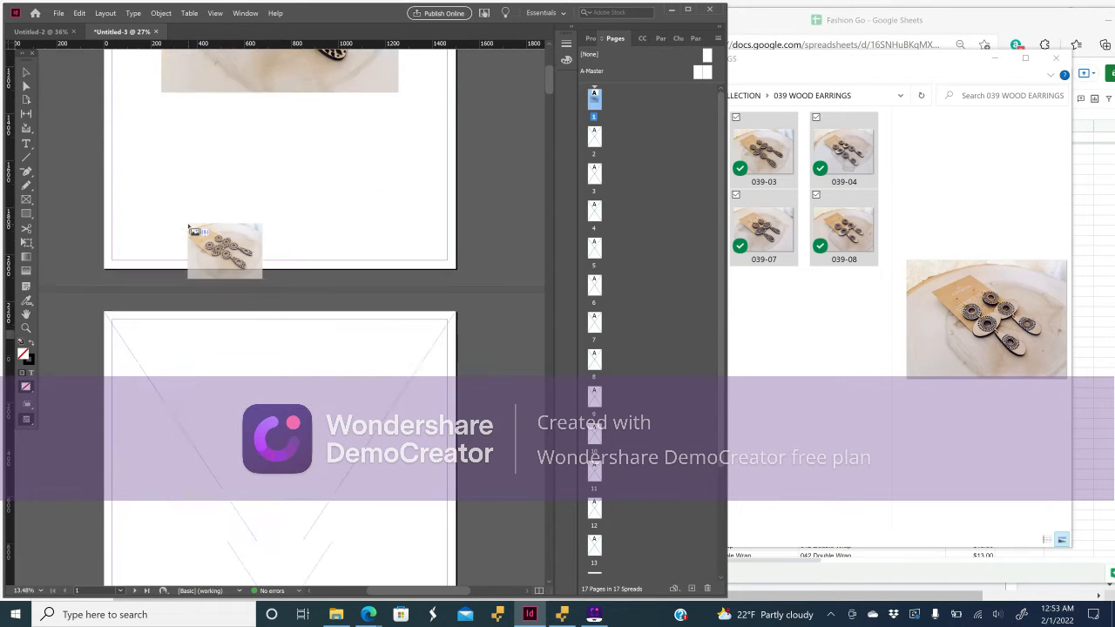
scroll(189, 228, "down", 6)
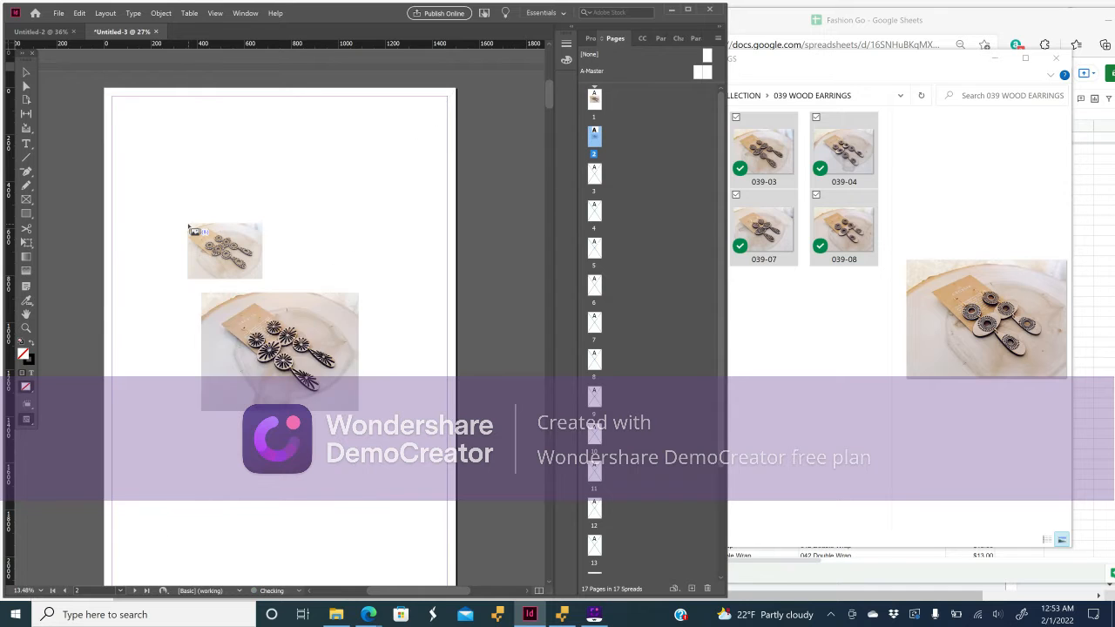
scroll(189, 228, "down", 6)
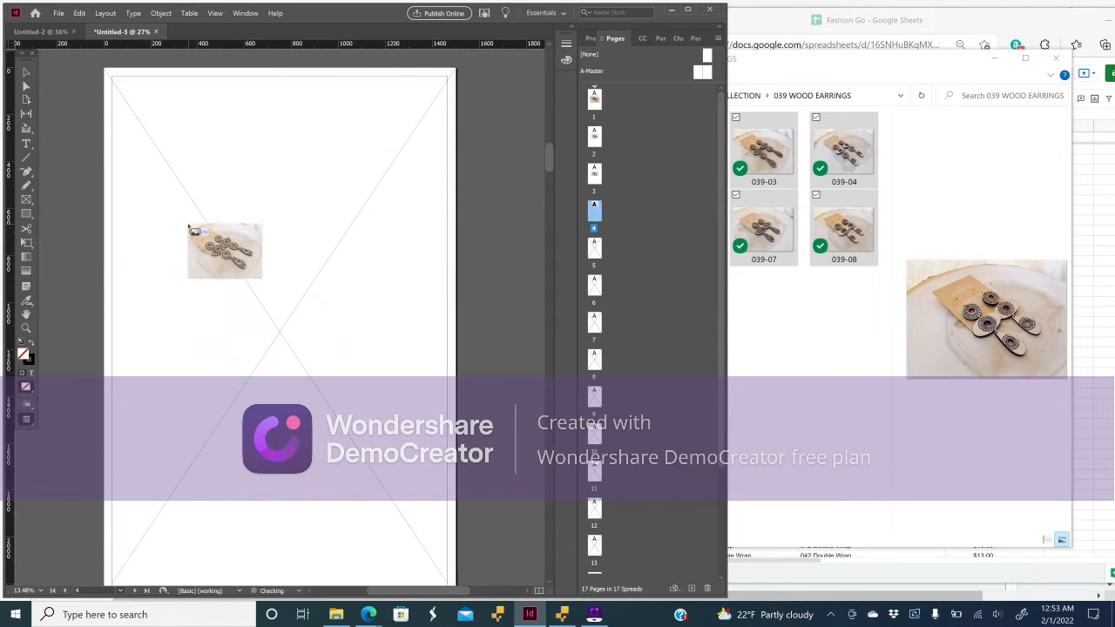
left_click(189, 229)
scroll(189, 228, "down", 6)
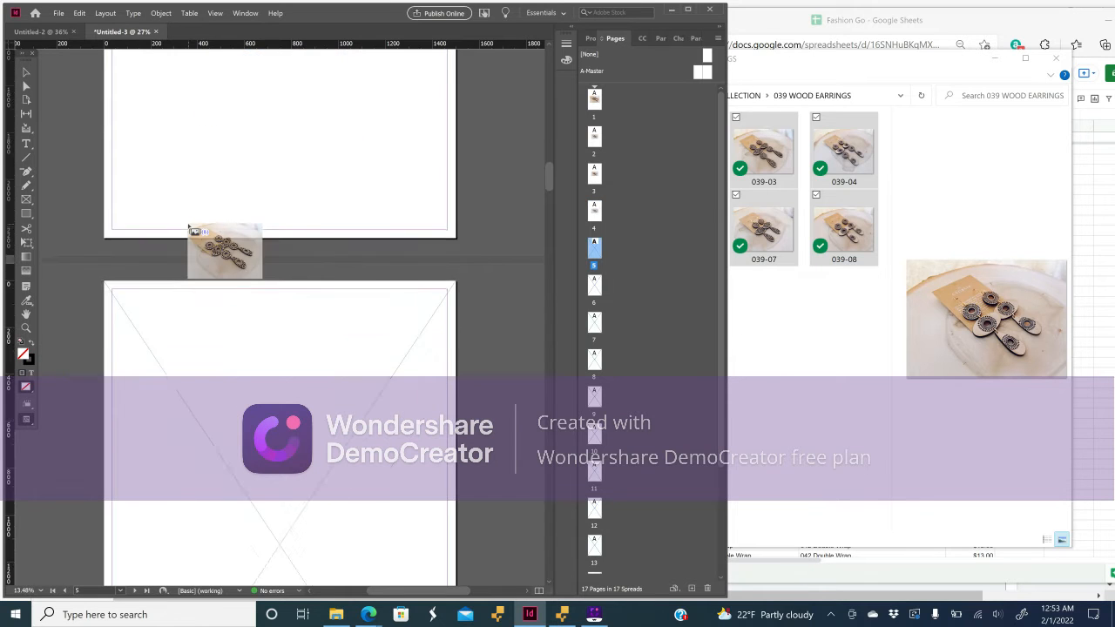
left_click(190, 228)
scroll(189, 228, "down", 6)
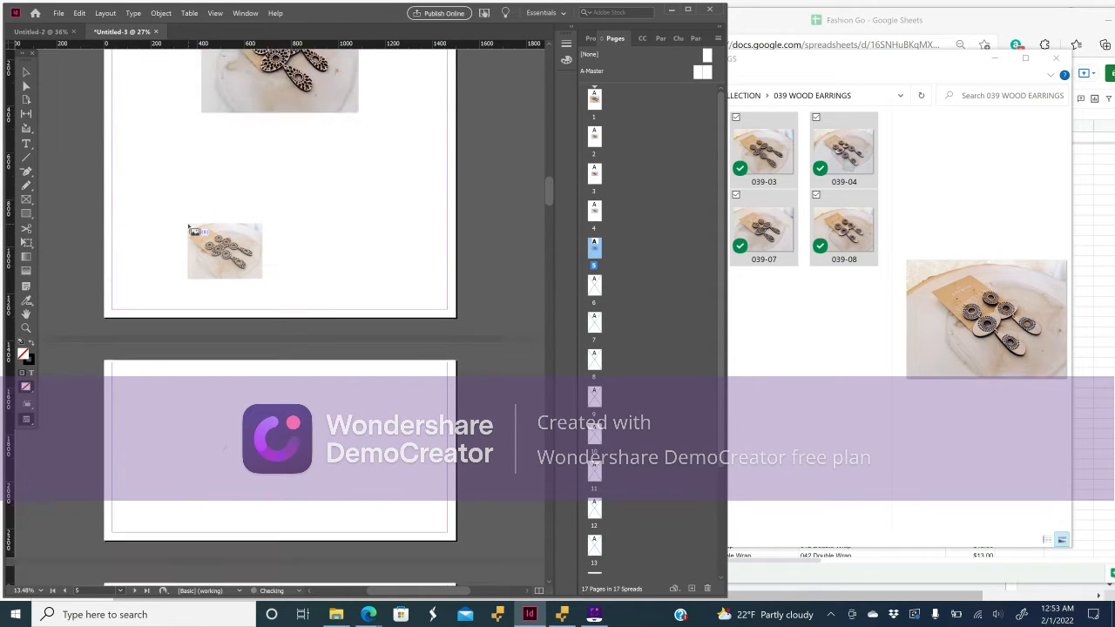
left_click(189, 228)
scroll(190, 228, "down", 6)
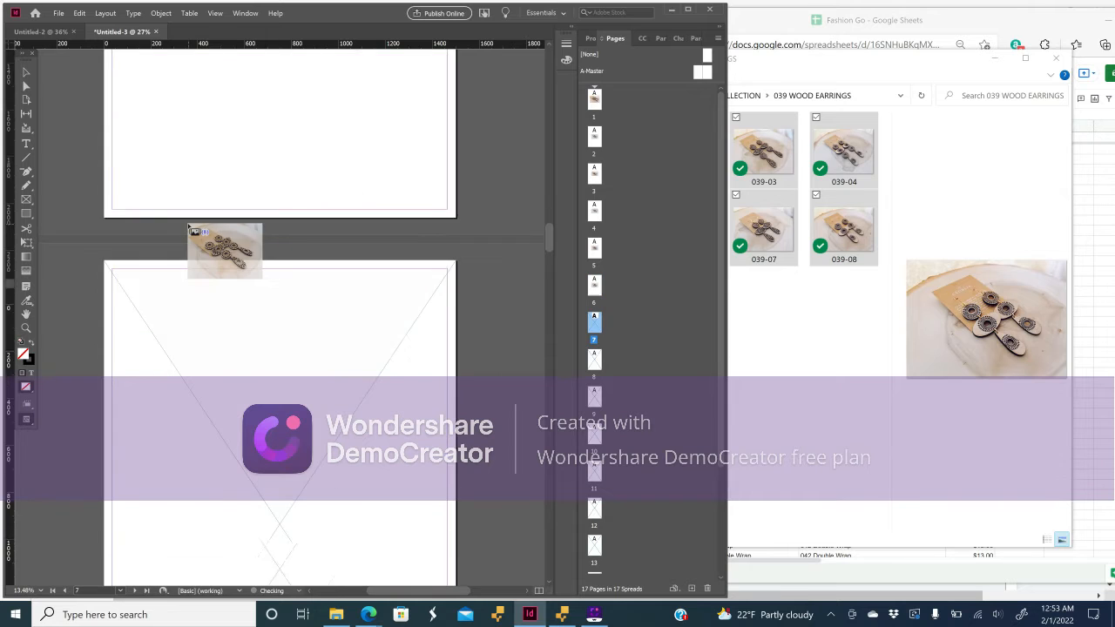
left_click(189, 228)
scroll(189, 229, "down", 6)
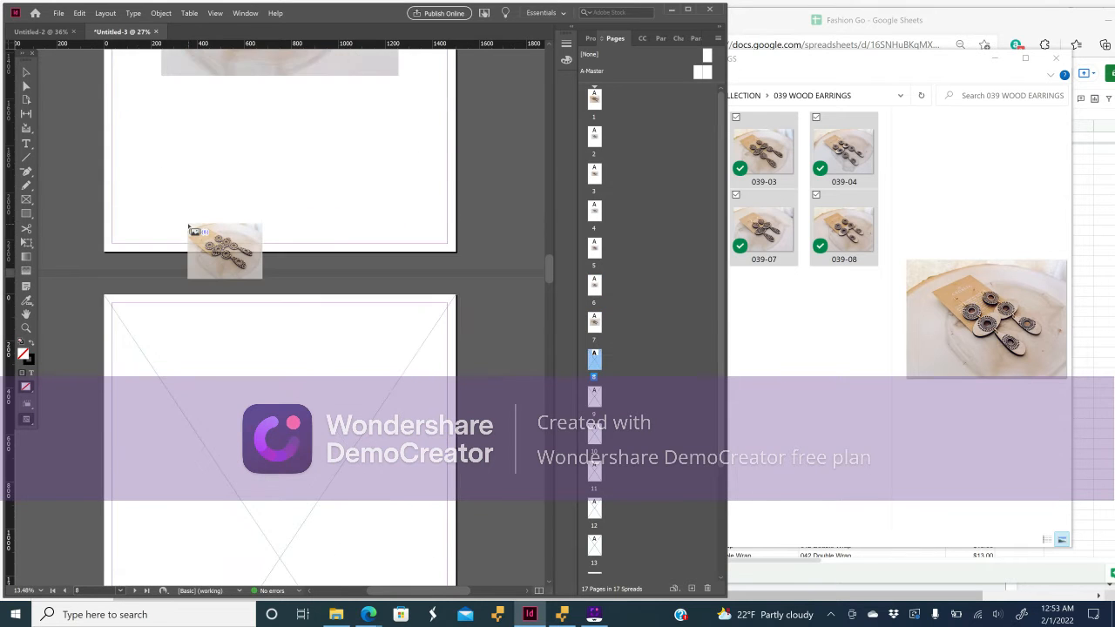
left_click(189, 228)
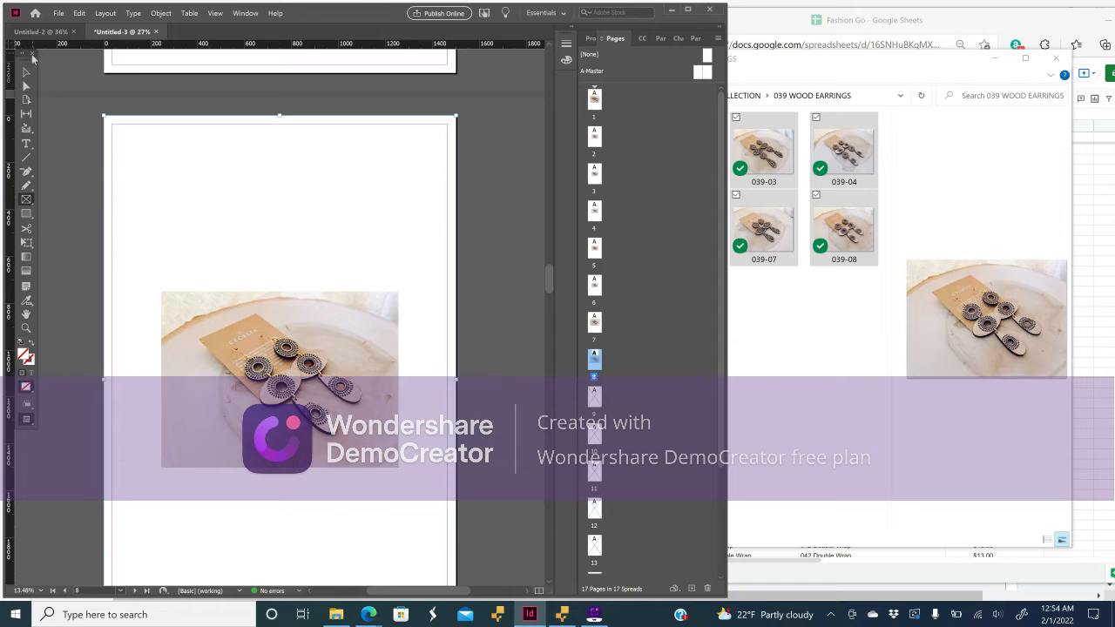
Close the Tools panel and show it again.
left_click(33, 59)
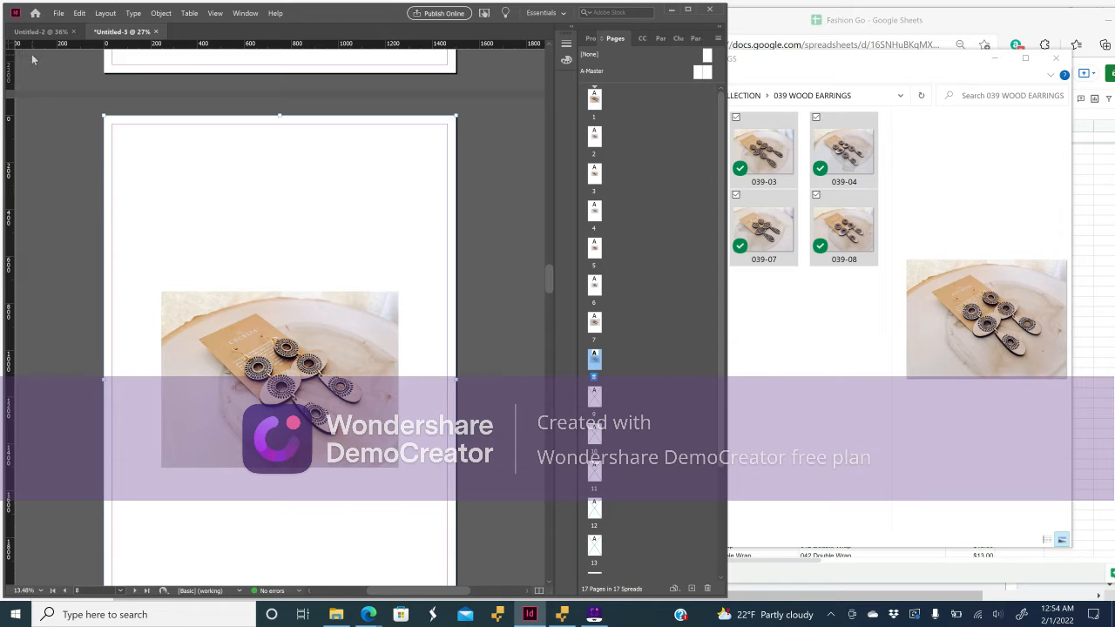
left_click(214, 13)
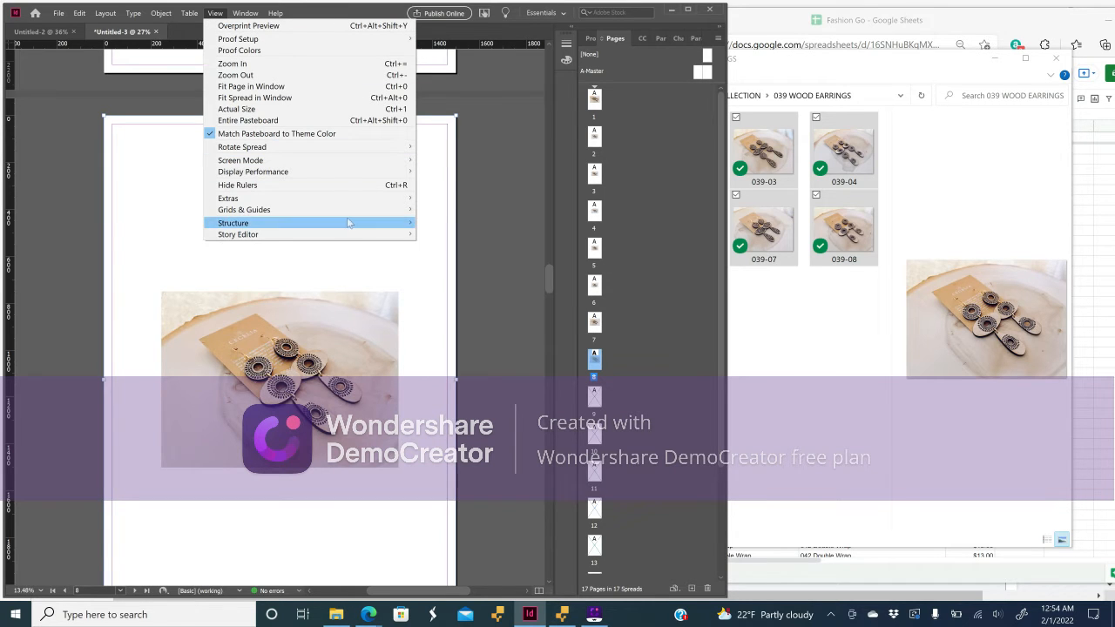
left_click(247, 18)
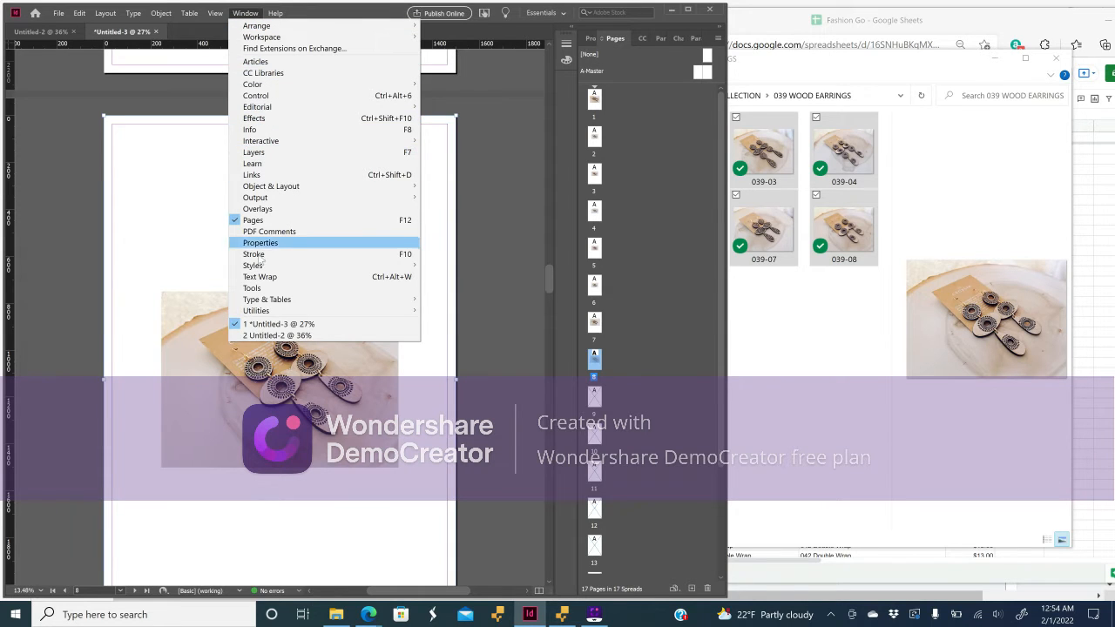
left_click(254, 288)
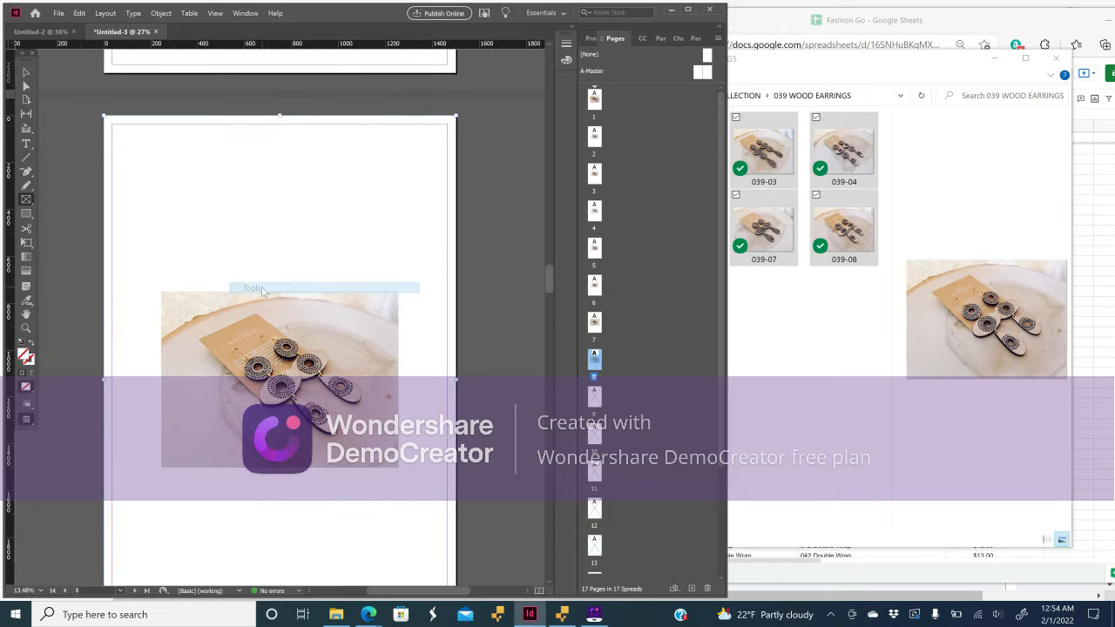
Maximize the document window and rotate the earring photo on page 1 by 90° clockwise into portrait orientation.
left_click(687, 10)
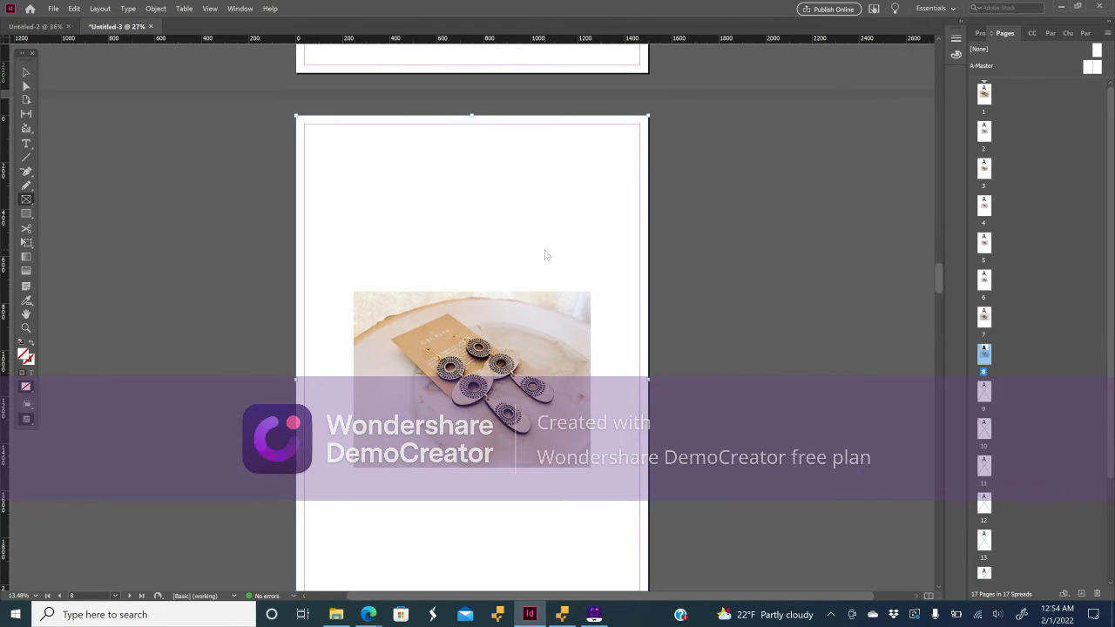
scroll(545, 255, "up", 15)
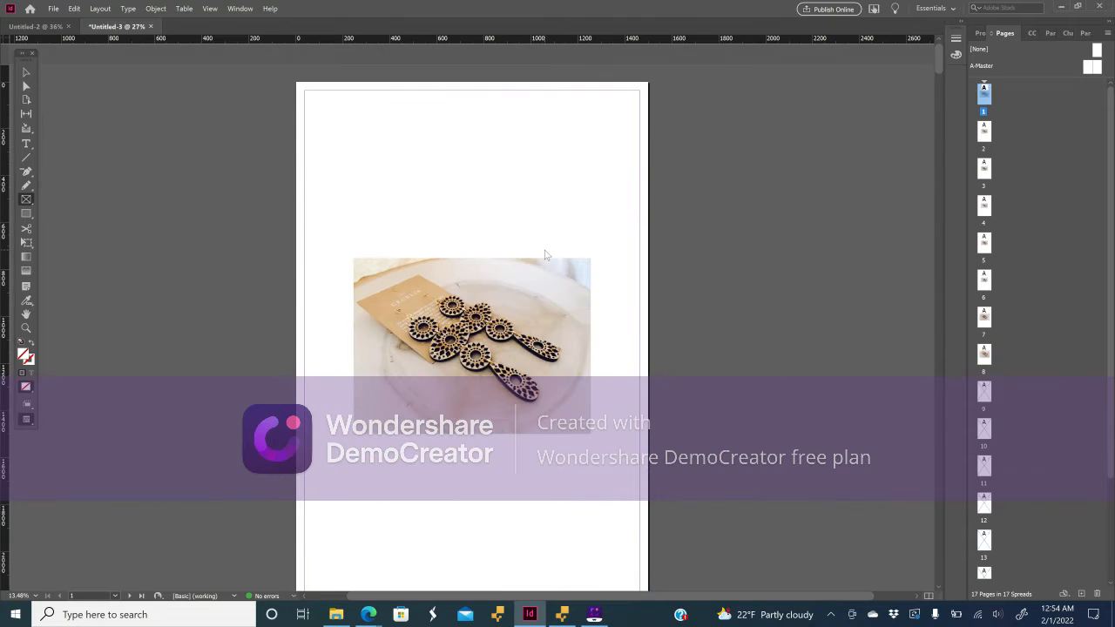
left_click(24, 74)
scroll(202, 272, "down", 4)
scroll(202, 272, "left", 1)
scroll(202, 276, "up", 3)
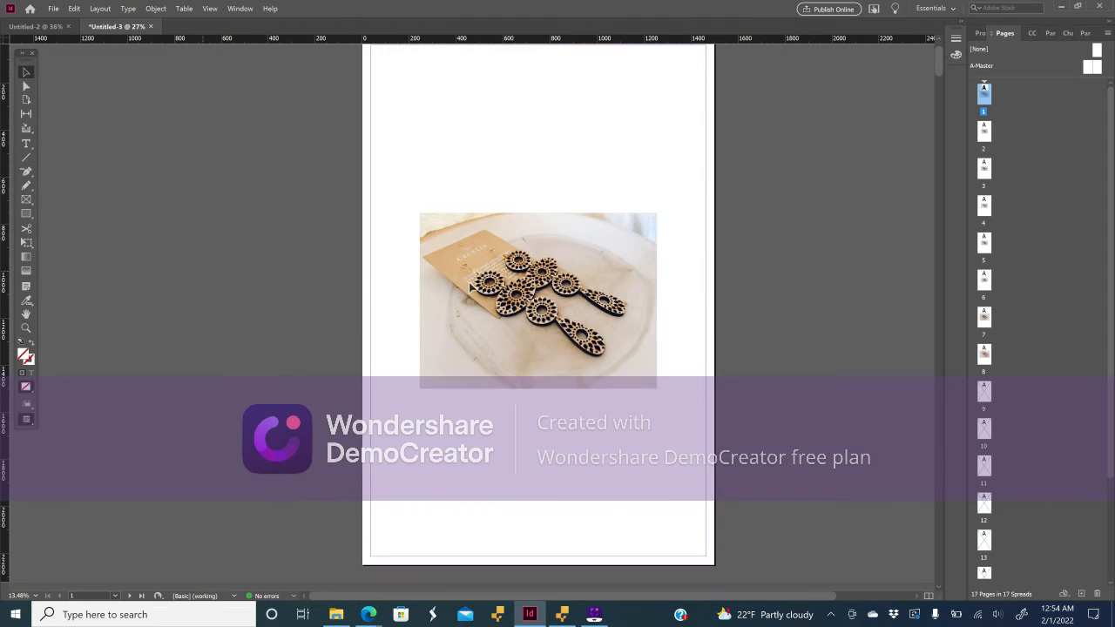
left_click(614, 294)
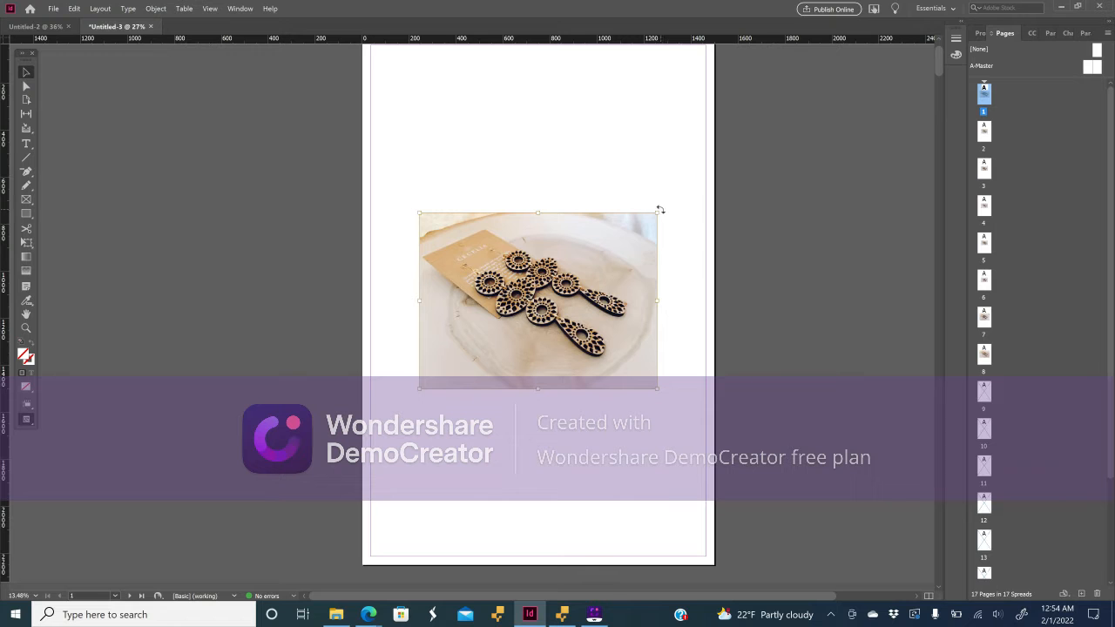
left_click_drag(670, 259, 586, 466)
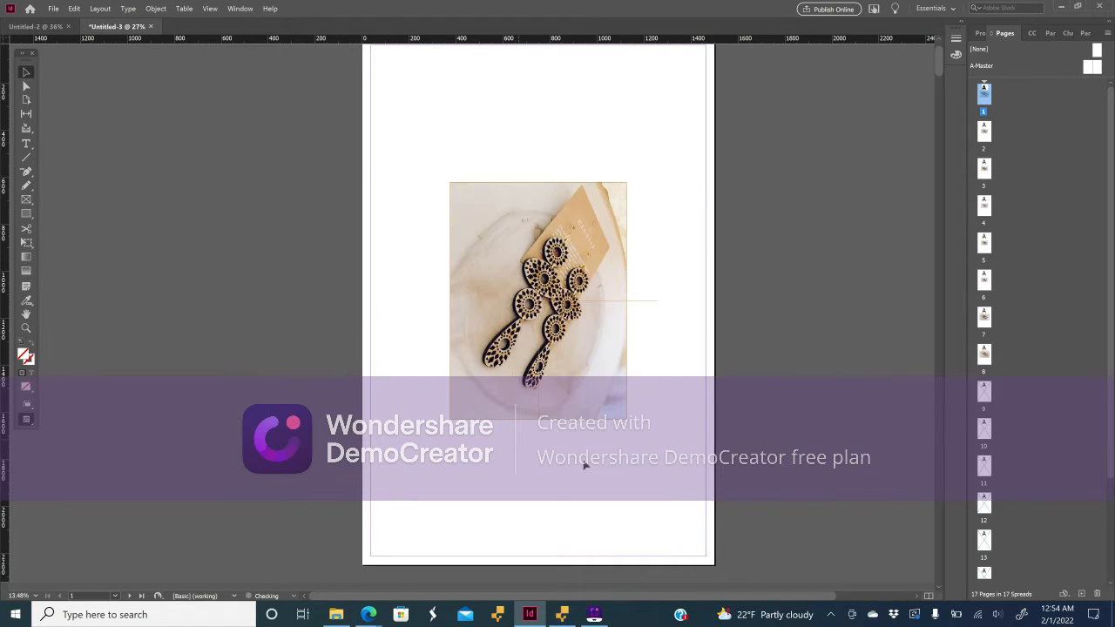
left_click_drag(619, 410, 631, 353)
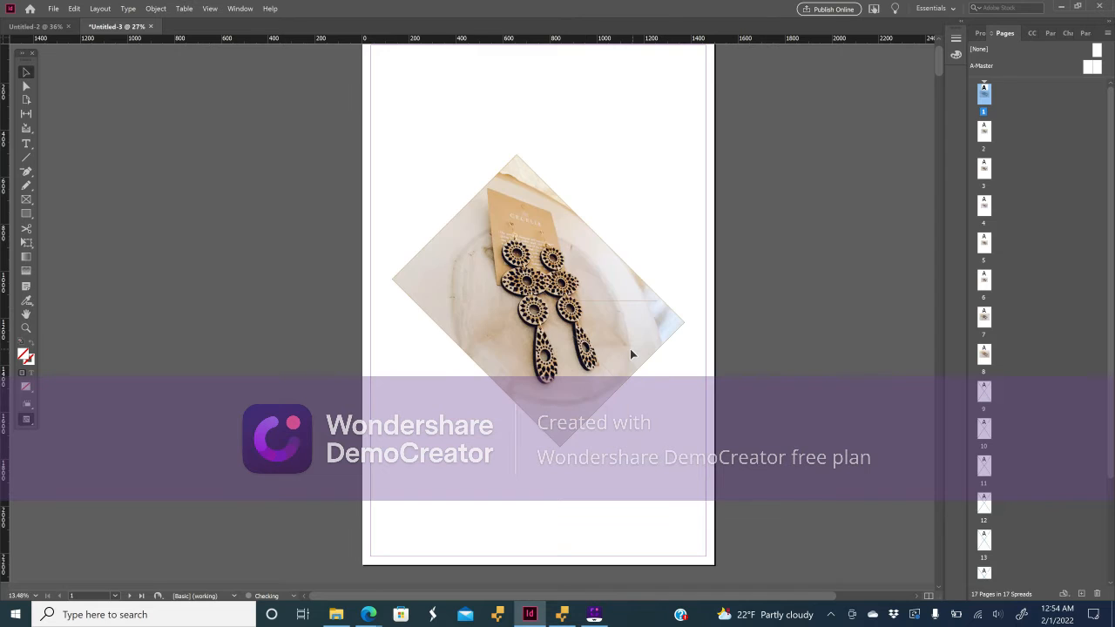
left_click_drag(645, 299, 618, 244)
left_click_drag(653, 281, 619, 388)
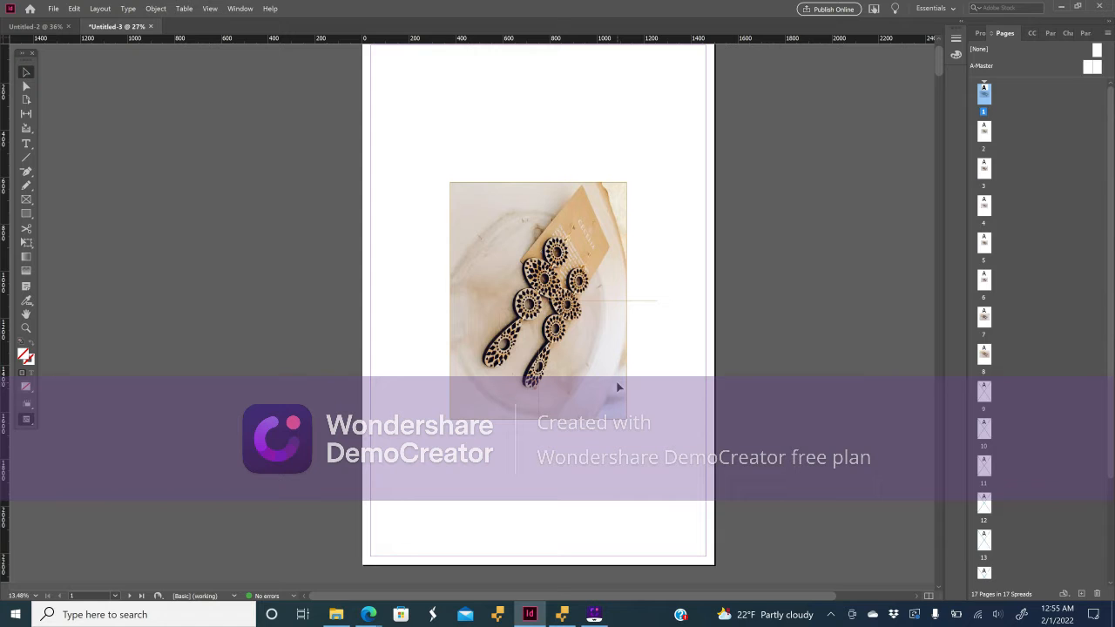
left_click_drag(619, 388, 618, 388)
Enlarge the rotated photo on page 1 proportionally until it spans the full page height, and deselect it.
scroll(567, 179, "up", 1)
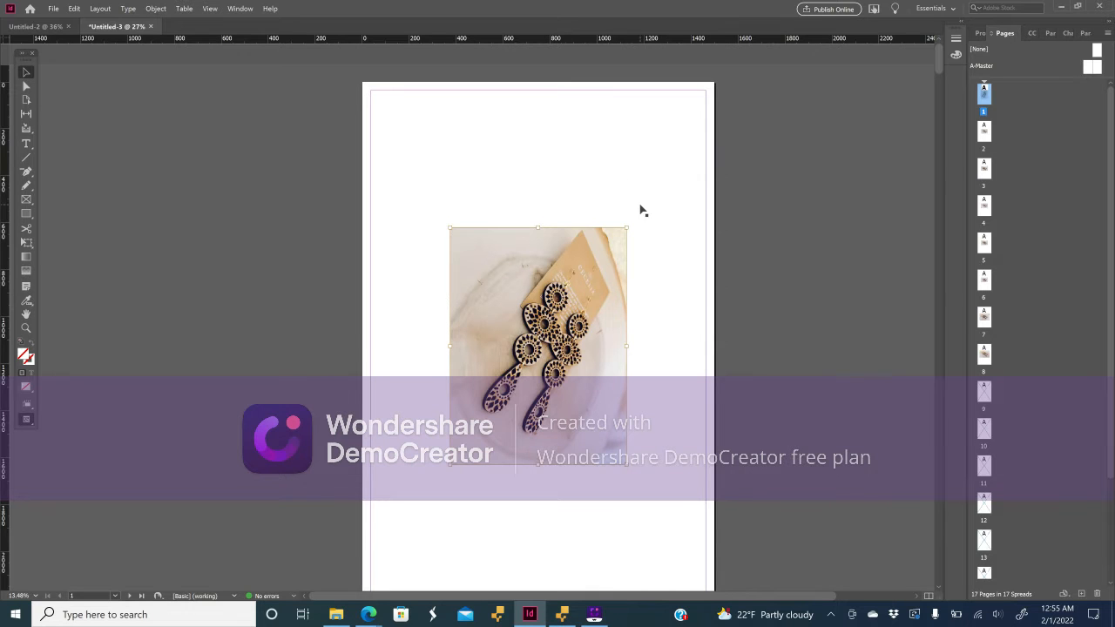
scroll(642, 209, "down", 3)
scroll(642, 209, "up", 3)
key("ctrl+minus")
key("ctrl+minus")
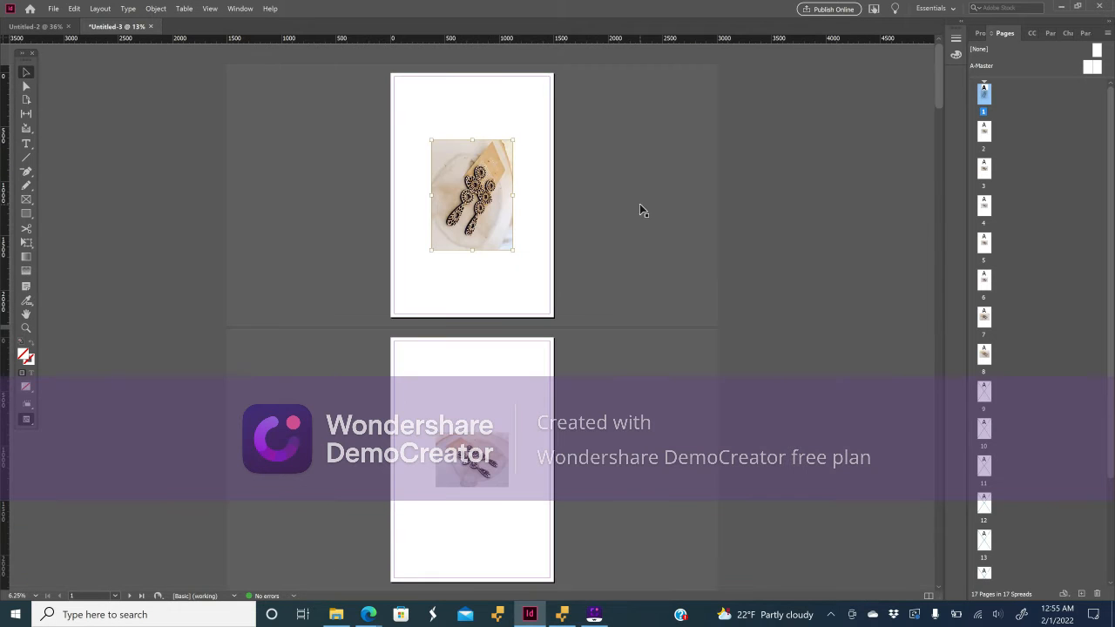
key("ctrl+equal")
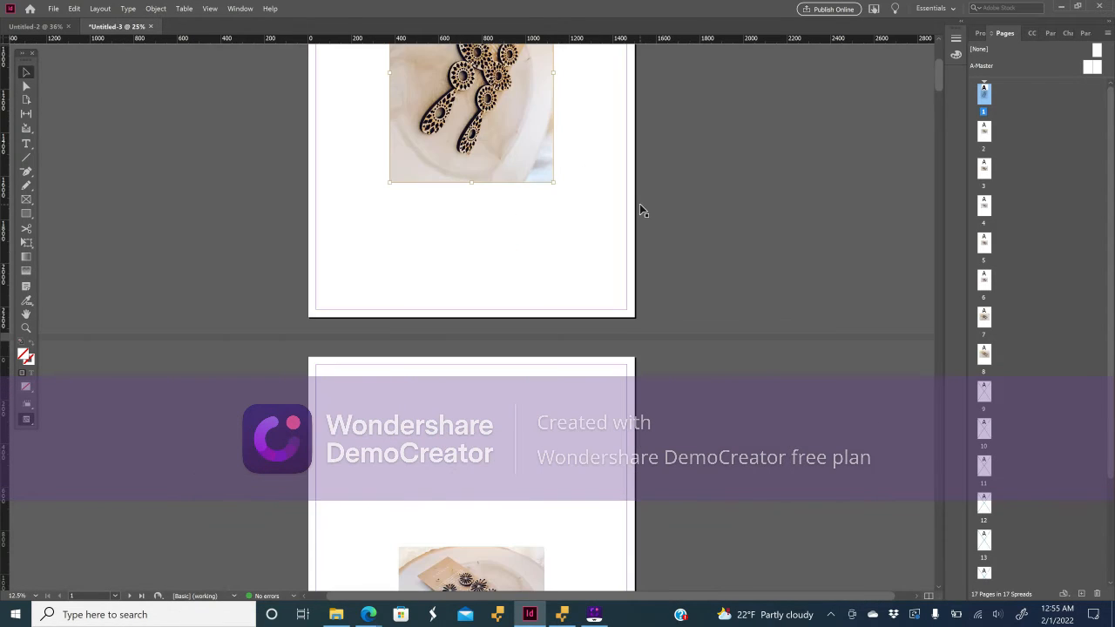
key("ctrl+equal")
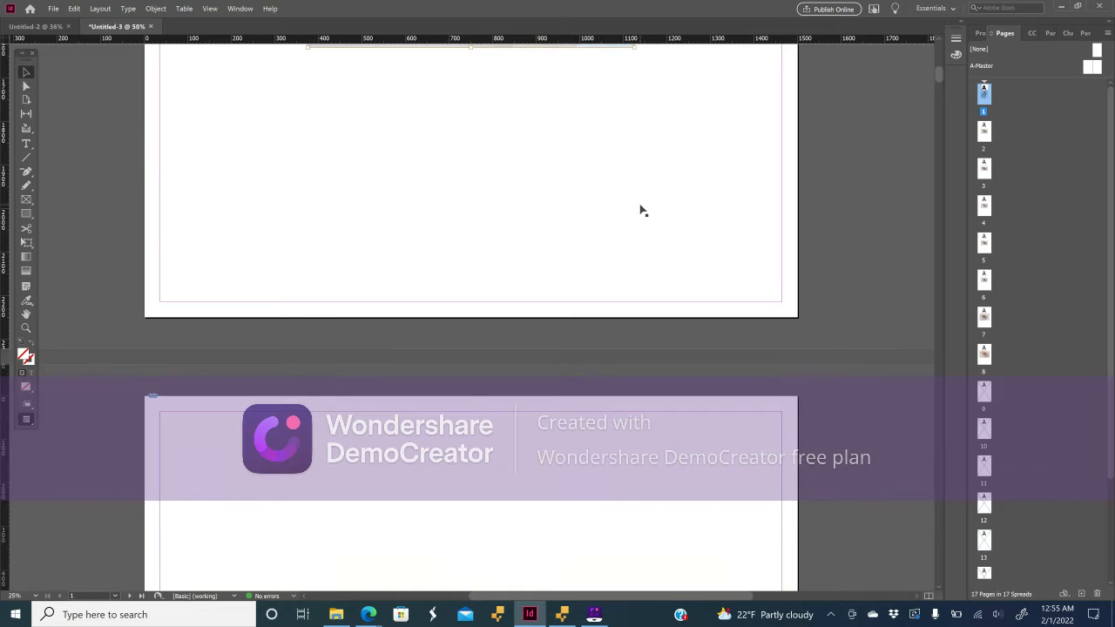
key("ctrl+minus")
key("ctrl+minus")
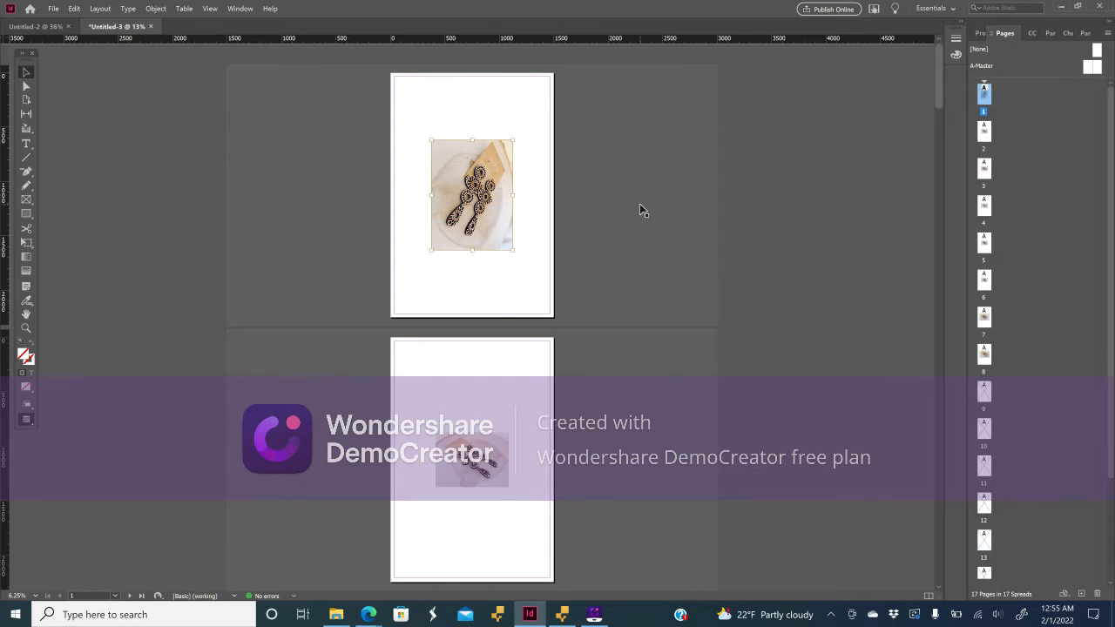
key("ctrl+equal")
scroll(639, 206, "up", 5)
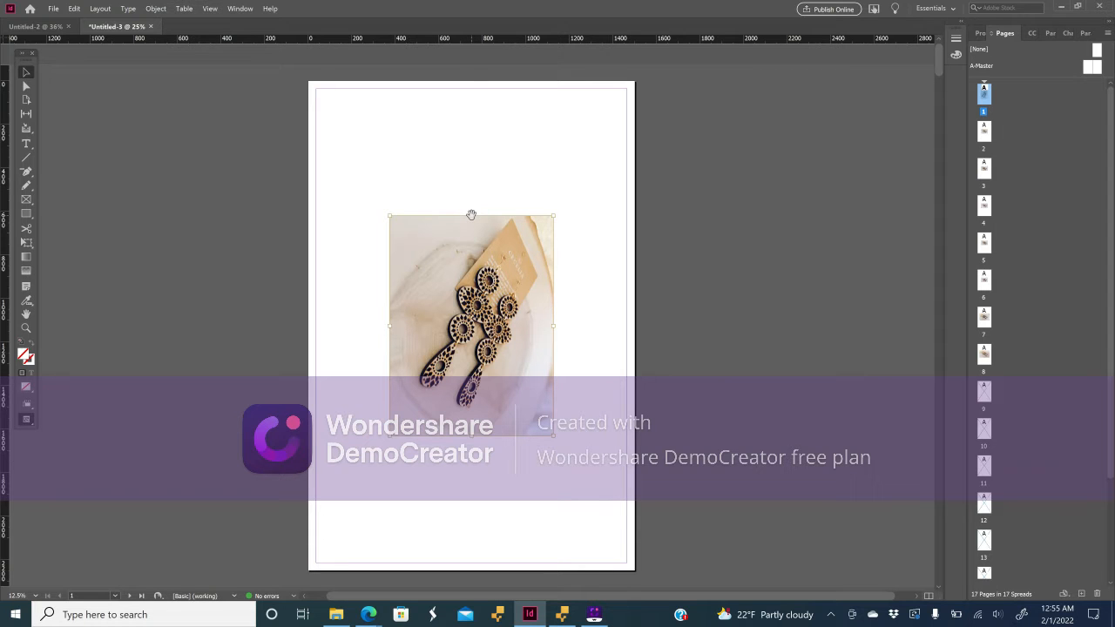
left_click_drag(471, 215, 471, 80)
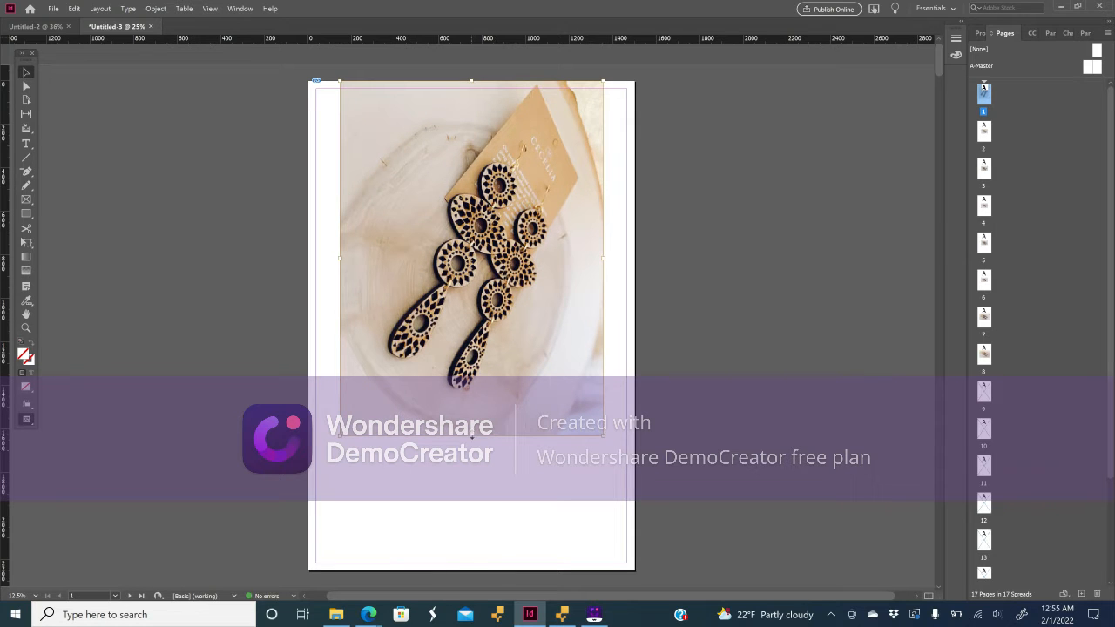
left_click_drag(473, 433, 466, 568)
left_click(727, 495)
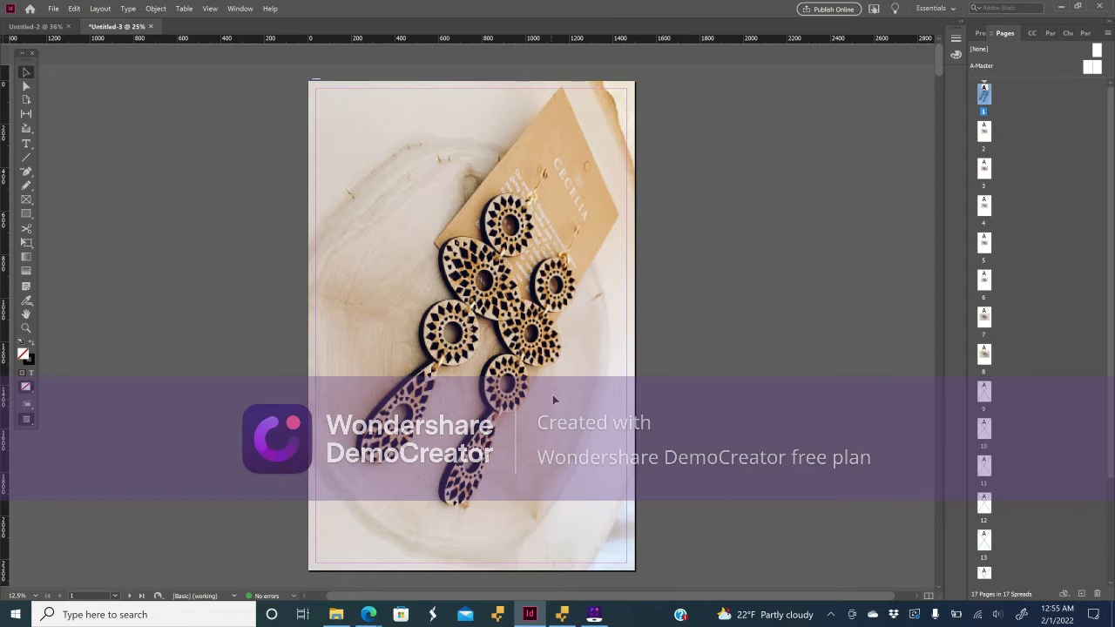
Shift the page 1 photo slightly left inside its frame and undo the last move.
left_click(554, 397)
left_click_drag(563, 397, 527, 371)
key("ctrl+z")
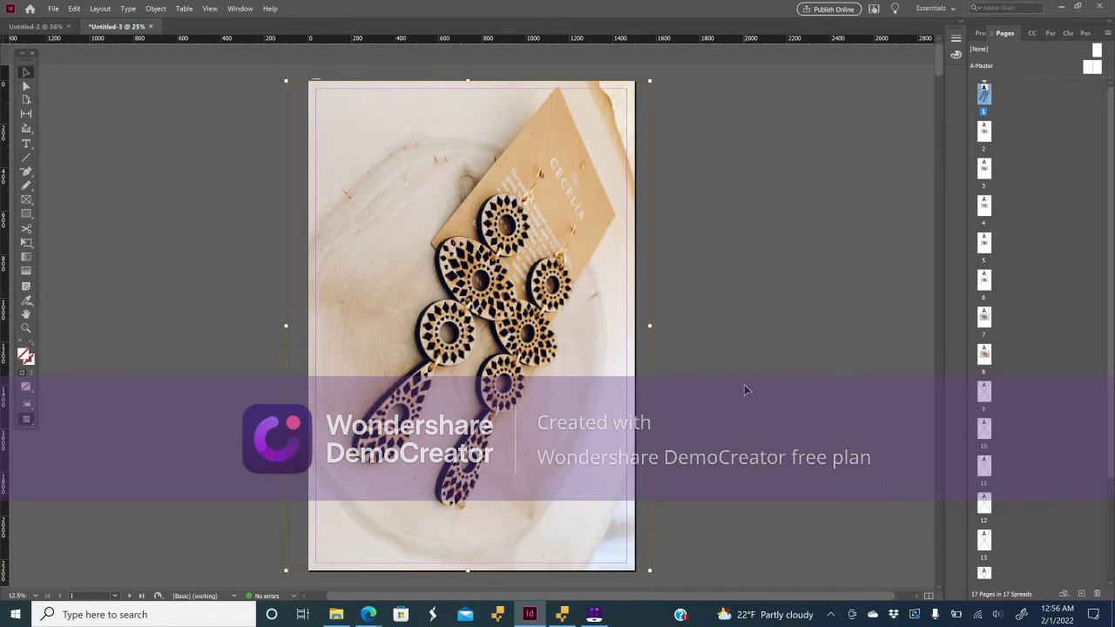
Try moving the whole picture frame to the left off page 1, and undo the move.
left_click(588, 378)
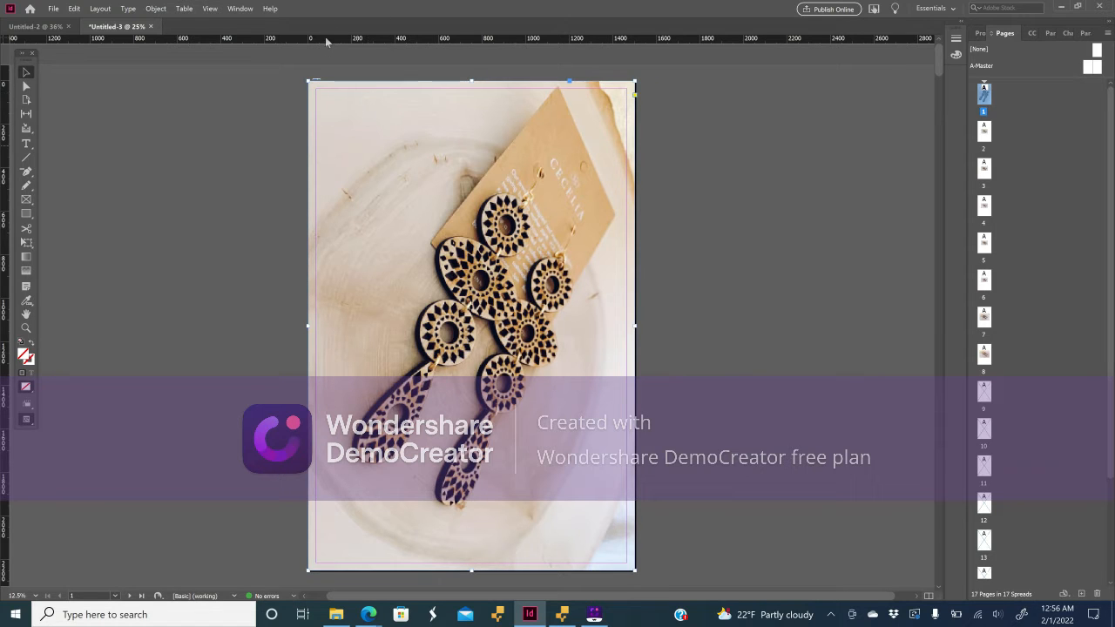
left_click(245, 131)
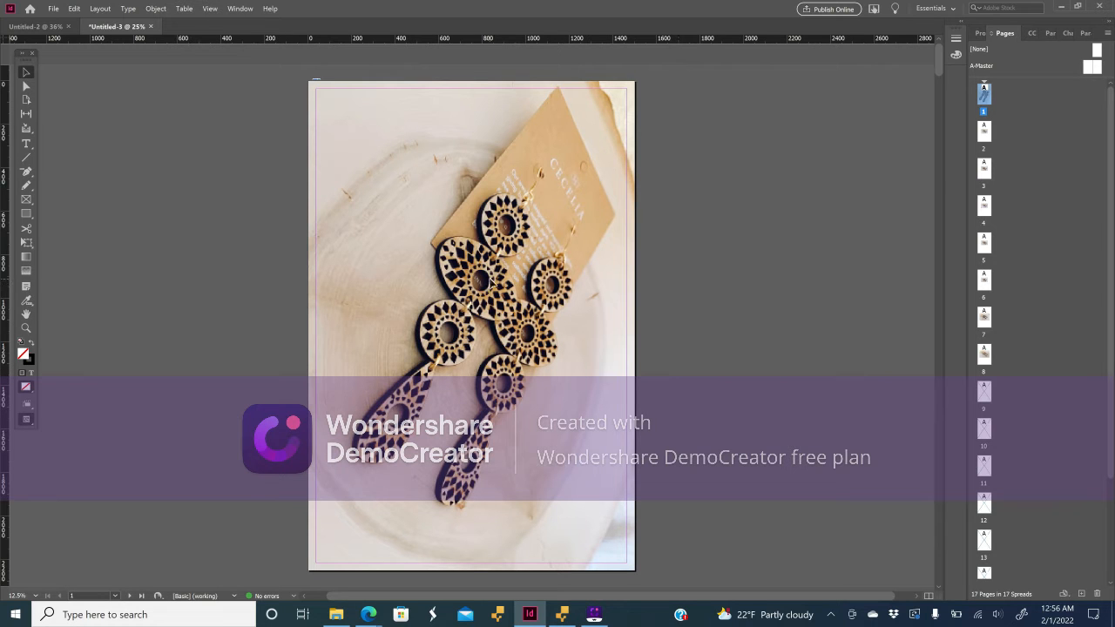
left_click(442, 262)
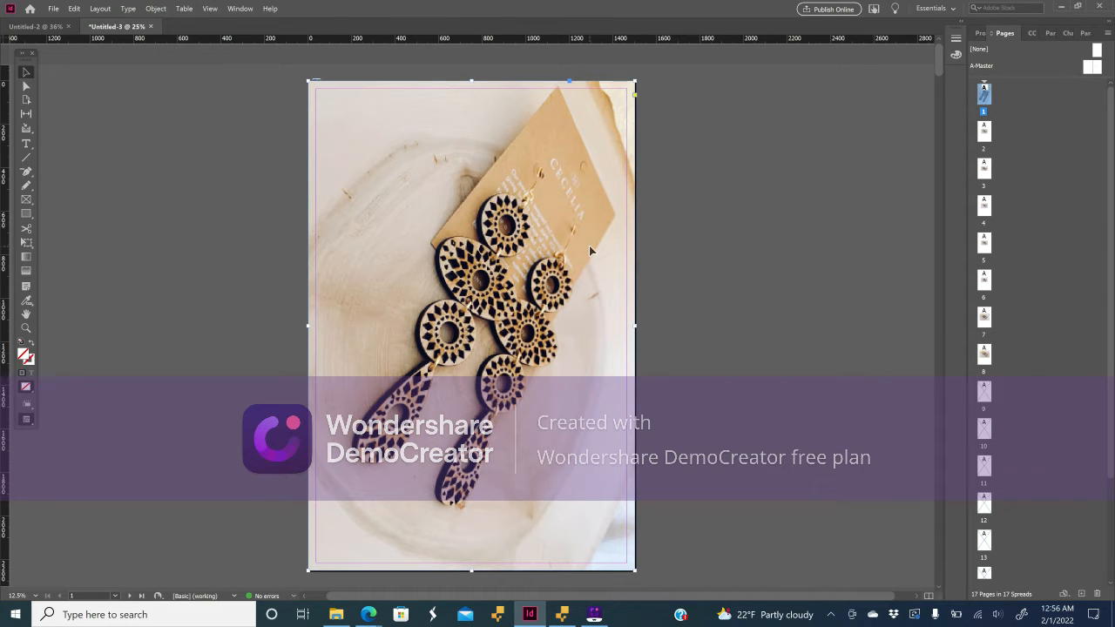
left_click_drag(589, 246, 526, 250)
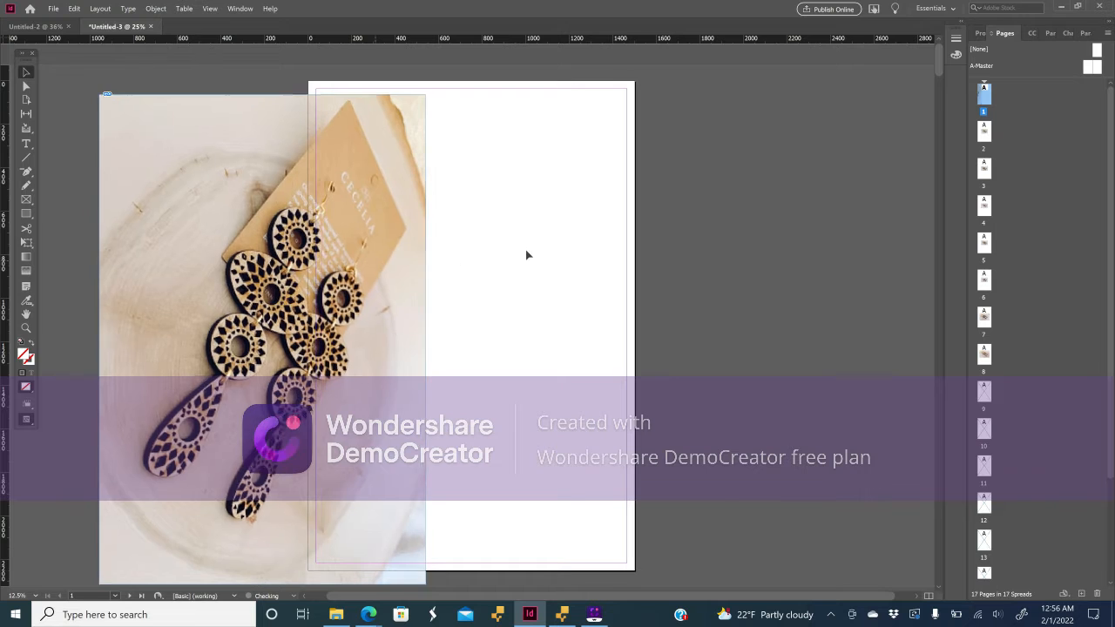
key("ctrl+z")
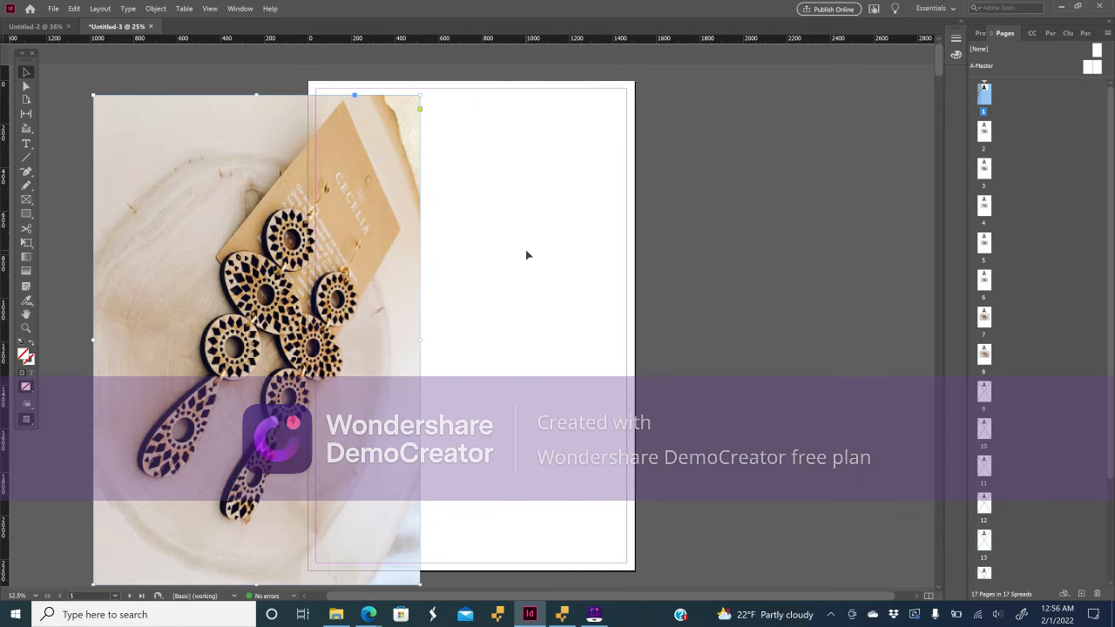
key("ctrl+z")
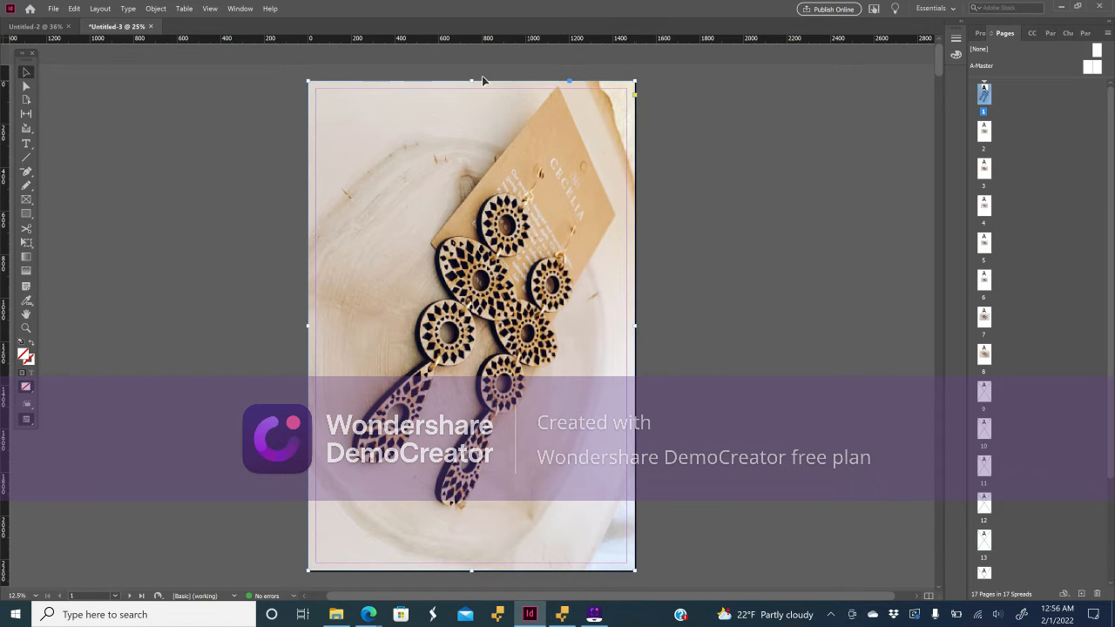
Select the earring photo inside its frame on page 1 and move it slightly right until it is centred on the page.
double_click(464, 213)
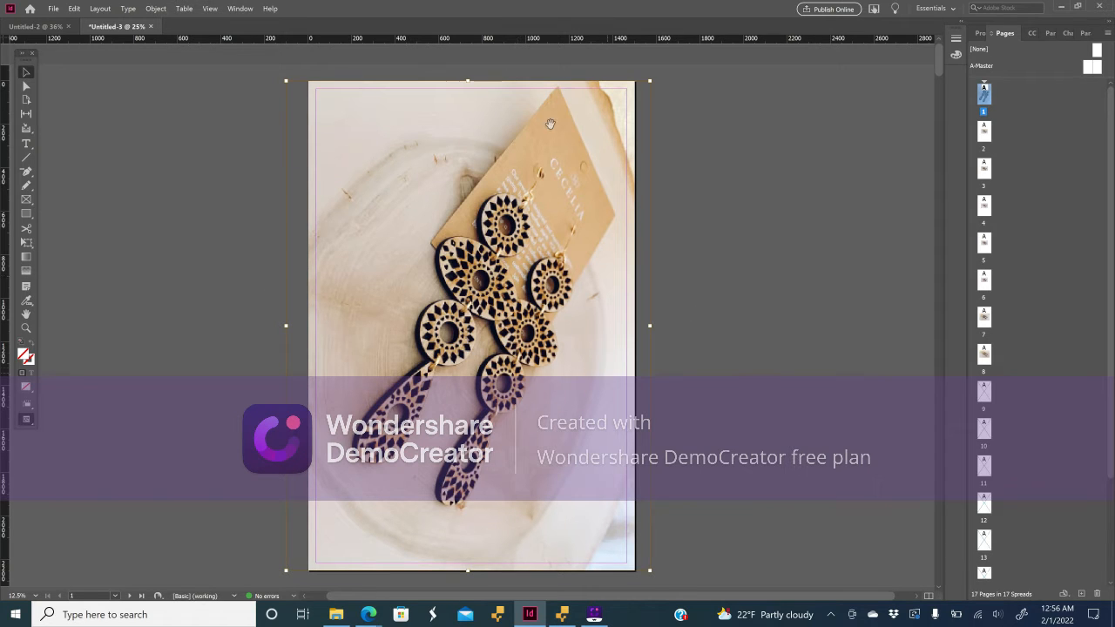
double_click(497, 306)
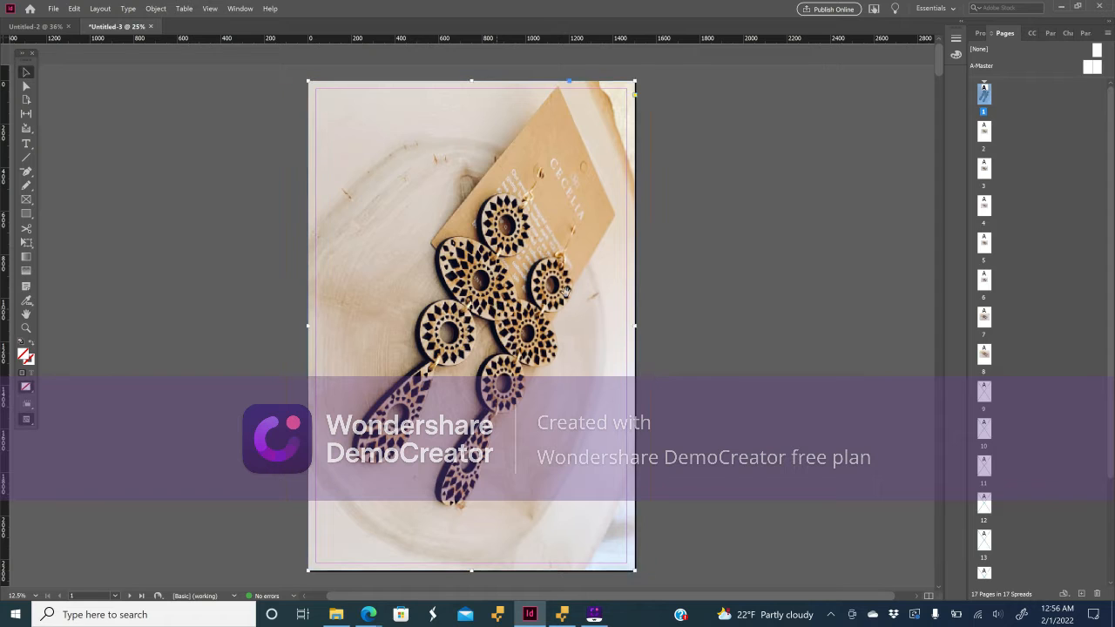
double_click(481, 300)
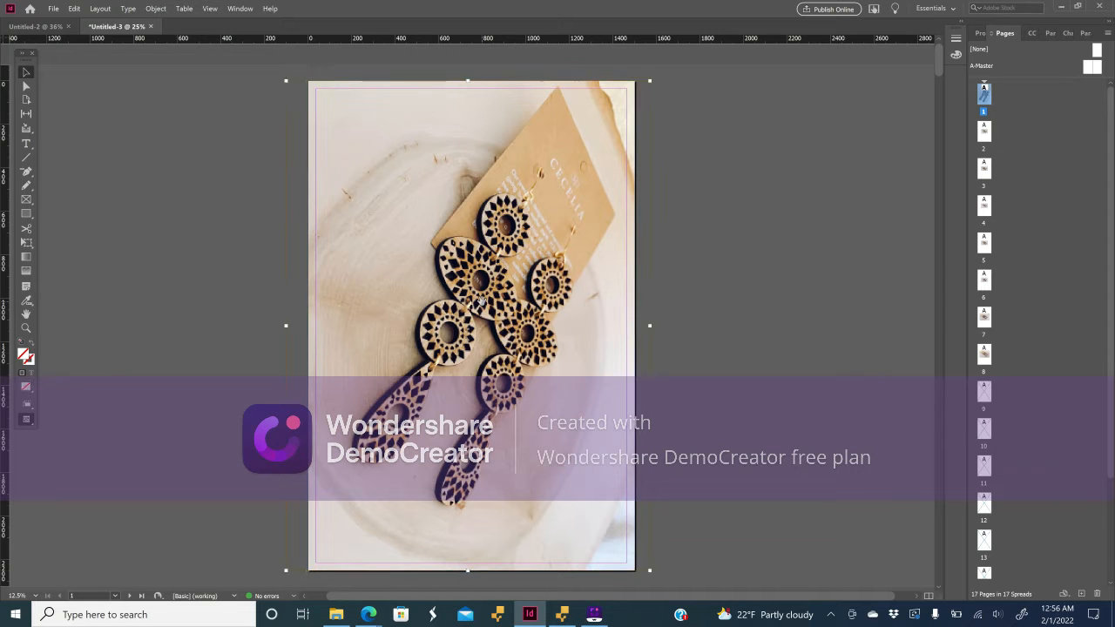
double_click(481, 301)
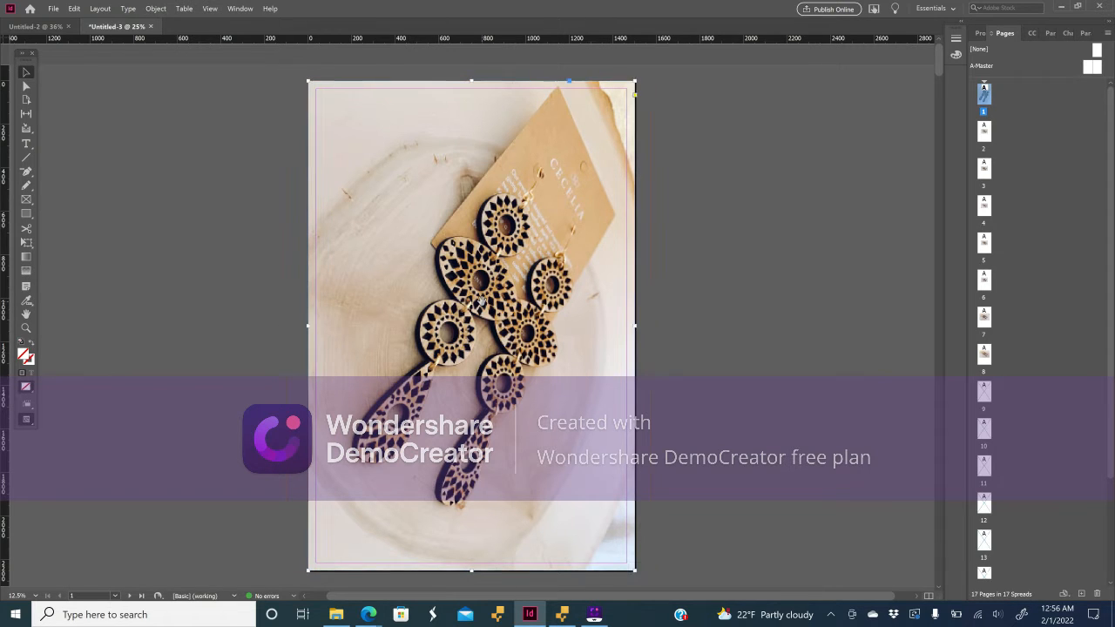
double_click(475, 312)
mouse_move(467, 311)
left_mouse_down()
mouse_move(490, 311)
mouse_move(465, 310)
mouse_move(472, 317)
left_mouse_up()
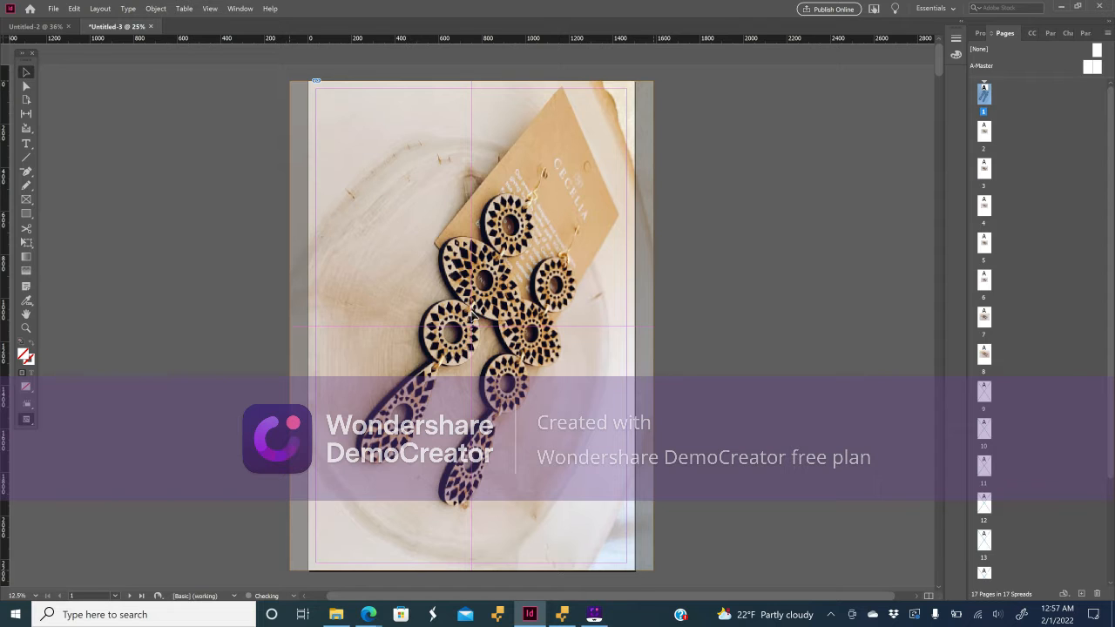
left_click_drag(471, 310, 471, 310)
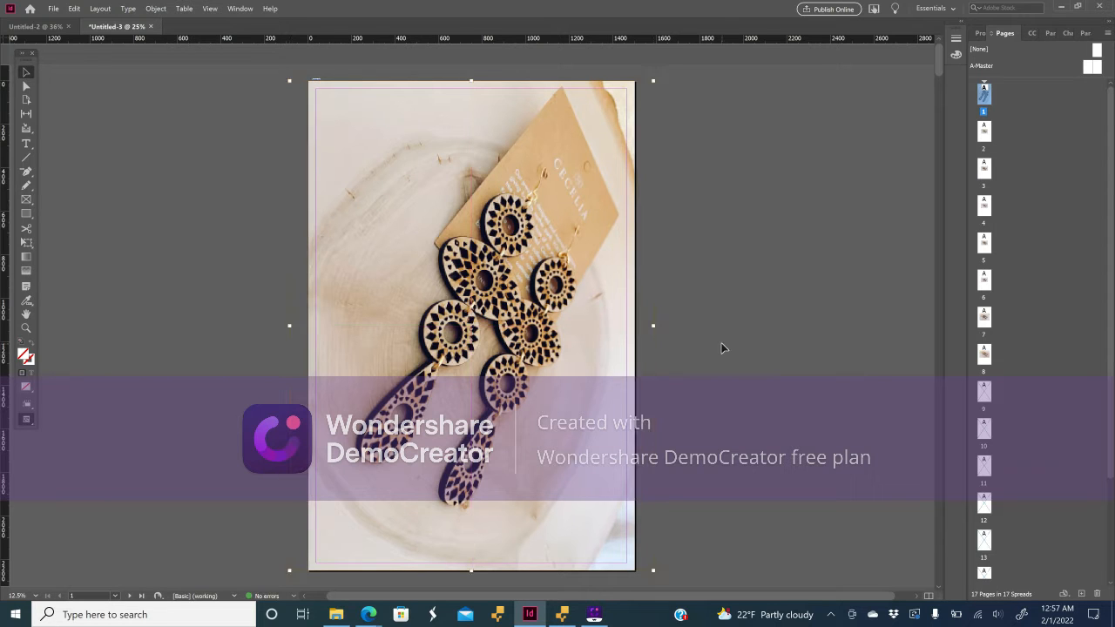
Select the small landscape earring photo on page 2.
scroll(721, 348, "down", 10)
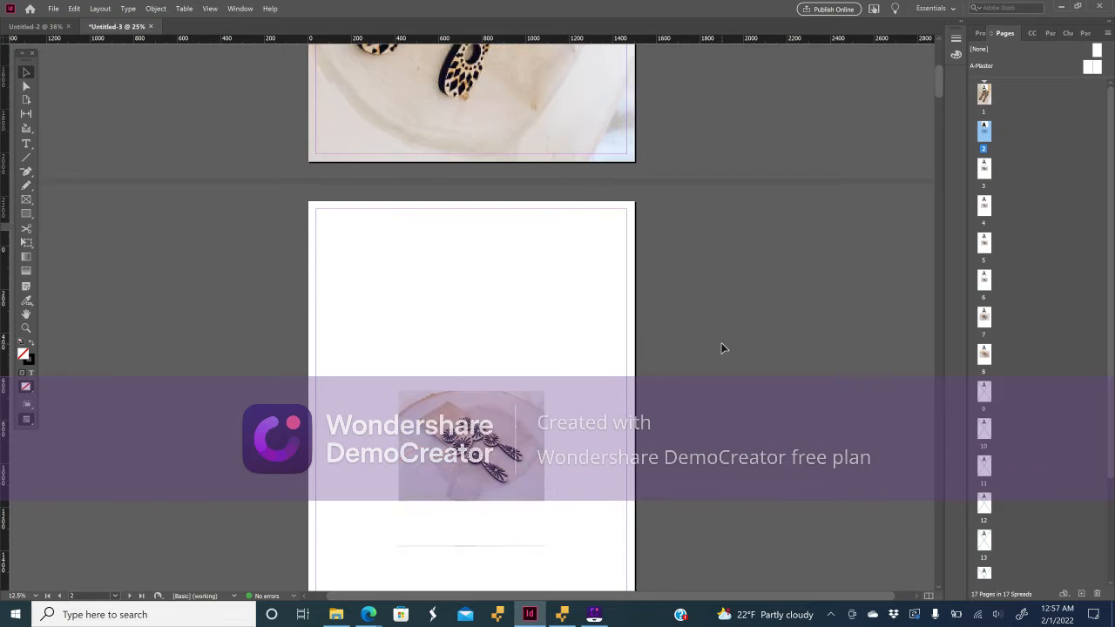
left_click(526, 282)
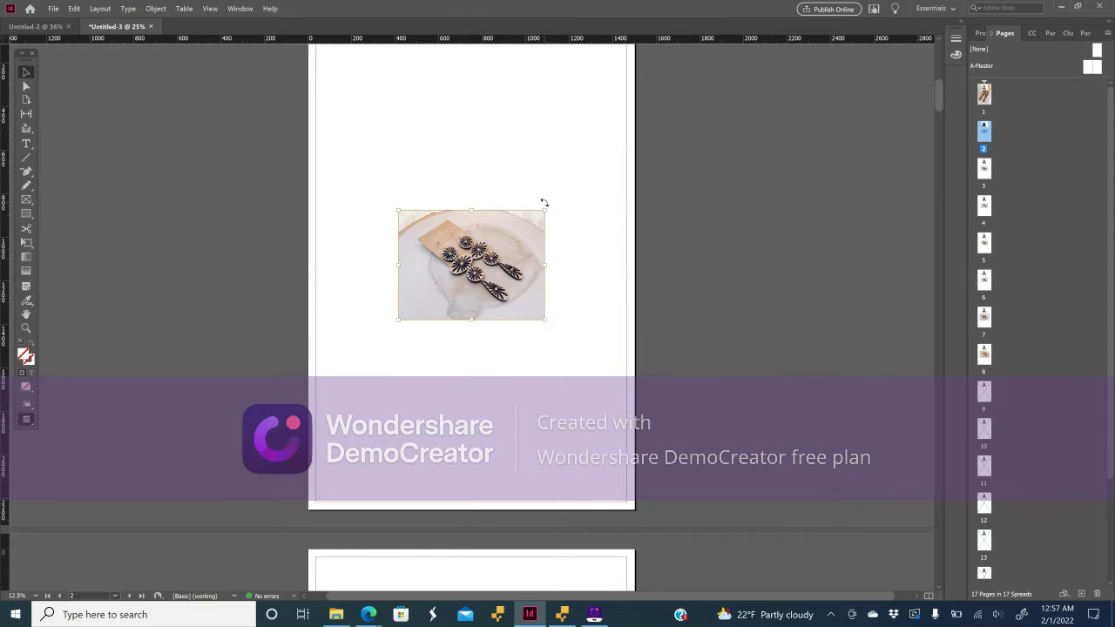
Rotate the landscape earring photo on page 2 upright and enlarge it to fill the page.
left_click_drag(548, 204, 485, 514)
scroll(485, 392, "up", 3)
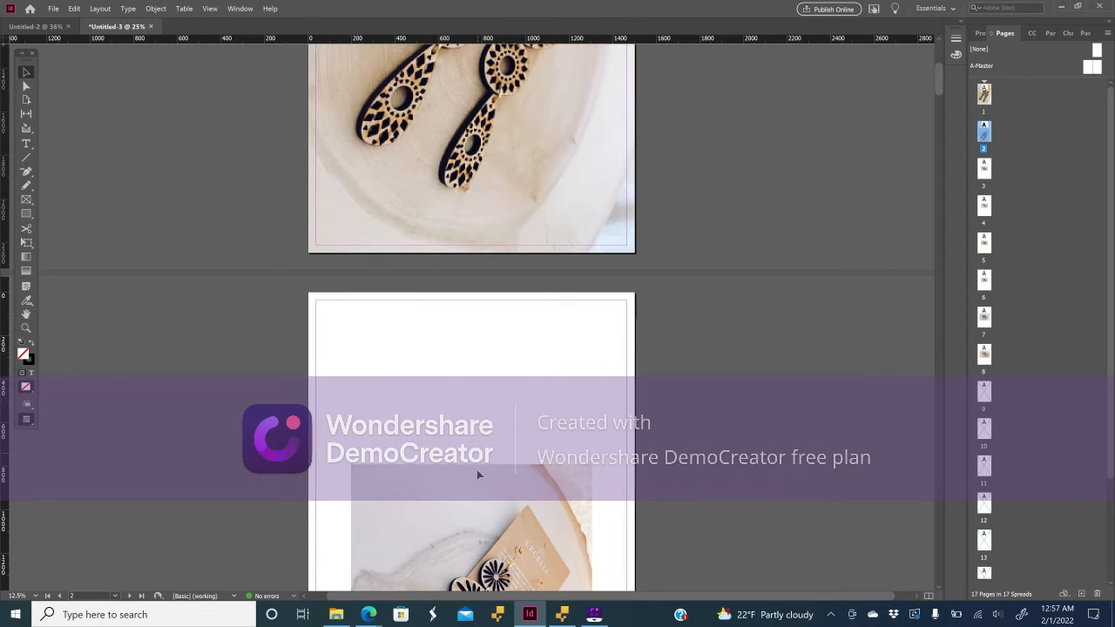
left_click(476, 513)
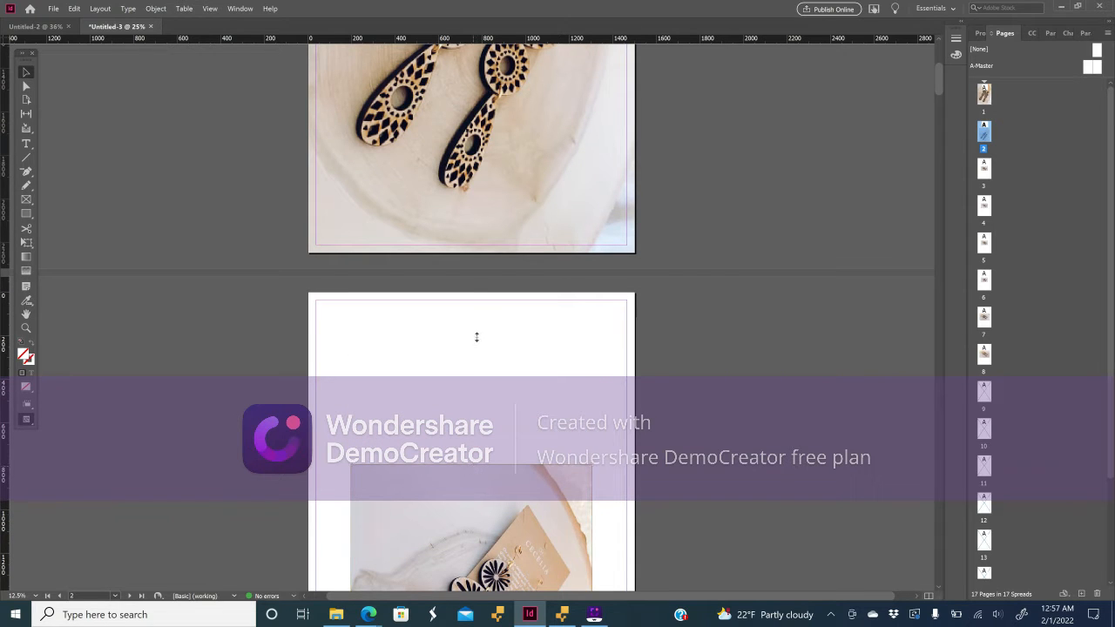
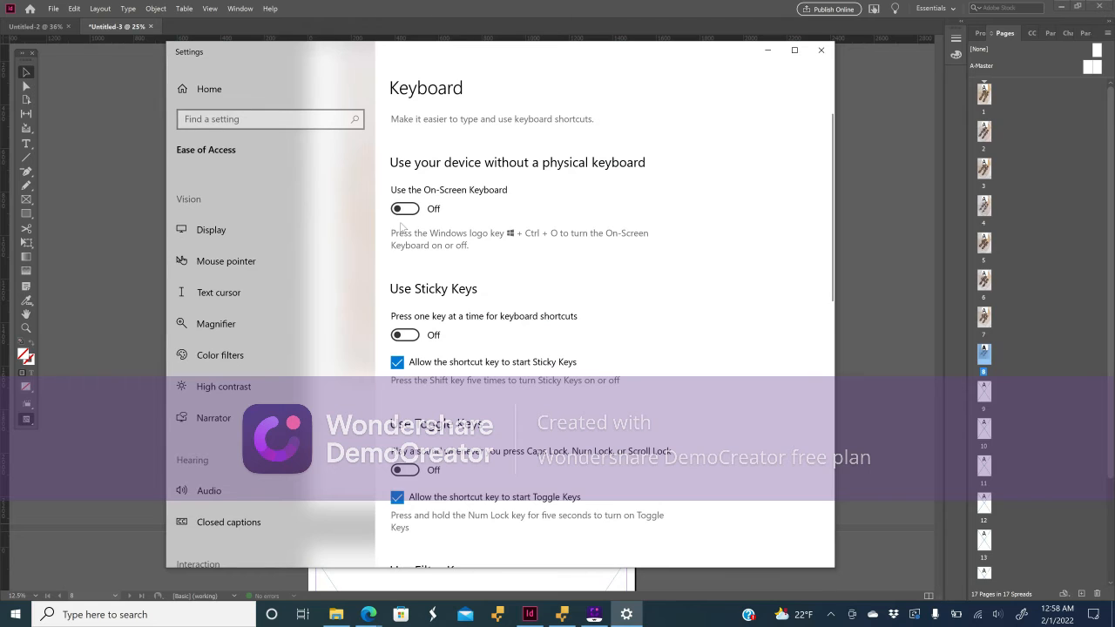
Disable the shortcut key that starts Sticky Keys in the Windows keyboard settings and close the settings.
left_click(397, 362)
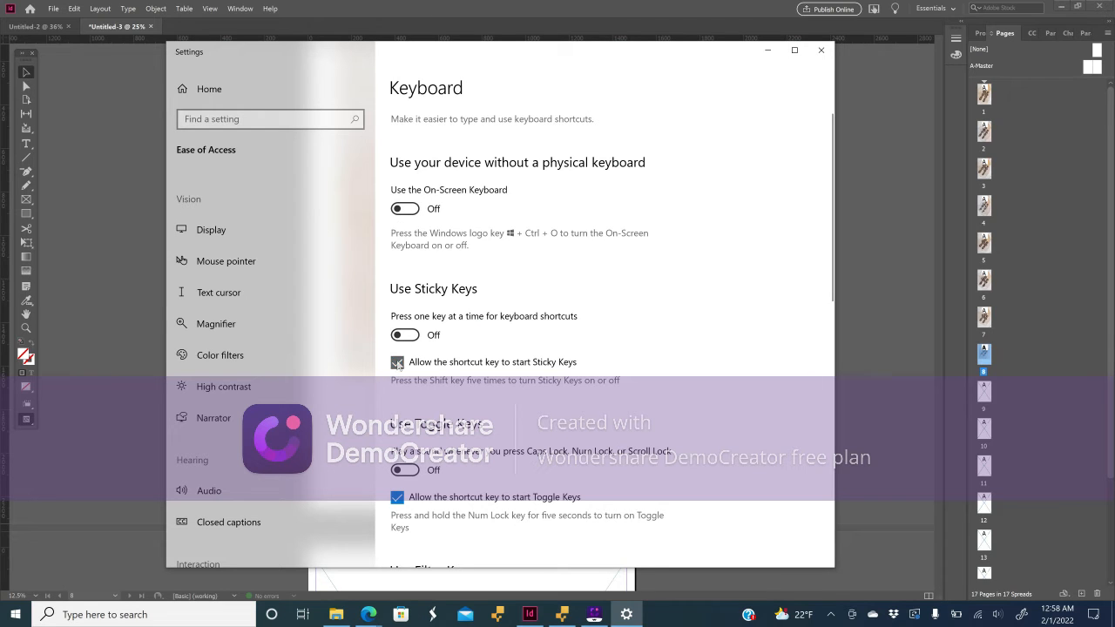
left_click(820, 52)
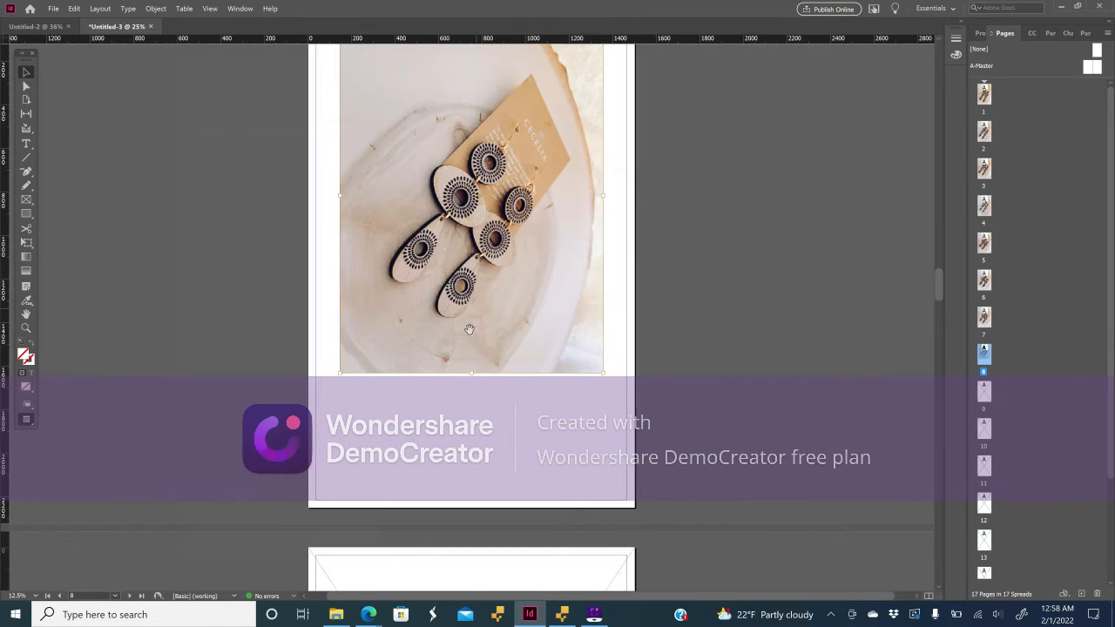
Enlarge the rotated earring photo on page 8 proportionally until it covers the whole page.
left_click_drag(472, 378, 452, 510)
scroll(450, 510, "down", 5)
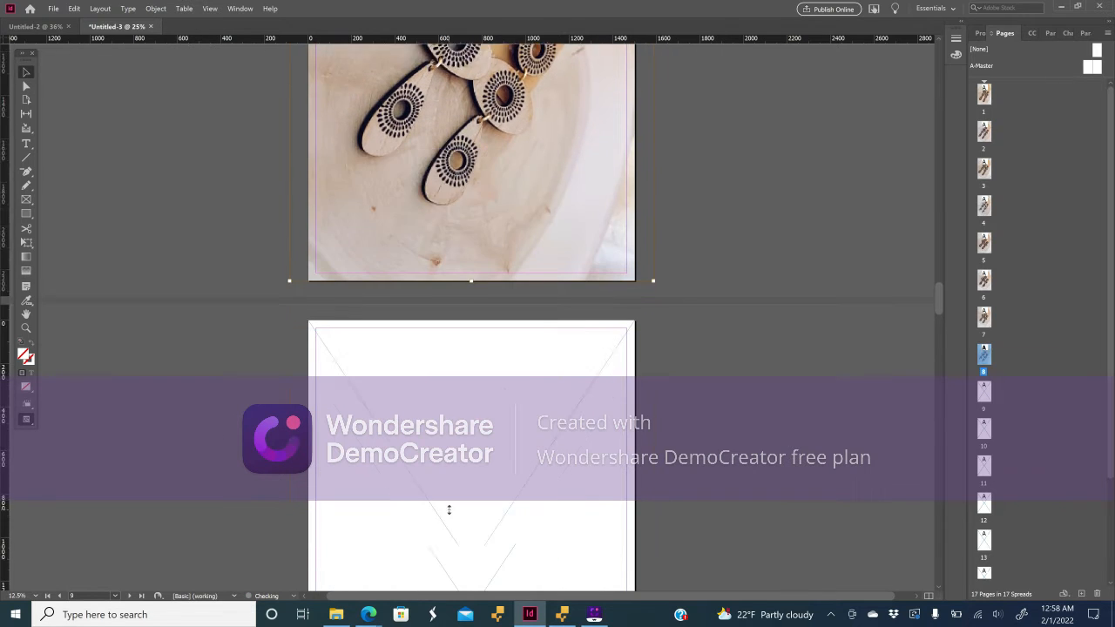
scroll(679, 339, "up", 5)
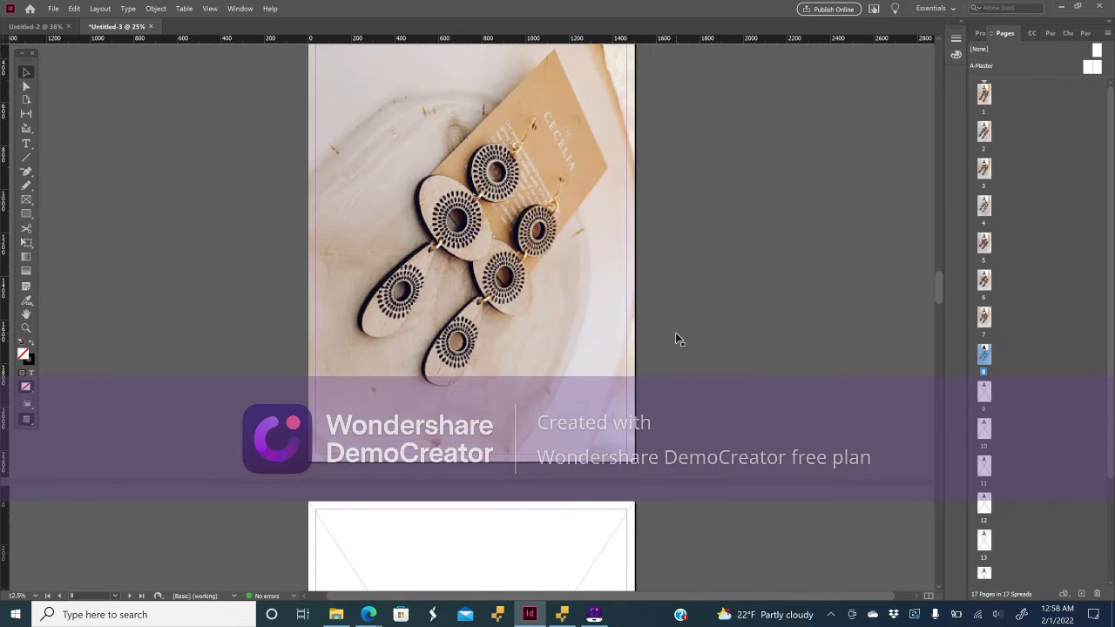
scroll(678, 339, "up", 3)
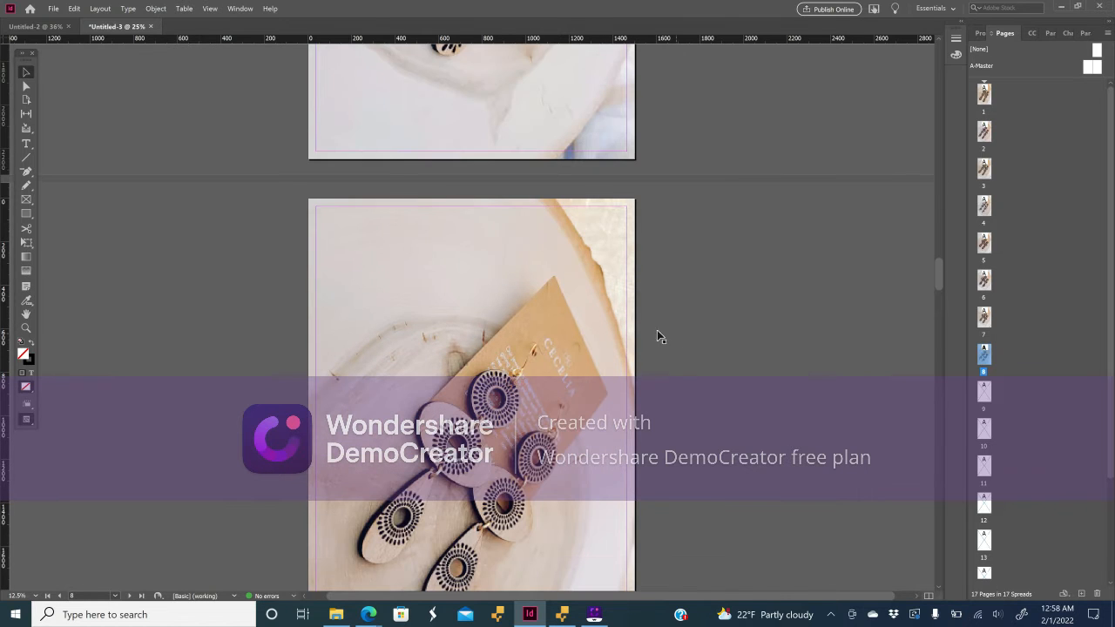
Start exporting the document and browse to AA-JEWELRY > AA JEWELRY PHOTOS as the destination.
left_click(52, 9)
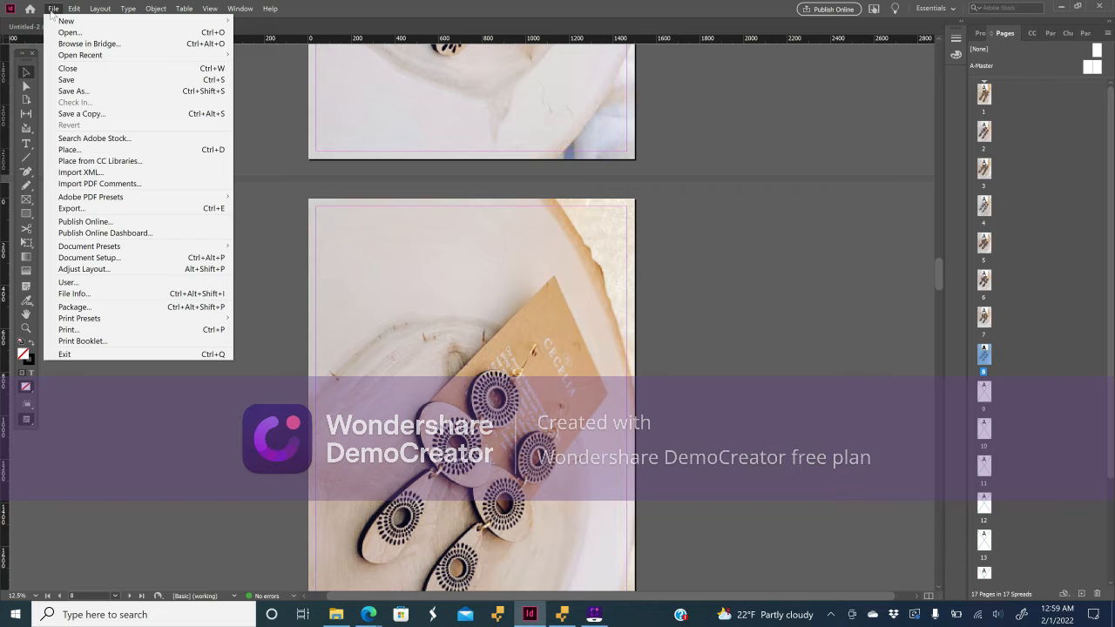
left_click(107, 208)
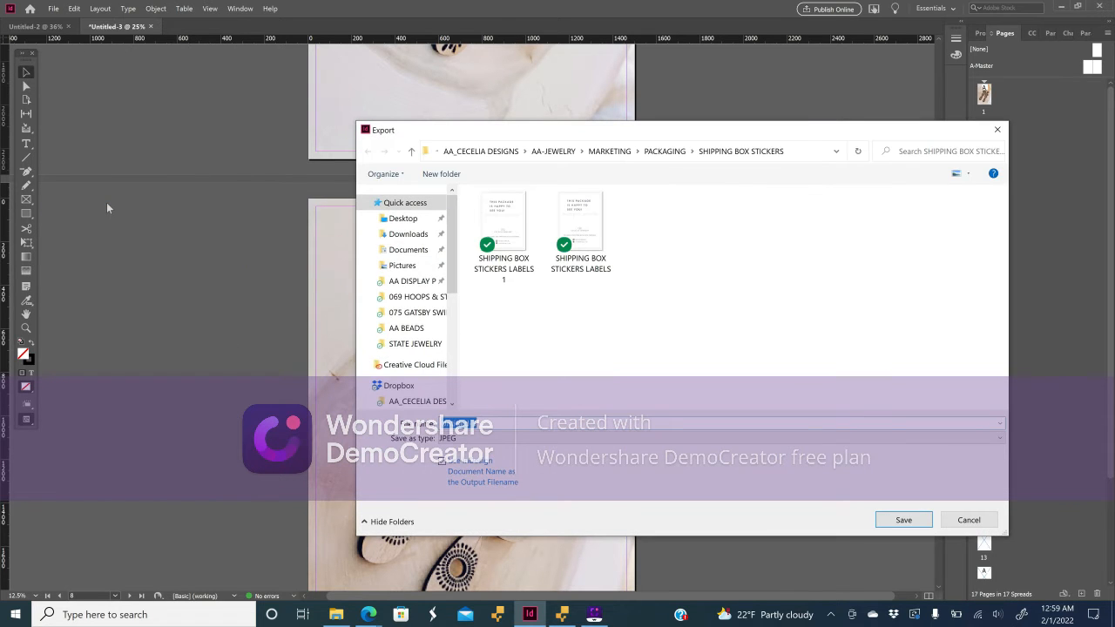
left_click(553, 150)
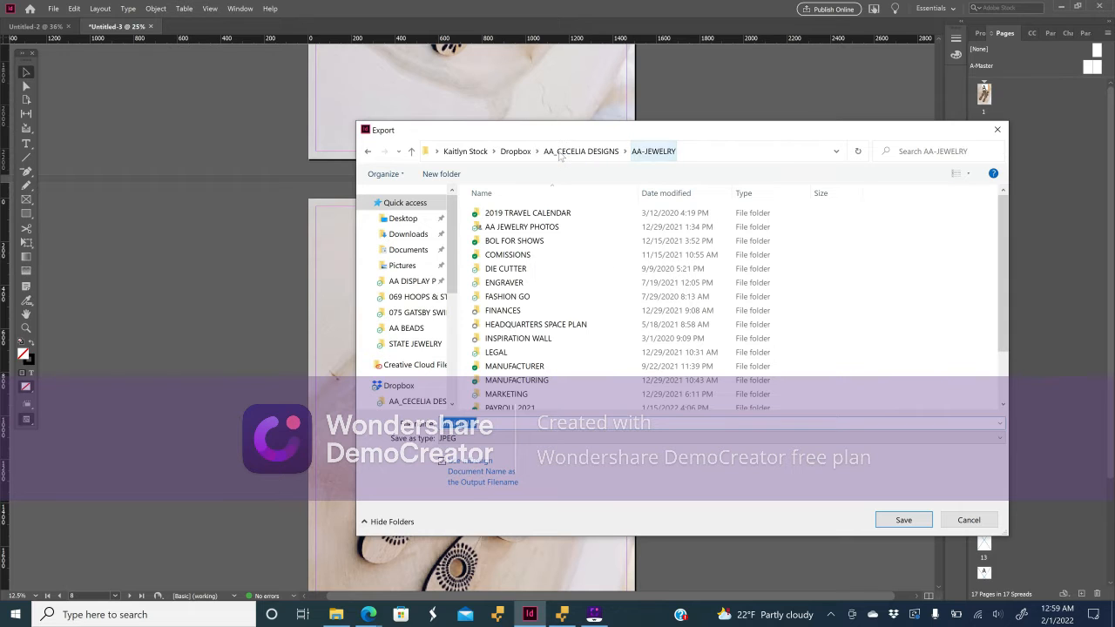
double_click(548, 228)
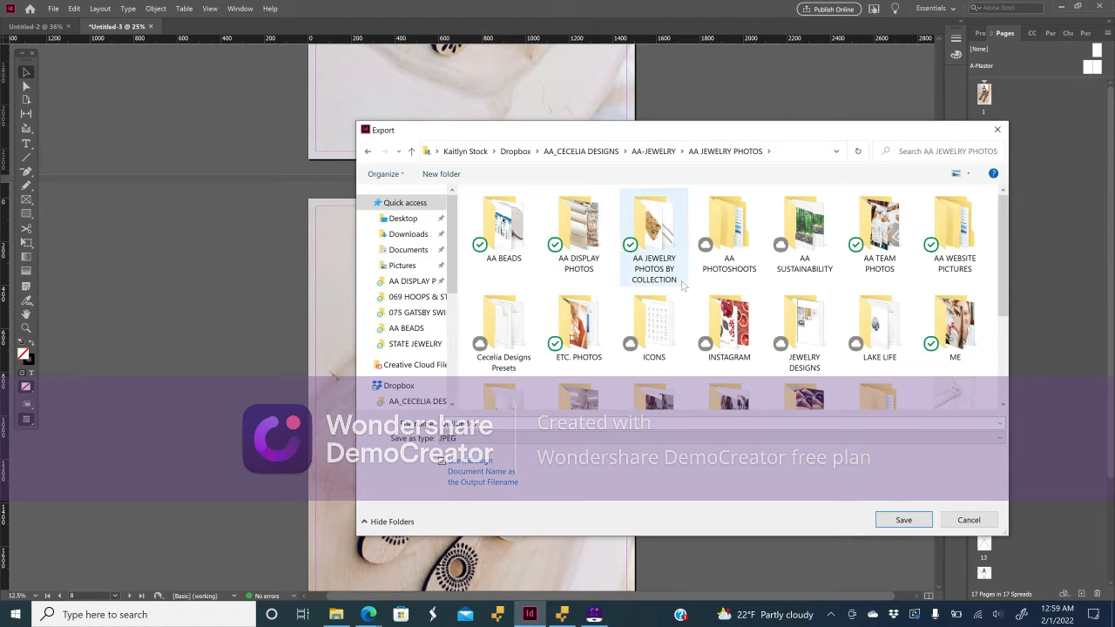
scroll(684, 285, "down", 3)
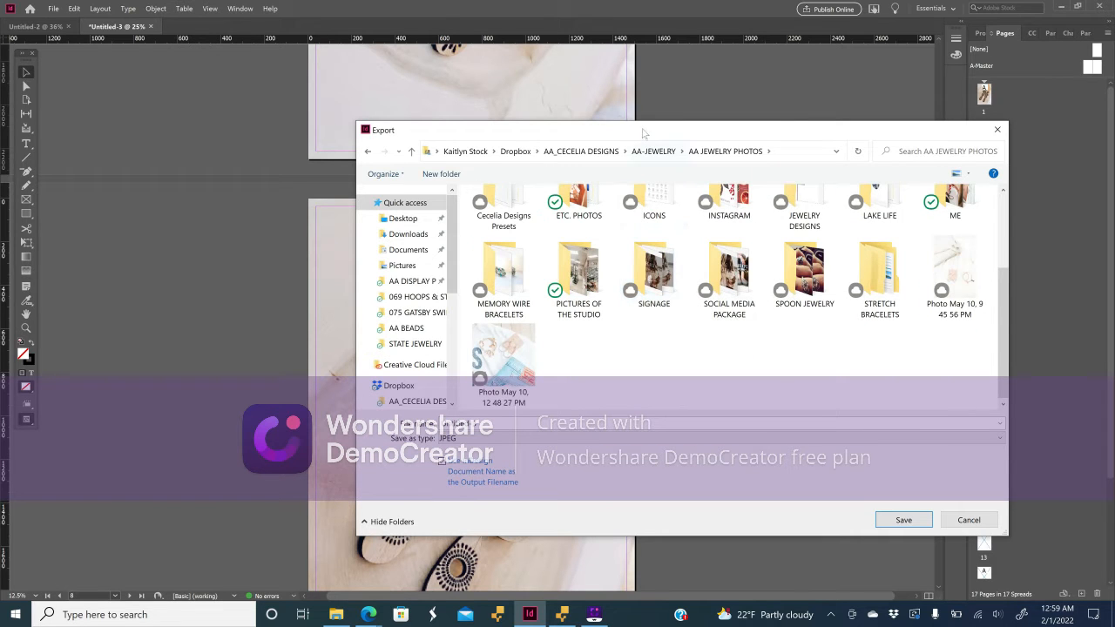
Create a folder named AA FASHION GO inside AA JEWELRY PHOTOS and open it.
left_click_drag(488, 130, 488, 50)
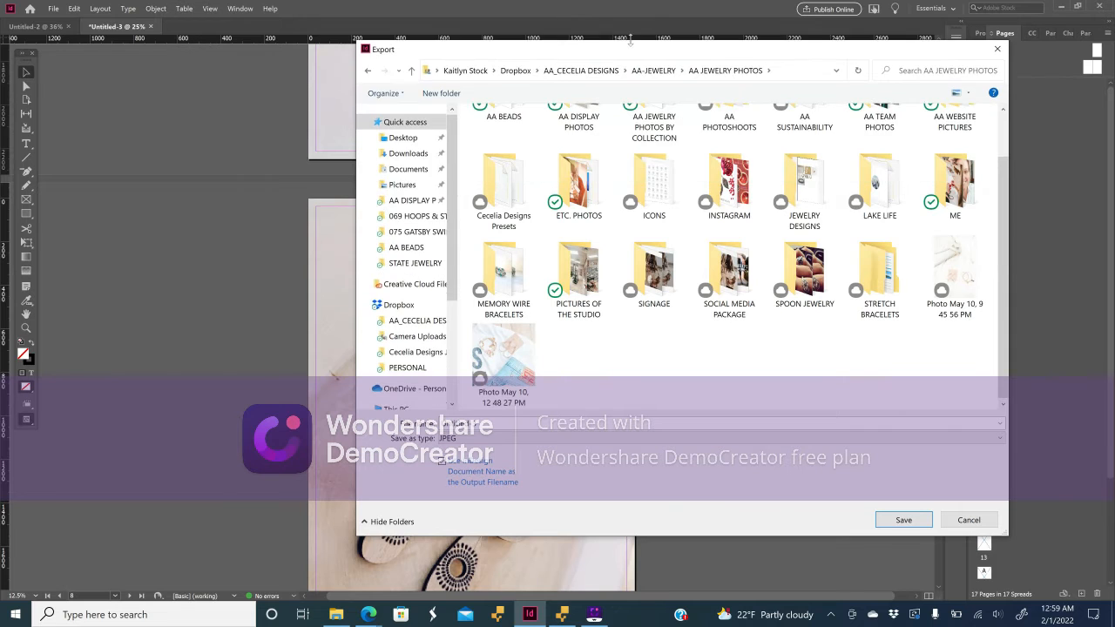
scroll(579, 261, "up", 2)
left_click(439, 94)
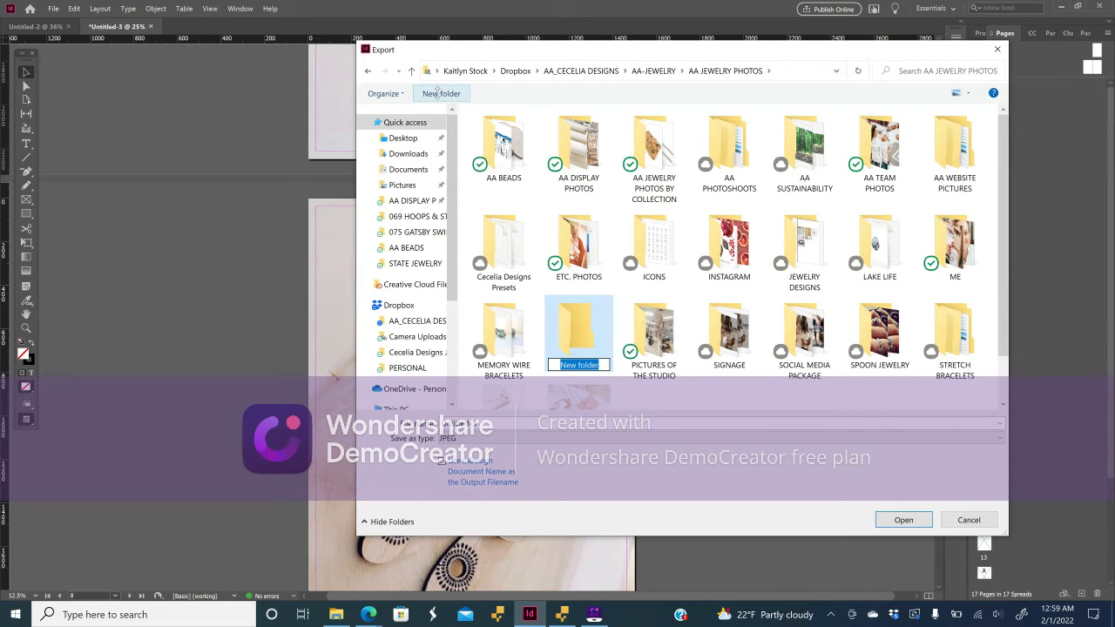
type("AA FASHION GO")
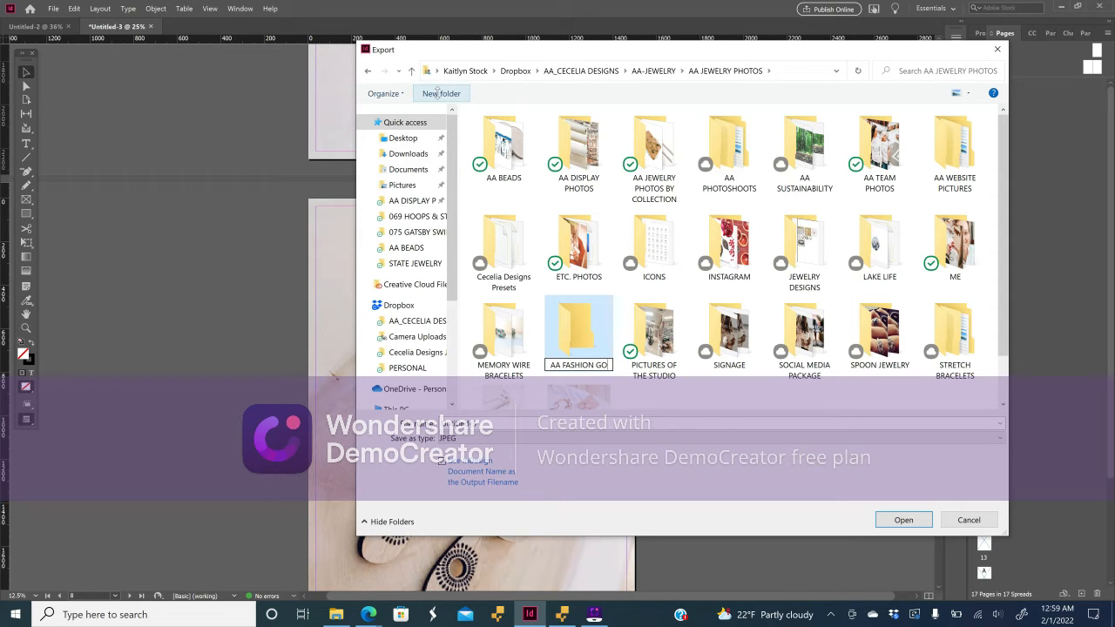
key("Return")
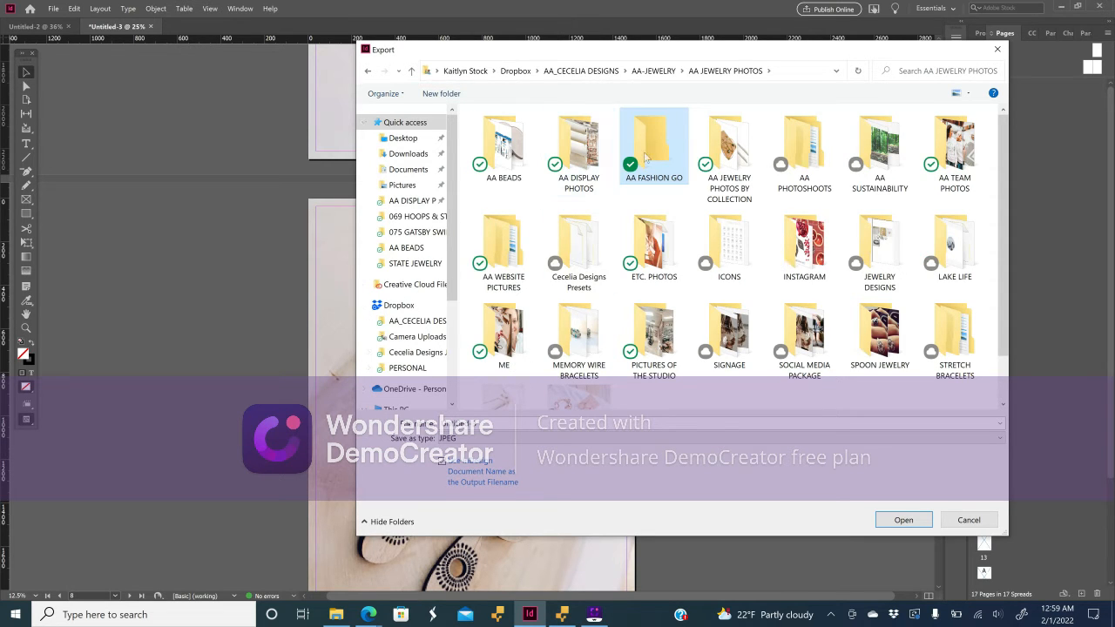
double_click(645, 157)
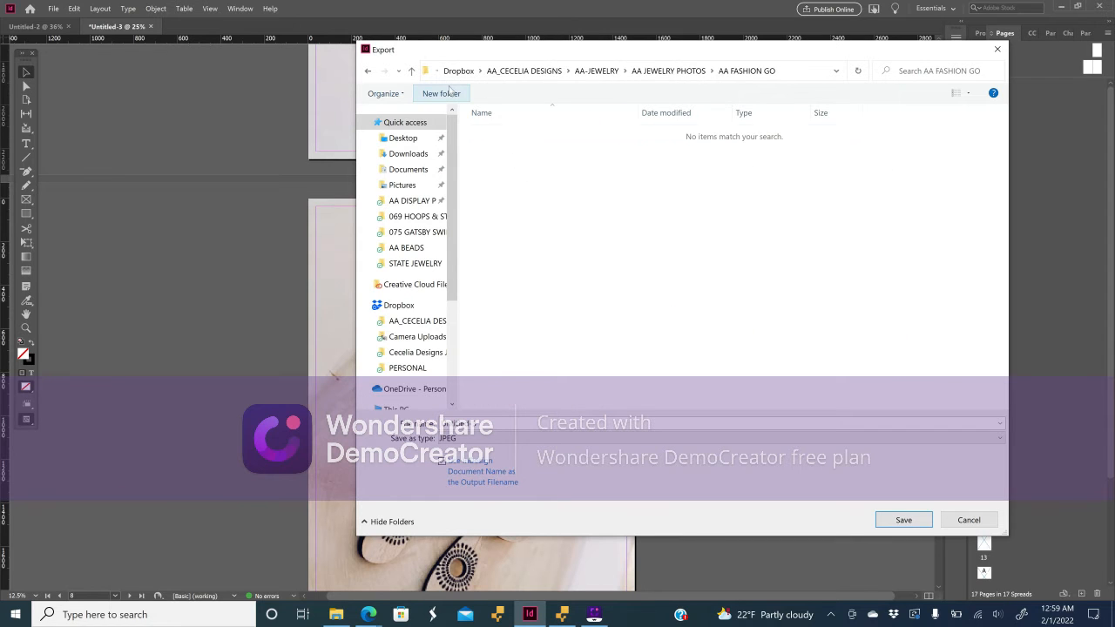
Create a subfolder named 039 inside AA FASHION GO and open it.
left_click(450, 91)
type("039")
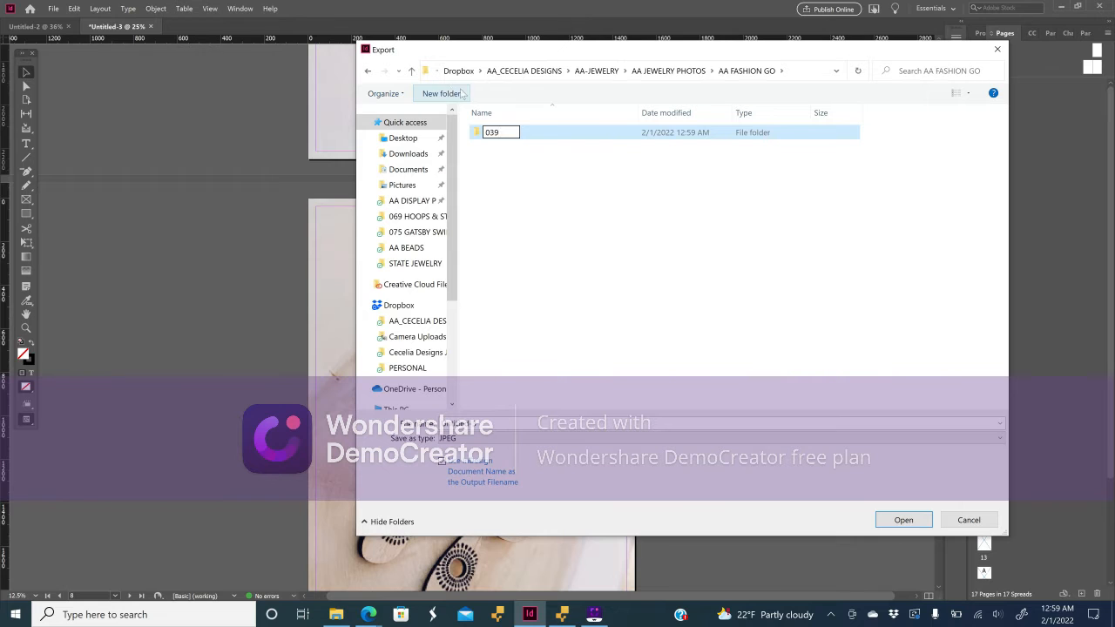
key("Return")
key("Return")
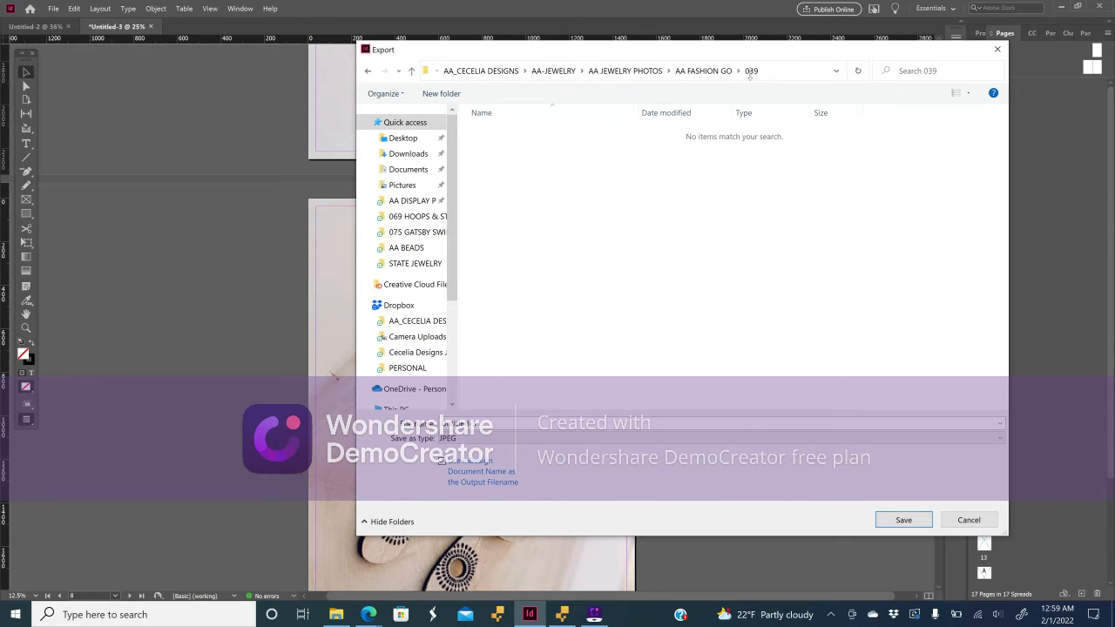
Review the folder path from AA JEWELRY PHOTOS through AA FASHION GO down to the 039 folder.
left_click(704, 71)
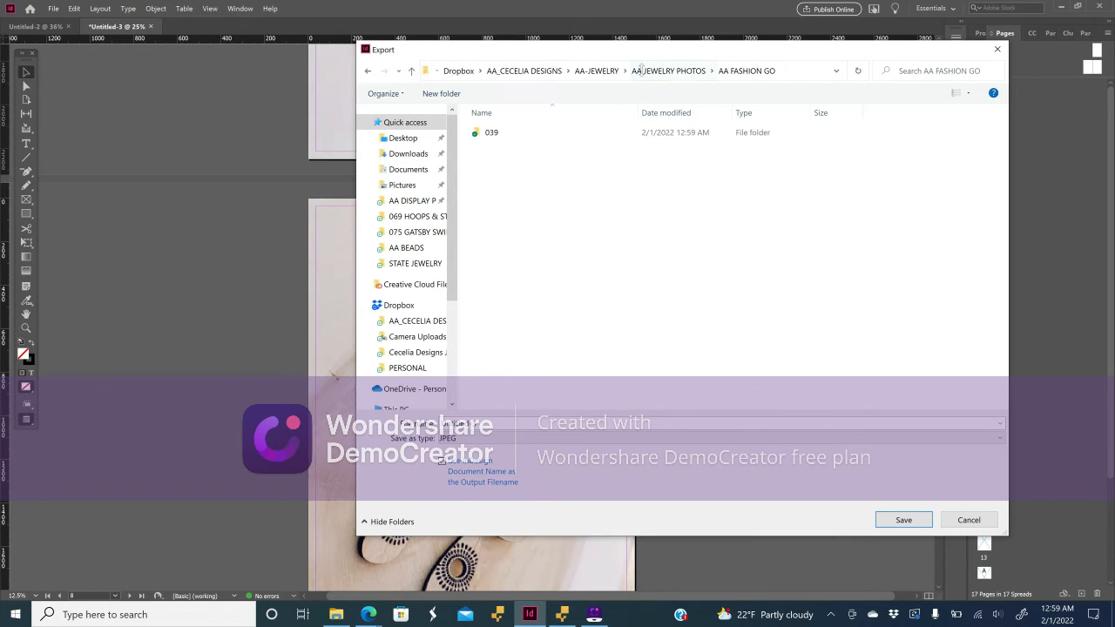
left_click(686, 72)
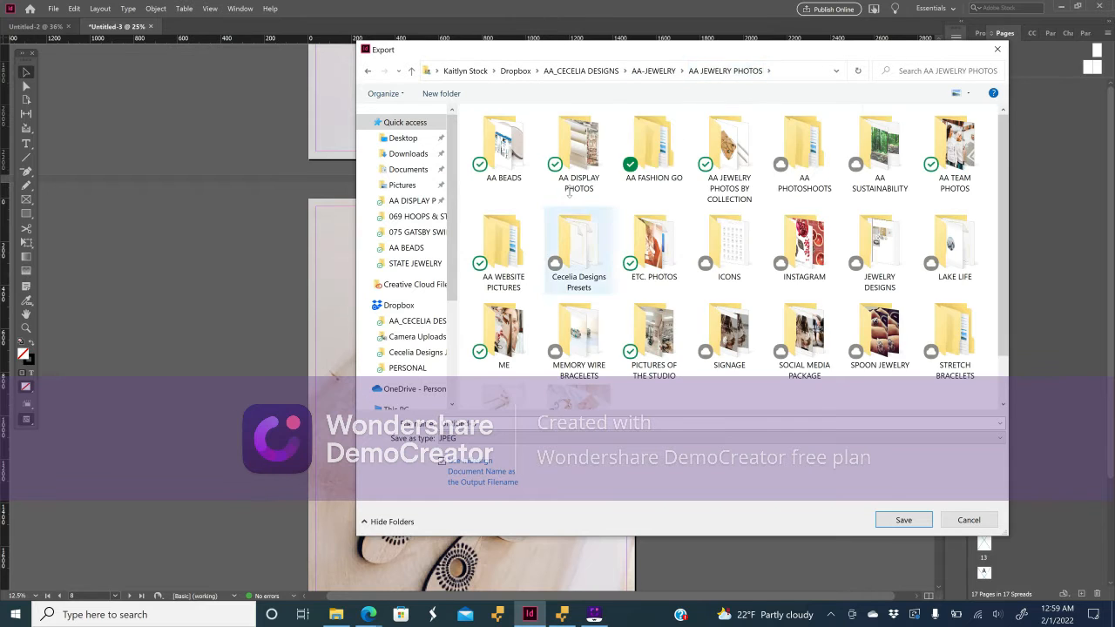
double_click(655, 144)
double_click(549, 132)
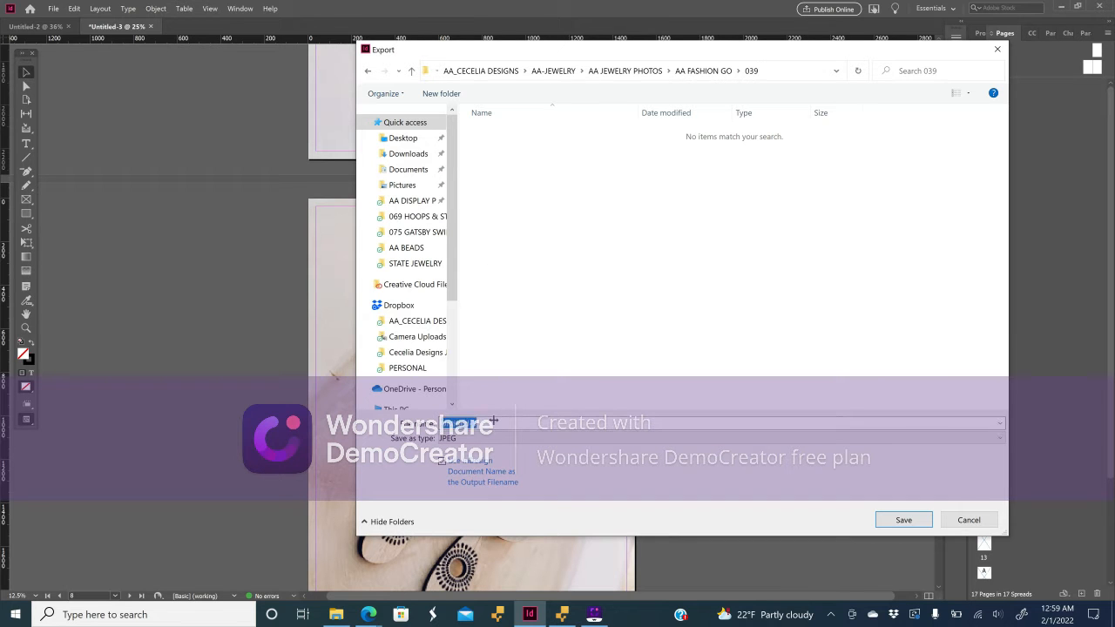
left_click(902, 520)
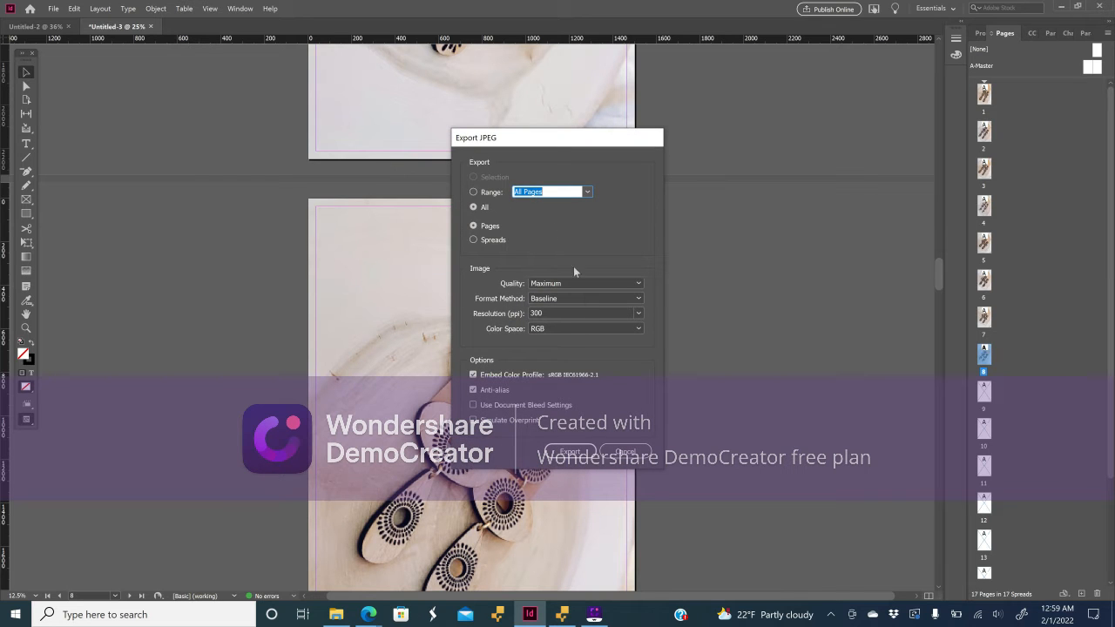
left_click(626, 452)
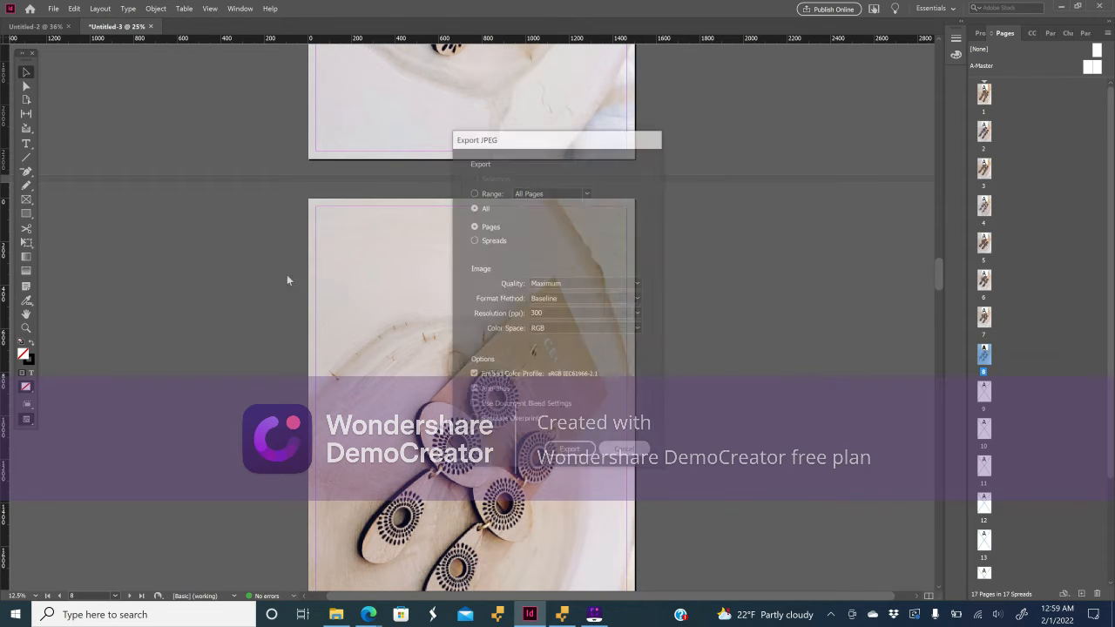
left_click(54, 9)
left_click(98, 208)
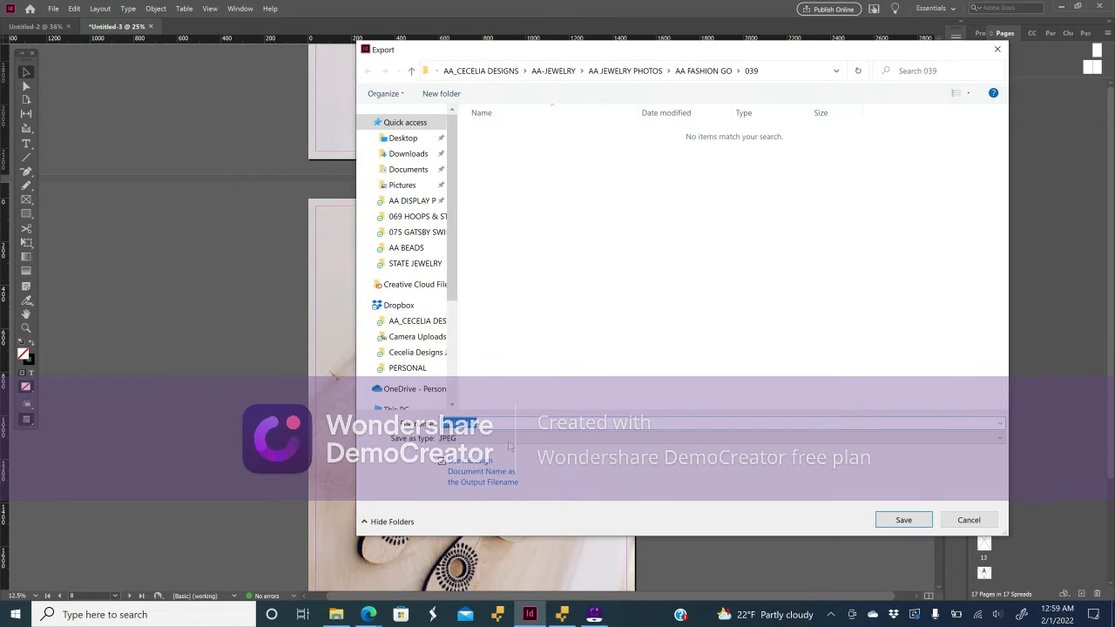
Choose JPEG as the export format, name the file 03, and save it in the 039 folder.
left_click(509, 442)
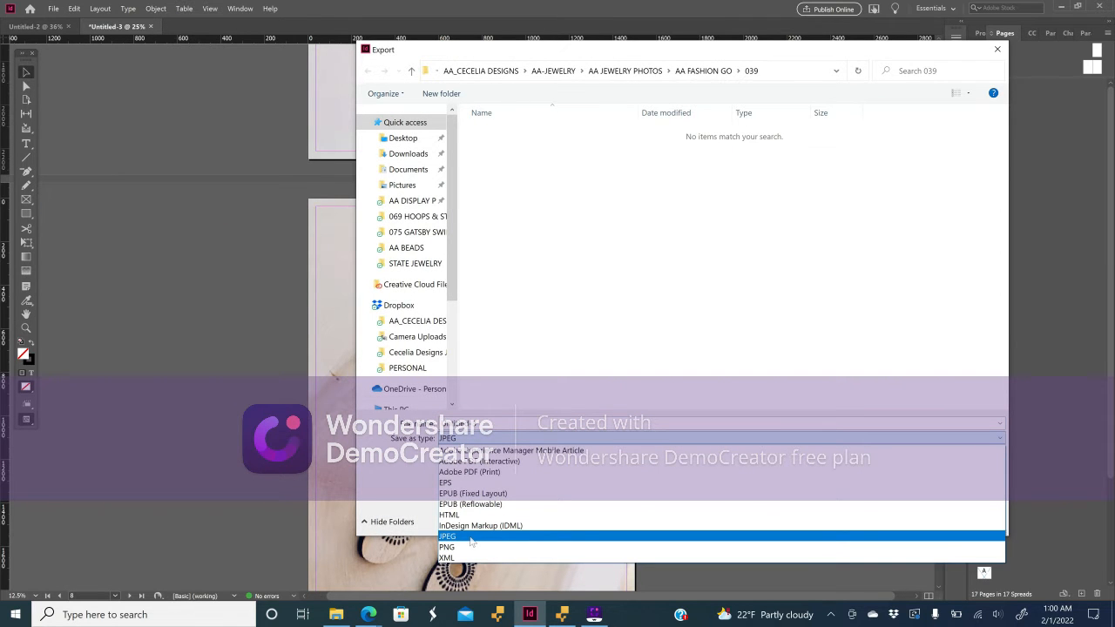
left_click(471, 538)
left_click(847, 420)
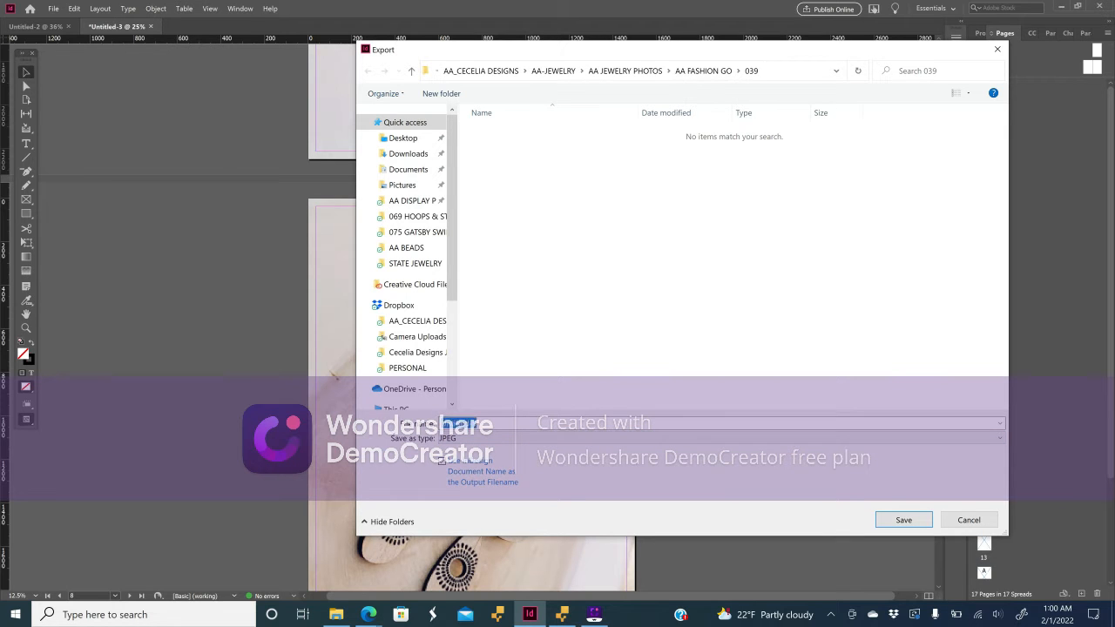
type("03")
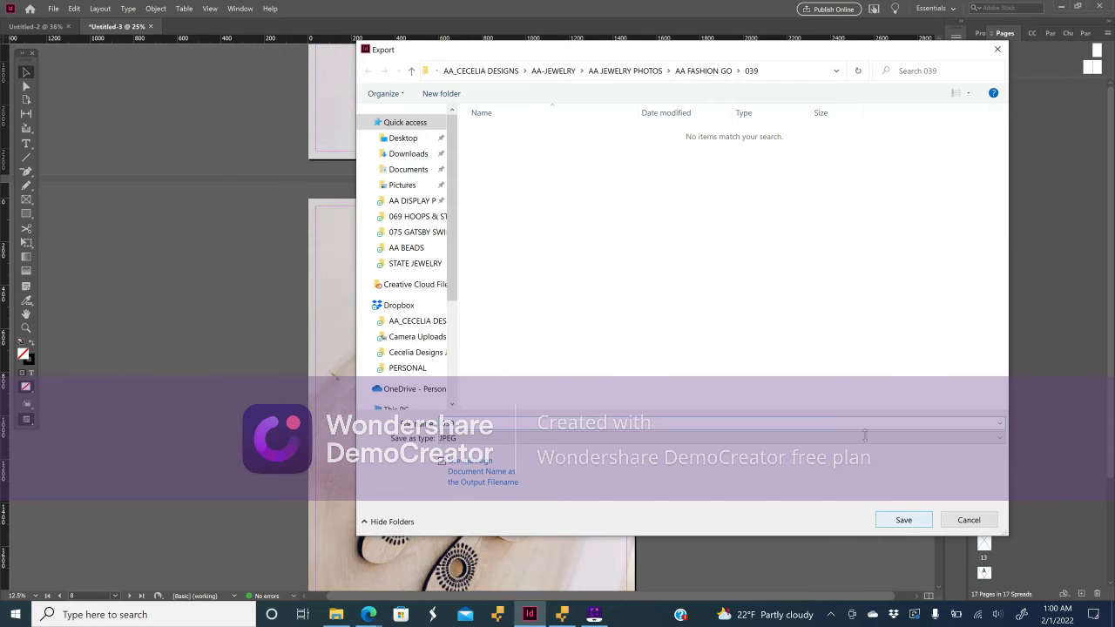
left_click(904, 520)
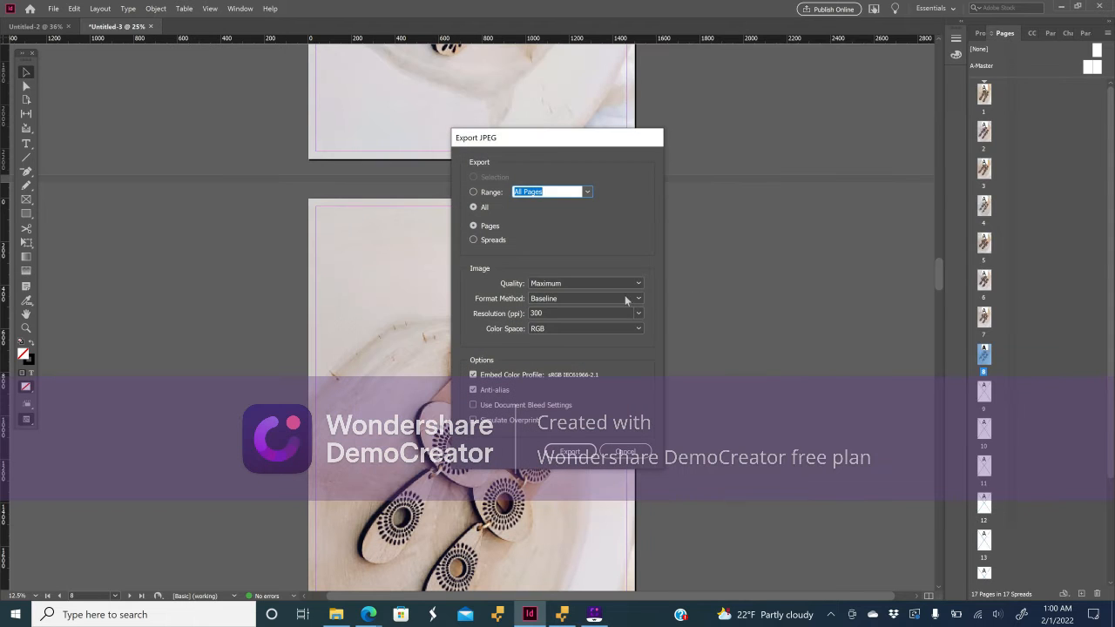
Set the JPEG export quality to High and the resolution to 150 ppi.
left_click(622, 282)
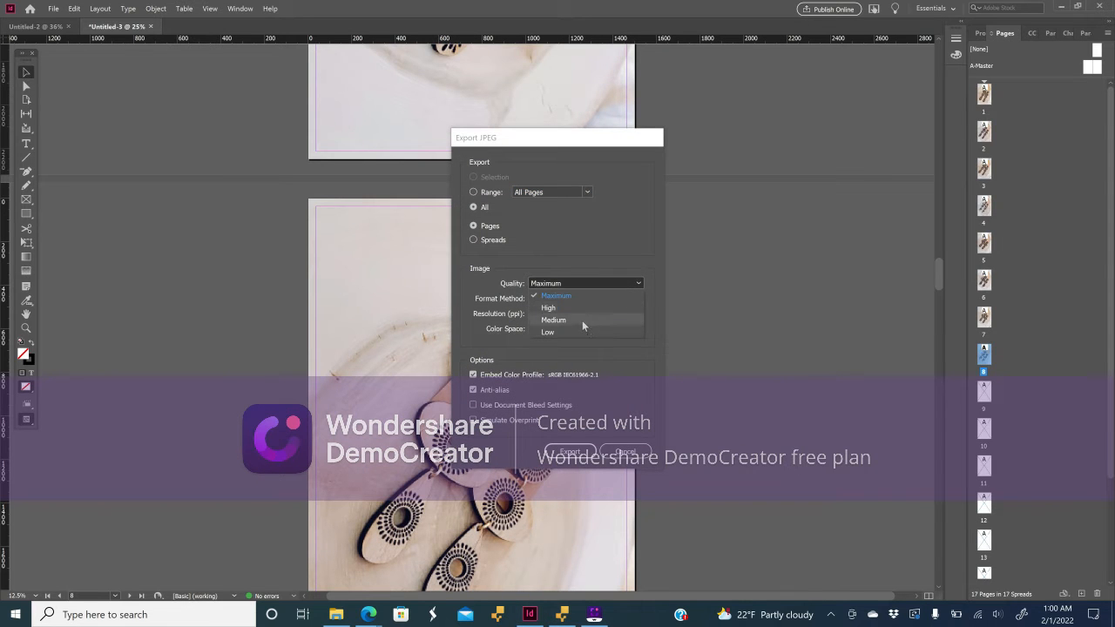
left_click(575, 308)
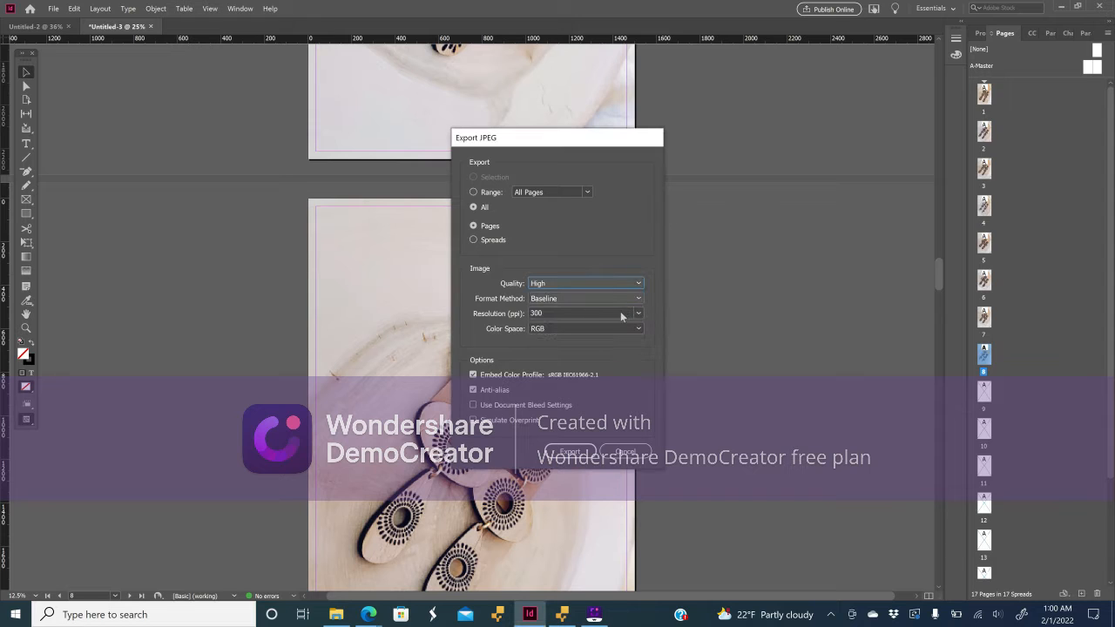
left_click(621, 313)
left_click(638, 313)
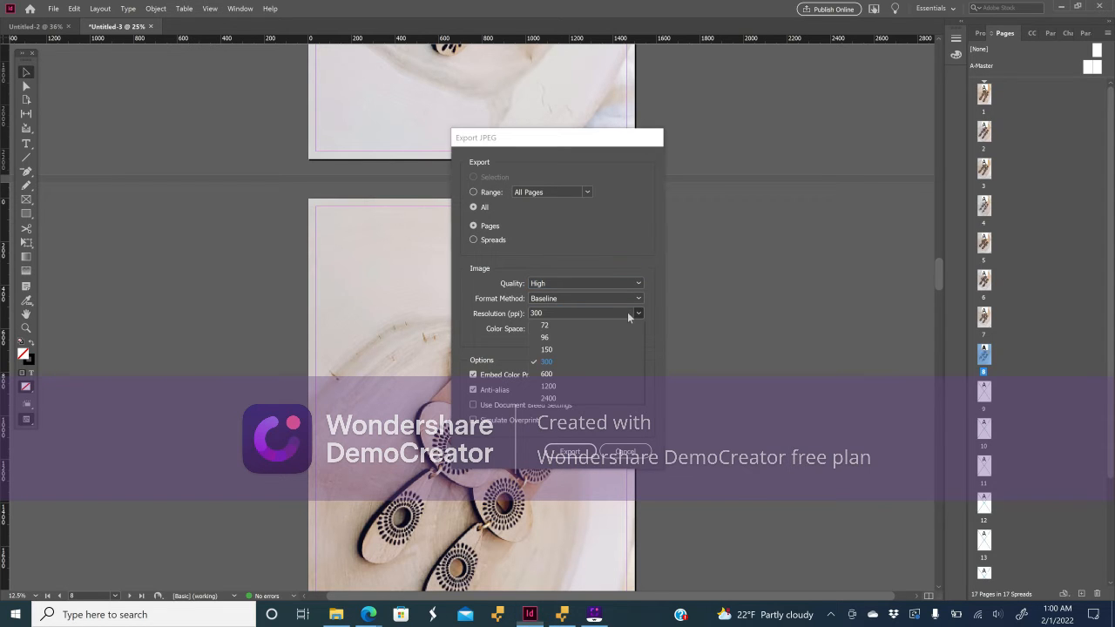
left_click(549, 349)
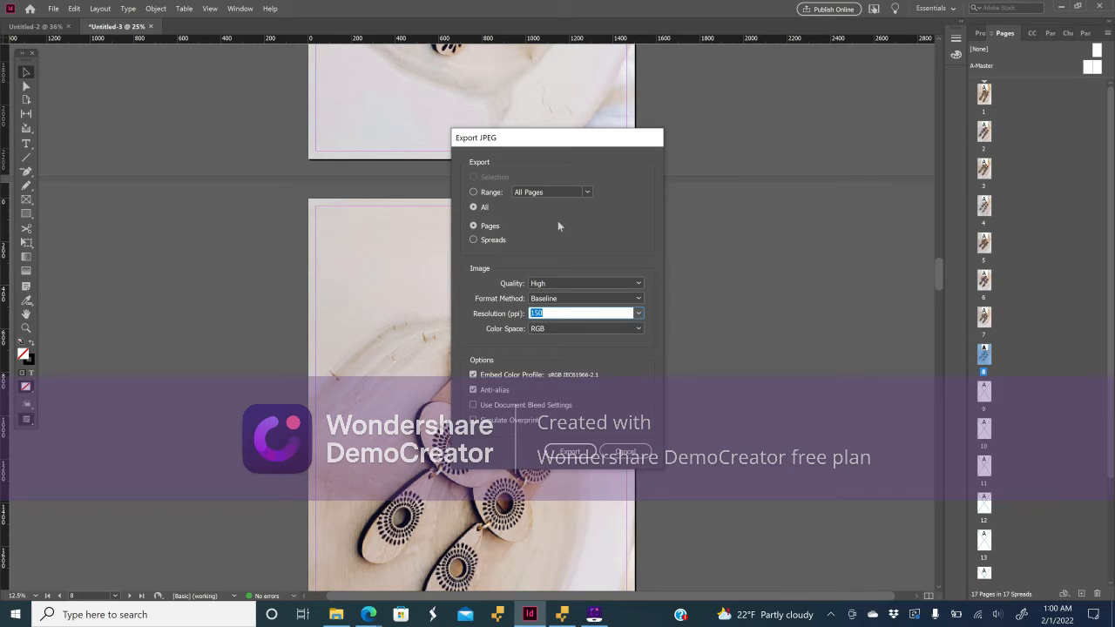
Limit the JPEG export to the page range 1-8 and export the pages.
left_click(481, 194)
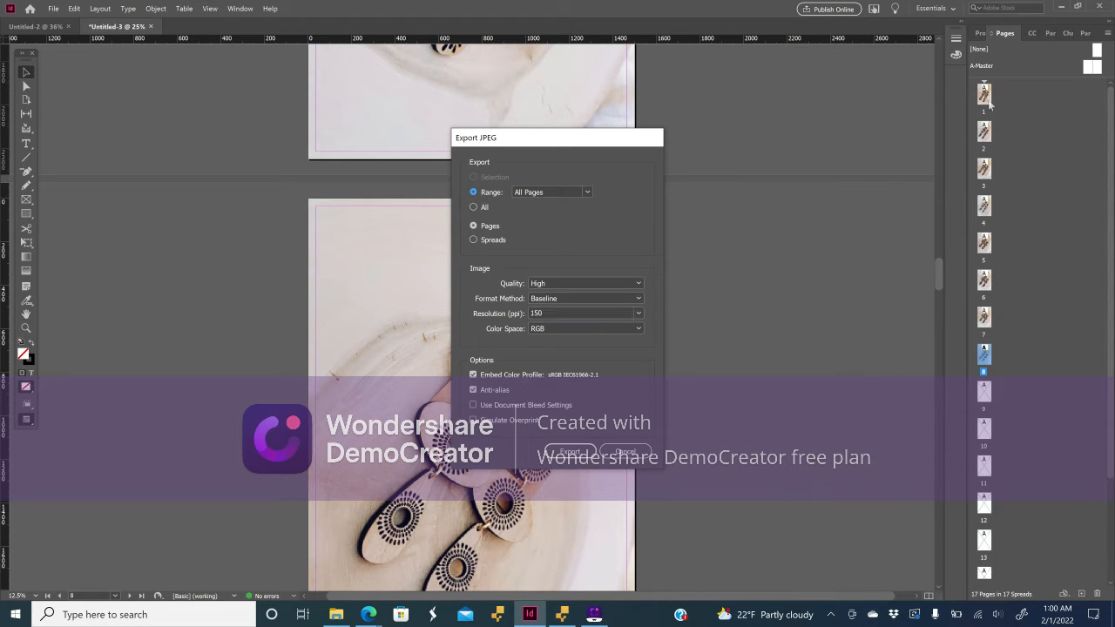
left_click(557, 194)
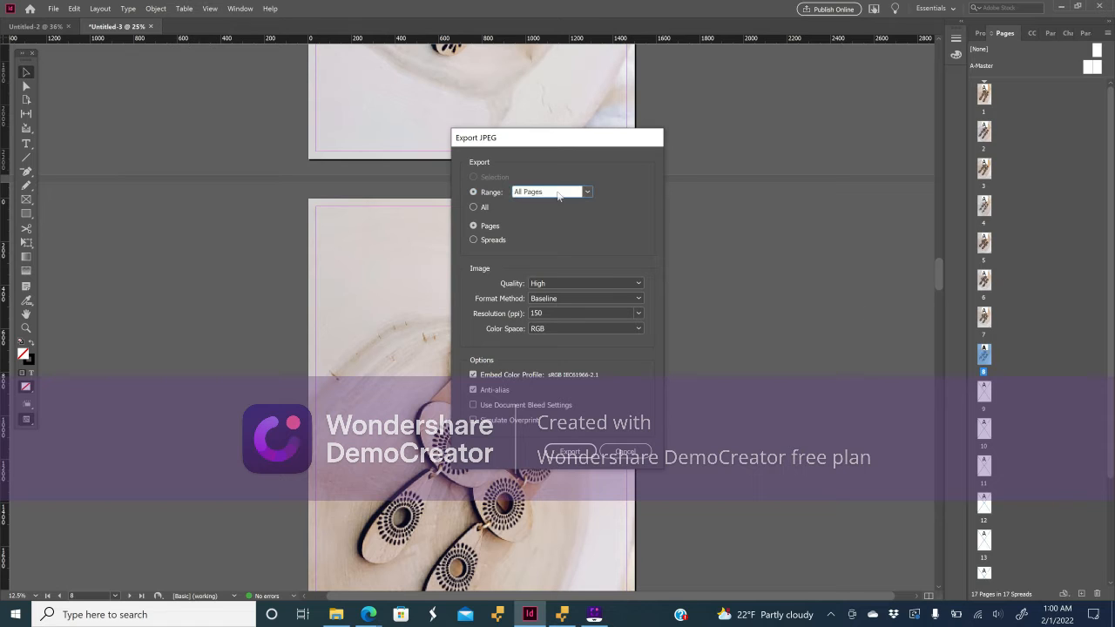
left_click_drag(558, 194, 479, 195)
type("1-8")
left_click(566, 451)
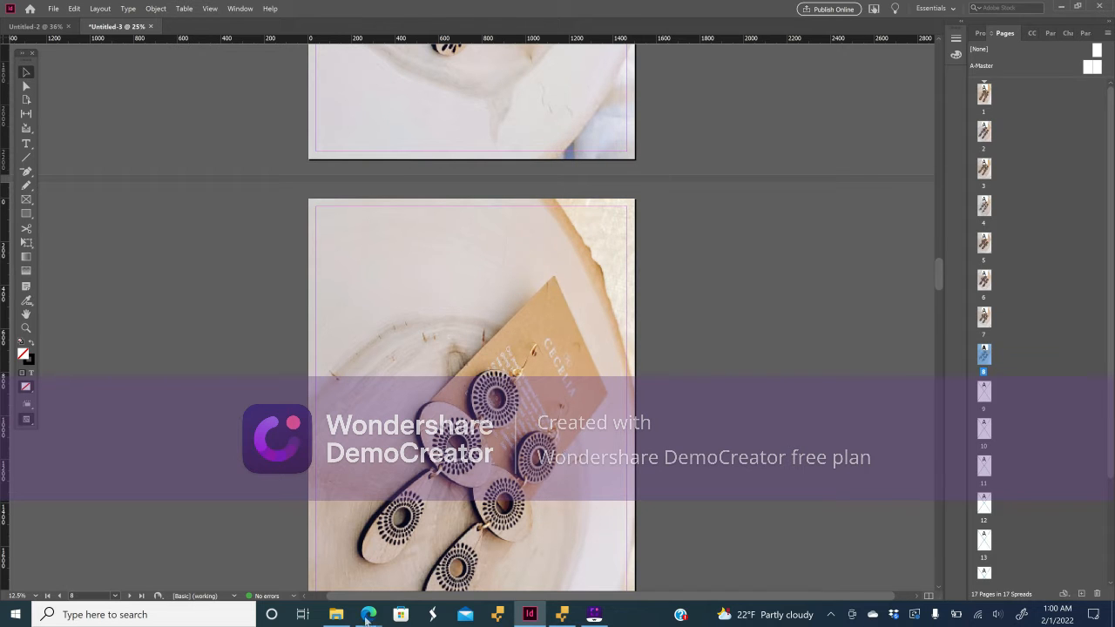
Switch to FashionGo Vendor Admin, start an image upload, and browse through AA JEWELRY PHOTOS and AA FASHION GO to the 039 folder.
mouse_move(371, 618)
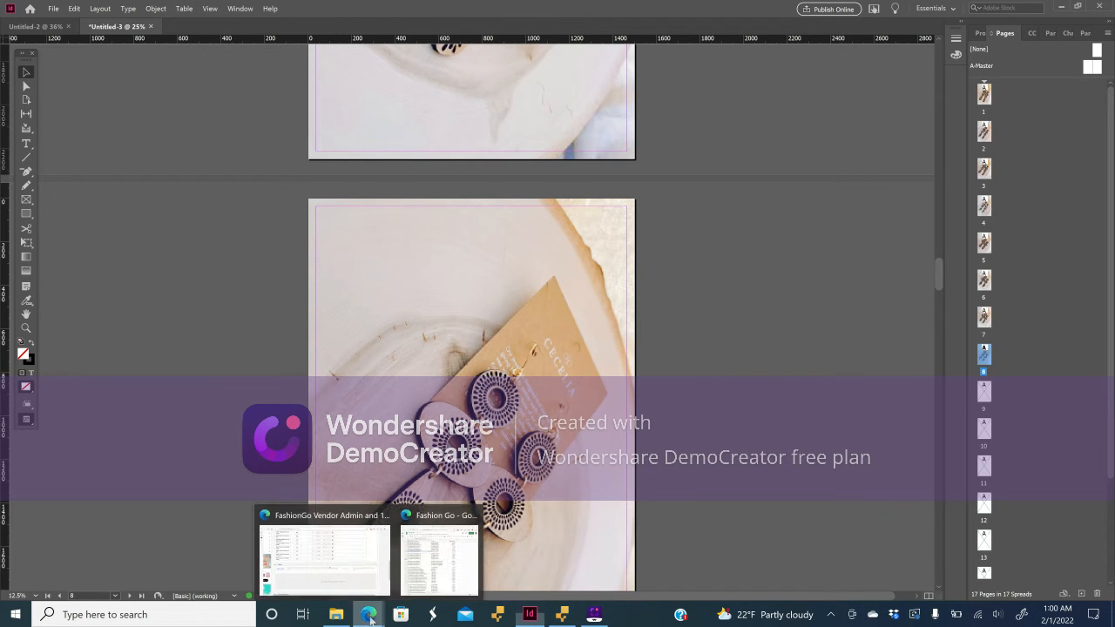
left_click(347, 565)
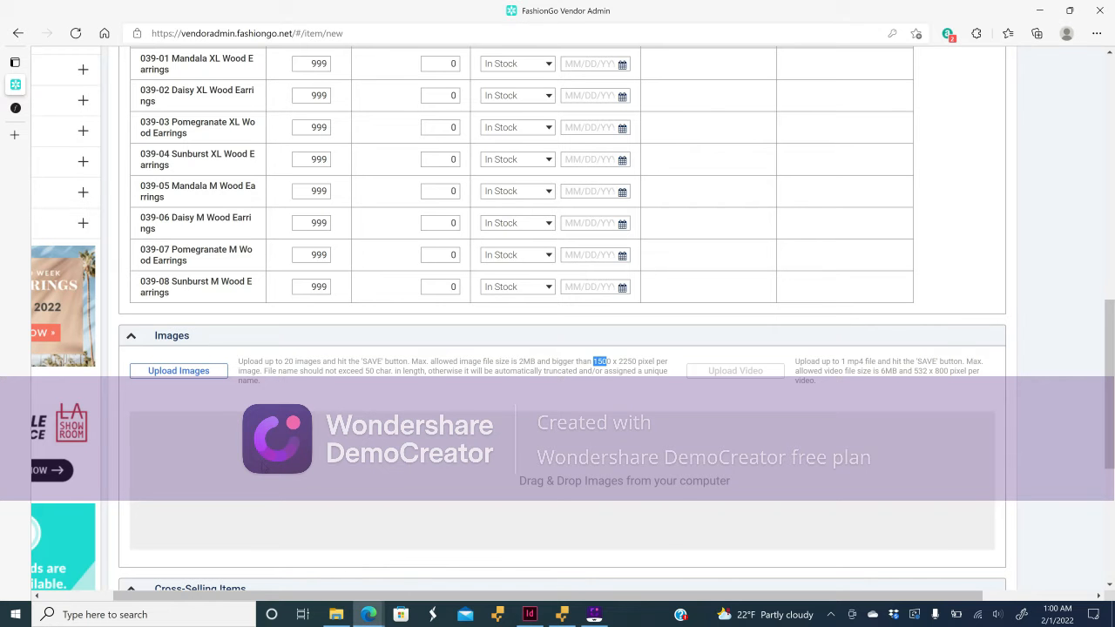
left_click(205, 375)
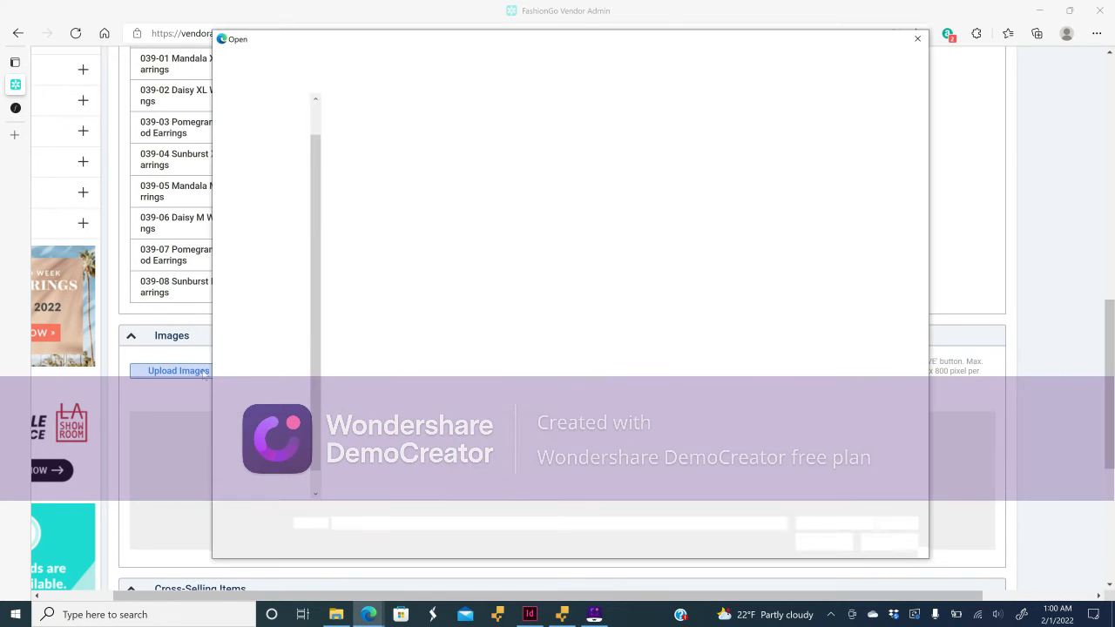
left_click(288, 270)
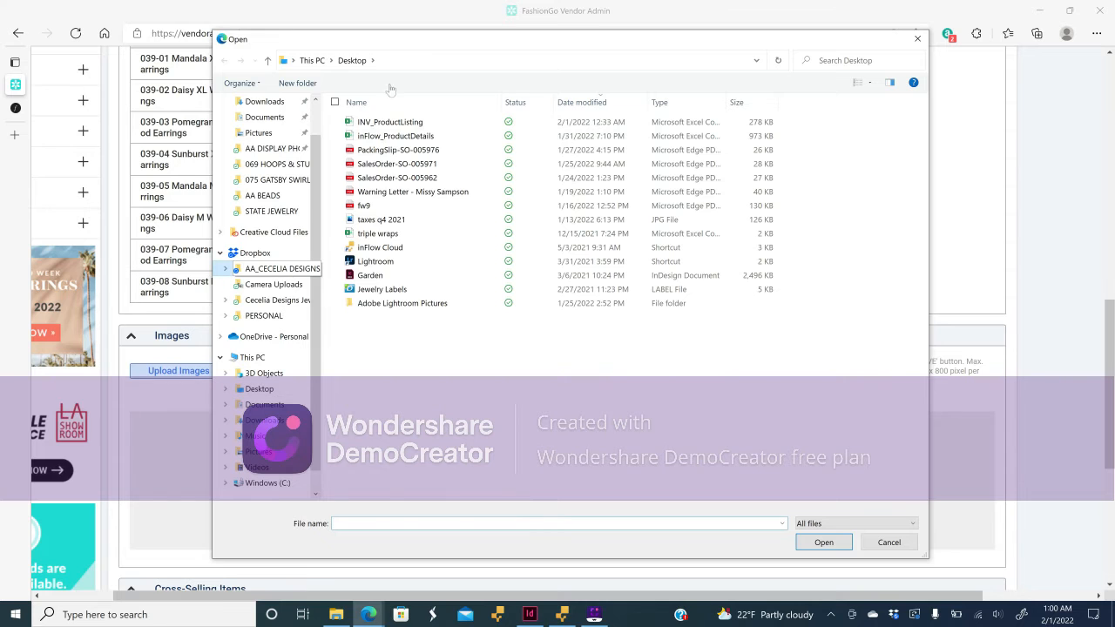
double_click(381, 111)
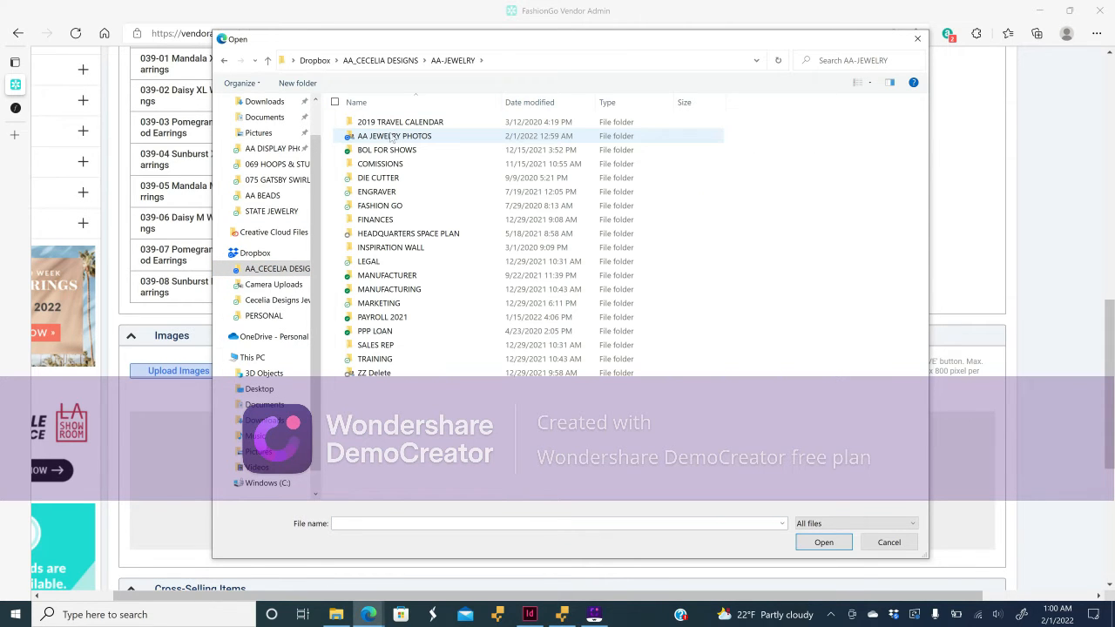
double_click(392, 137)
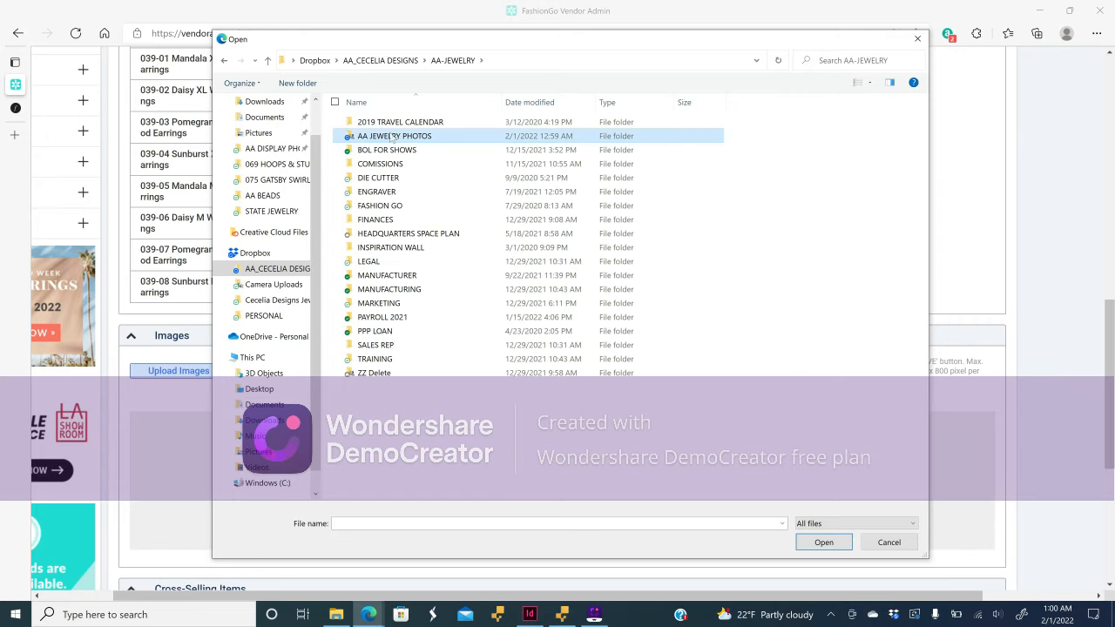
double_click(516, 140)
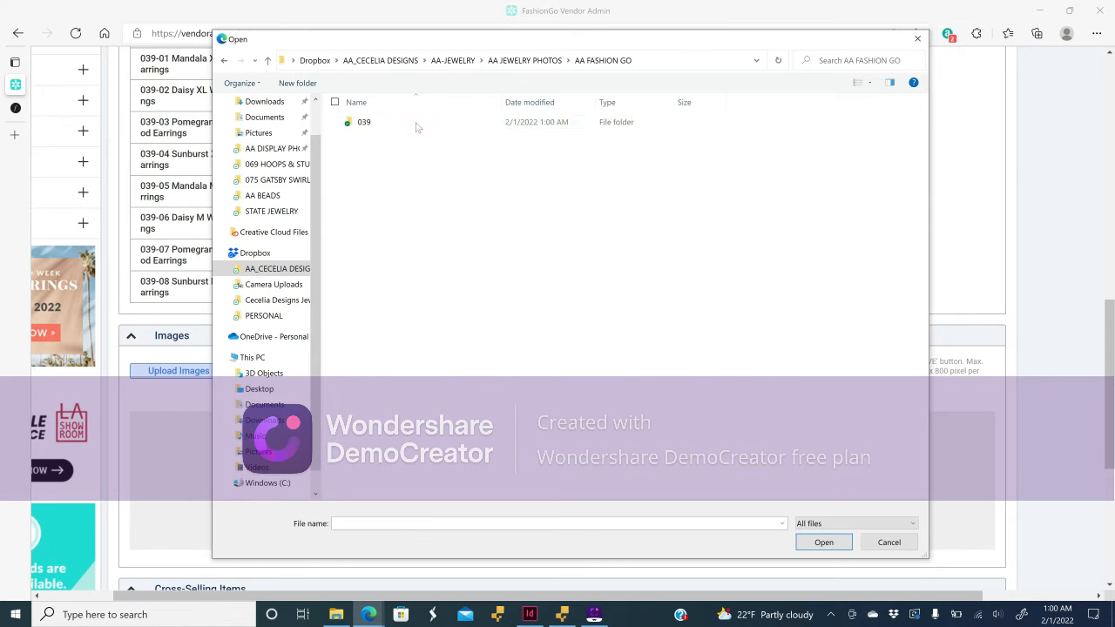
double_click(383, 124)
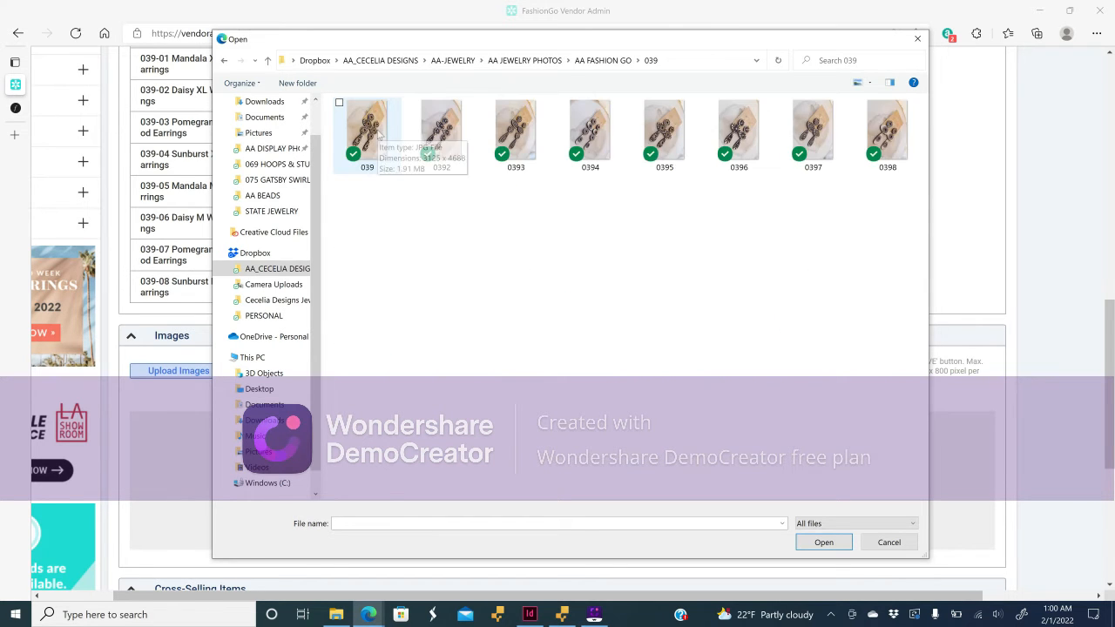
Select all eight exported images, 039 and 0392 through 0398, and upload them to the new item.
left_click(380, 133)
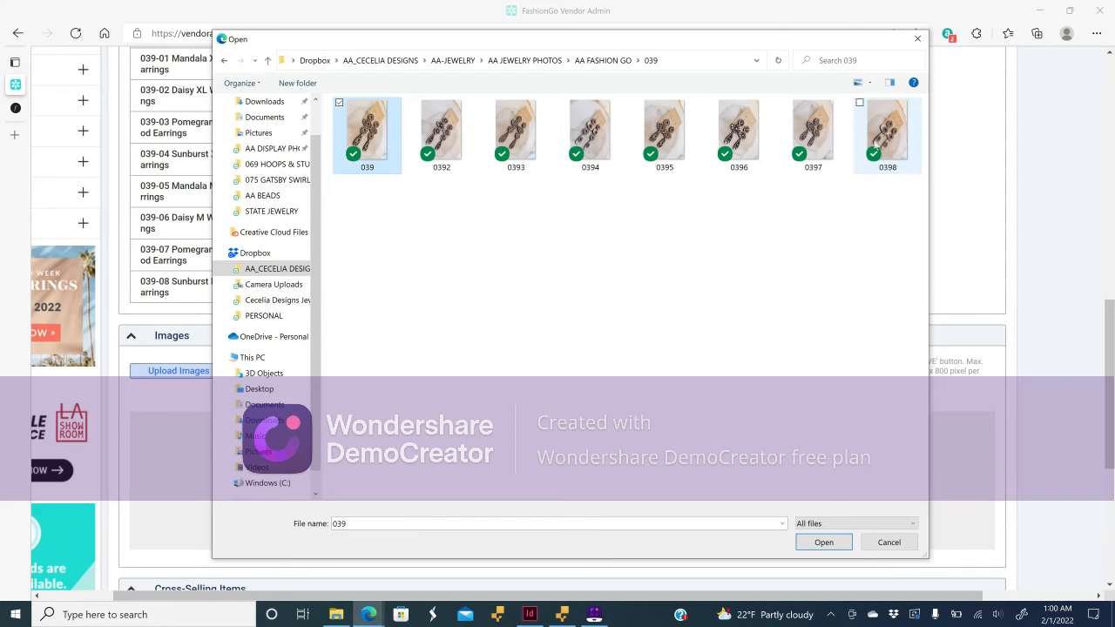
left_click(877, 147, "shift")
left_click(822, 544)
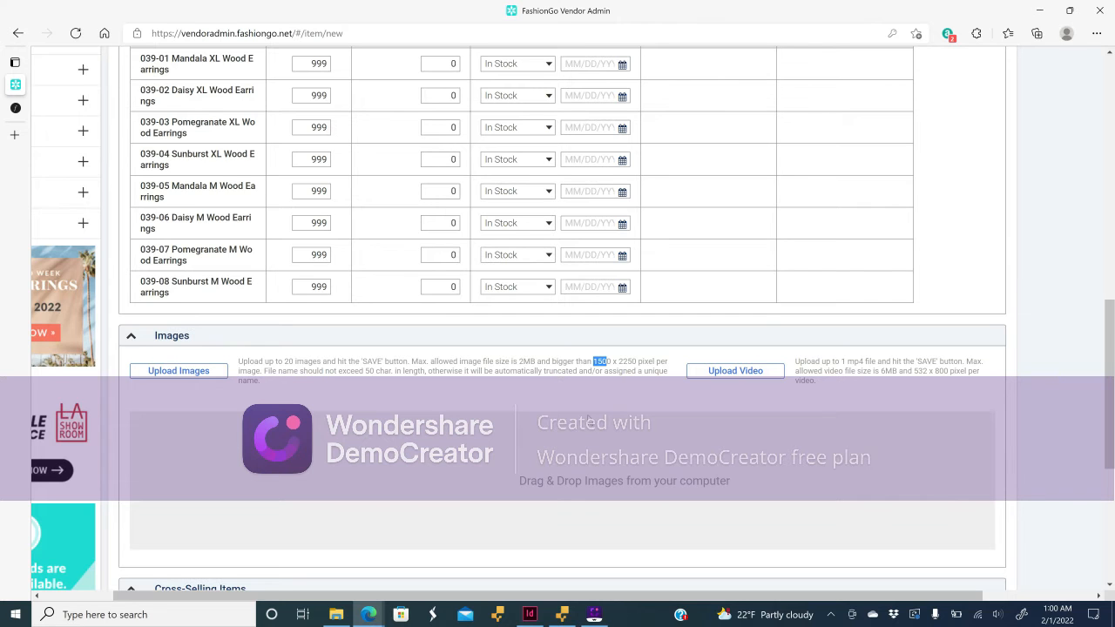
Look over the new item form from Item Info to Inventory and check the Images section for the uploaded photos.
scroll(588, 420, "down", 1)
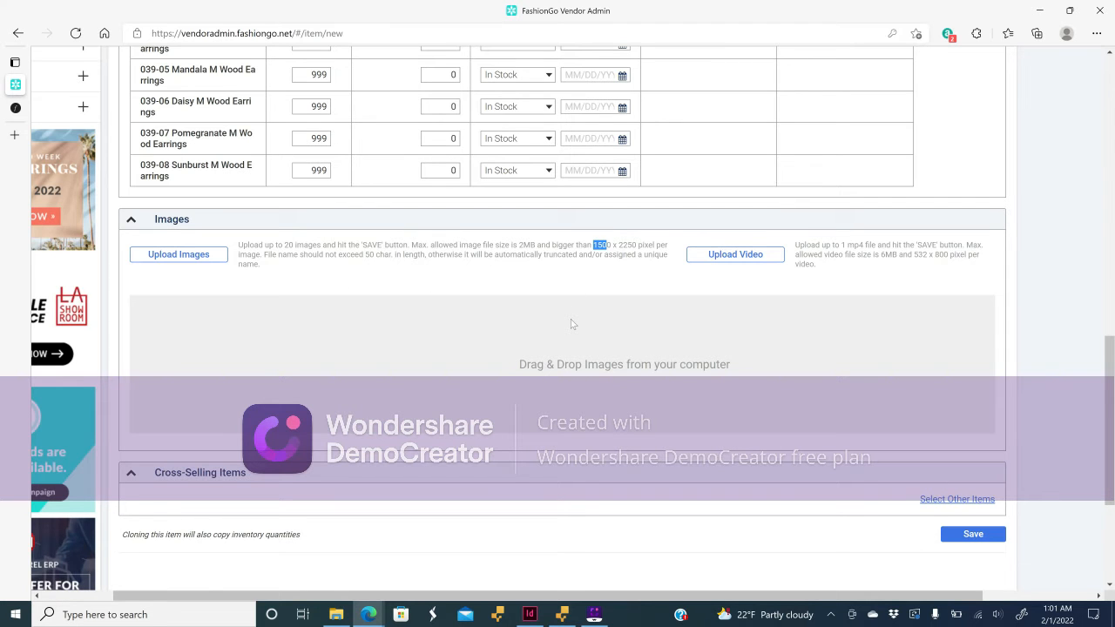
scroll(572, 324, "right", 3)
scroll(572, 324, "left", 3)
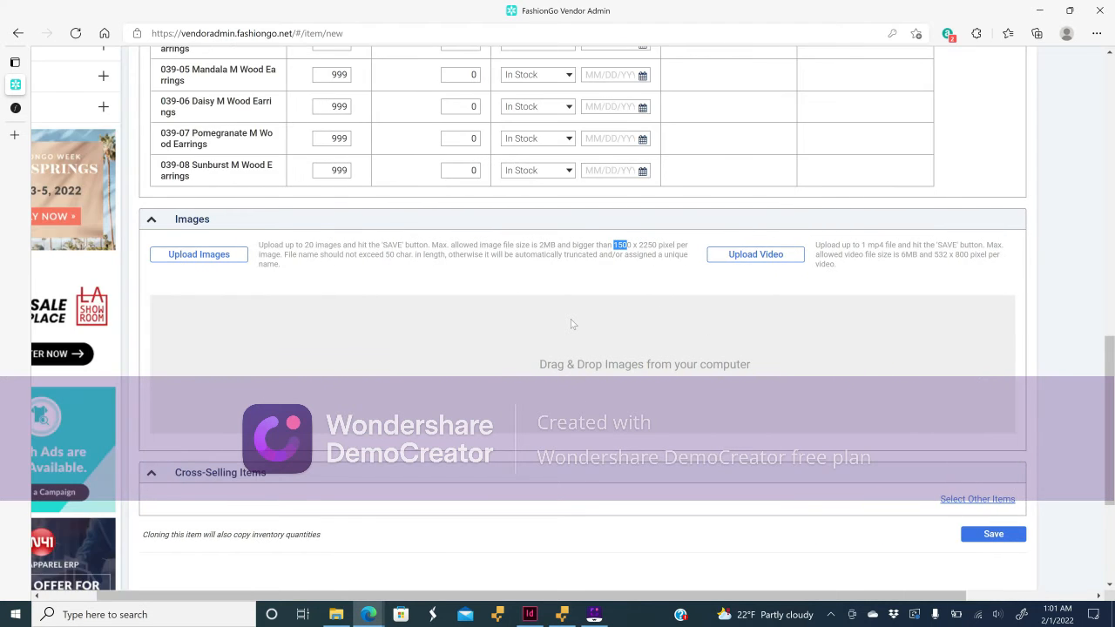
scroll(573, 324, "up", 15)
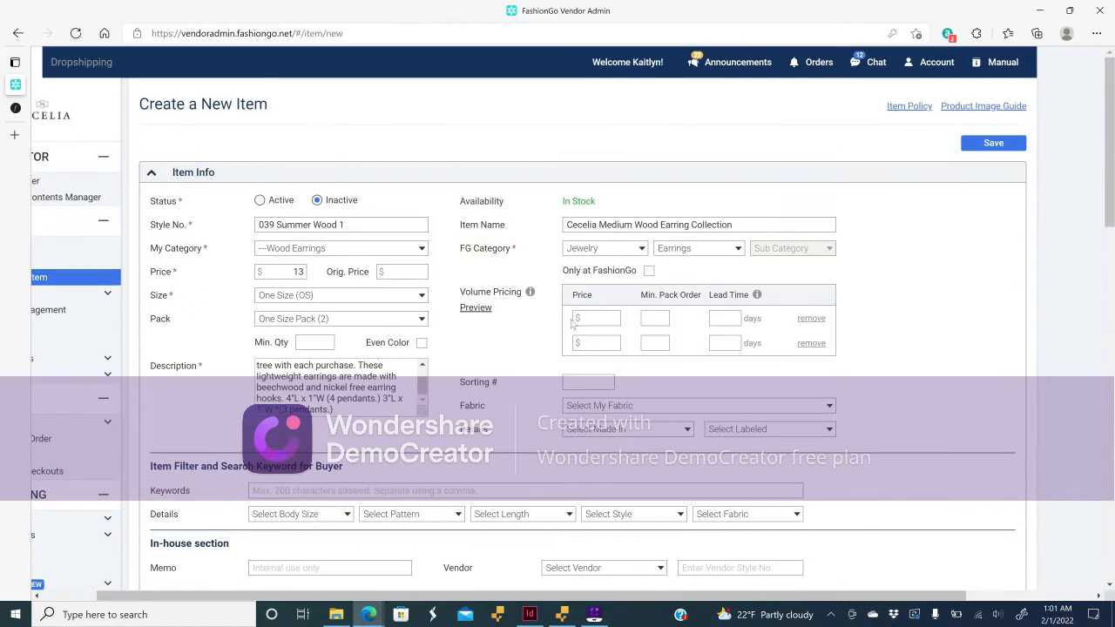
scroll(573, 324, "down", 15)
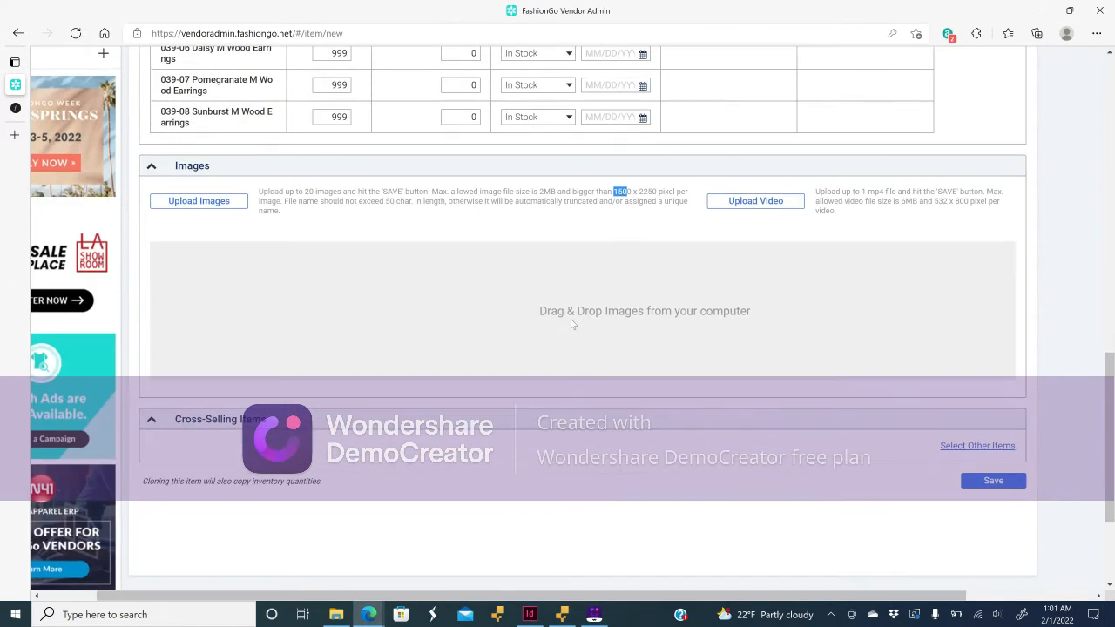
scroll(351, 275, "up", 3)
scroll(351, 275, "down", 2)
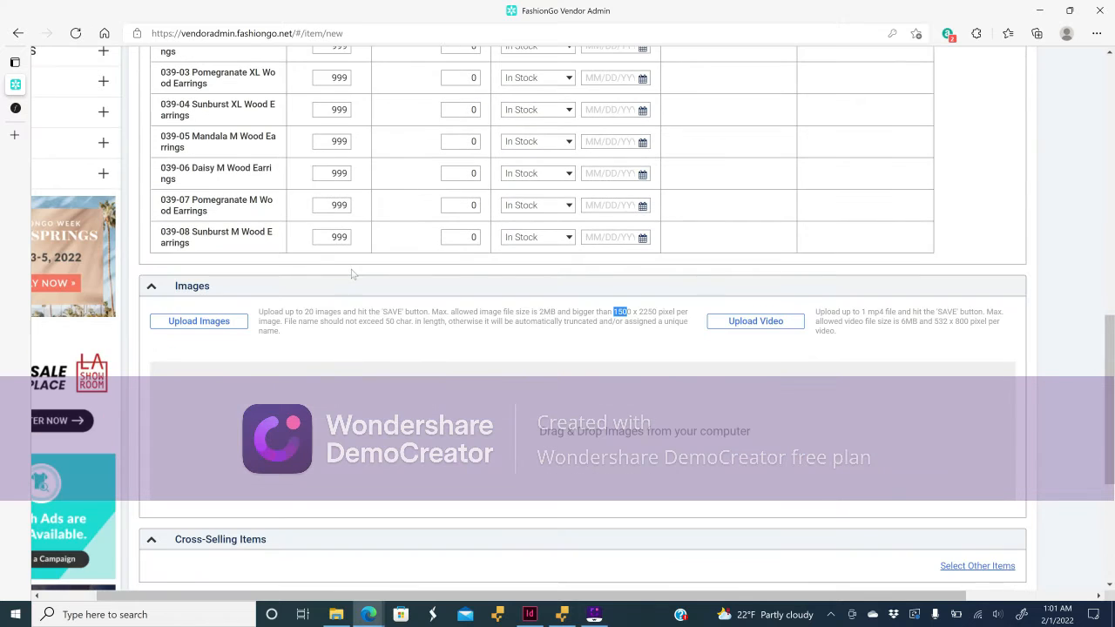
scroll(353, 275, "up", 2)
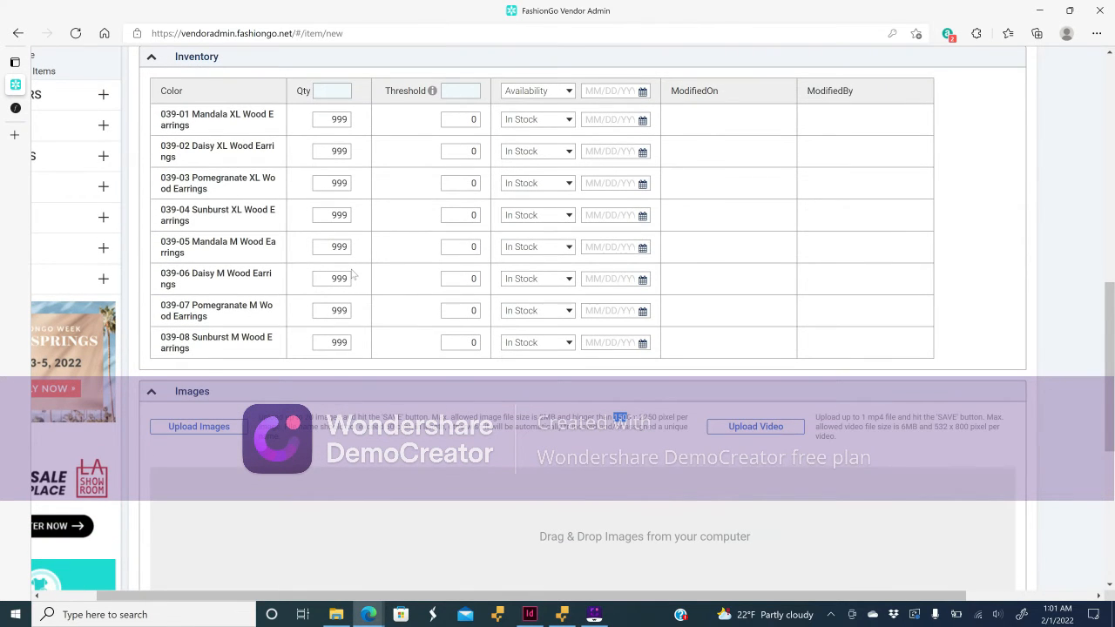
scroll(353, 275, "down", 2)
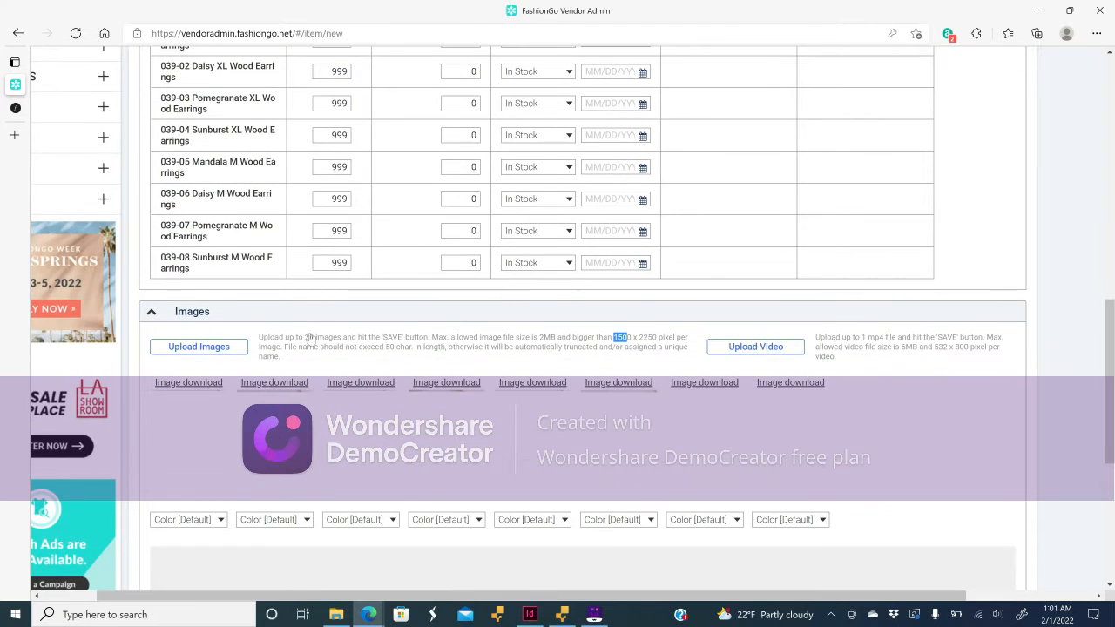
scroll(310, 338, "up", 1)
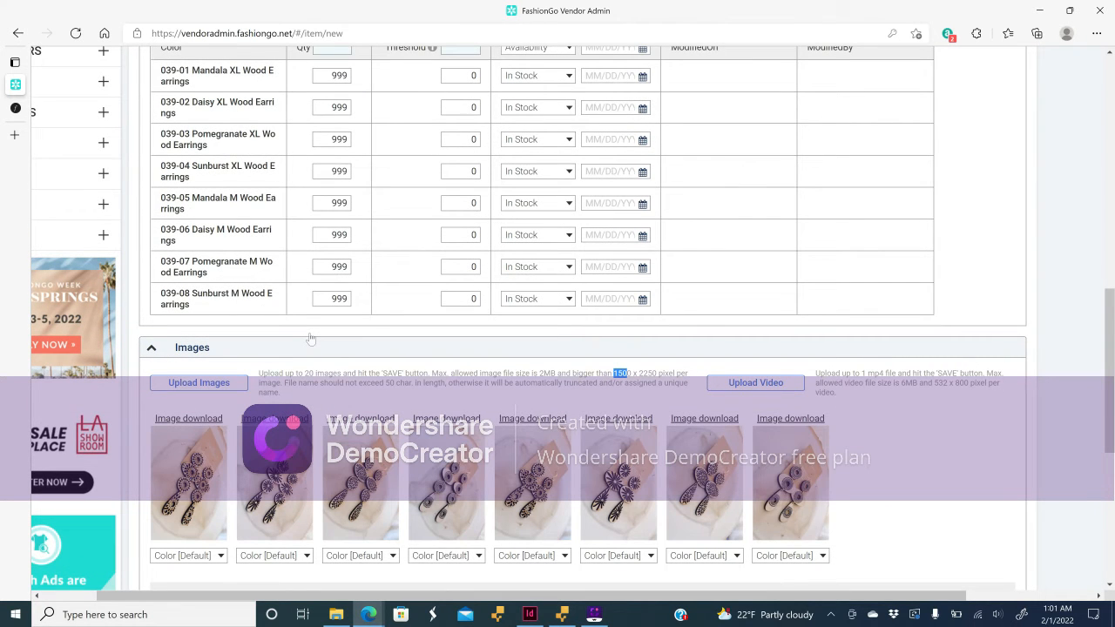
Check photo 039-01 in the 039 WOOD EARRINGS folder, then return to the item's expanded Images section.
left_click(335, 614)
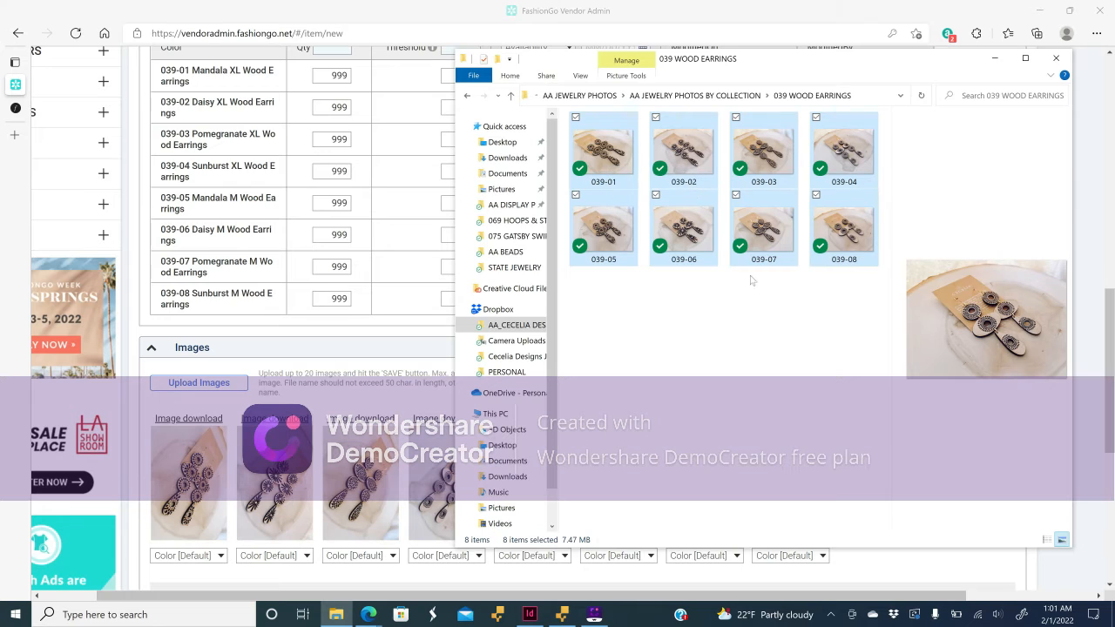
left_click(632, 310)
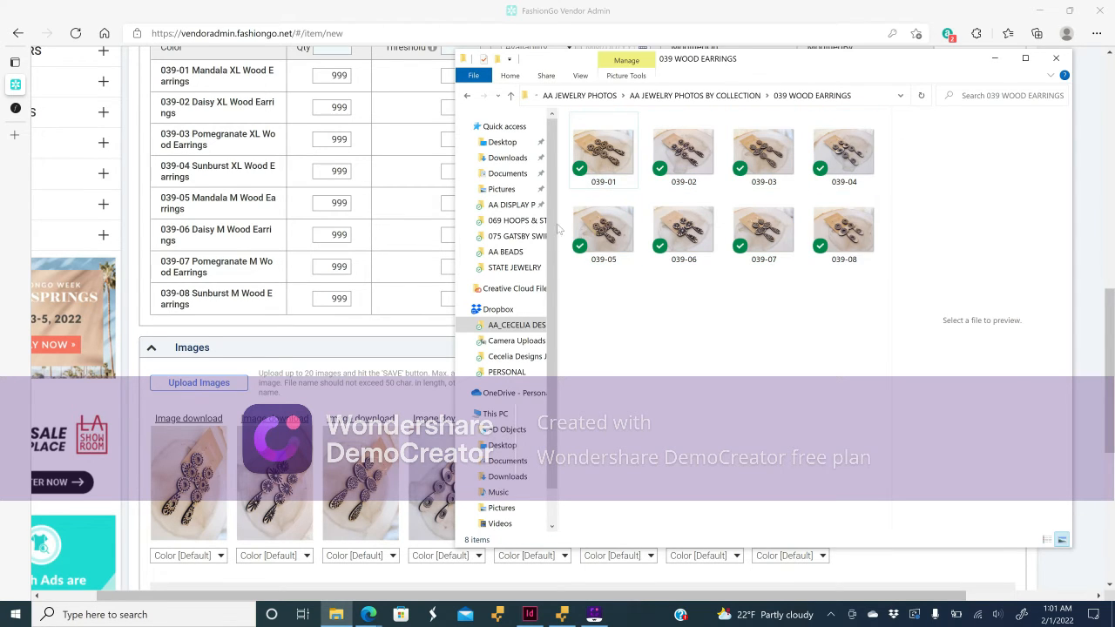
left_click(608, 142)
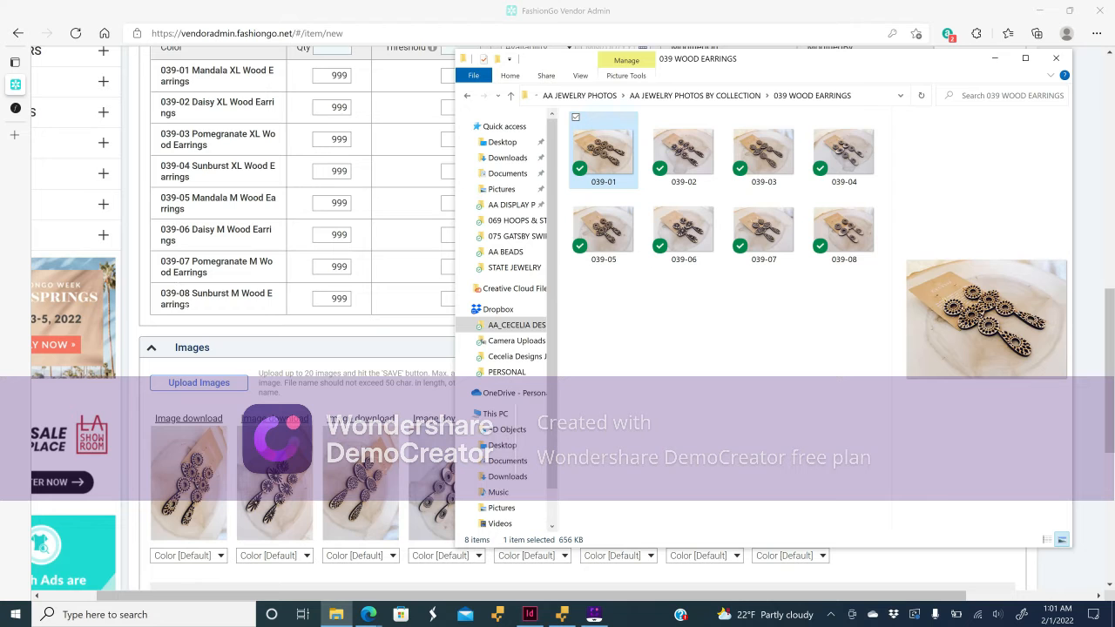
left_click(223, 349)
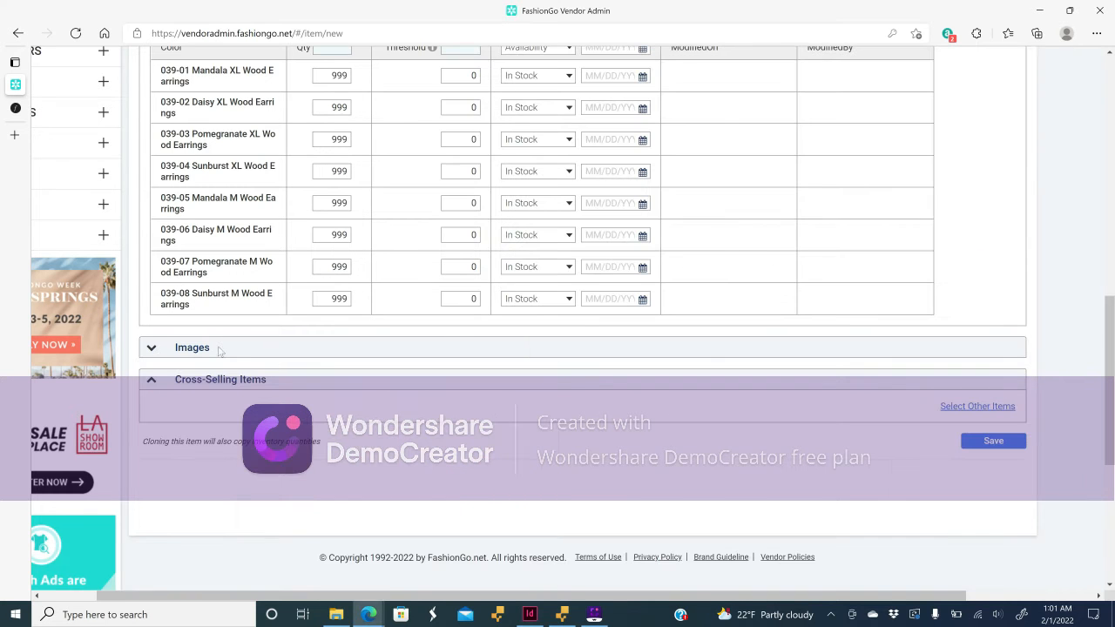
left_click(151, 350)
Assign the first four images, in order, the colors 039-01 Mandala XL, 039-02 Daisy XL, 039-03 Pomegranate XL, and 039-04 Sunburst XL Wood Earrings.
scroll(174, 410, "down", 2)
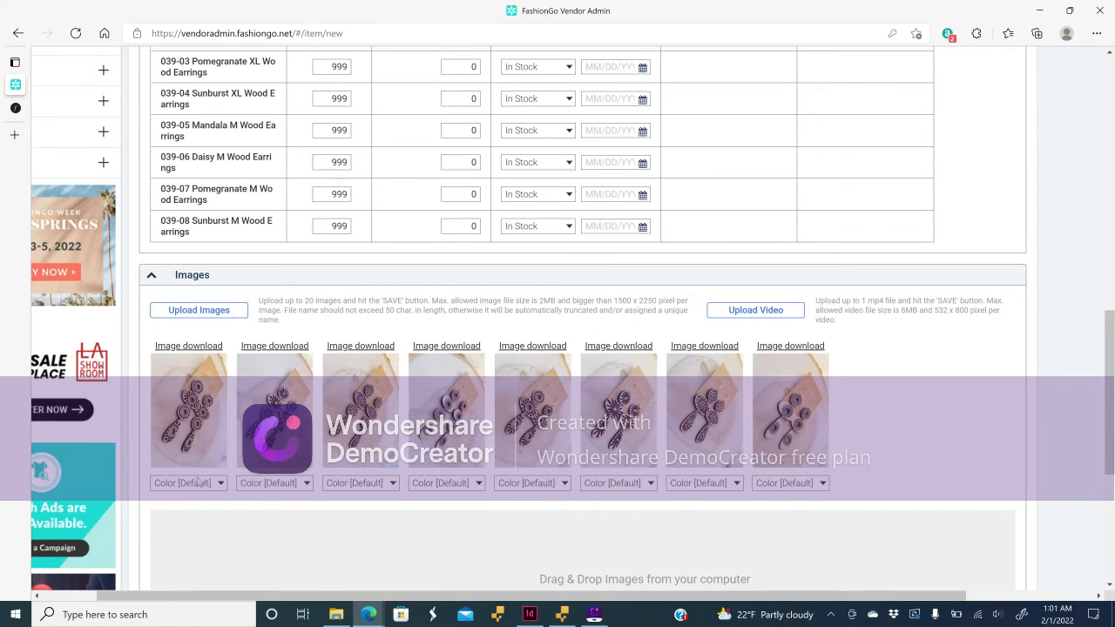
left_click(198, 482)
left_click(212, 512)
left_click(270, 484)
left_click(277, 511)
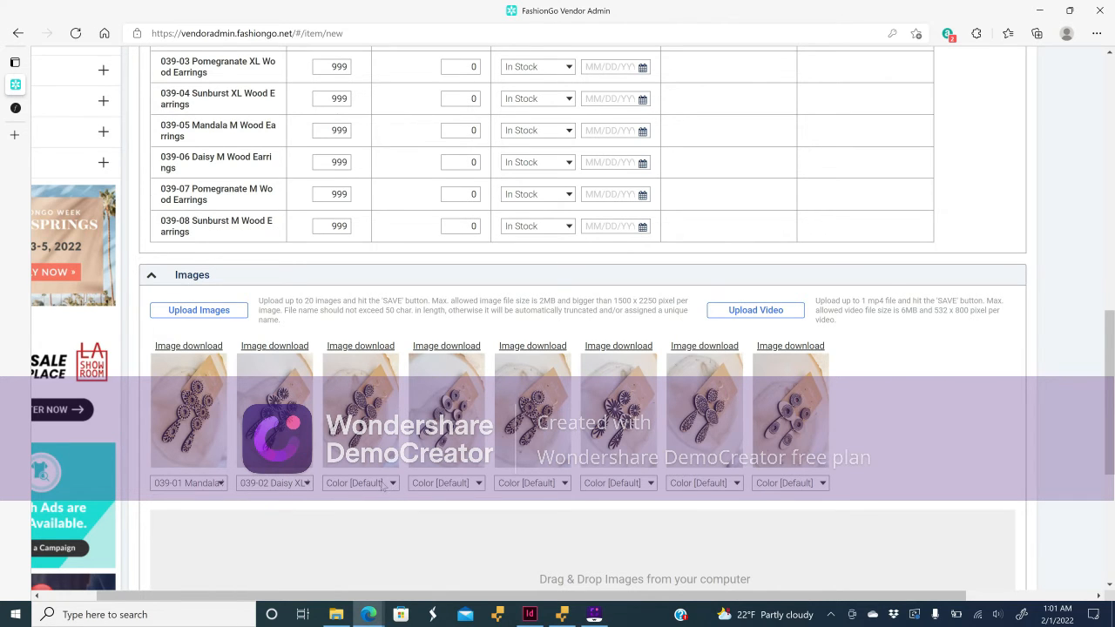
left_click(340, 485)
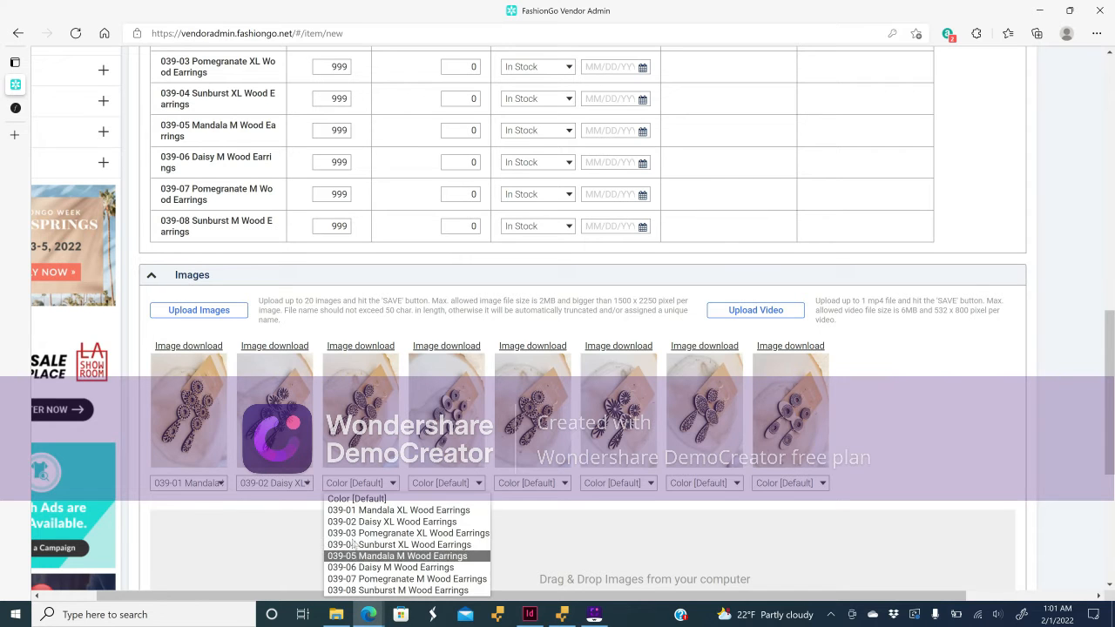
left_click(392, 528)
left_click(452, 489)
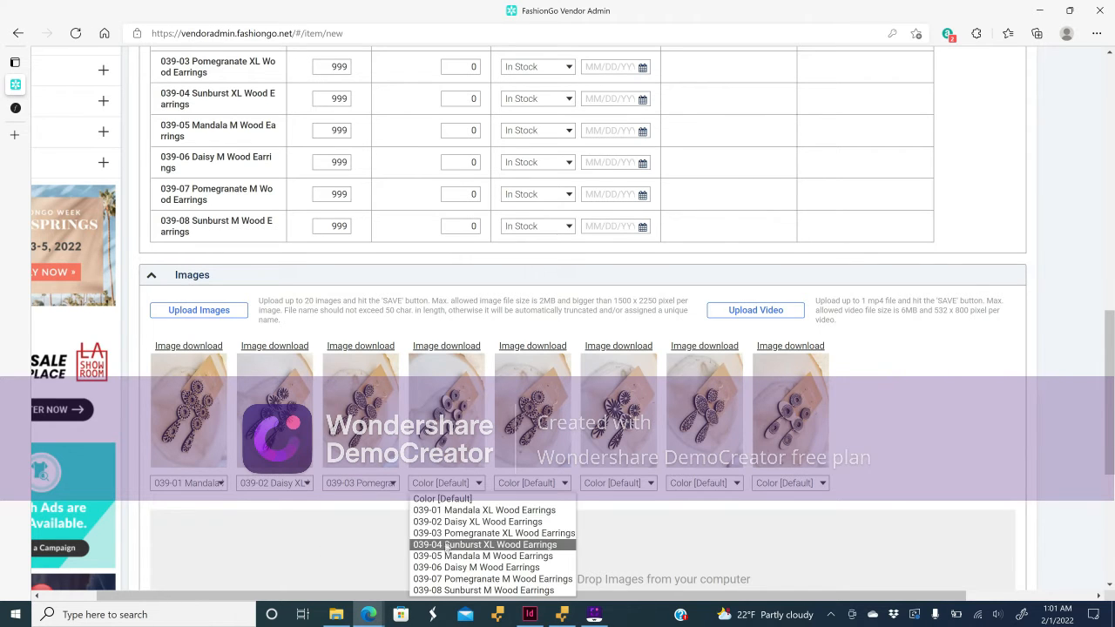
left_click(436, 544)
Assign the last four images, in order, the colors 039-05 Mandala M, 039-06 Daisy M, 039-07 Pomegranate M, and 039-08 Sunburst M Wood Earrings.
left_click(515, 484)
left_click(540, 555)
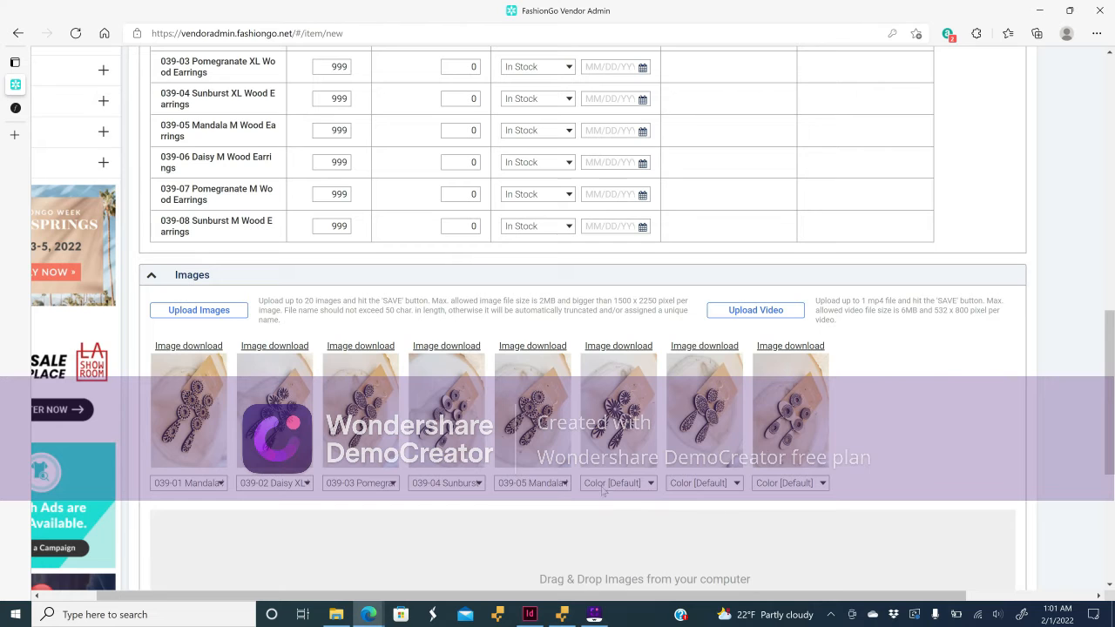
left_click(610, 485)
left_click(604, 567)
left_click(692, 488)
left_click(714, 579)
left_click(787, 484)
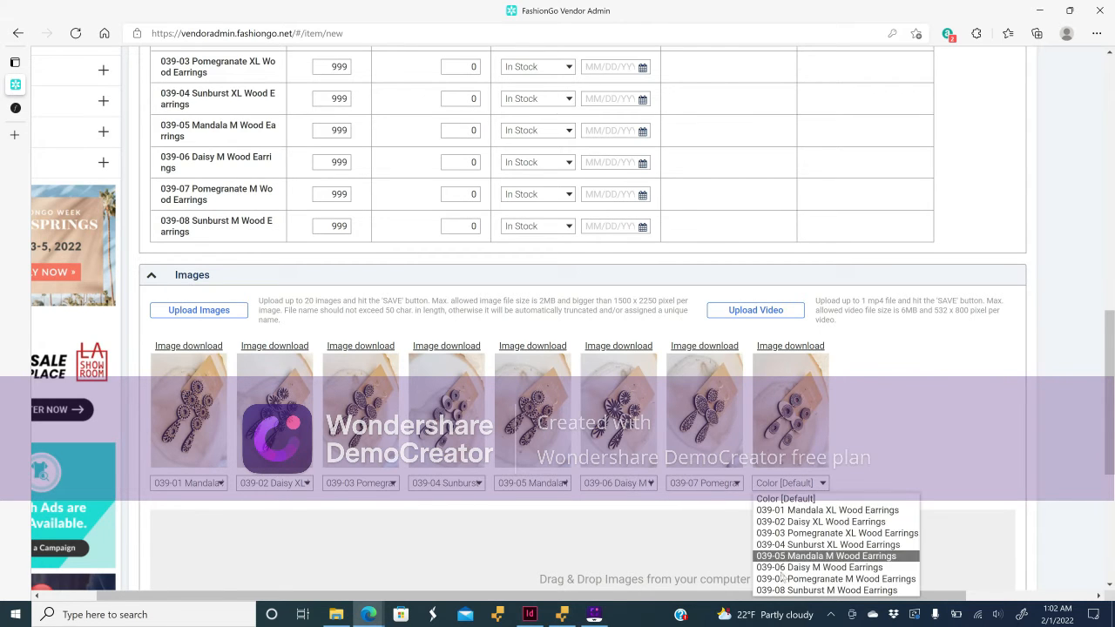
left_click(784, 590)
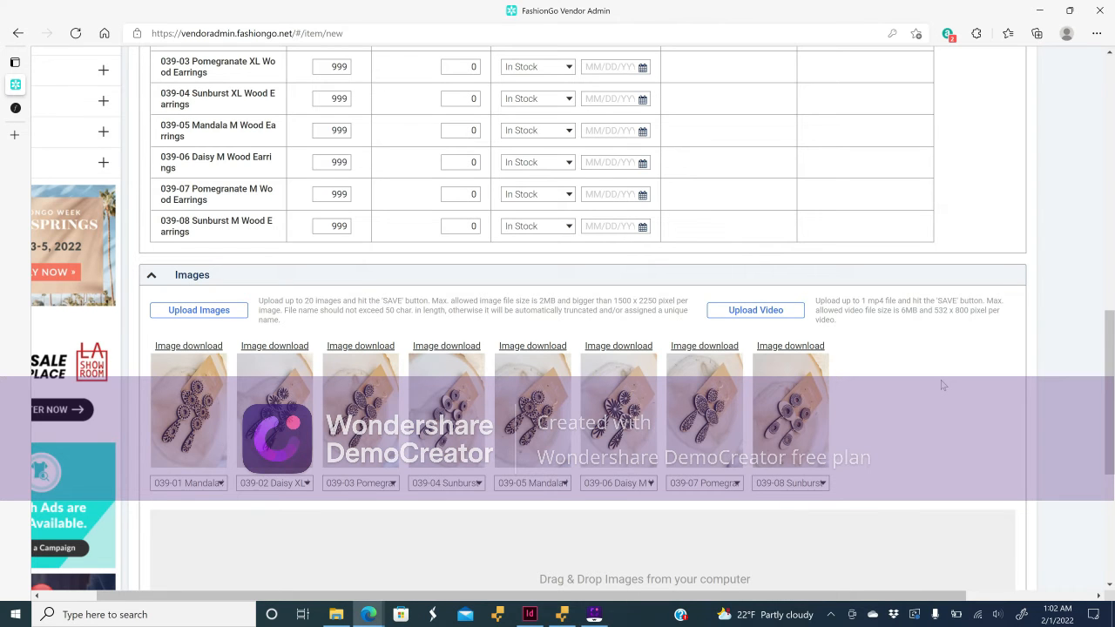
Check the color assigned to each uploaded image, the 039 WOOD EARRINGS photo folder, and the item's Inventory section.
scroll(941, 385, "down", 1)
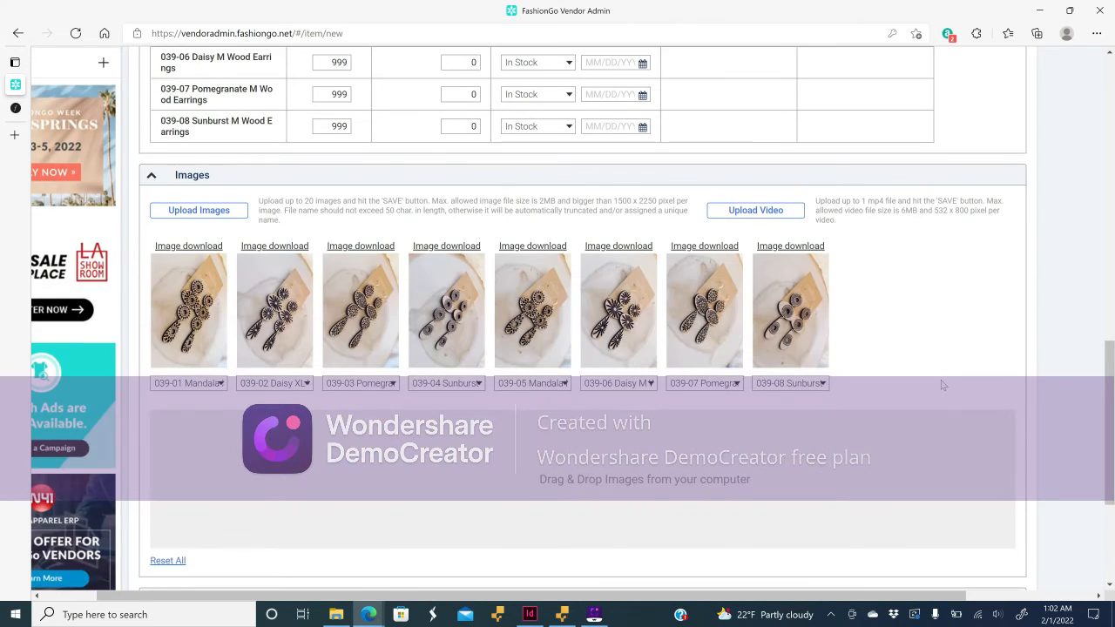
scroll(941, 386, "down", 1)
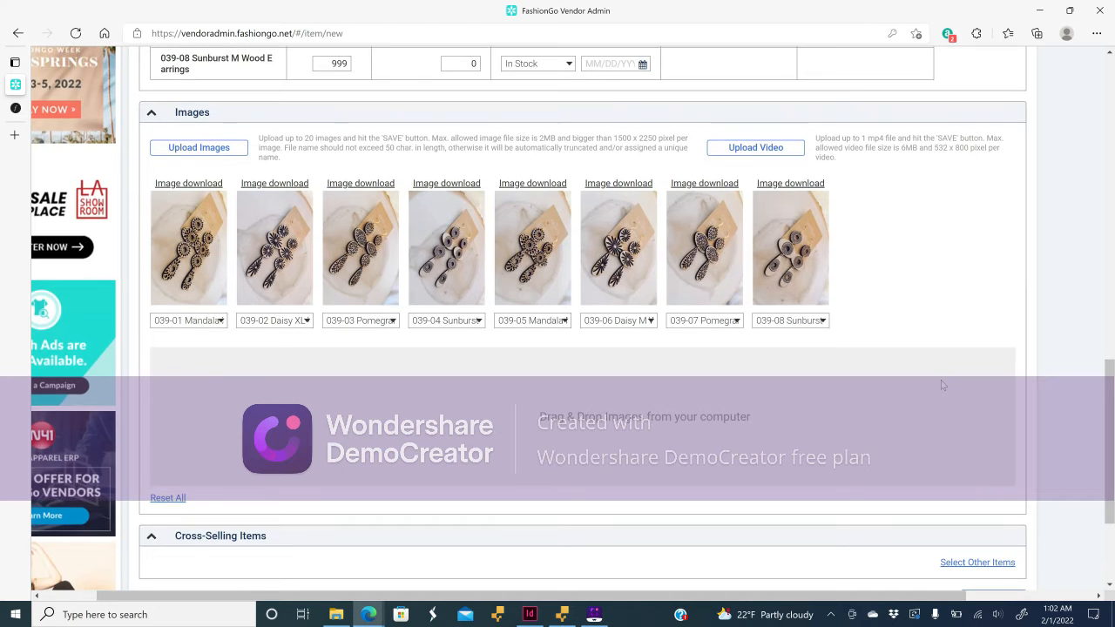
left_click(337, 615)
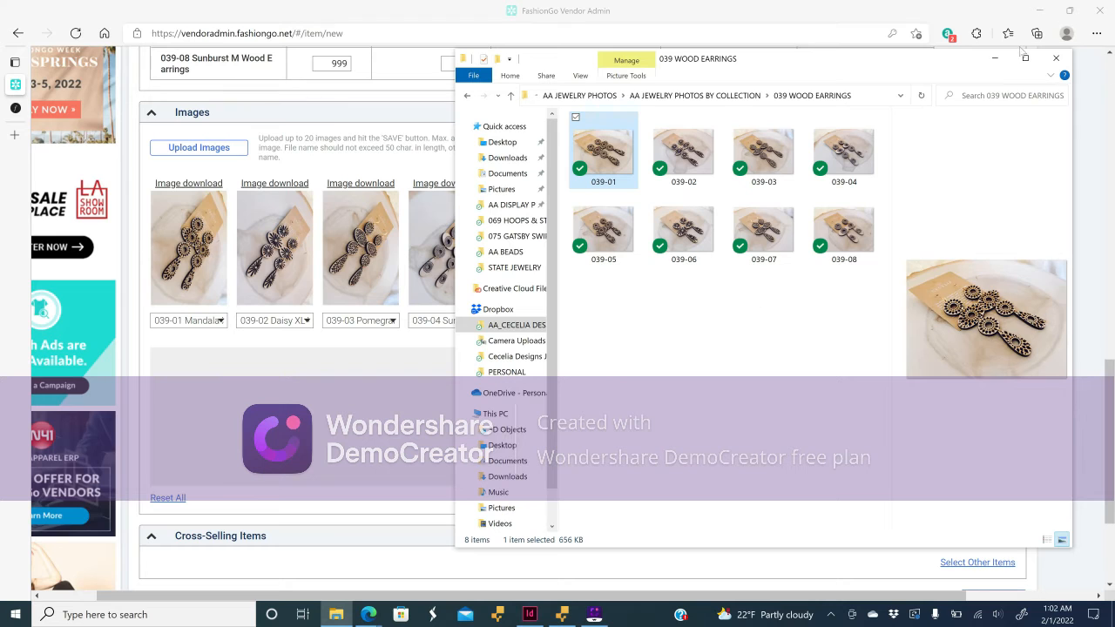
left_click(994, 58)
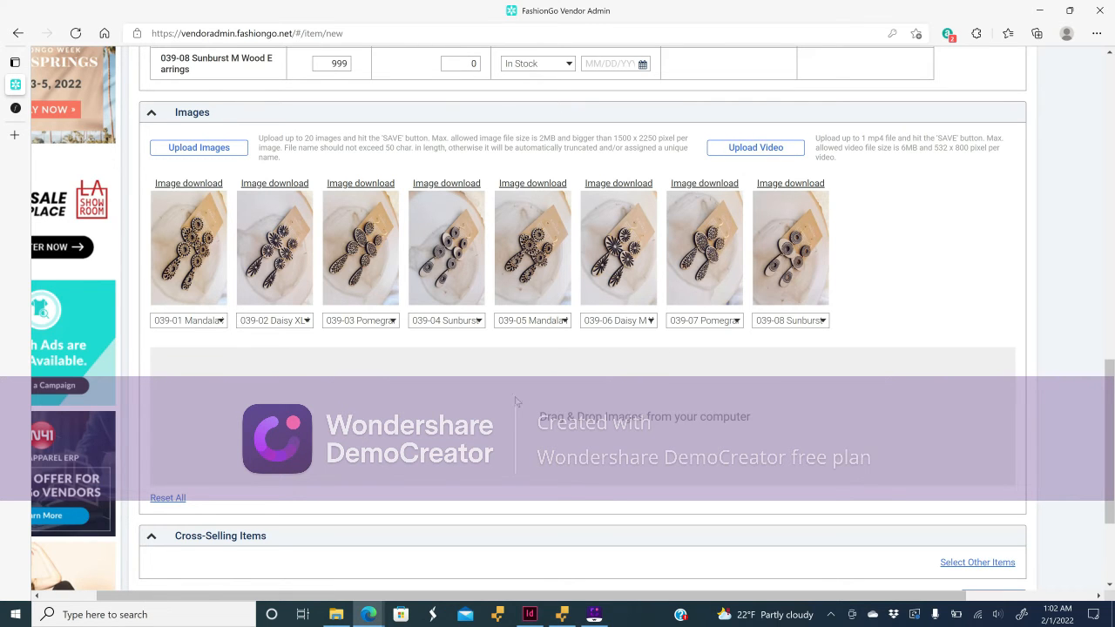
scroll(786, 427, "down", 3)
scroll(788, 427, "up", 5)
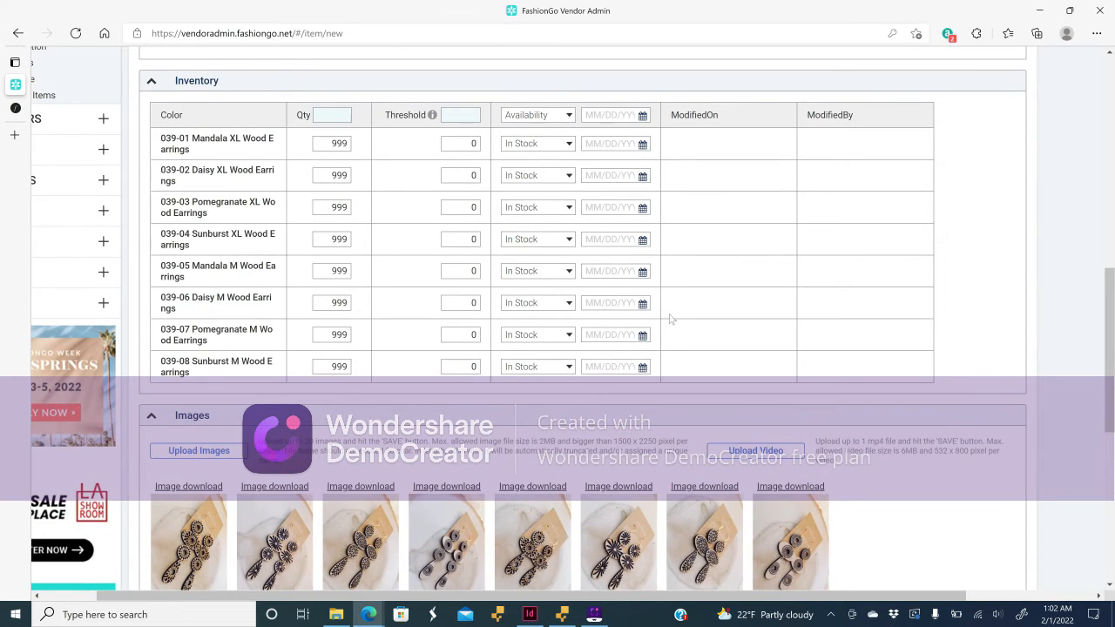
scroll(669, 318, "up", 1)
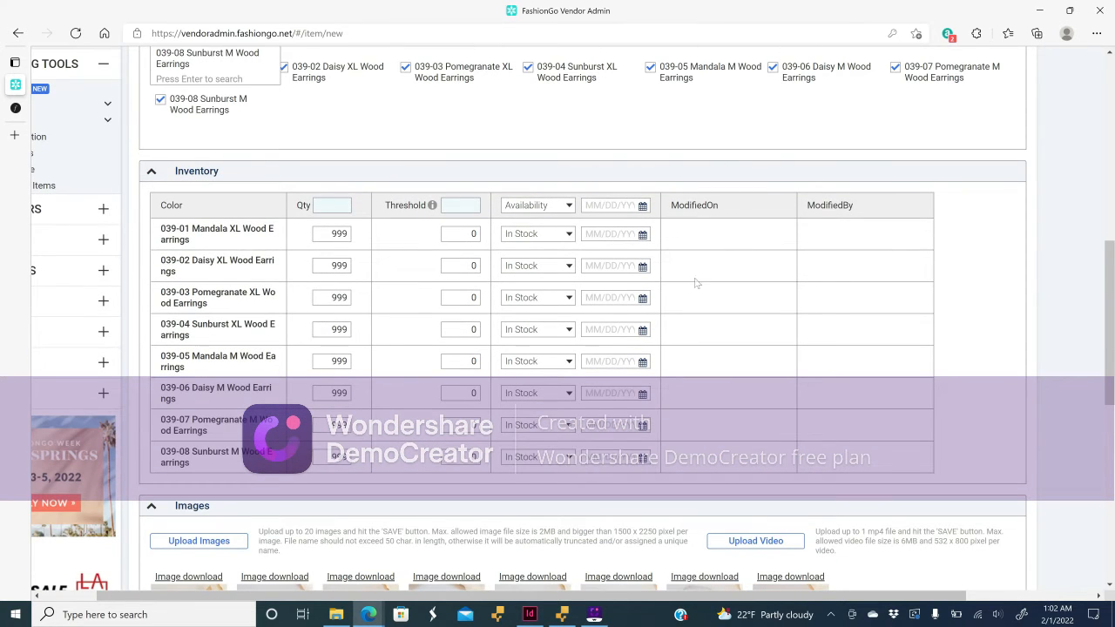
scroll(696, 282, "down", 5)
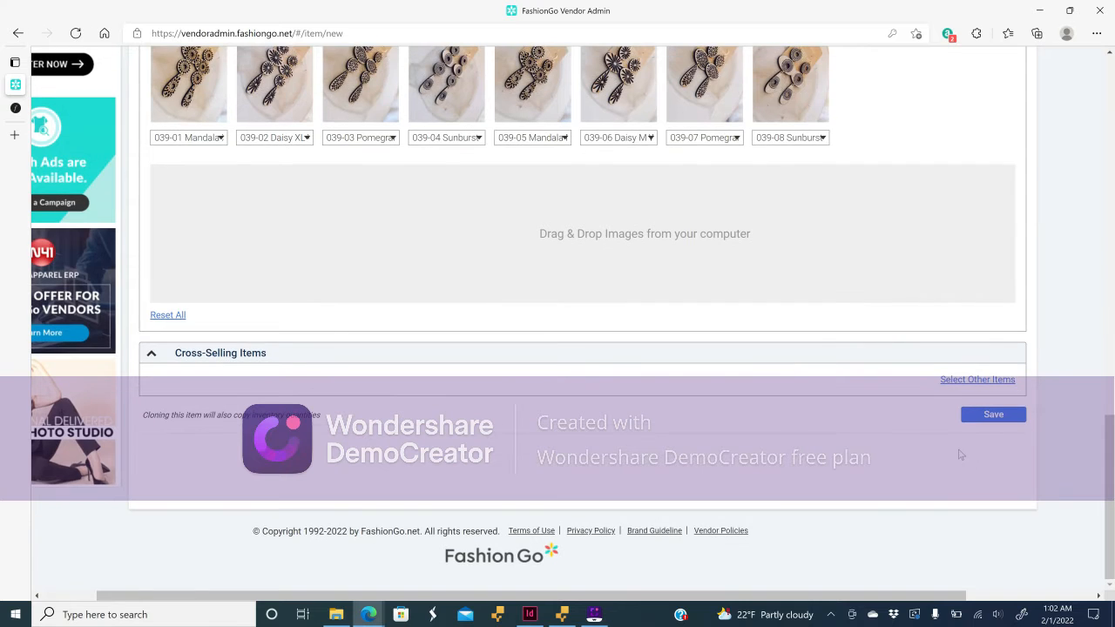
Save the new item, set its status to Active, and save it again.
left_click(987, 417)
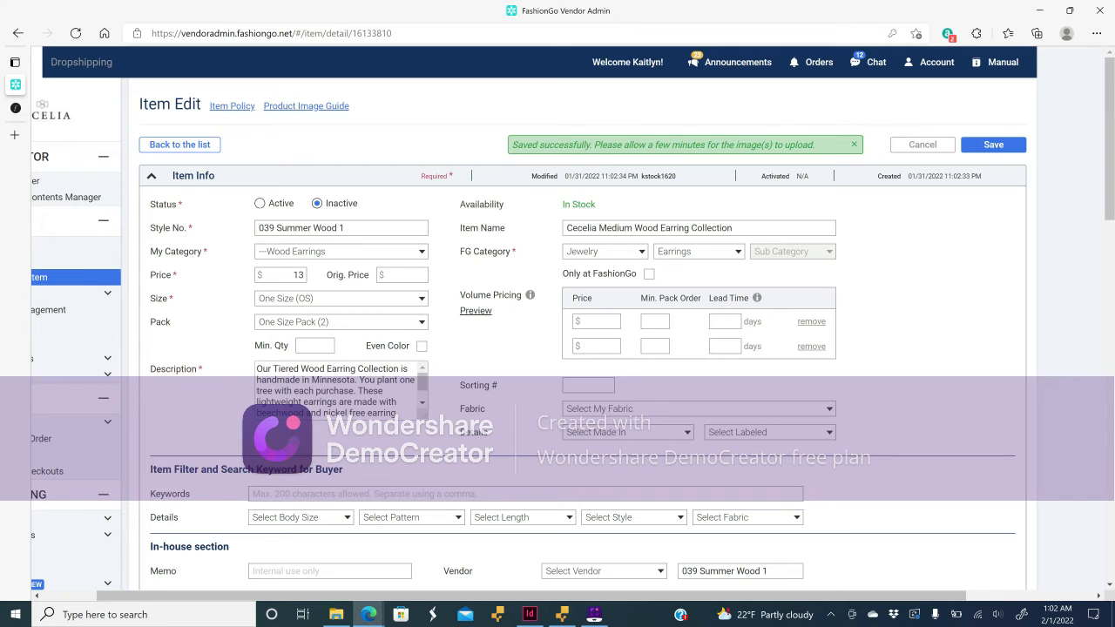
left_click(259, 203)
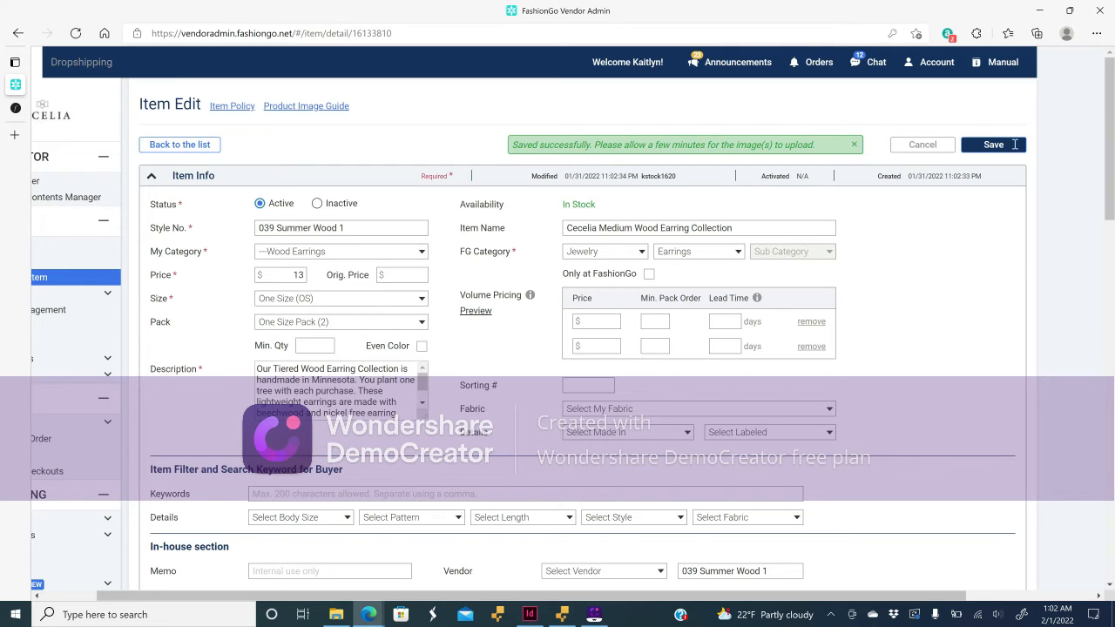
left_click(1015, 144)
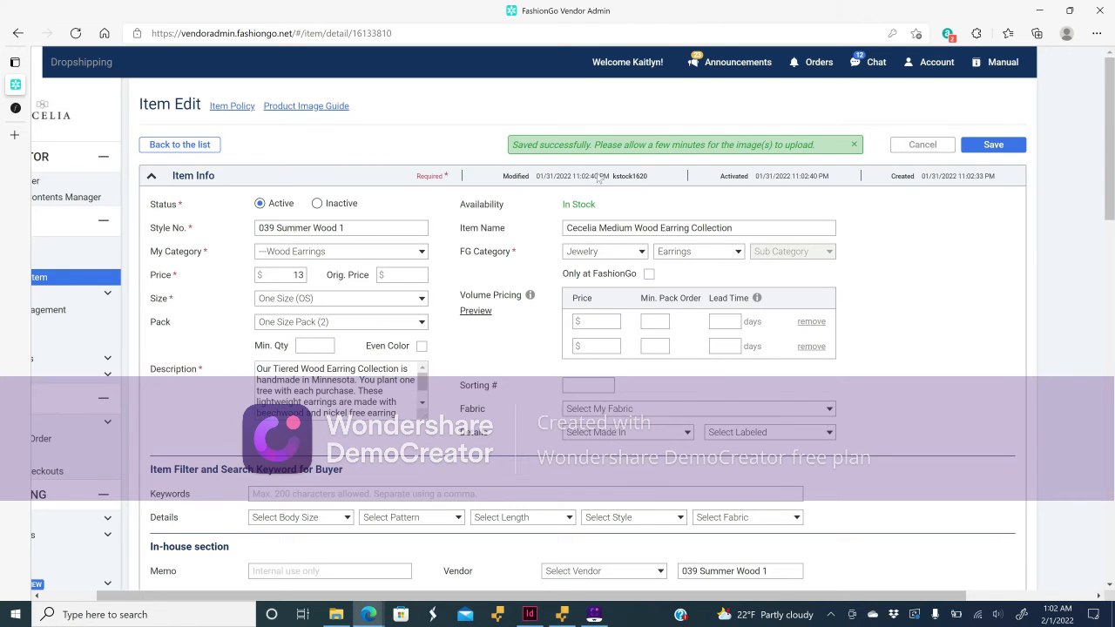
scroll(113, 96, "left", 2)
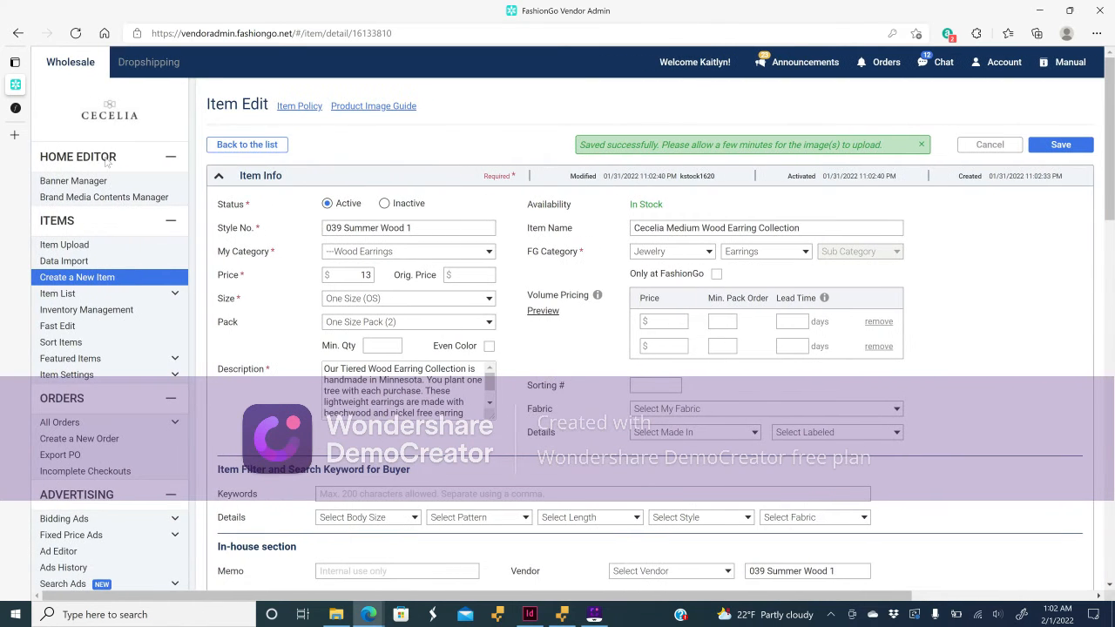
Switch to the Fashion Go spreadsheet and bold rows 2 to 9, the 039-01 to 039-08 wood earrings.
left_click(1041, 10)
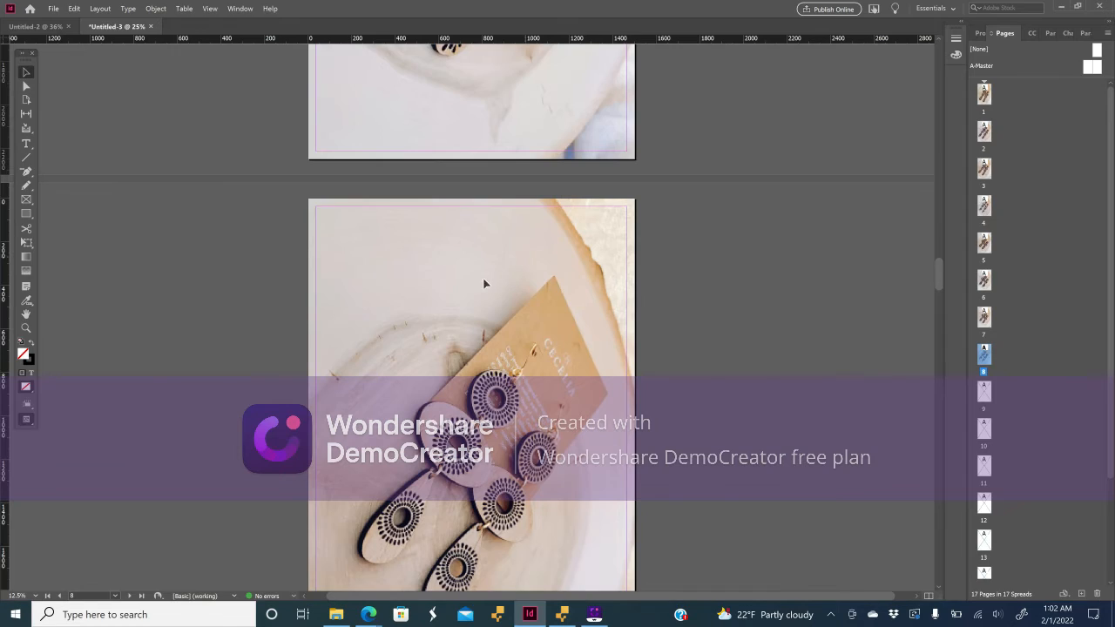
mouse_move(363, 617)
left_click(406, 563)
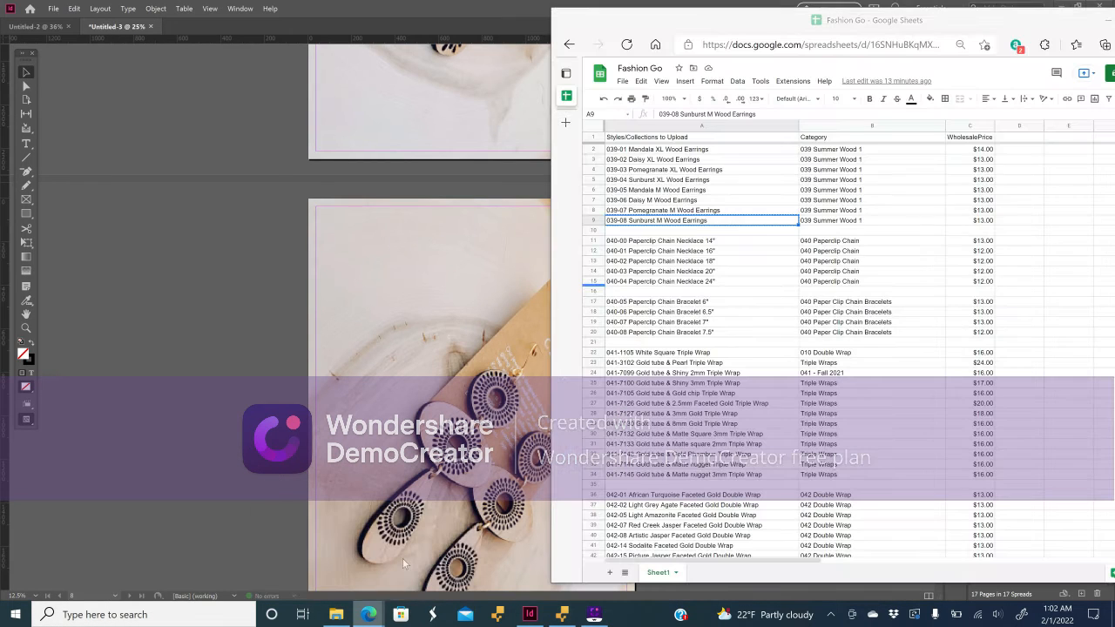
left_click(595, 149)
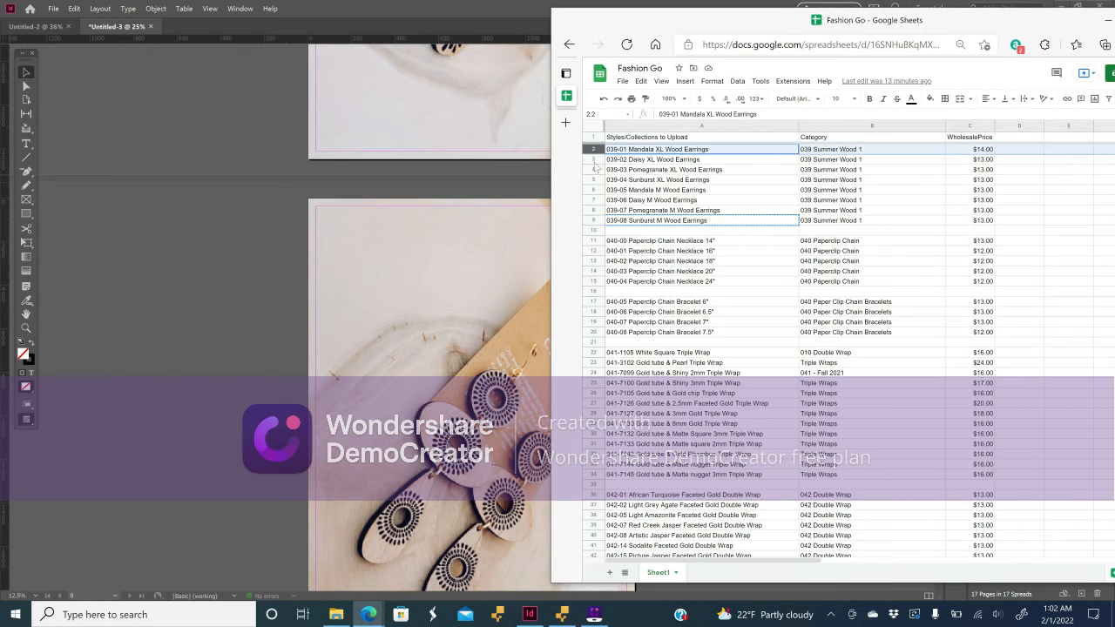
left_click(595, 212, "shift")
left_click(595, 222, "shift")
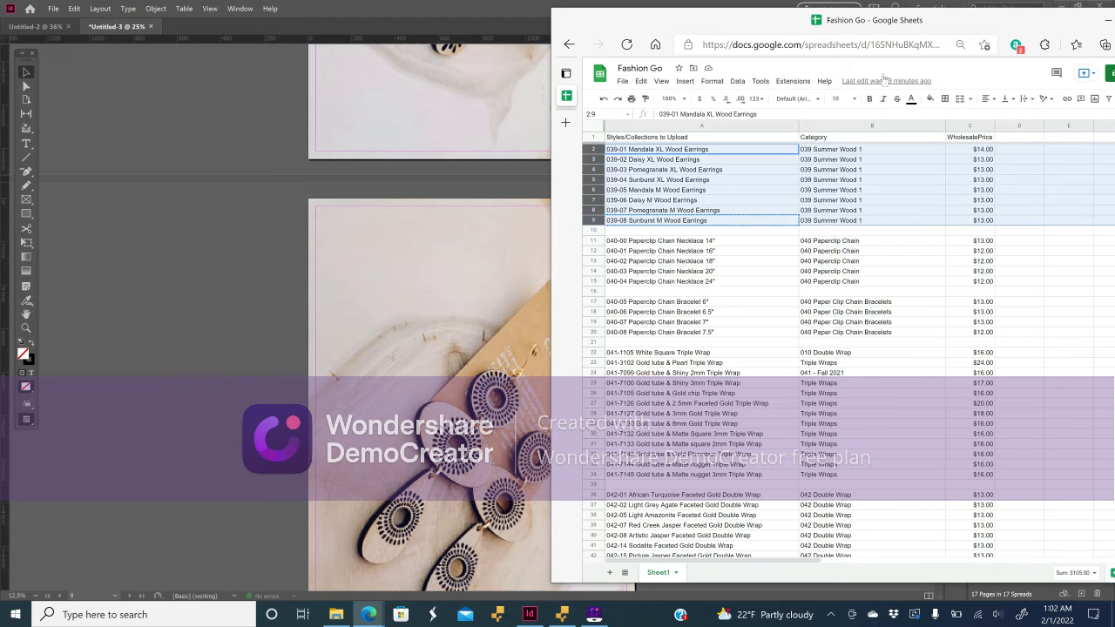
left_click(871, 99)
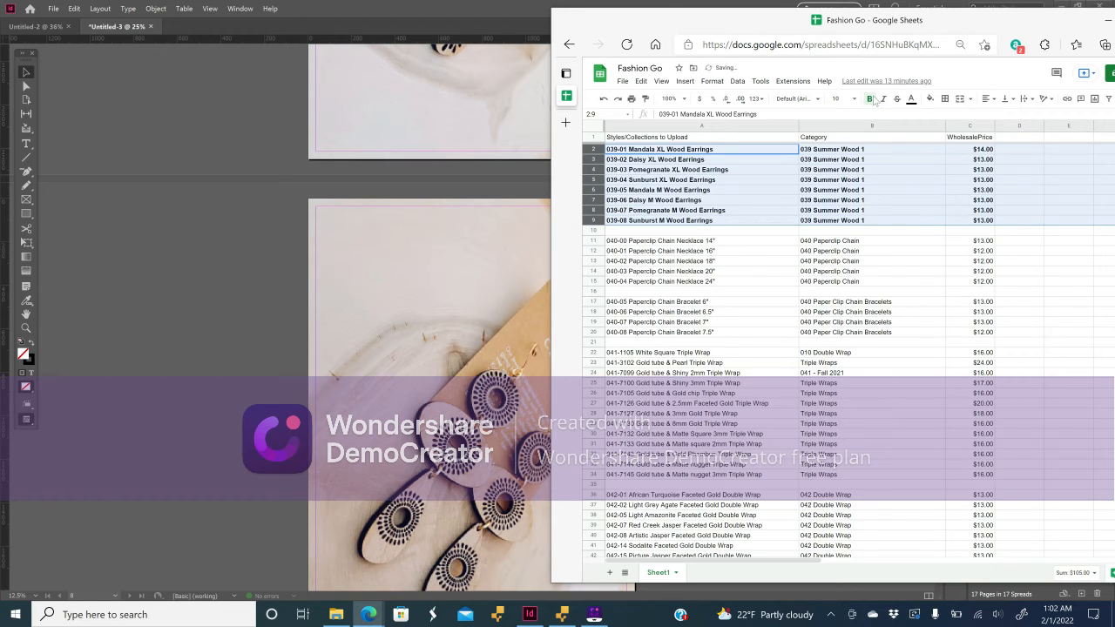
left_click(778, 232)
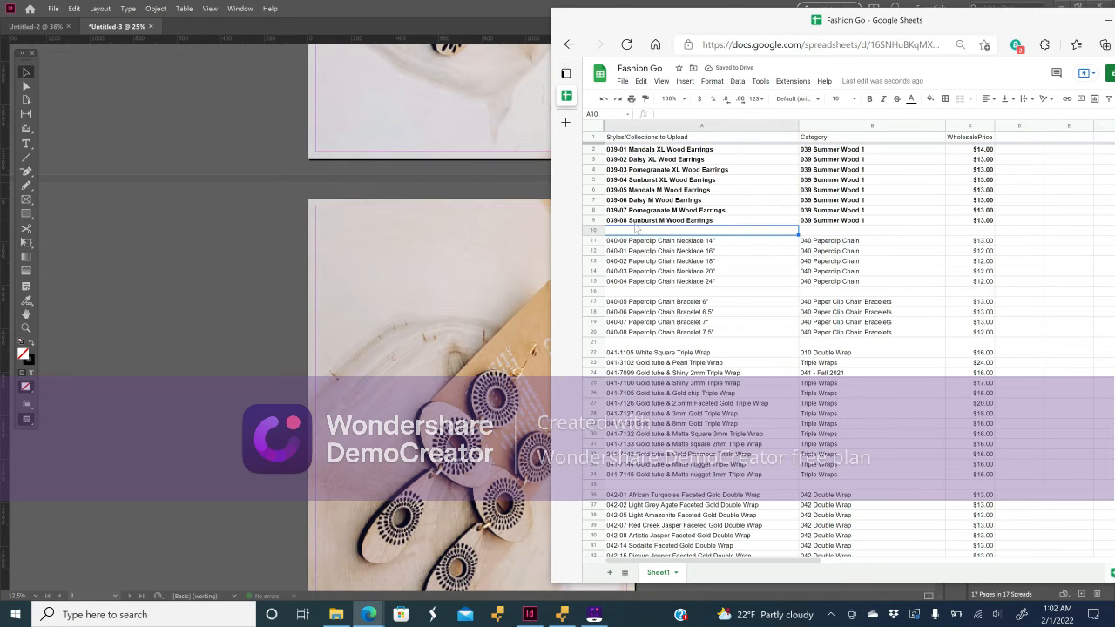
Return to the InDesign document and delete pages 1 to 8 with the earring photos.
left_click(242, 196)
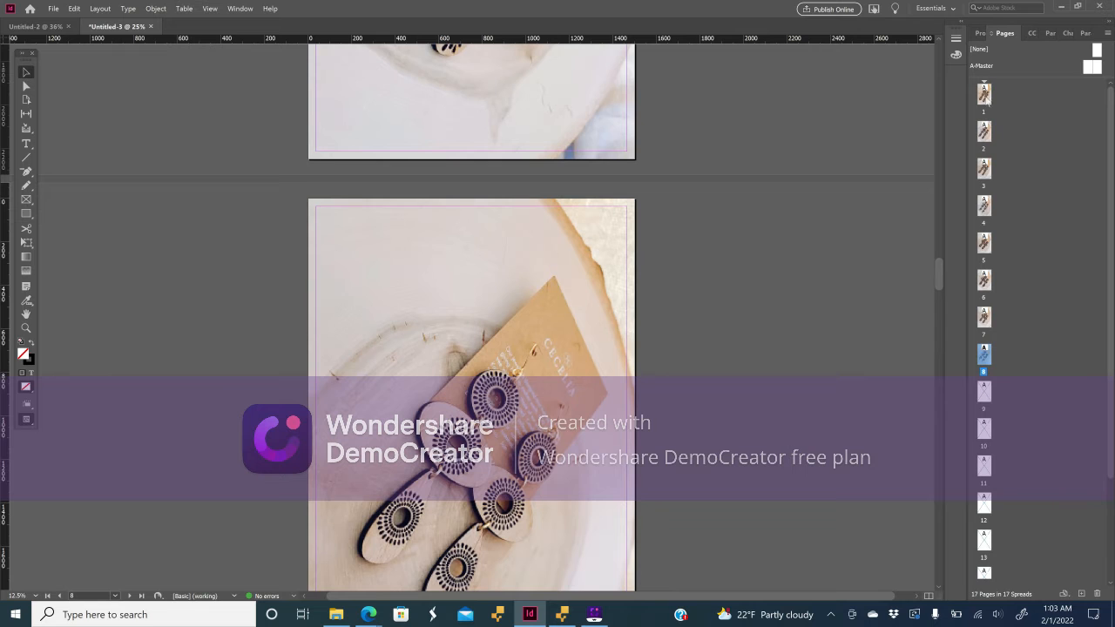
double_click(985, 353)
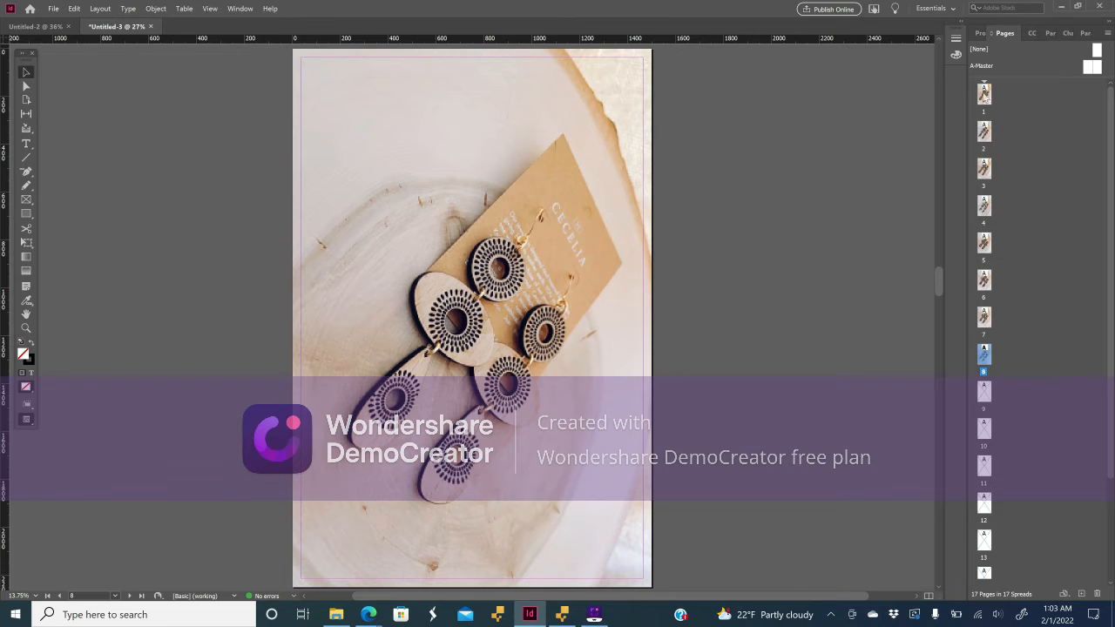
left_click(985, 96, "shift")
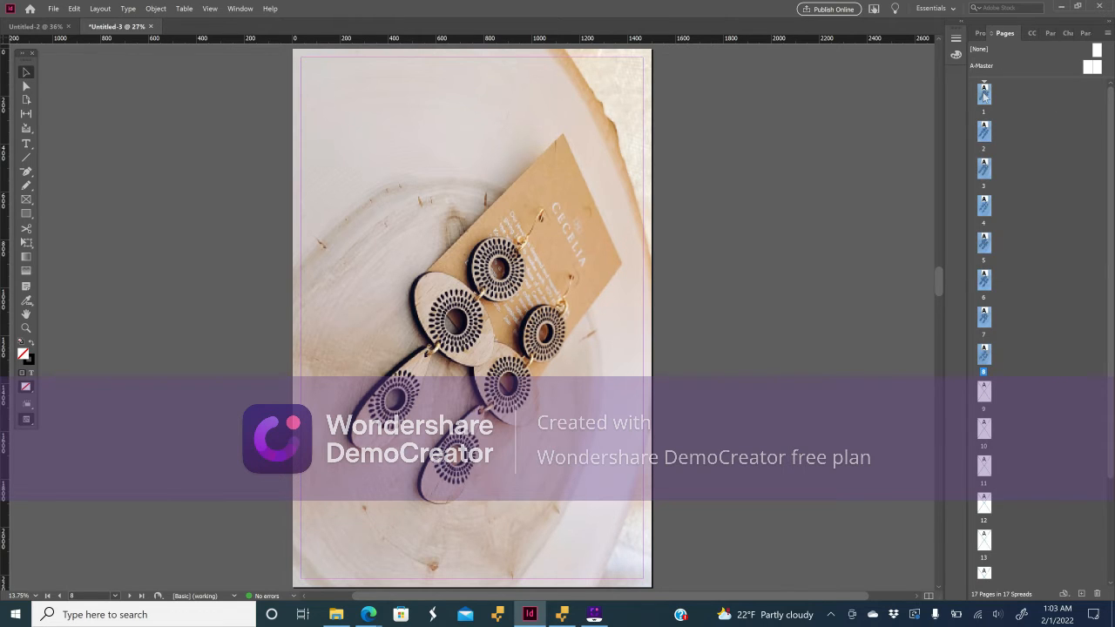
right_click(985, 96)
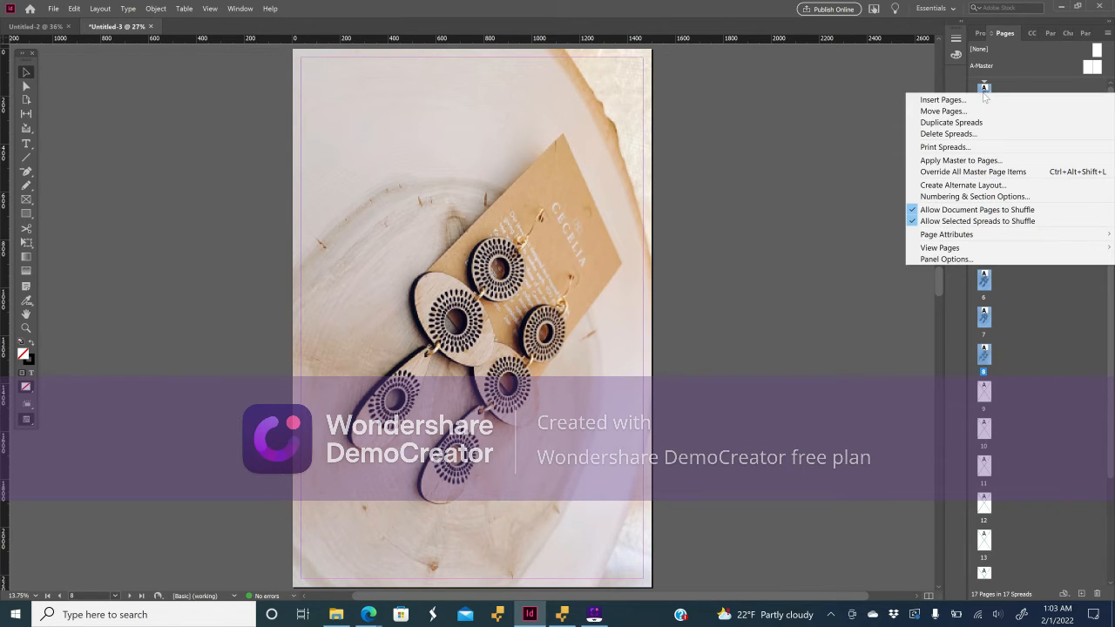
left_click(961, 135)
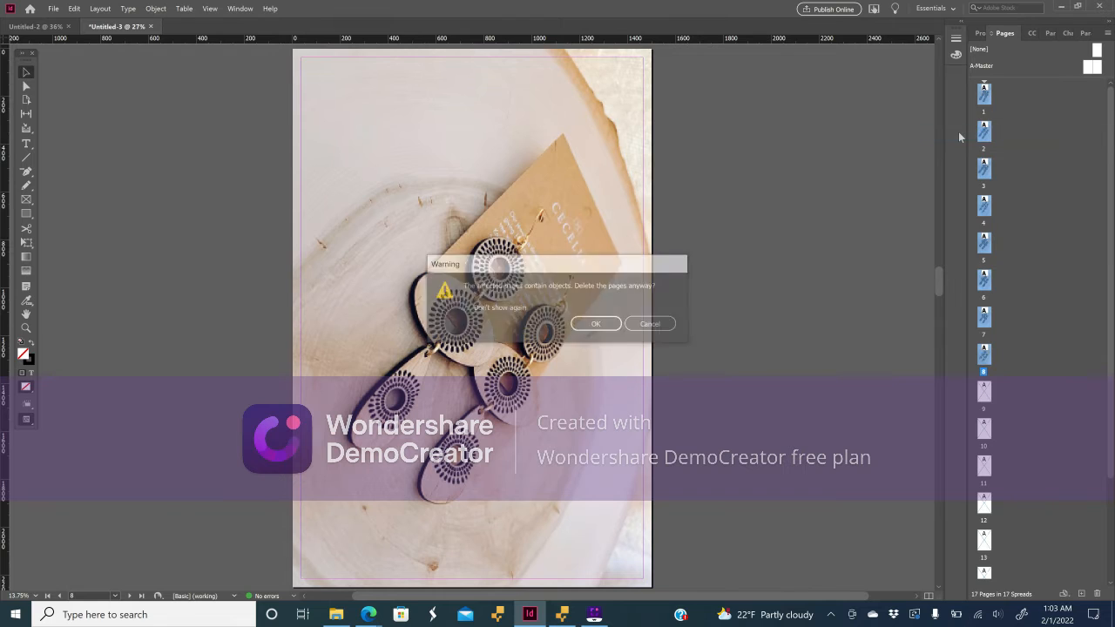
left_click(597, 325)
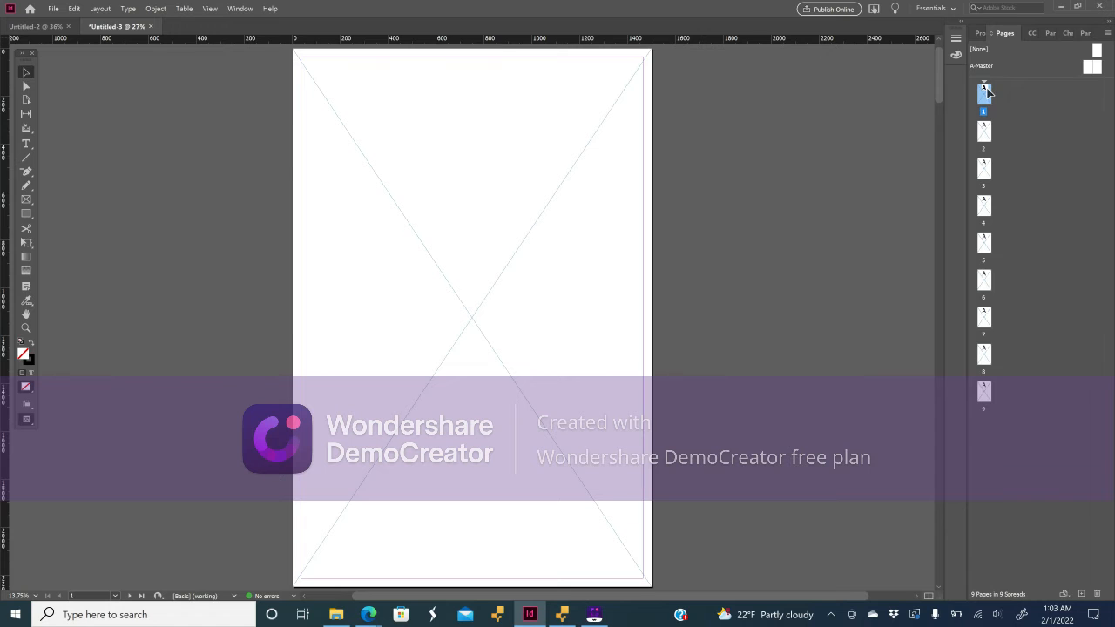
Duplicate the nine remaining blank template pages and go to page 1.
left_click(983, 395, "shift")
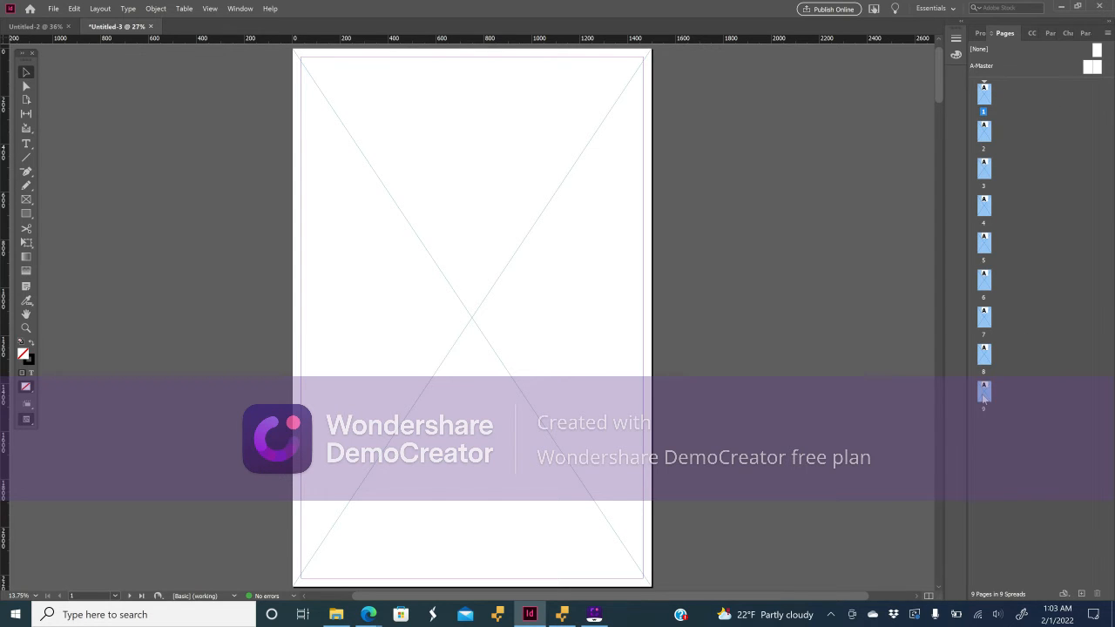
right_click(983, 394)
left_click(981, 424)
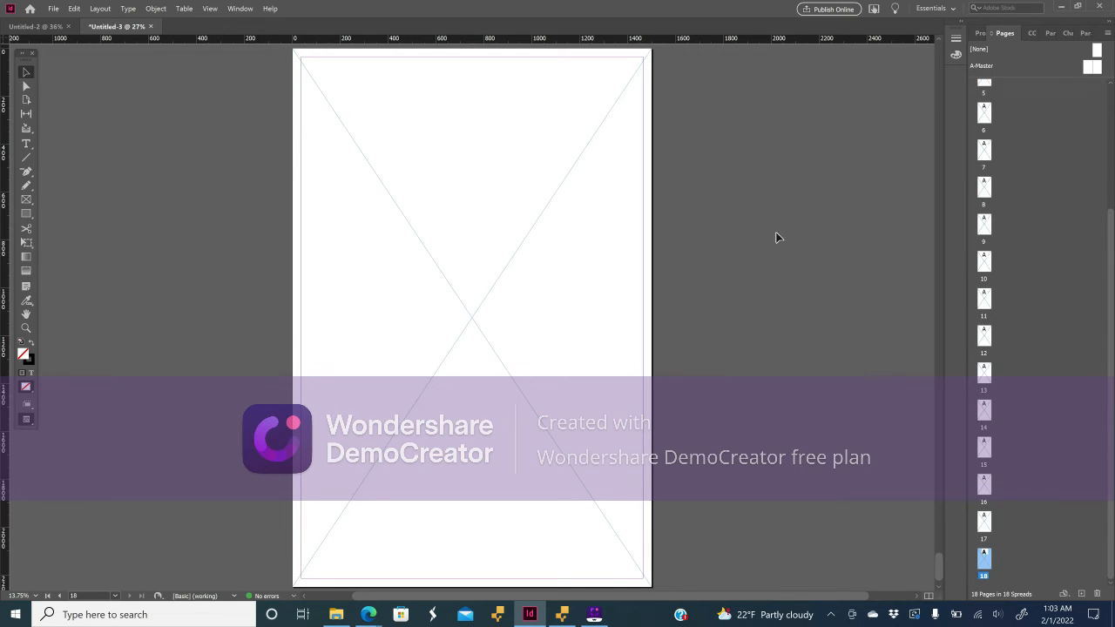
scroll(1045, 206, "up", 1)
scroll(1045, 205, "up", 3)
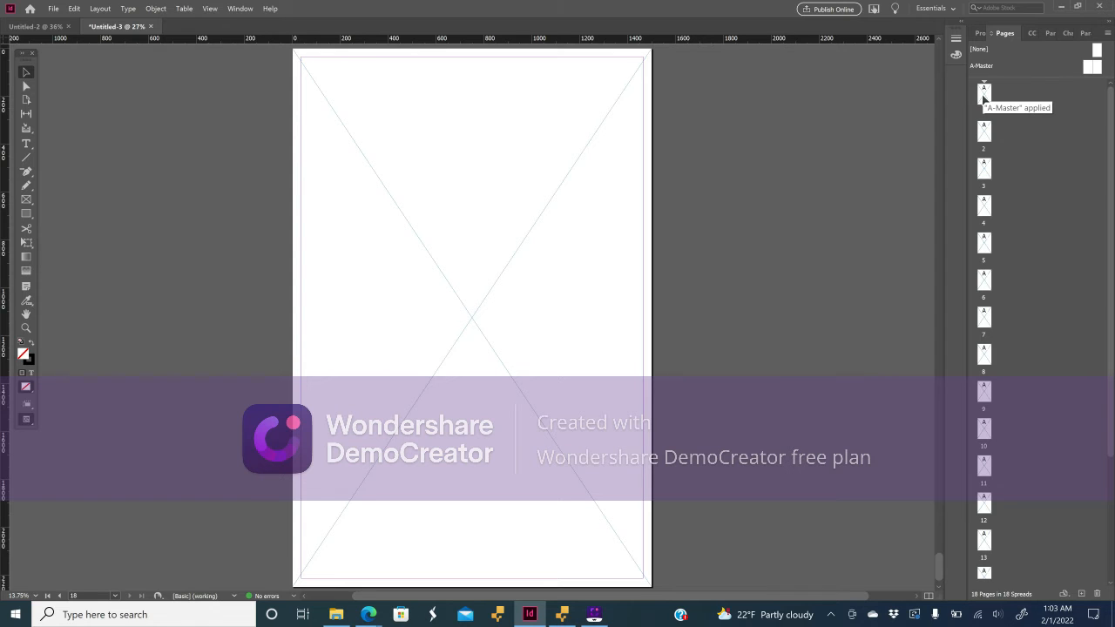
double_click(984, 94)
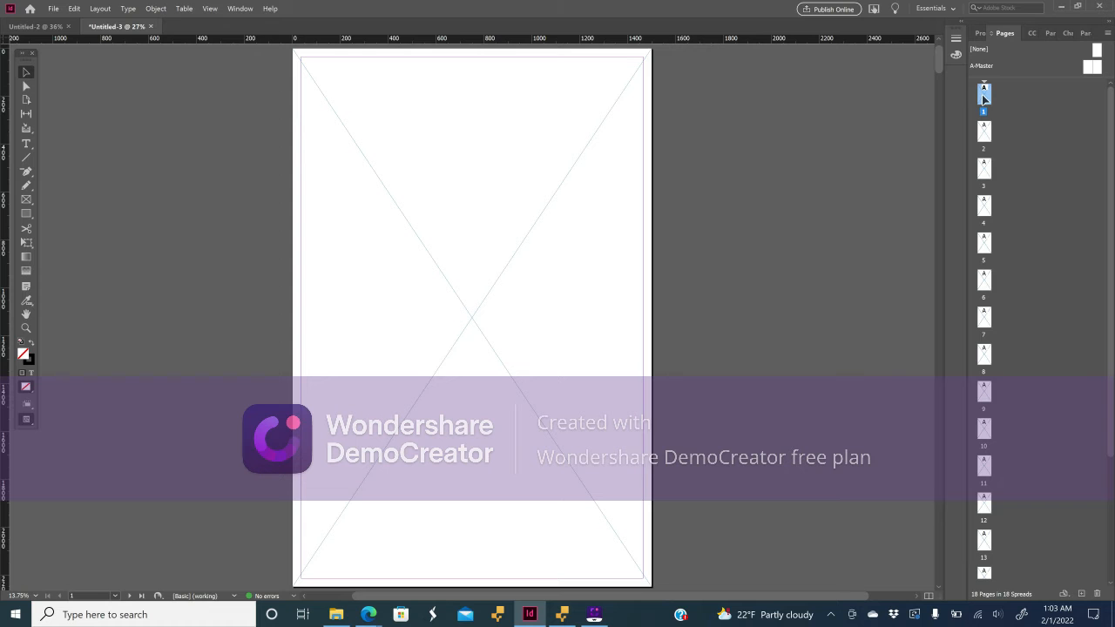
Check the 040-00 Paperclip Chain Necklace 14" row in the Fashion Go spreadsheet and return to InDesign.
left_click(1077, 7)
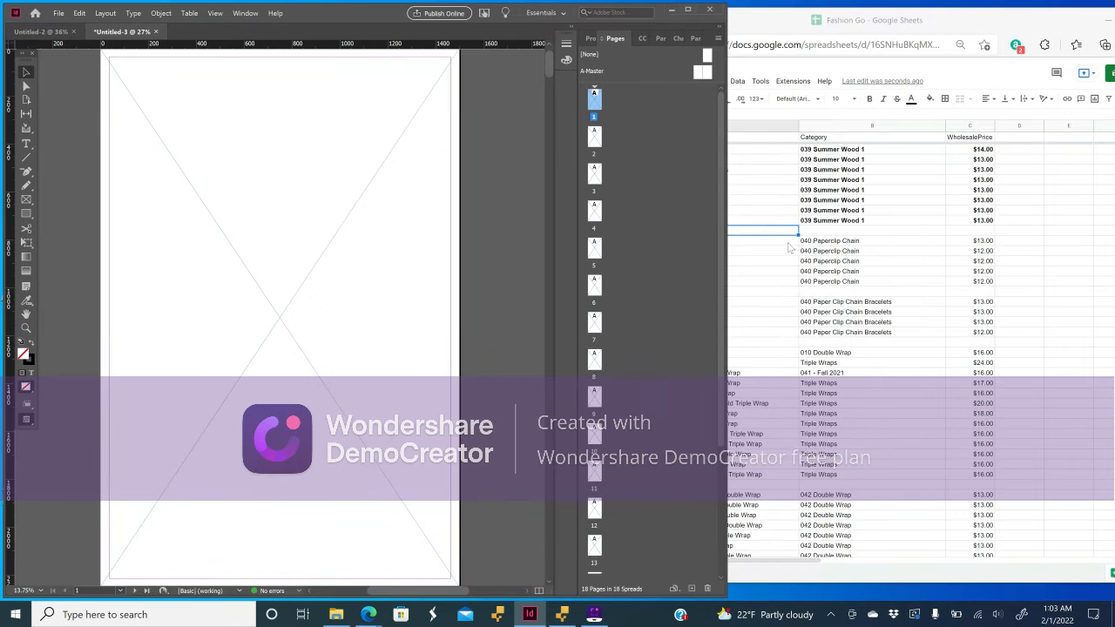
left_click(701, 244)
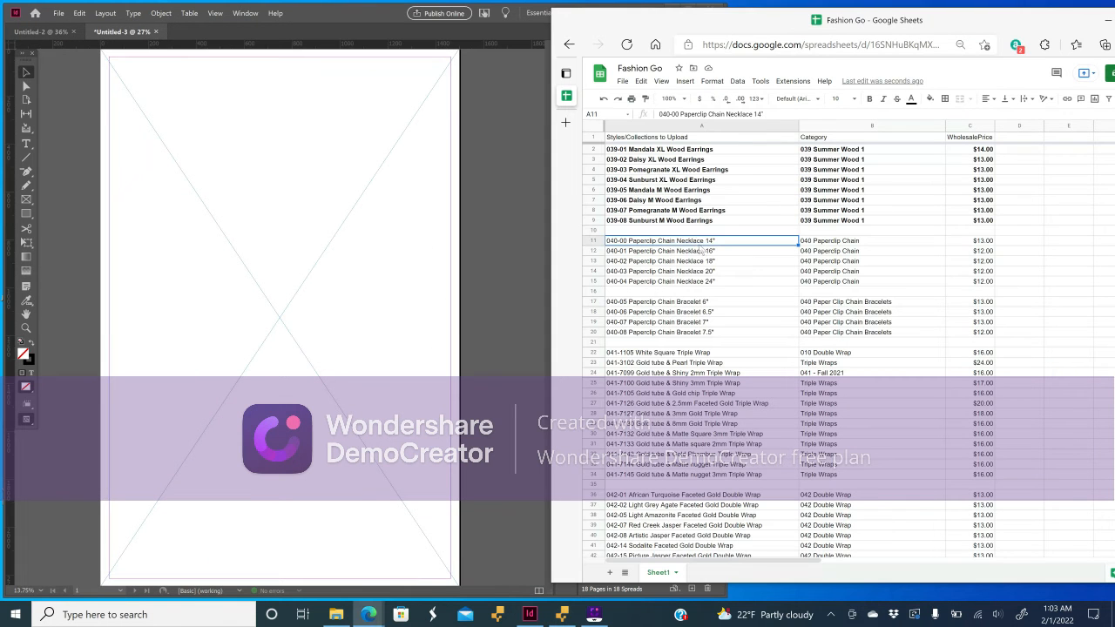
left_click(388, 18)
left_click(686, 9)
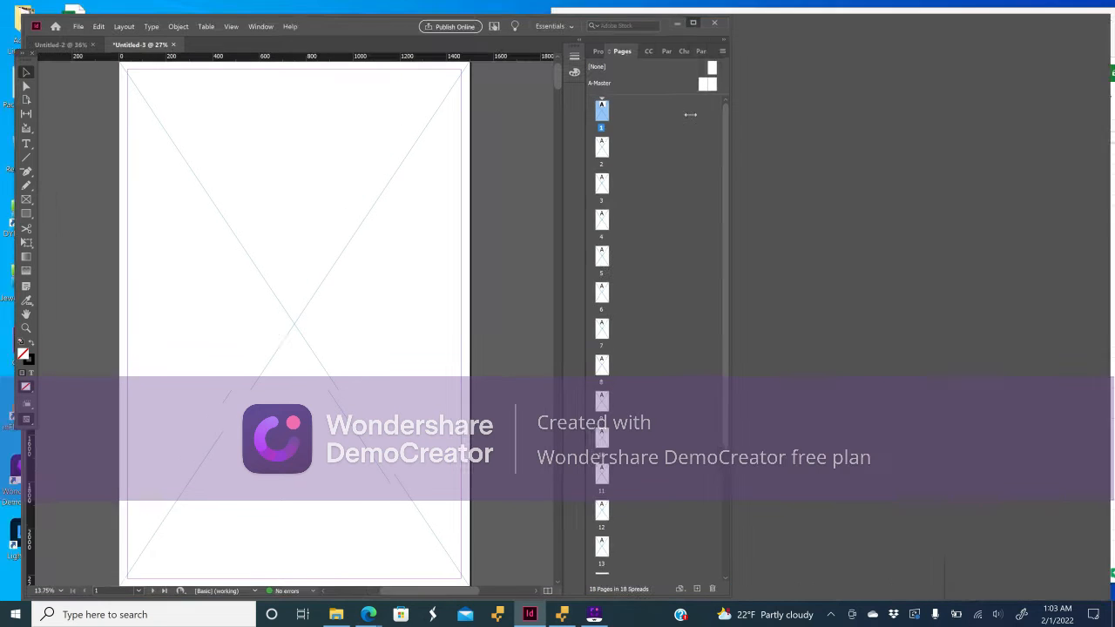
Go up to the AA JEWELRY PHOTOS BY COLLECTION folder in File Explorer and look for a 040 collection folder.
left_click(335, 614)
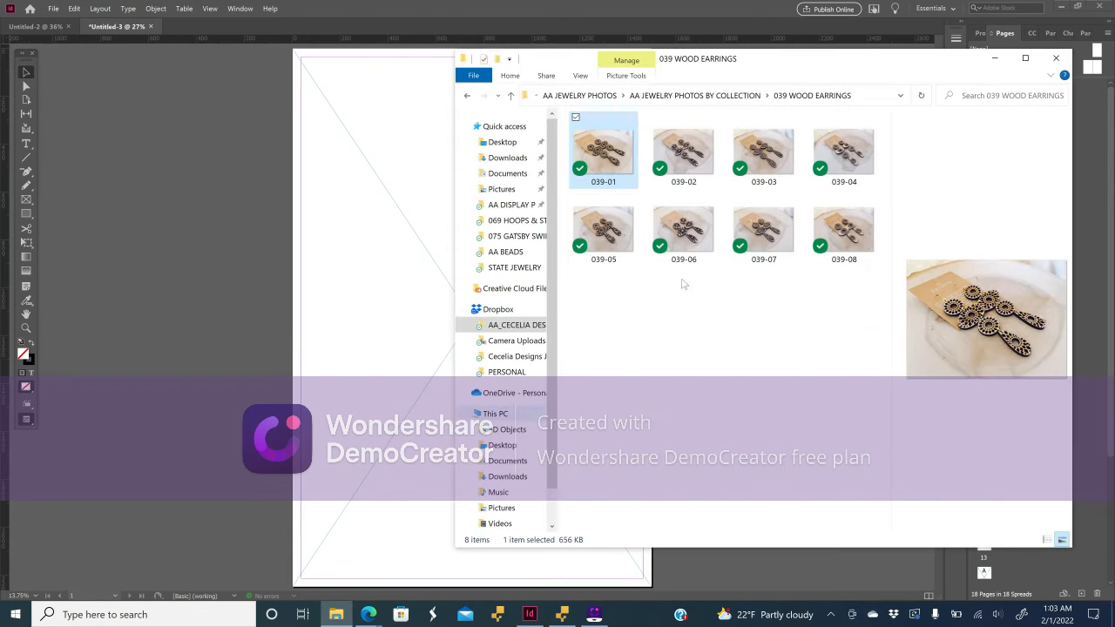
left_click(713, 103)
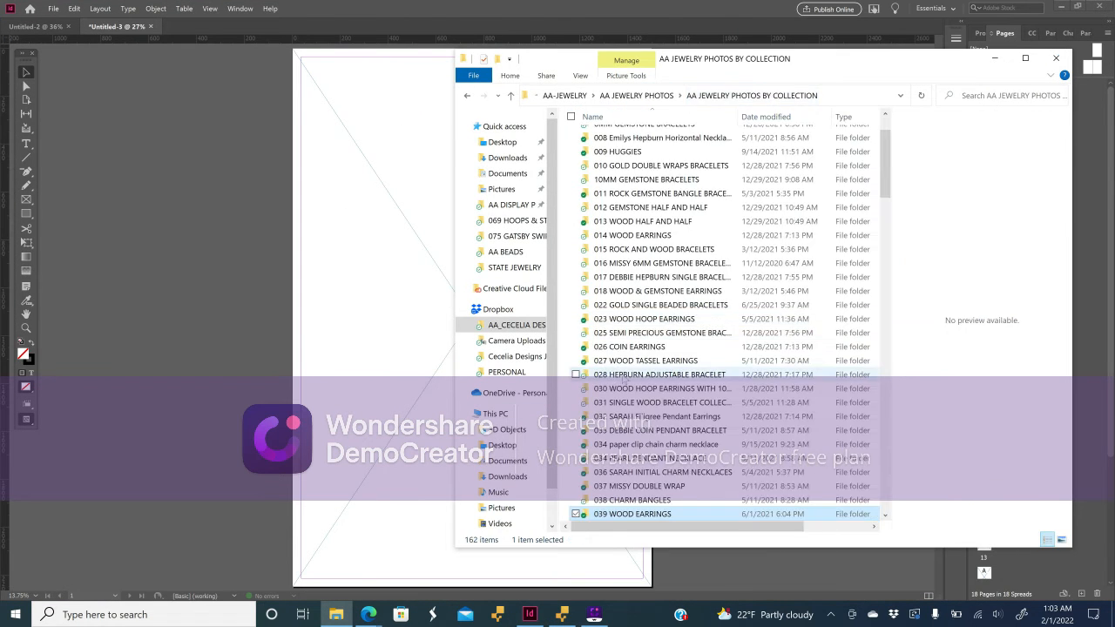
scroll(646, 405, "down", 2)
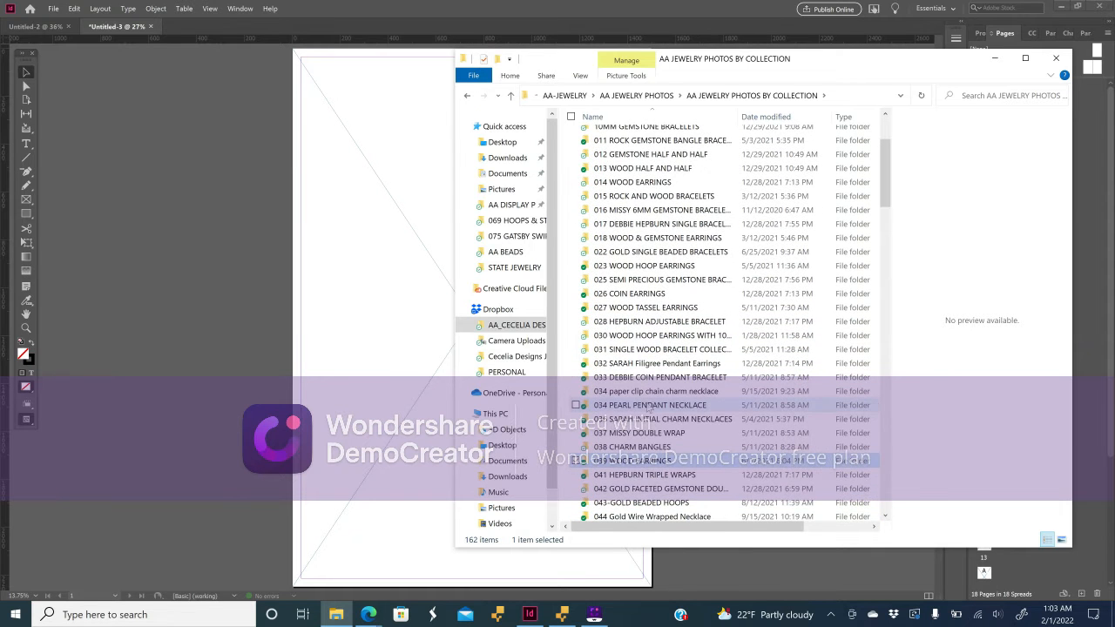
scroll(621, 486, "down", 2)
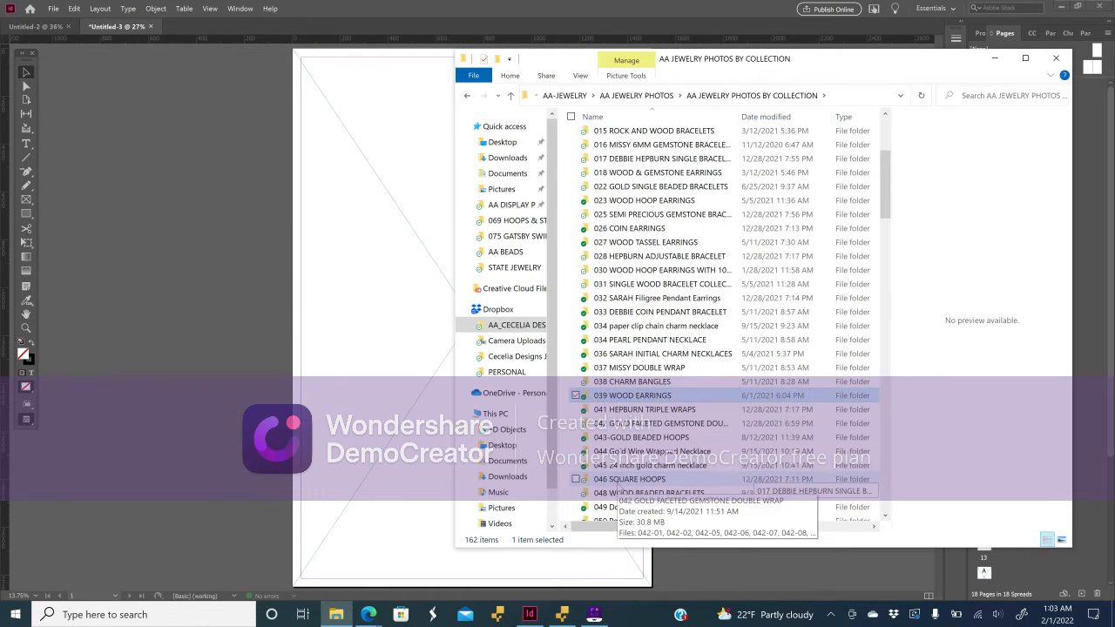
scroll(621, 486, "up", 3)
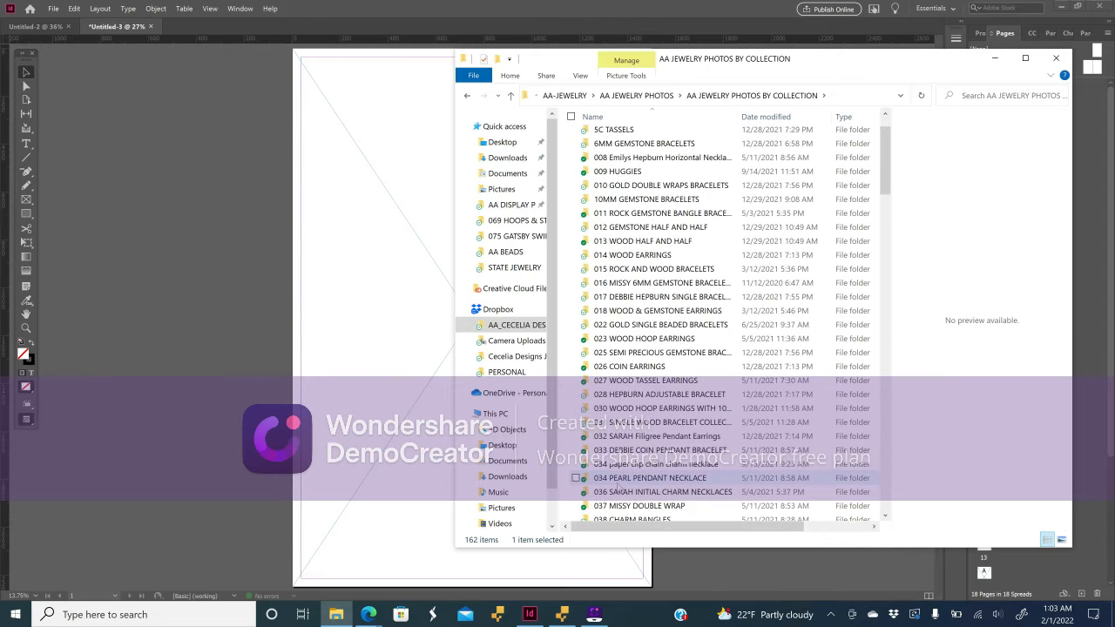
scroll(682, 327, "down", 2)
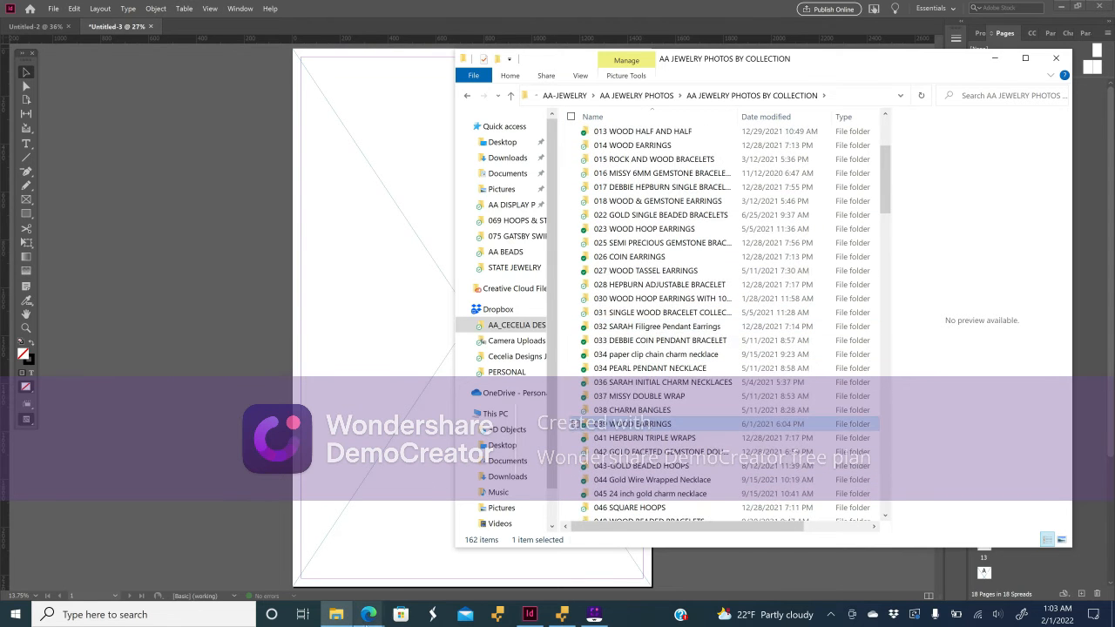
Check the 041 triple wrap rows in the Fashion Go spreadsheet and open the 041 HEPBURN TRIPLE WRAPS photo folder.
mouse_move(369, 614)
left_click(424, 535)
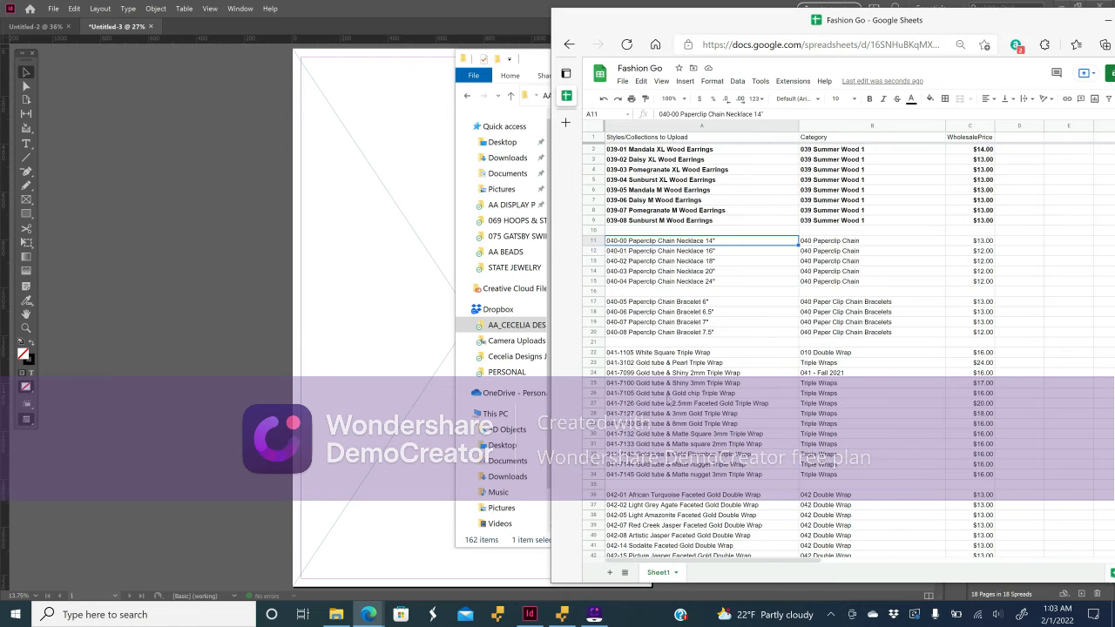
scroll(668, 402, "down", 2)
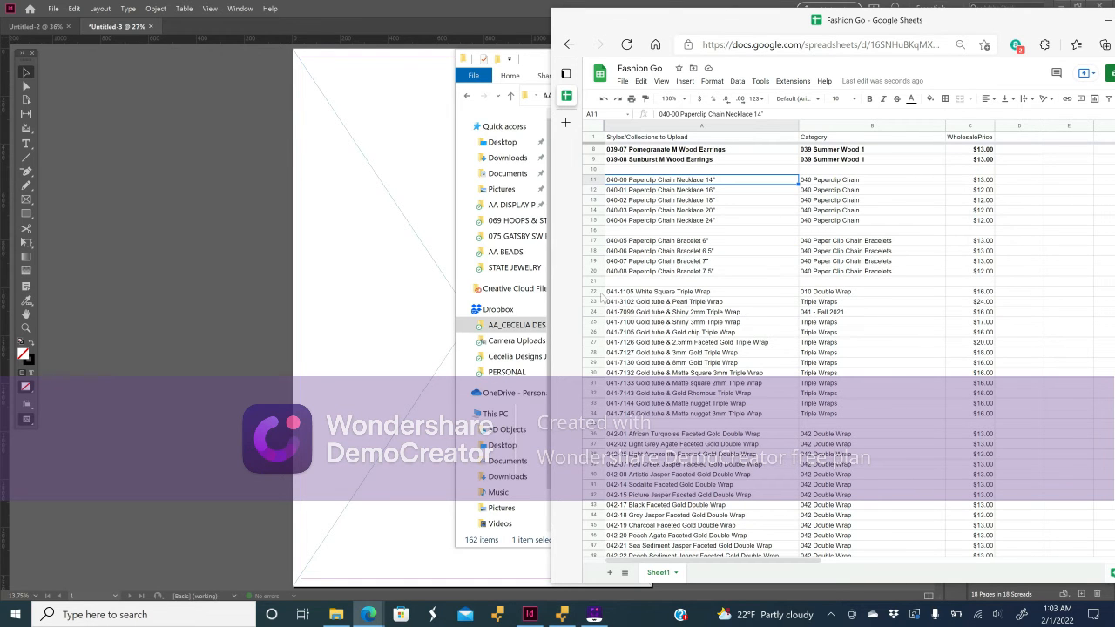
left_click(594, 292)
left_click(523, 58)
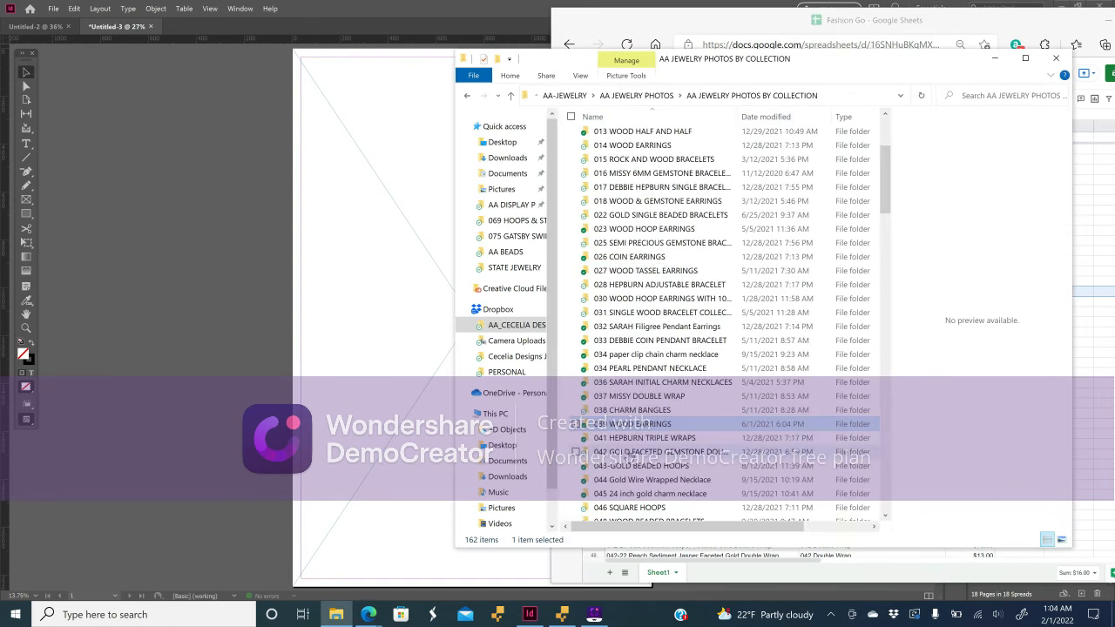
double_click(630, 438)
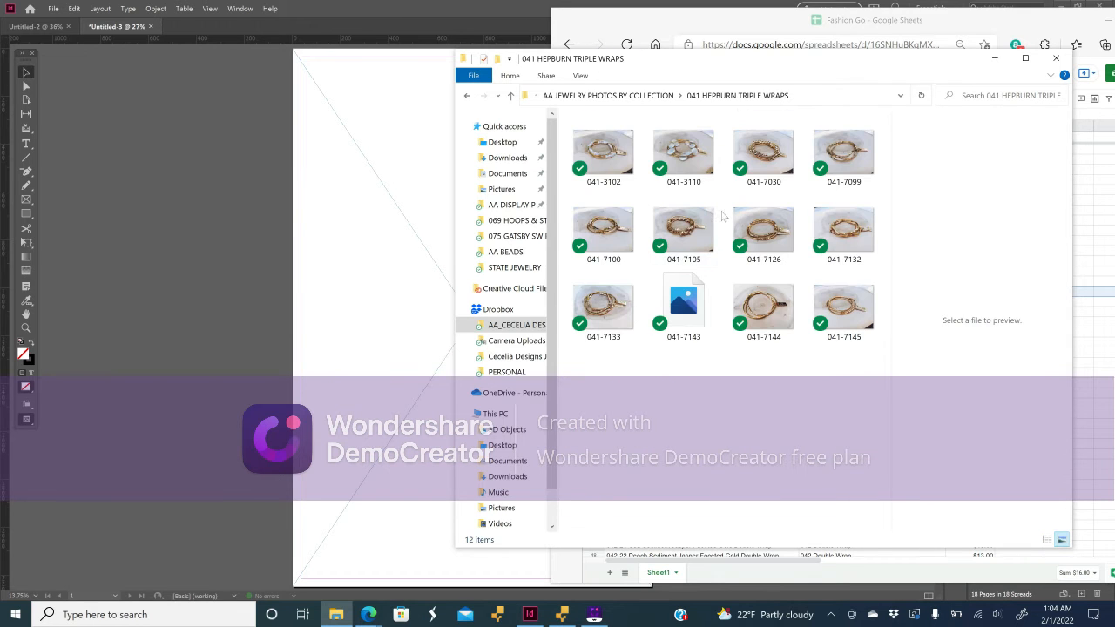
left_click(764, 14)
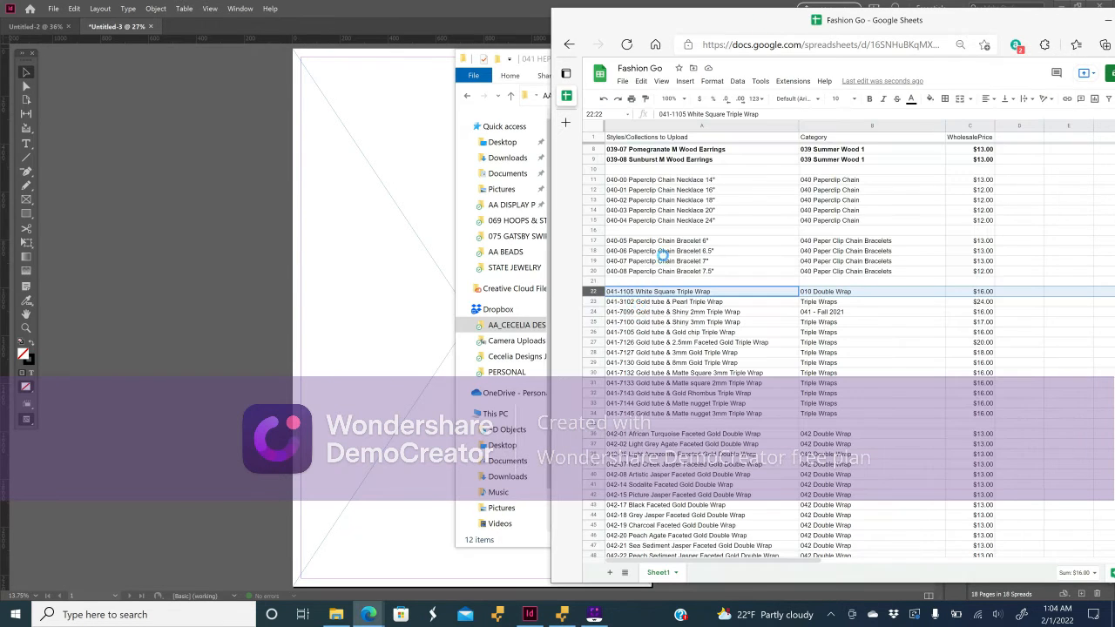
Select all twelve photos from 041-3102 to 041-7145 and bring them into the InDesign document for placing.
left_click(604, 148)
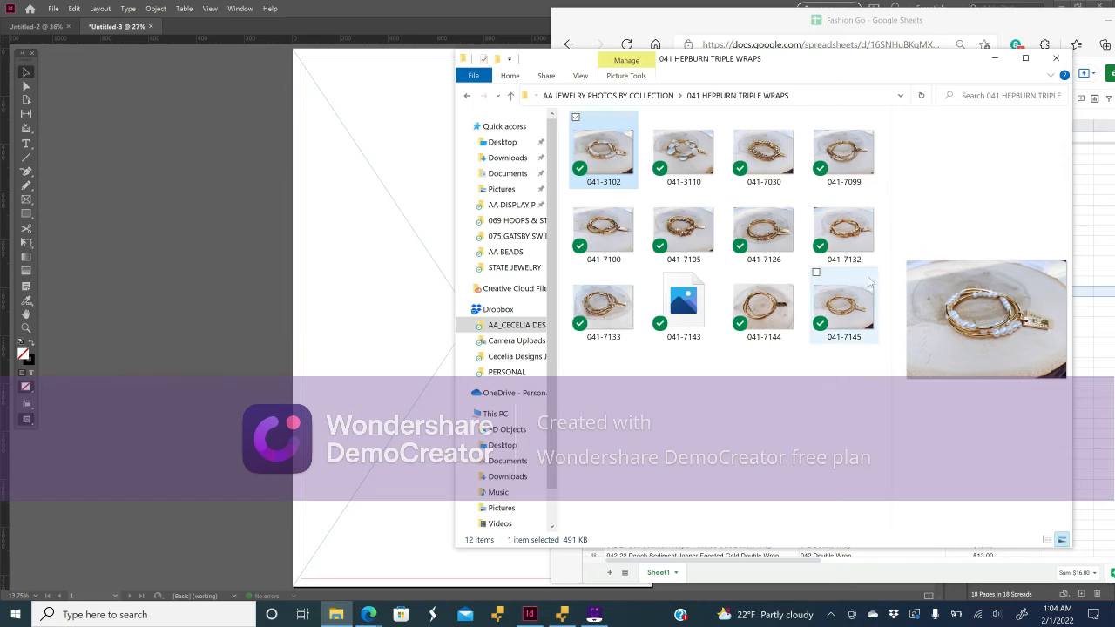
left_click(852, 319, "shift")
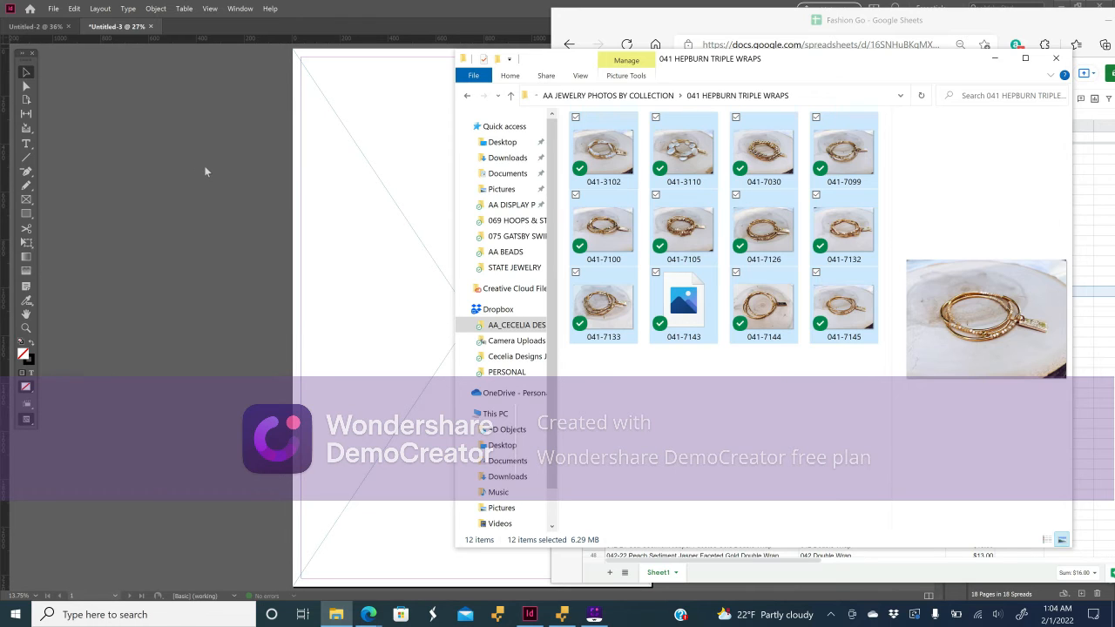
left_click(344, 11)
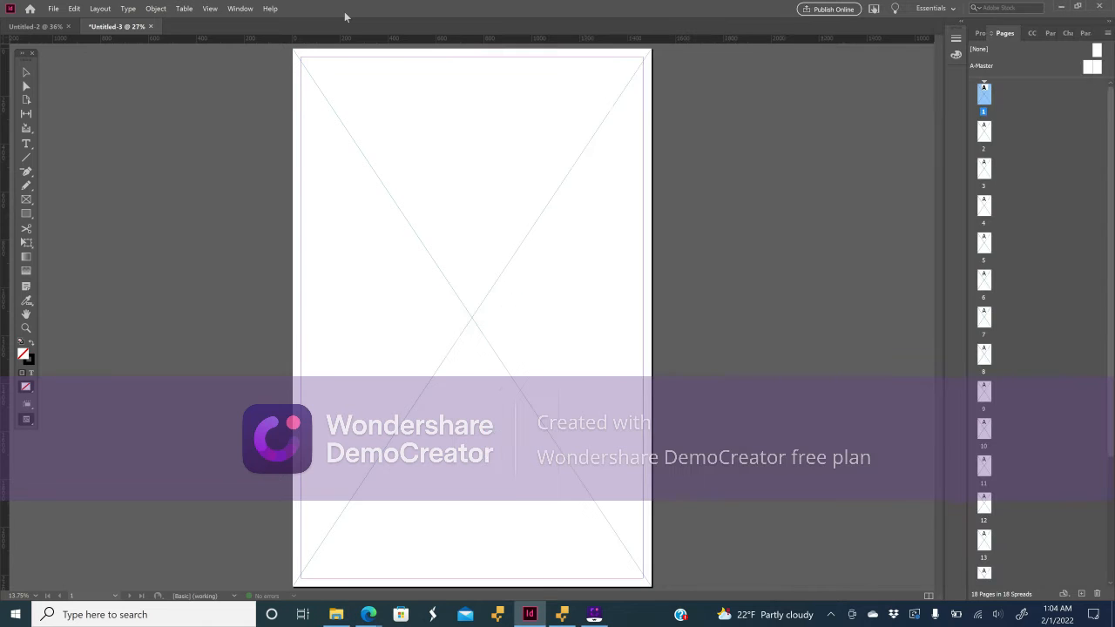
Place the first bracelet photo on page 1, undo the extra photo placed over it, and place the second on page 2.
left_click(366, 246)
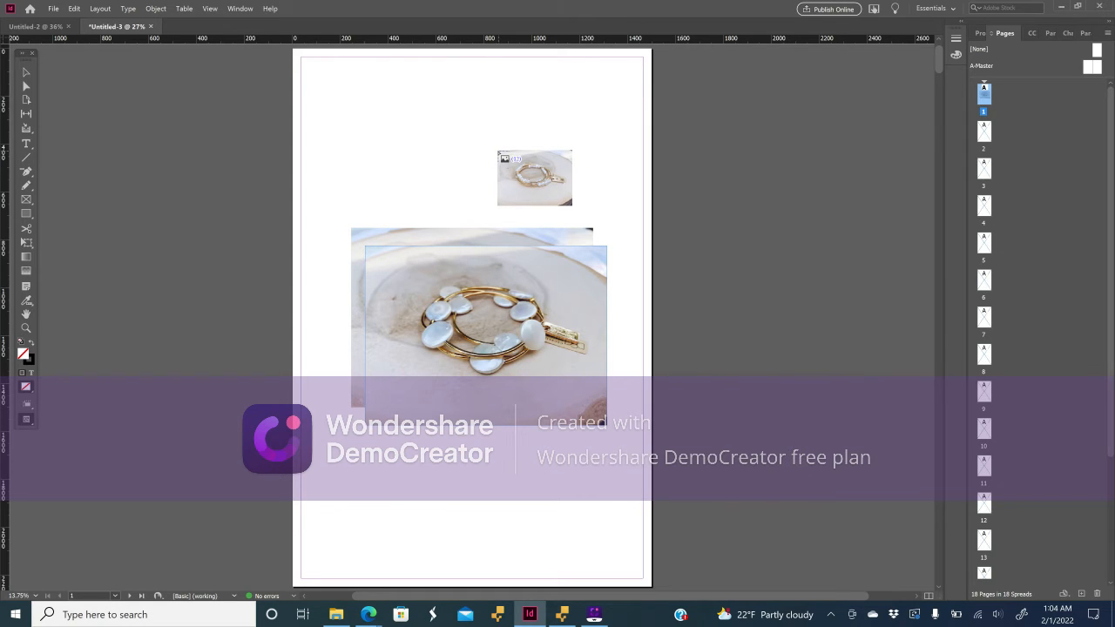
key("ctrl+z")
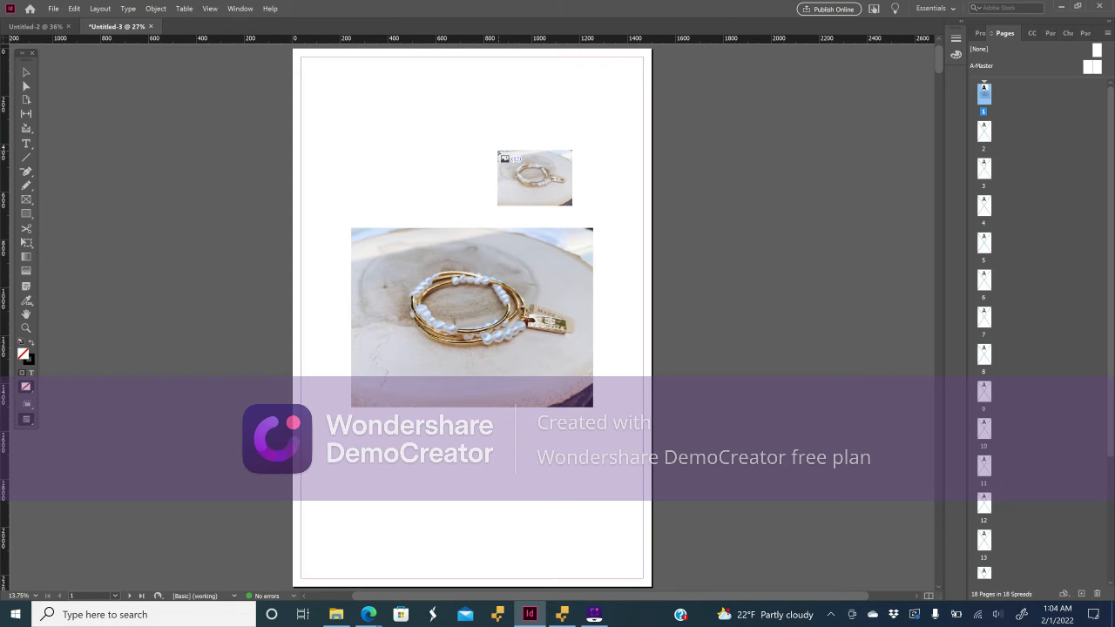
scroll(468, 290, "down", 5)
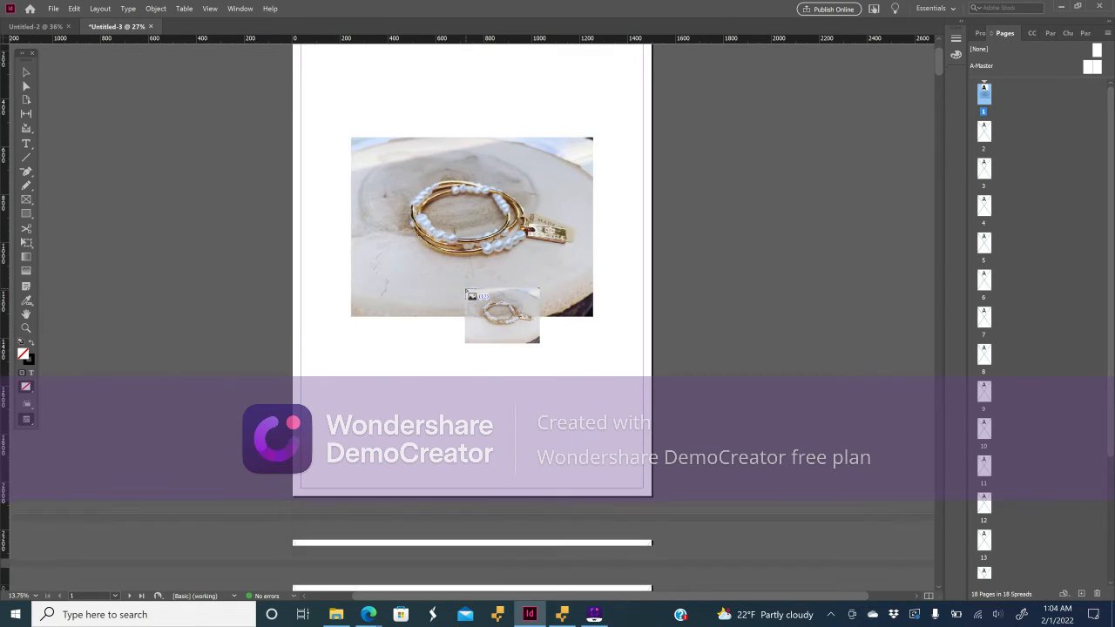
scroll(468, 293, "down", 3)
scroll(467, 294, "up", 9)
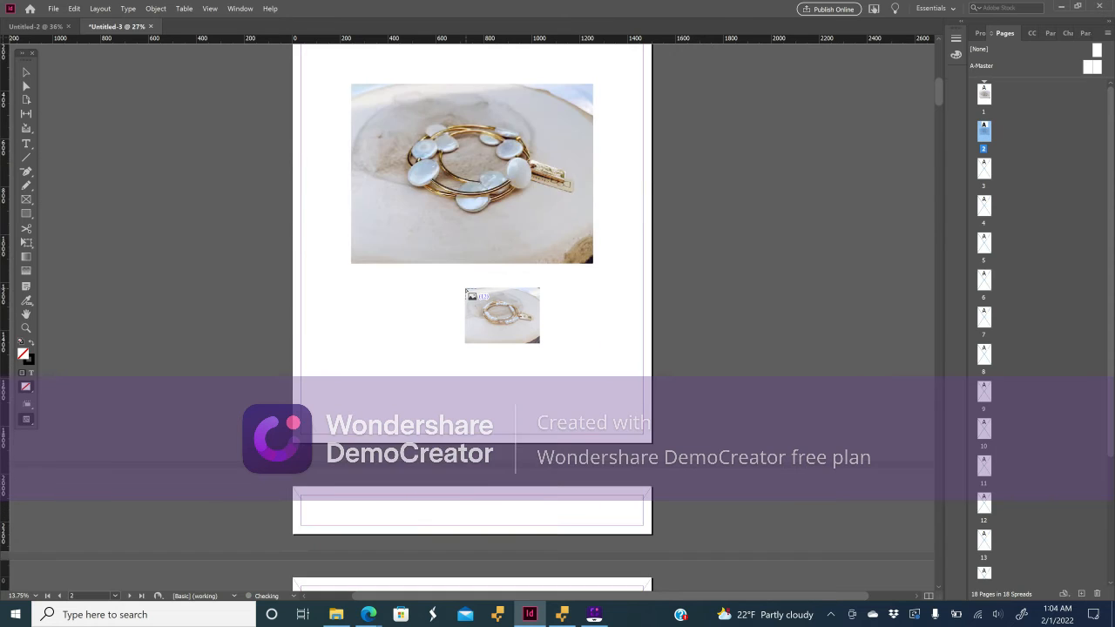
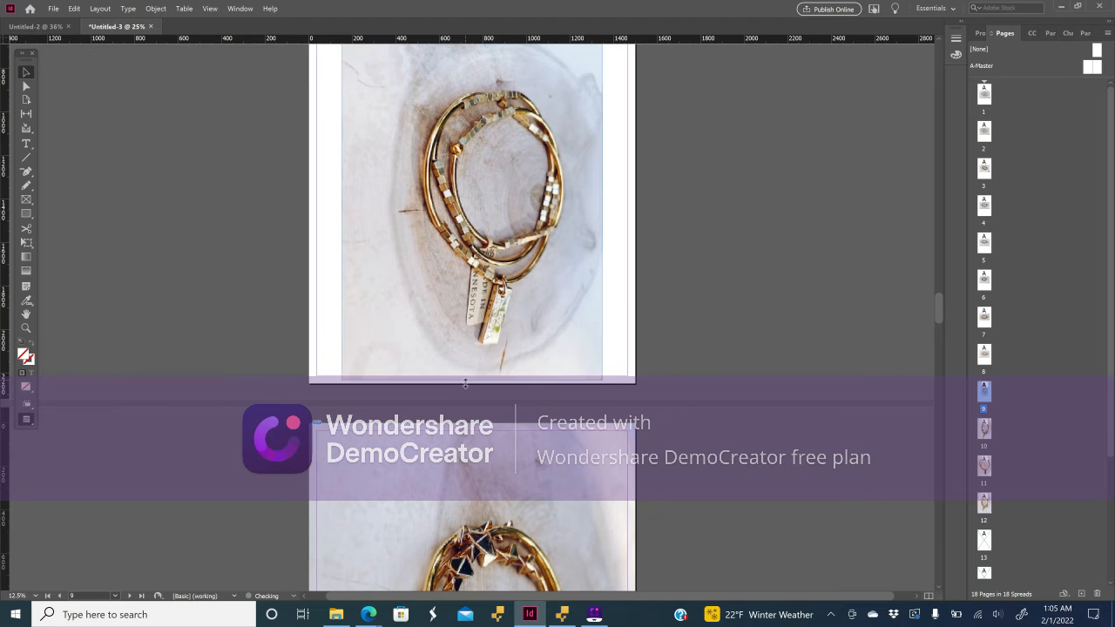
Enlarge the upright bracelet photo on page 9 proportionally up to the page's top edge so it covers the page.
scroll(477, 281, "up", 5)
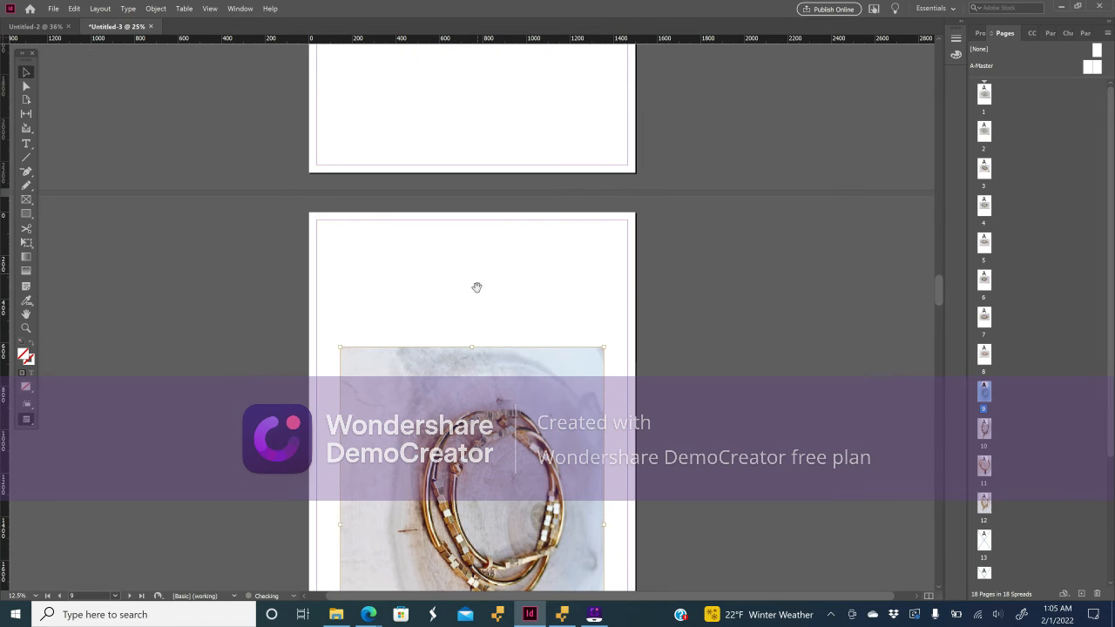
double_click(471, 344)
double_click(470, 345)
double_click(471, 344)
left_click(472, 359)
left_click_drag(472, 279, 474, 209)
key("ctrl+z")
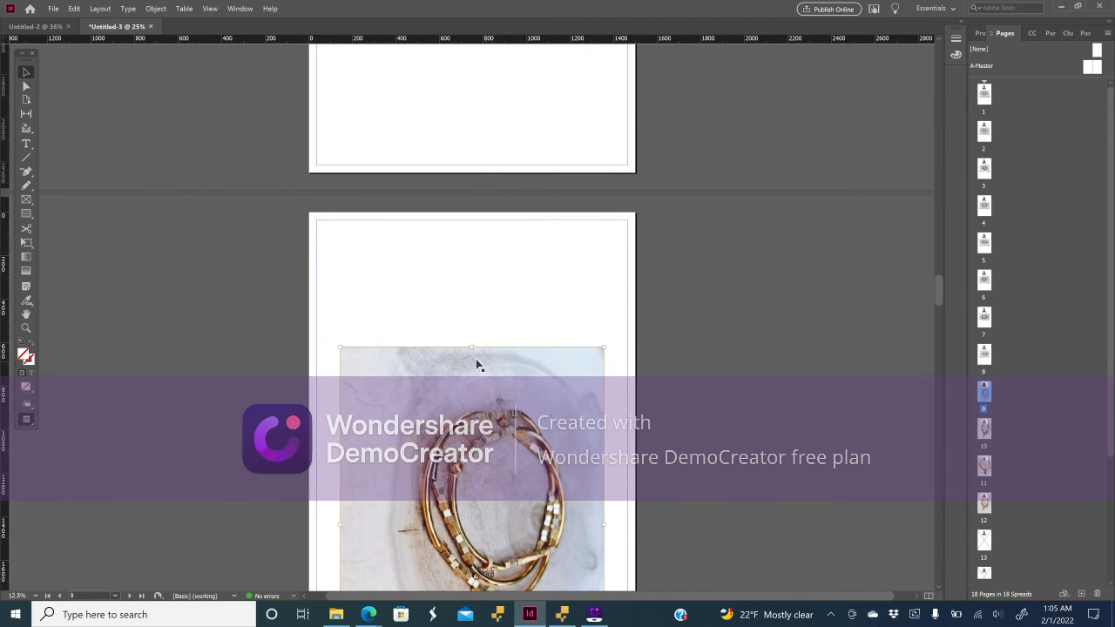
left_click_drag(470, 275, 454, 214)
Rotate the bracelet photo on page 8 by 90° clockwise and enlarge it proportionally to cover the whole page.
scroll(485, 166, "up", 4)
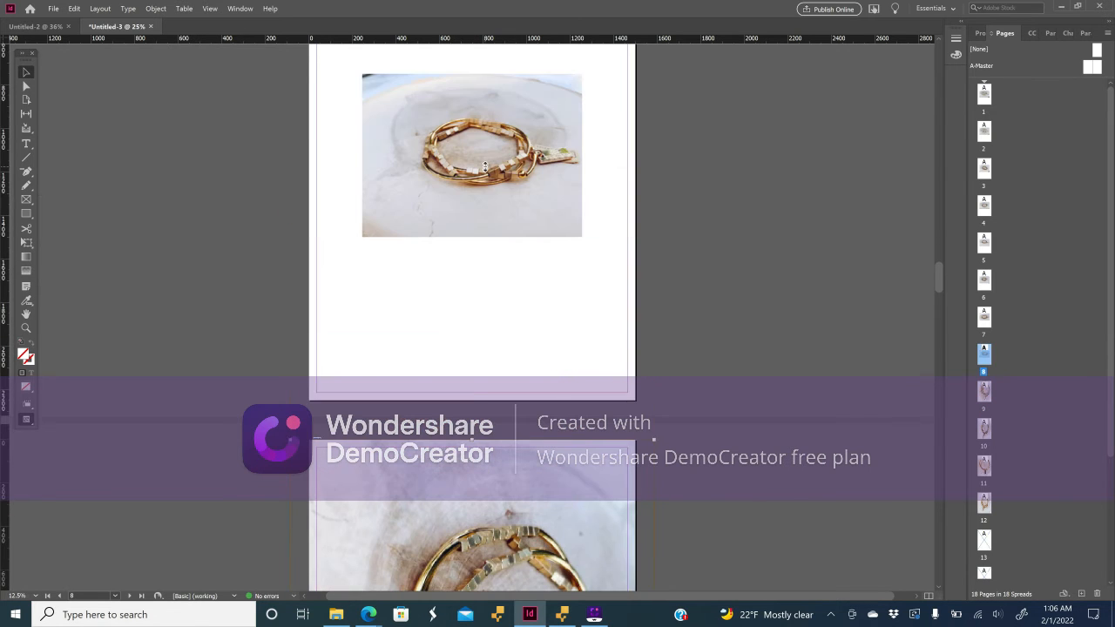
left_click_drag(587, 68, 474, 255)
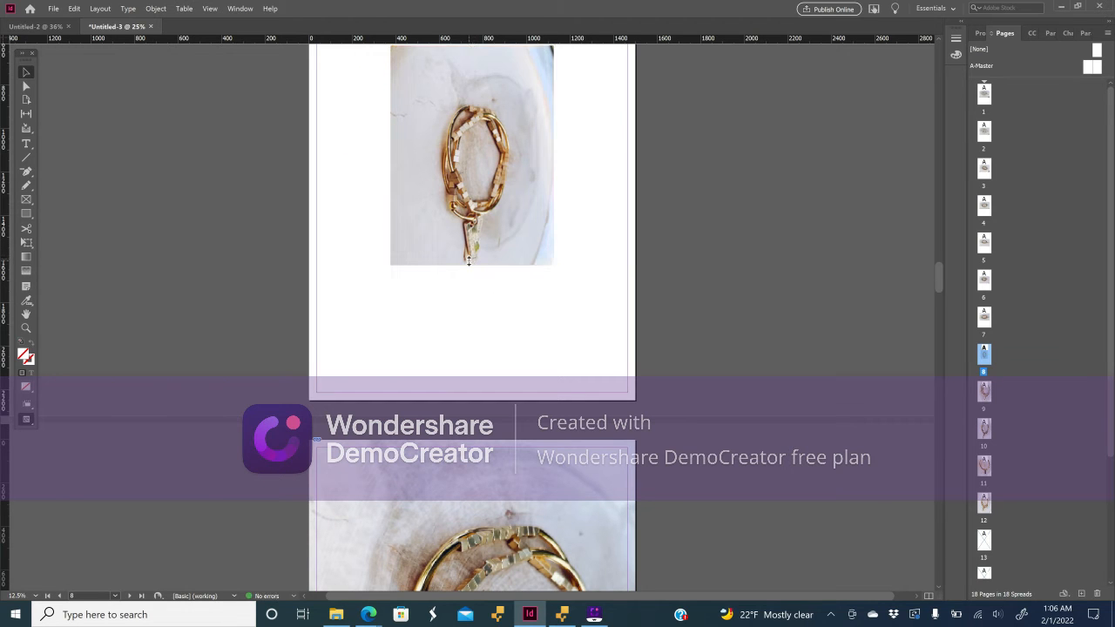
left_click_drag(473, 265, 463, 229)
scroll(478, 341, "up", 3)
Rotate the bracelet photo on page 7 by 90° clockwise and enlarge it proportionally down to the page's bottom edge.
scroll(523, 148, "up", 3)
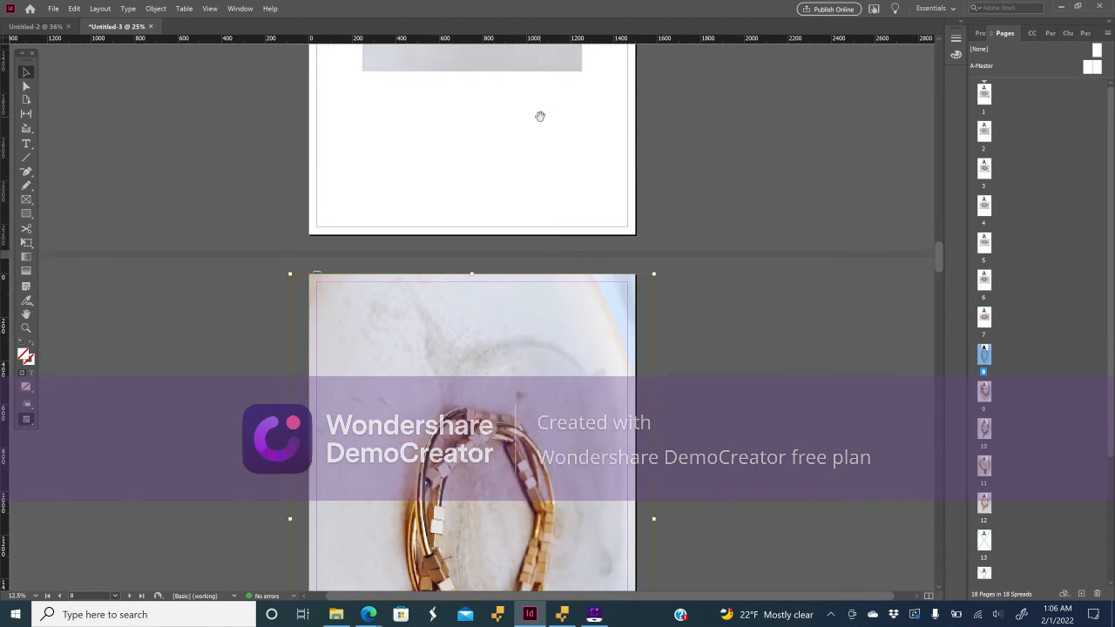
left_click(537, 232)
left_click_drag(579, 269, 485, 329)
left_click_drag(454, 409, 442, 466)
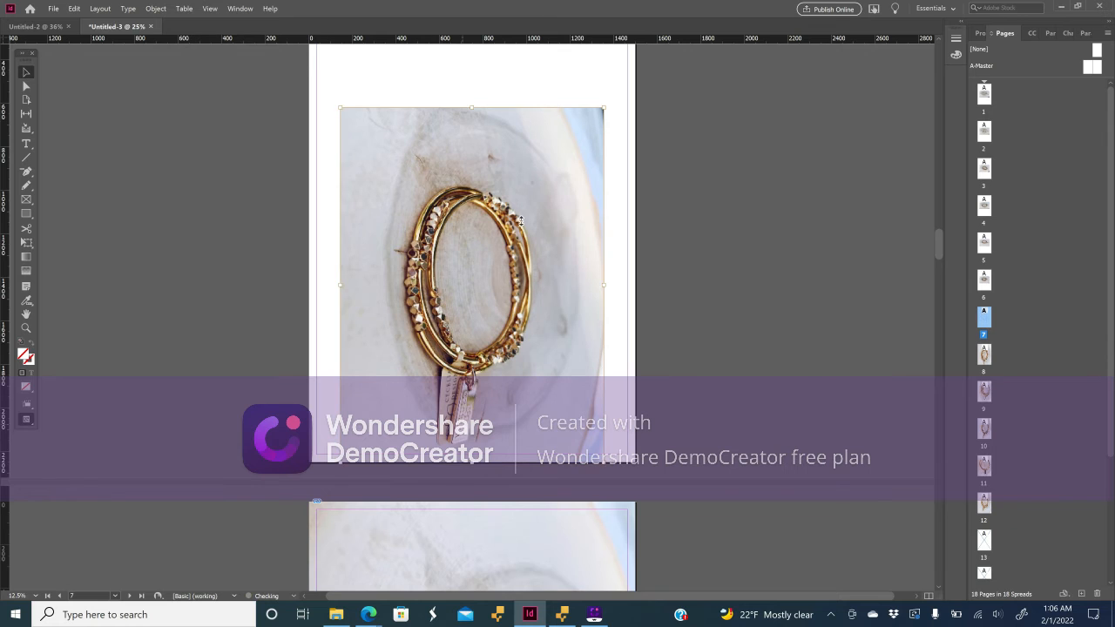
Enlarge the page 7 photo proportionally up to the page's top edge, undoing the attempt that stretches only its height.
scroll(521, 221, "up", 2)
left_click_drag(472, 241, 466, 108)
scroll(508, 93, "up", 2)
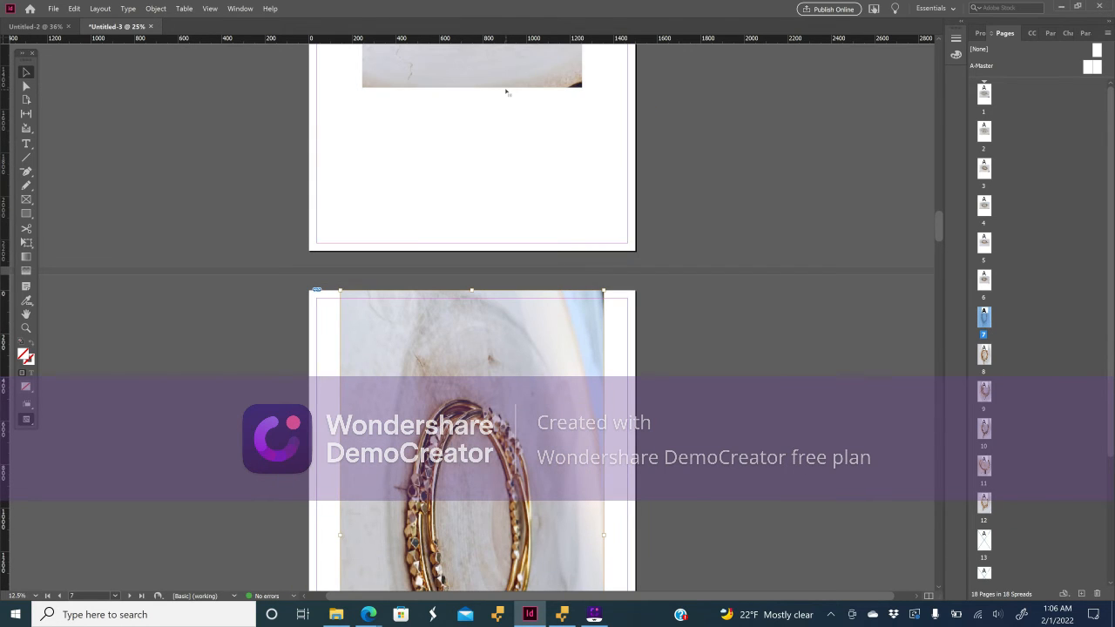
scroll(484, 364, "down", 2)
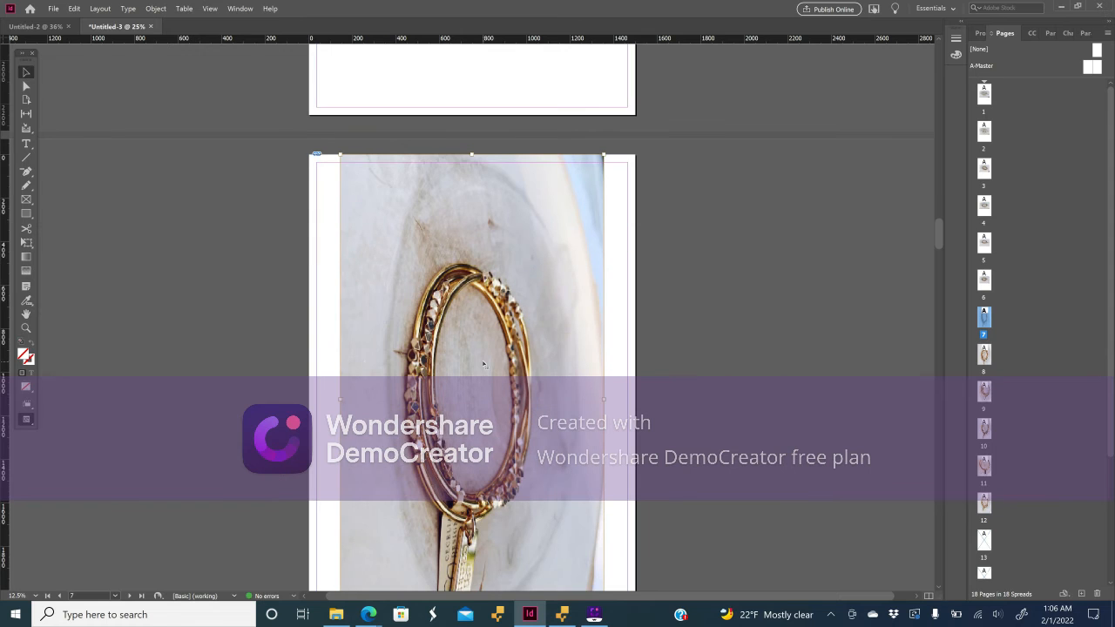
key("ctrl+z")
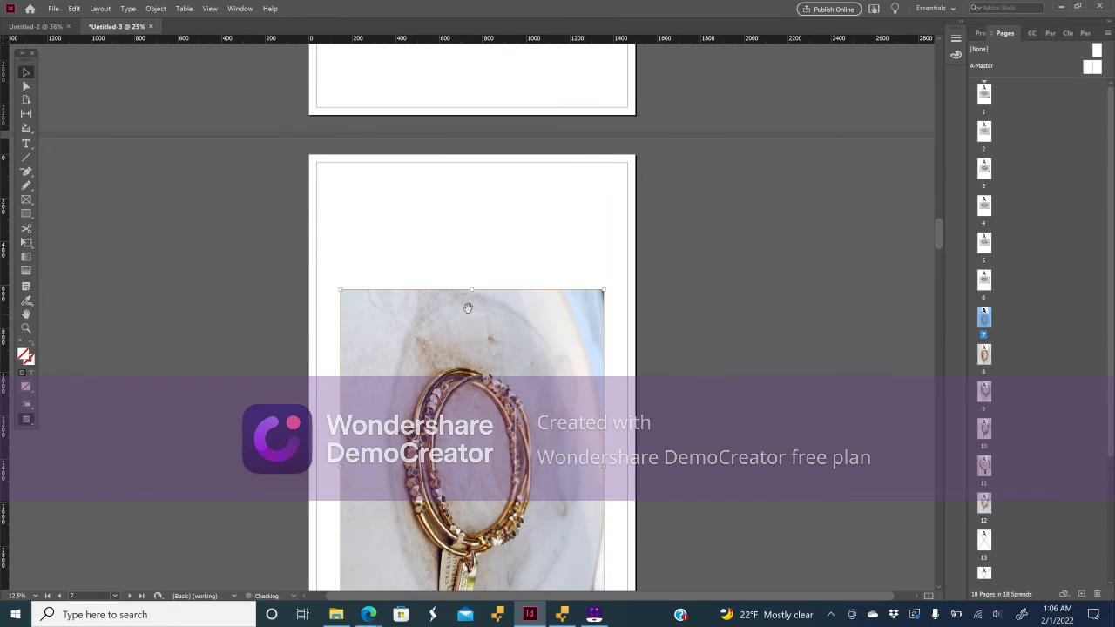
left_click_drag(471, 288, 469, 155)
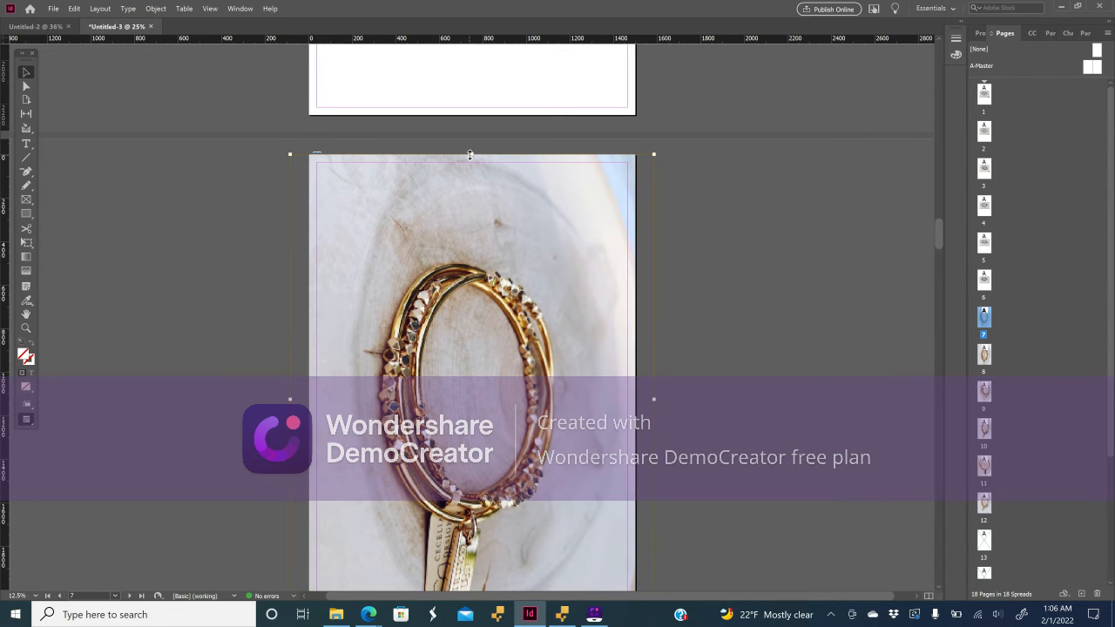
Rotate the bracelet photo on page 6 by 90° clockwise and enlarge it proportionally to the page's bottom and top edges.
scroll(469, 154, "up", 5)
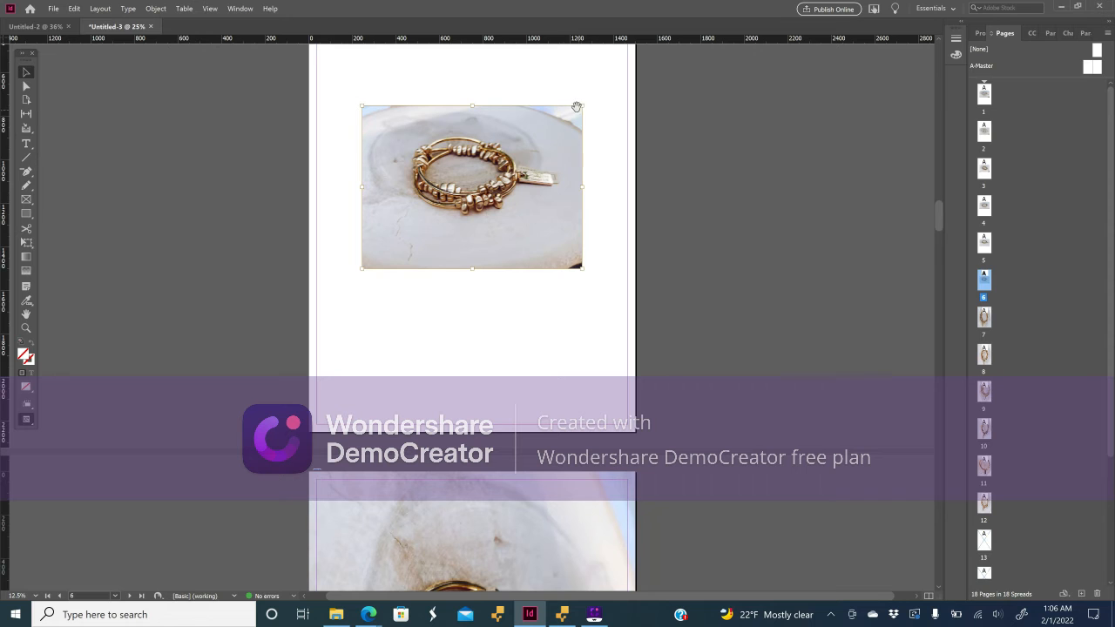
key("ctrl+alt+4")
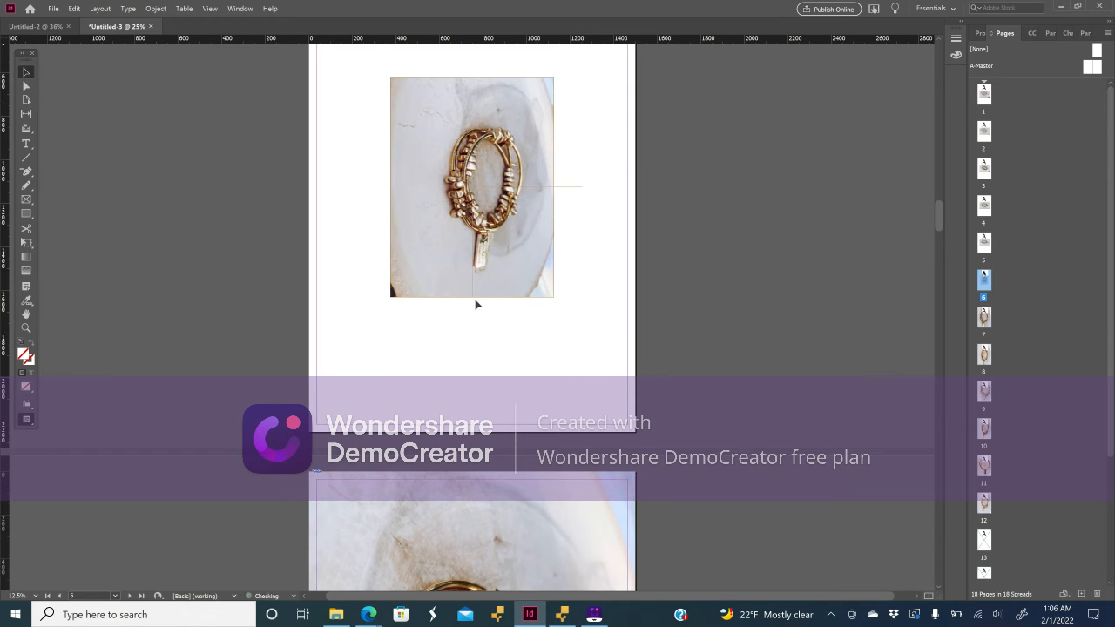
left_click_drag(473, 296, 425, 459)
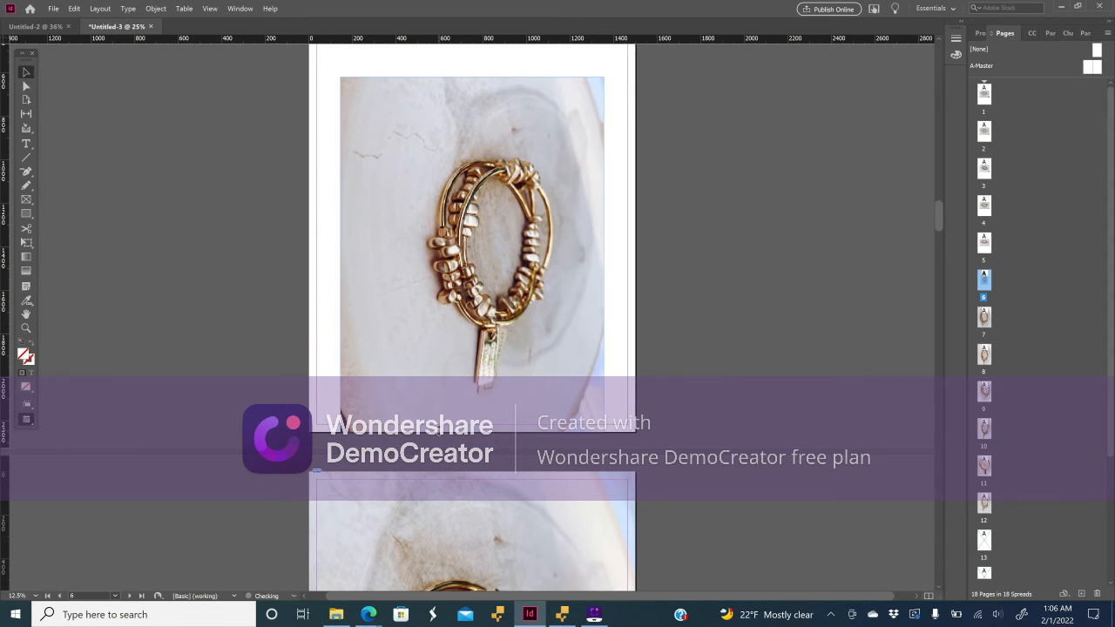
scroll(481, 363, "up", 2)
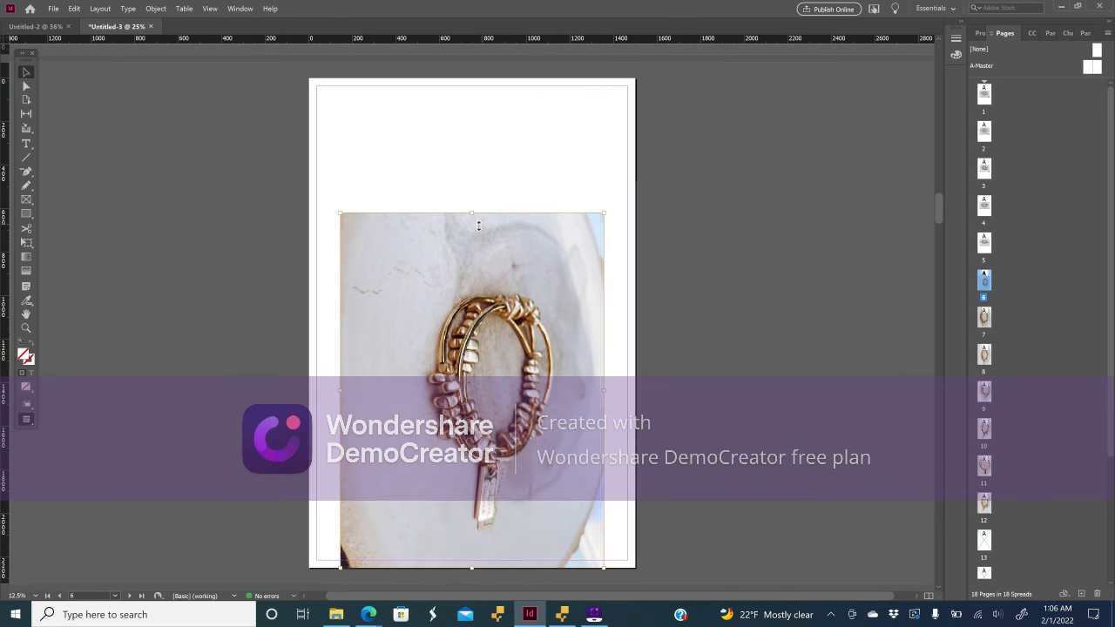
left_click_drag(488, 51, 478, 75)
Rotate the bracelet photo on page 5 by 90° clockwise and enlarge it proportionally to the page's bottom and top edges.
scroll(499, 143, "up", 7)
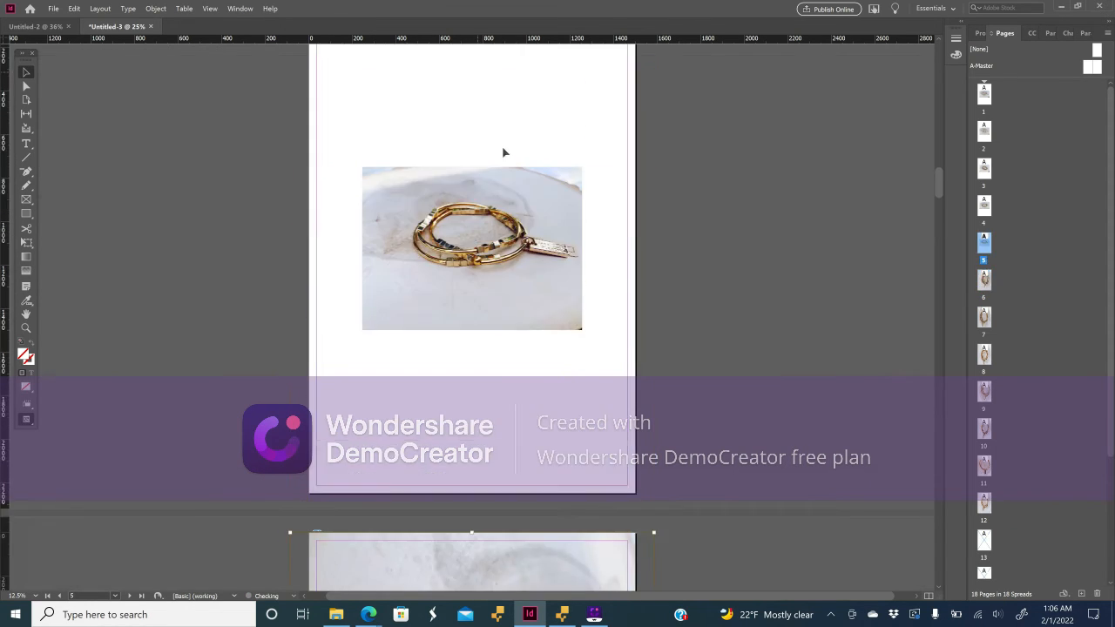
left_click(511, 171)
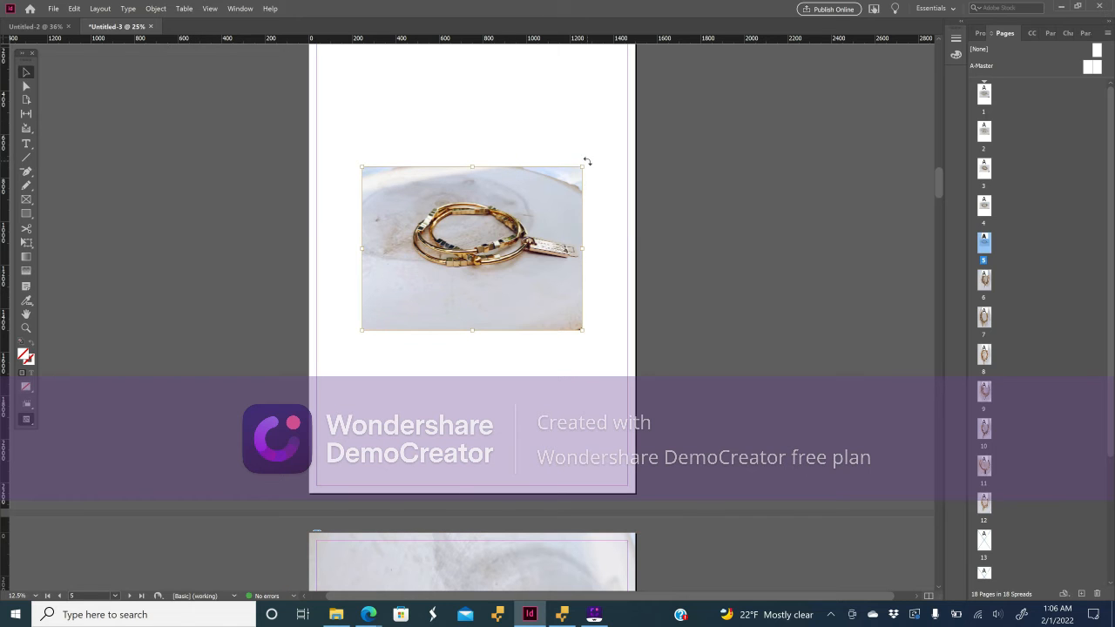
left_click_drag(587, 162, 545, 348)
left_click_drag(461, 435, 459, 494)
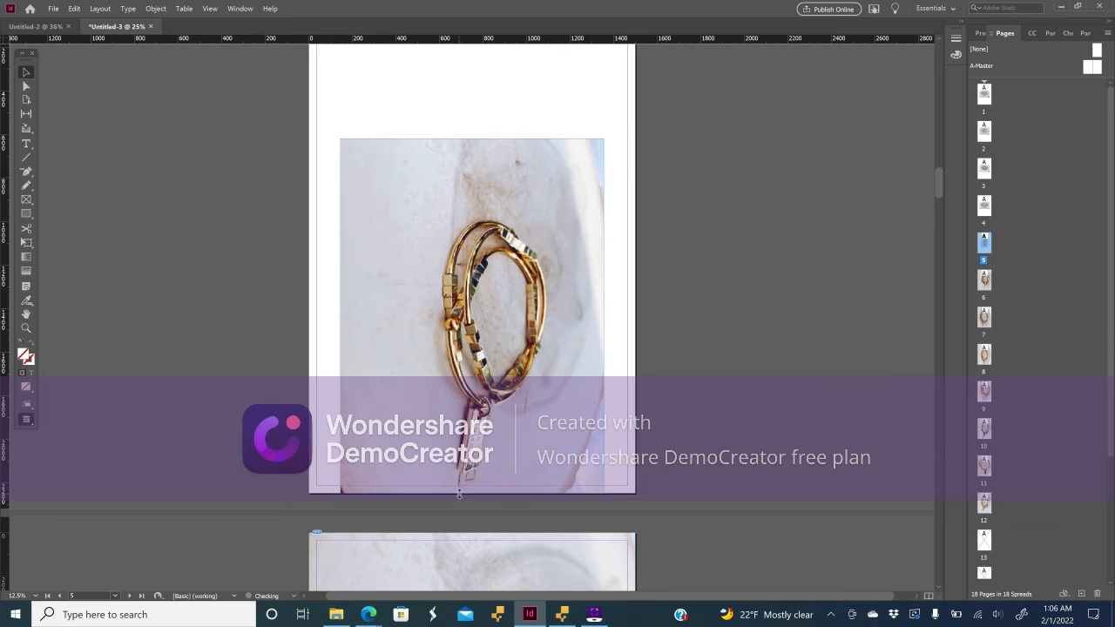
scroll(514, 275, "up", 5)
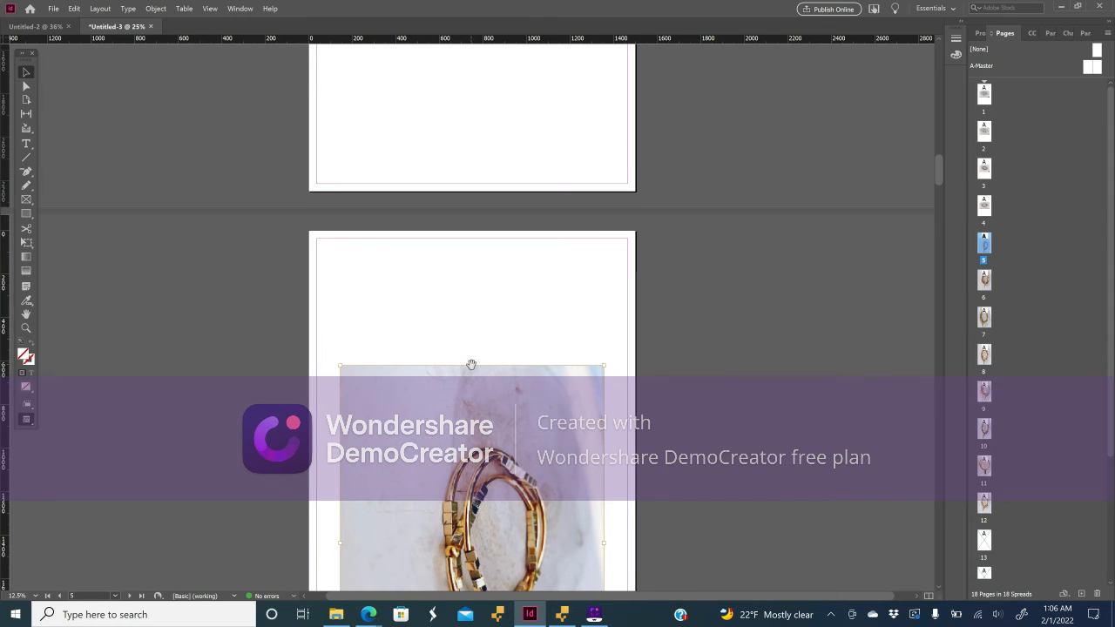
left_click_drag(472, 366, 453, 231)
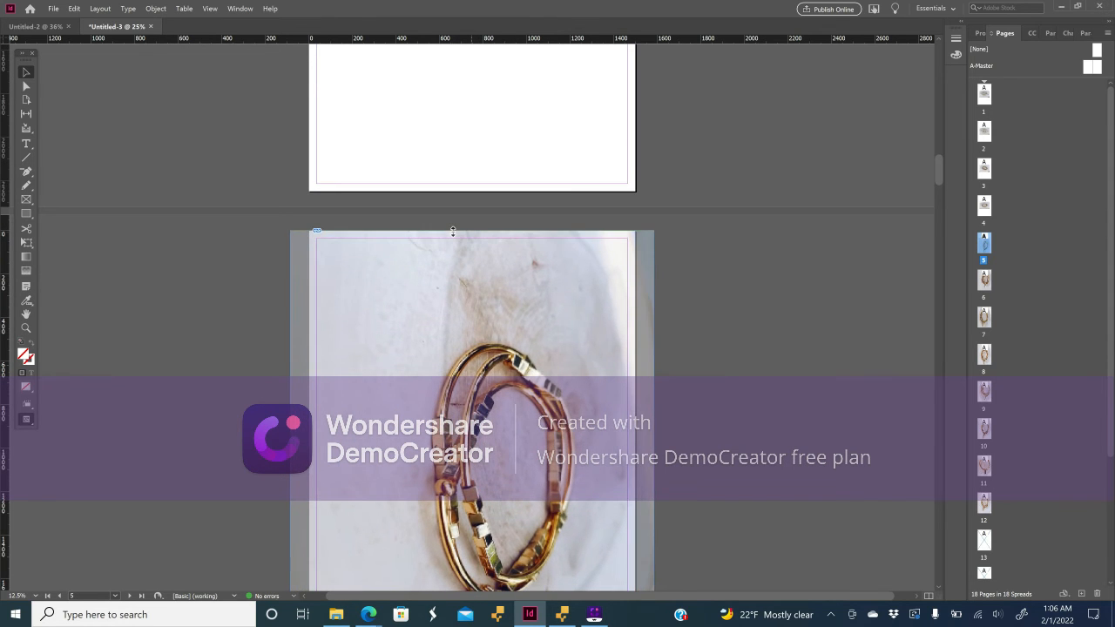
Rotate the bracelet photo on page 4 by 90° clockwise and enlarge it proportionally until it covers the whole page.
scroll(454, 233, "up", 8)
left_click(507, 325)
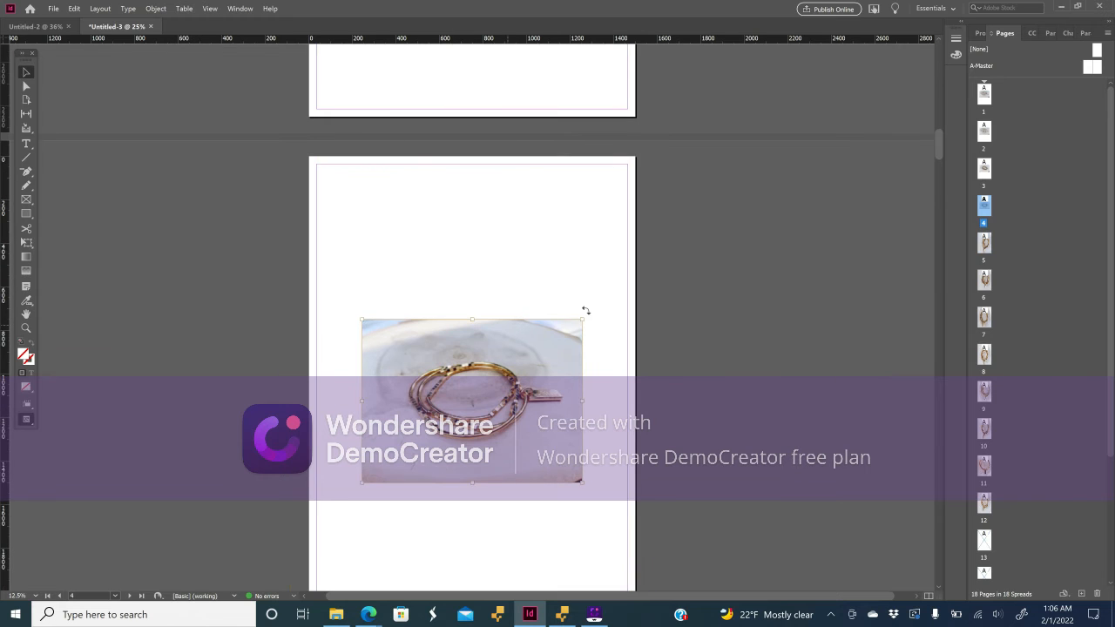
left_click_drag(587, 322, 543, 475)
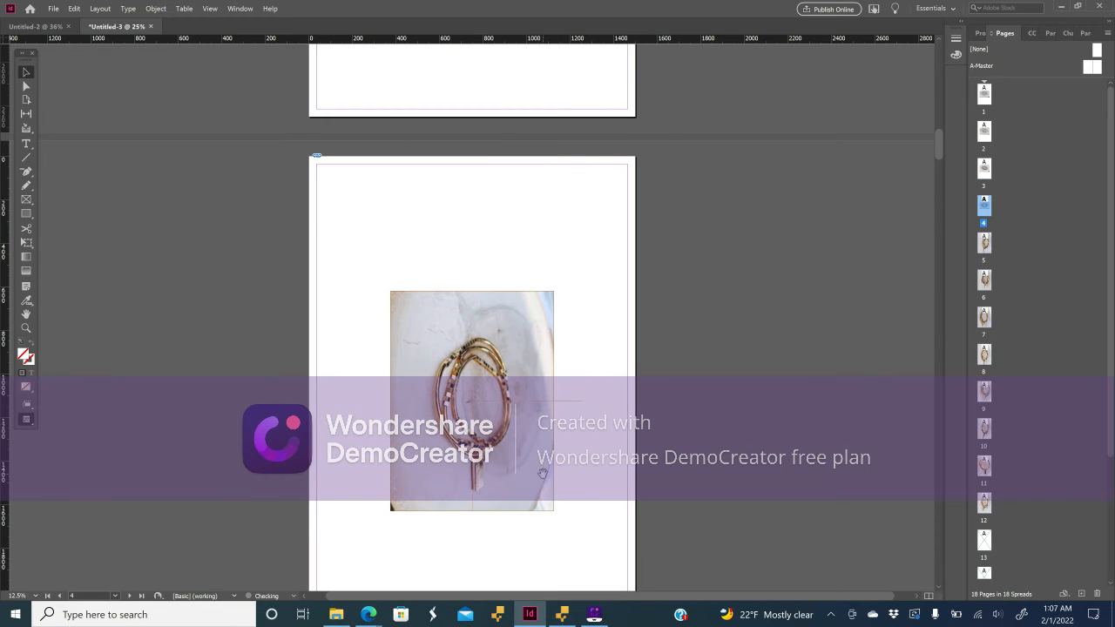
scroll(484, 374, "down", 4)
left_click_drag(471, 333, 456, 467)
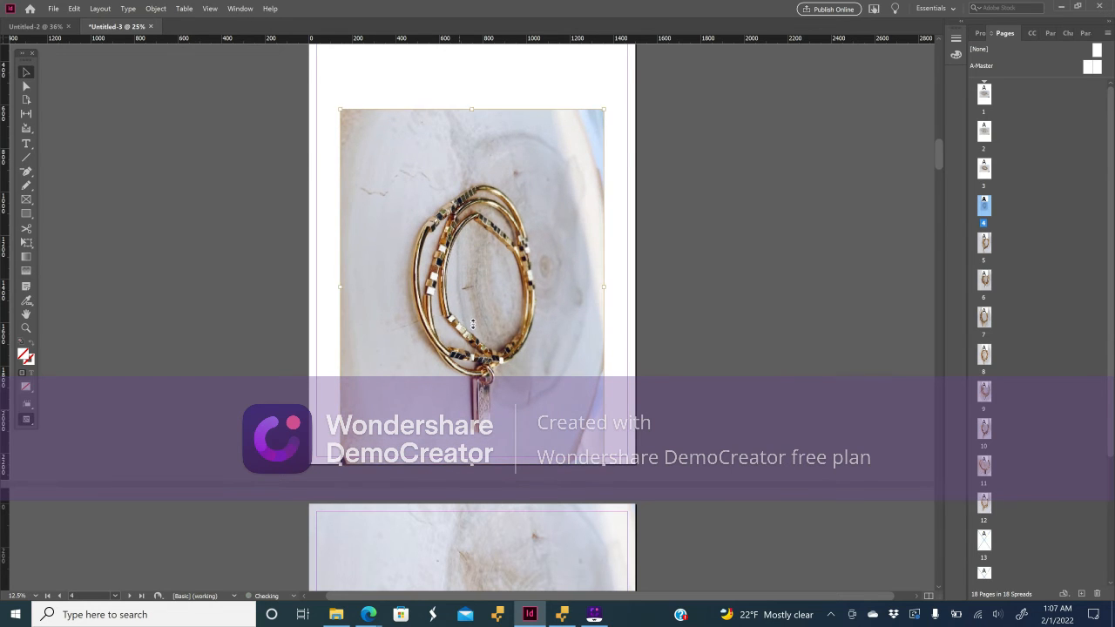
scroll(473, 324, "up", 4)
left_click_drag(476, 254, 459, 154)
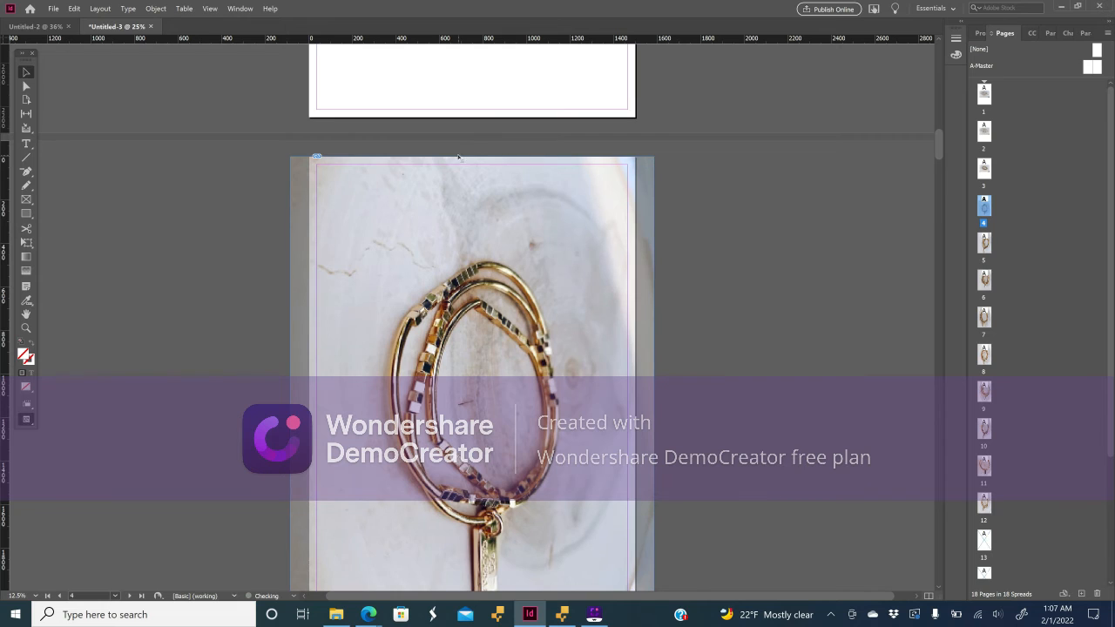
Rotate the gold bead bracelet photo on page 3 by 90° clockwise and enlarge it proportionally to fill the page.
scroll(459, 157, "up", 8)
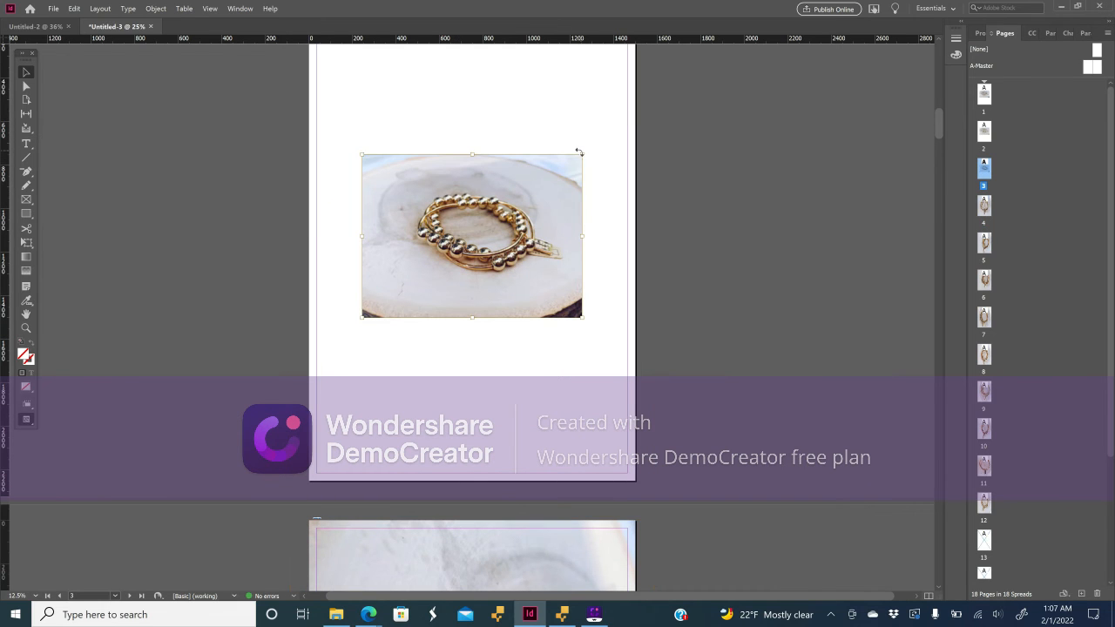
left_click_drag(583, 150, 528, 315)
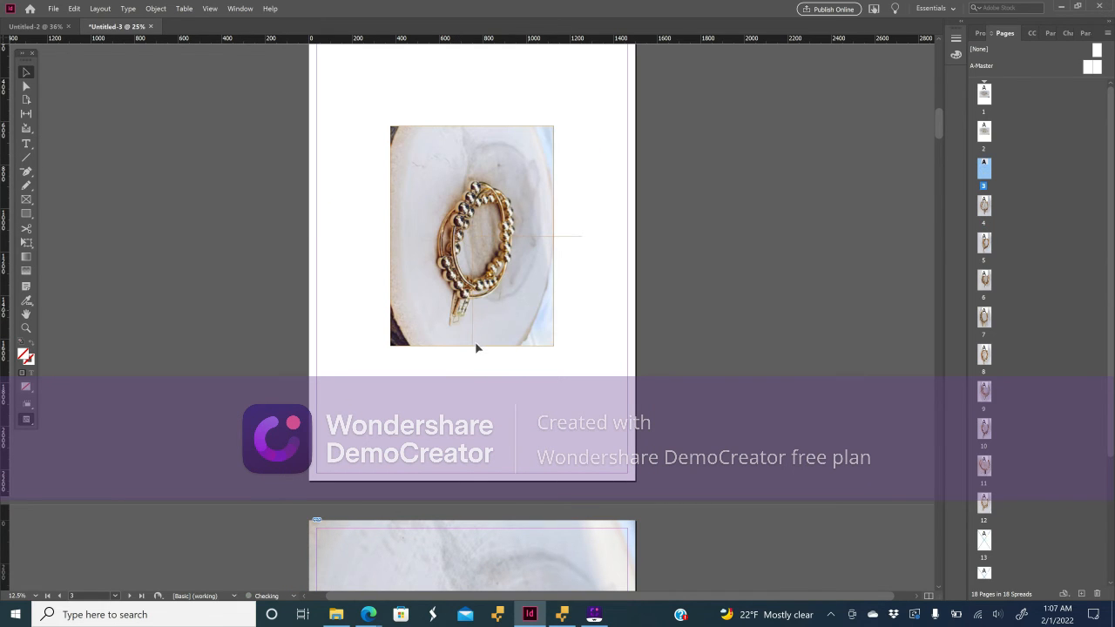
left_click_drag(472, 346, 435, 484)
scroll(447, 353, "up", 4)
left_click_drag(473, 310, 469, 175)
Delete the white coin-bead bracelet photo on page 2 and remove that page from the document.
scroll(471, 177, "up", 8)
left_click(542, 226)
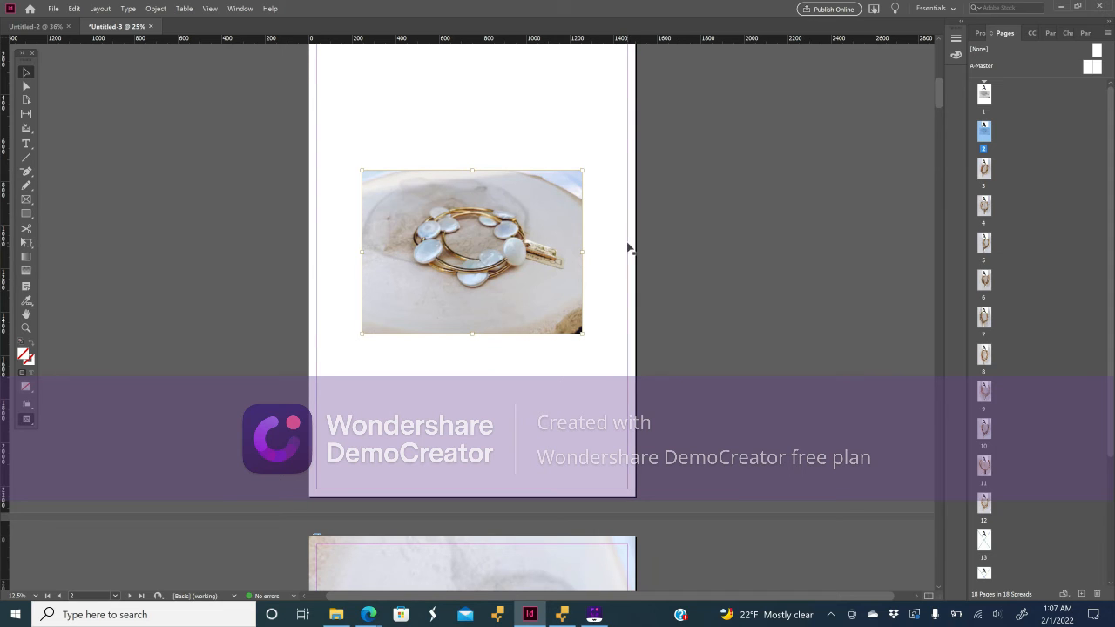
key("Delete")
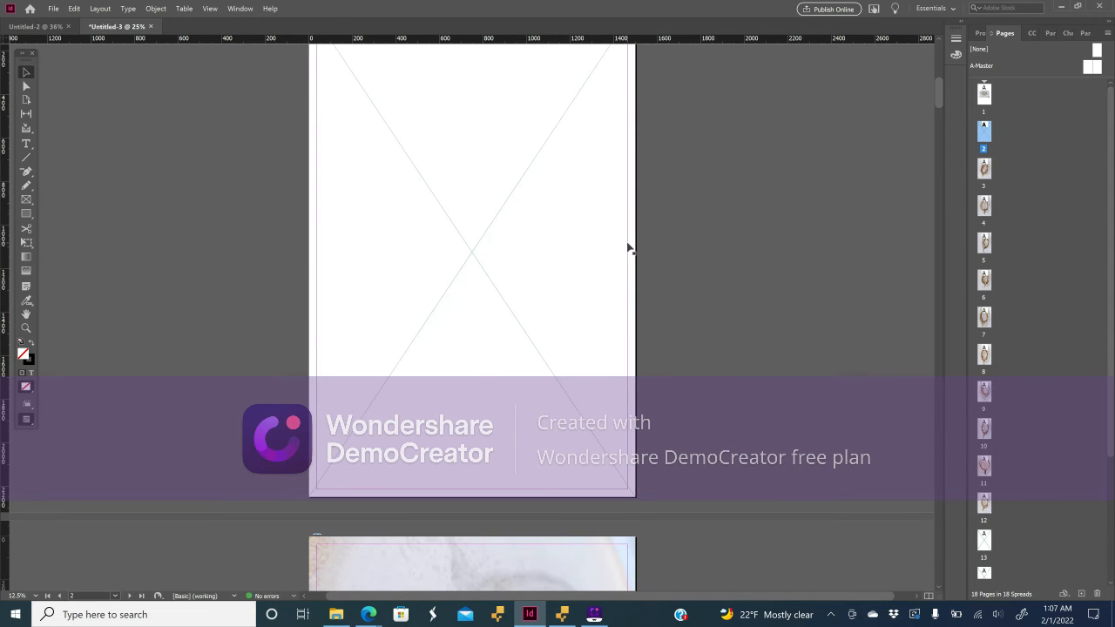
right_click(985, 135)
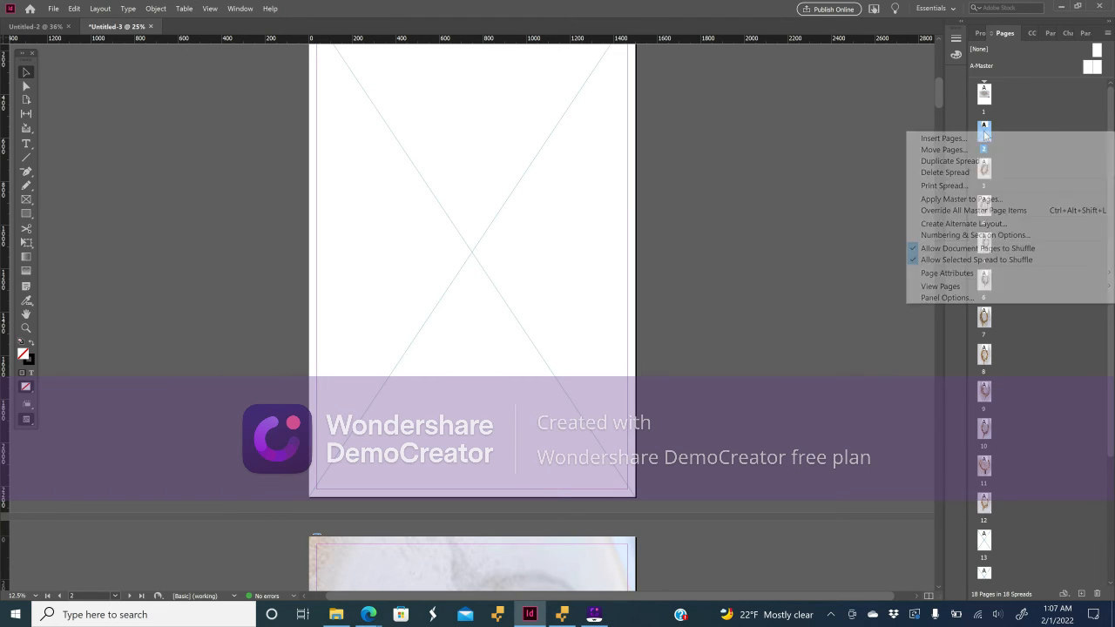
left_click(974, 174)
left_click(599, 325)
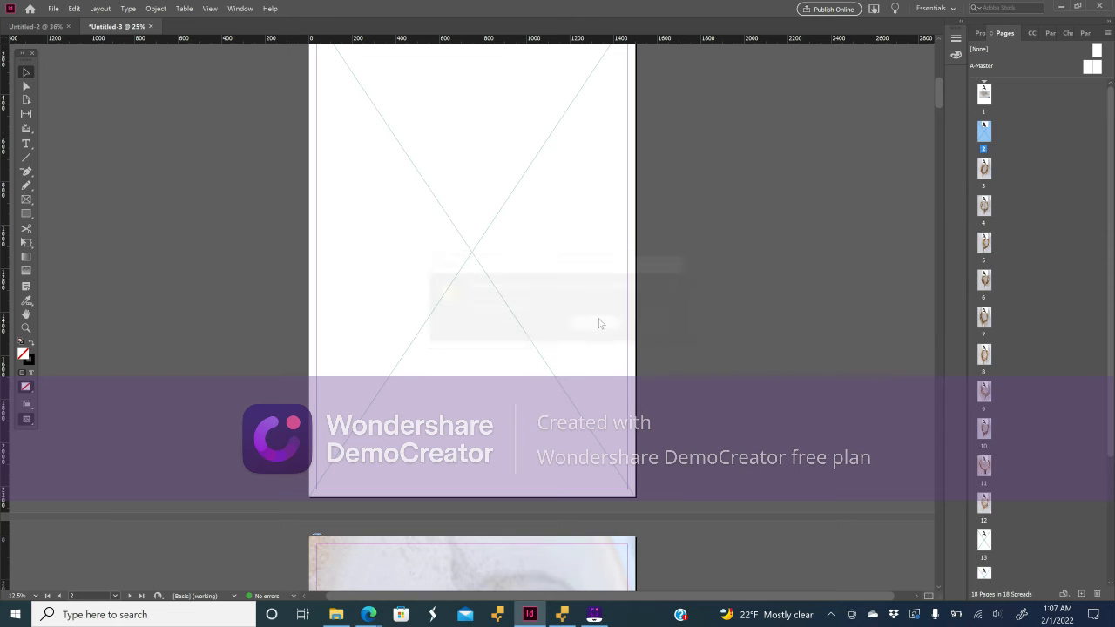
left_click(565, 219)
Rotate the pearl bracelet photo on page 1 by 90° clockwise and enlarge it proportionally to the page's bottom and top edges.
scroll(565, 219, "up", 6)
scroll(565, 219, "down", 8)
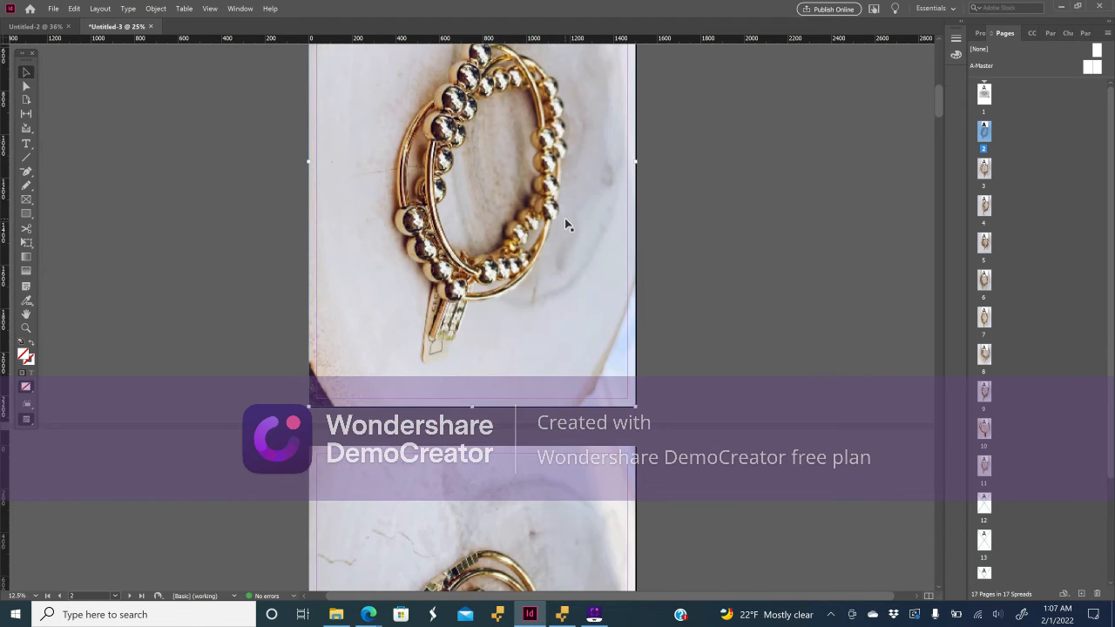
scroll(567, 223, "up", 6)
scroll(550, 175, "up", 2)
left_click(534, 353)
left_click_drag(588, 235, 529, 447)
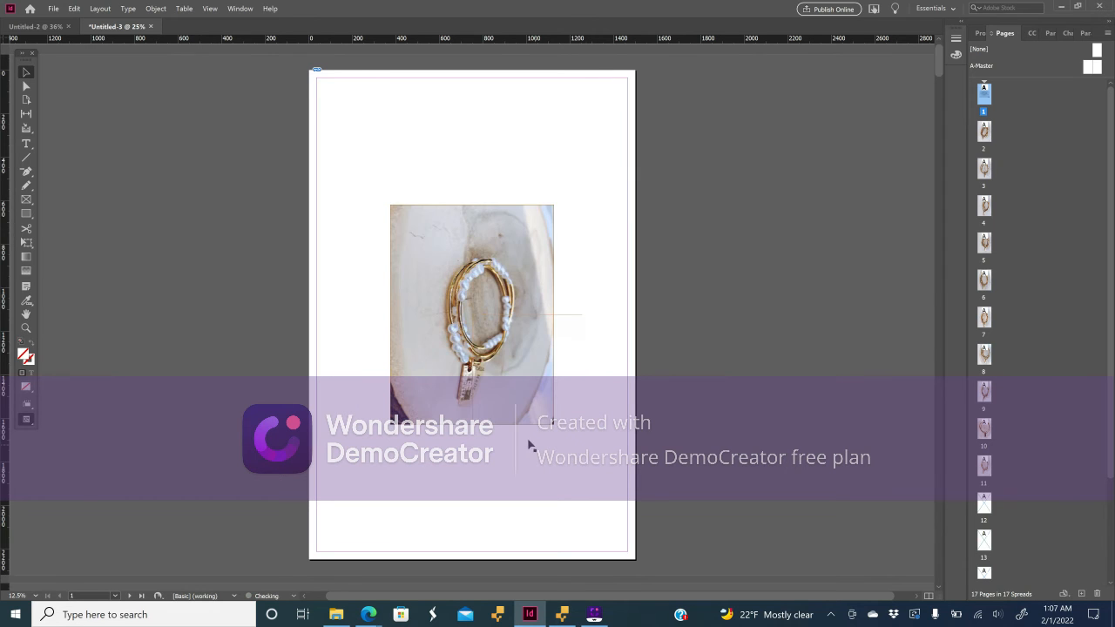
left_click_drag(455, 532, 451, 560)
left_click_drag(473, 103, 471, 69)
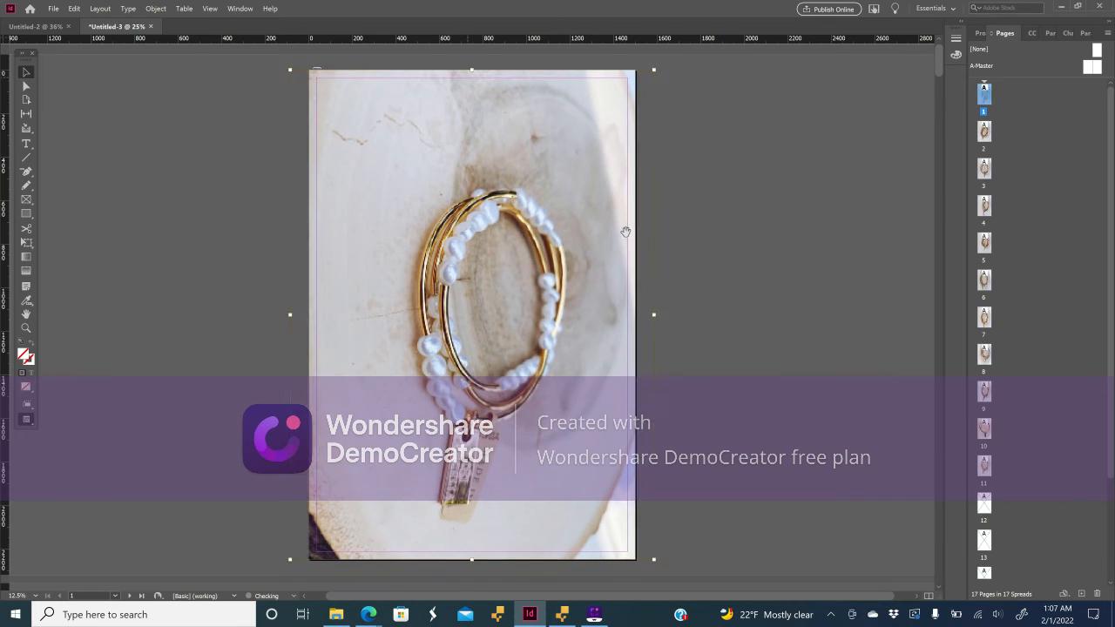
Switch to the Fashion Go spreadsheet in Google Sheets and show the average wholesale price of the 041 triple wraps in C22:C34.
left_click(368, 614)
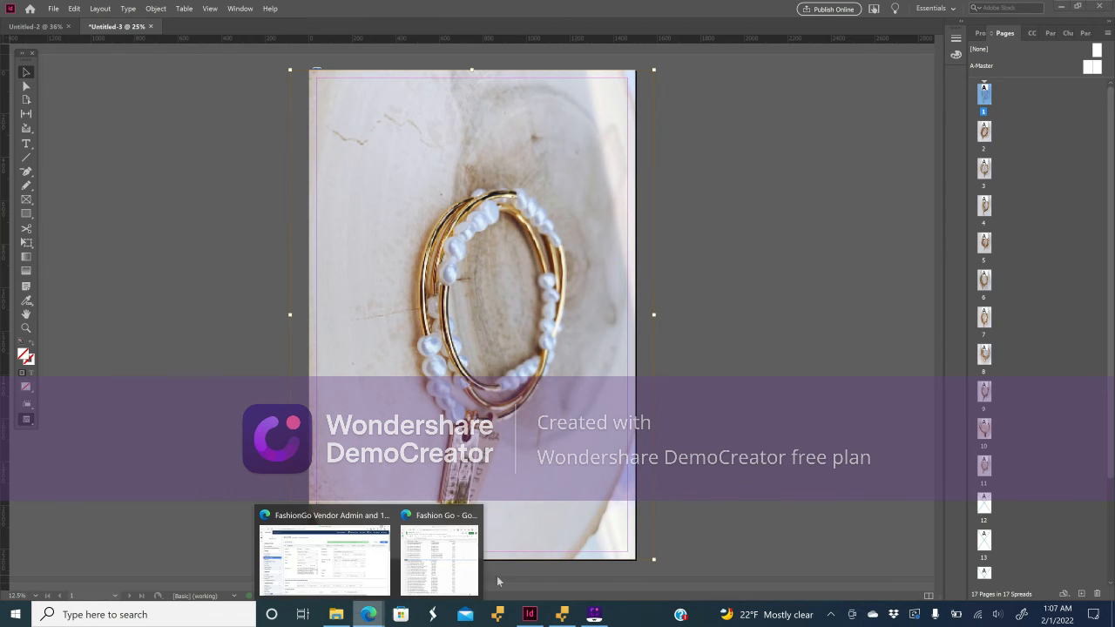
left_click(441, 550)
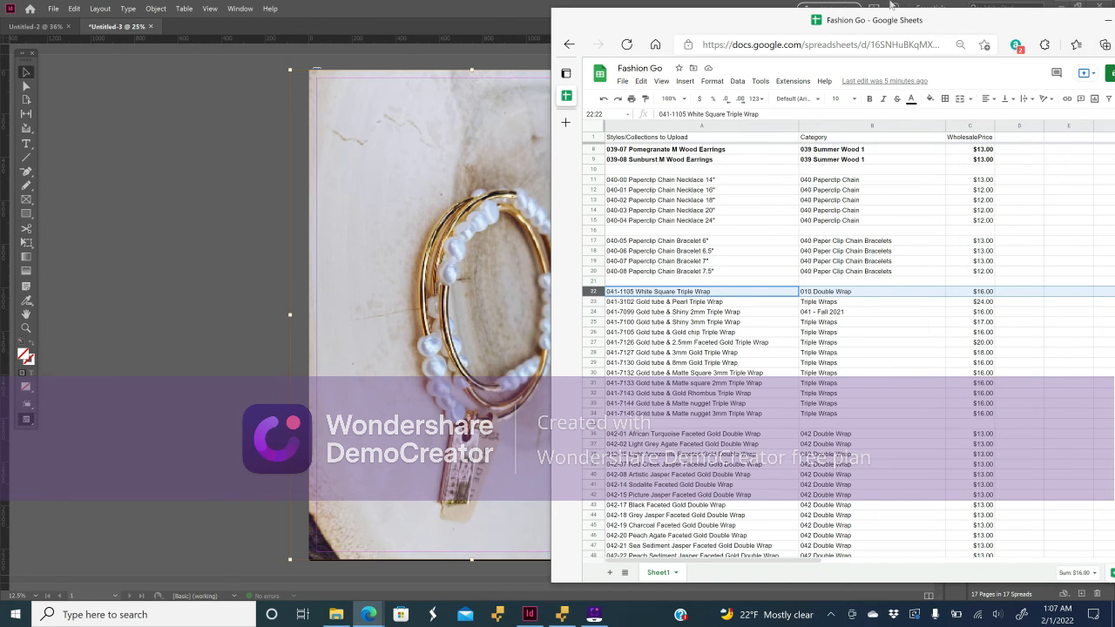
left_click_drag(879, 23, 448, 5)
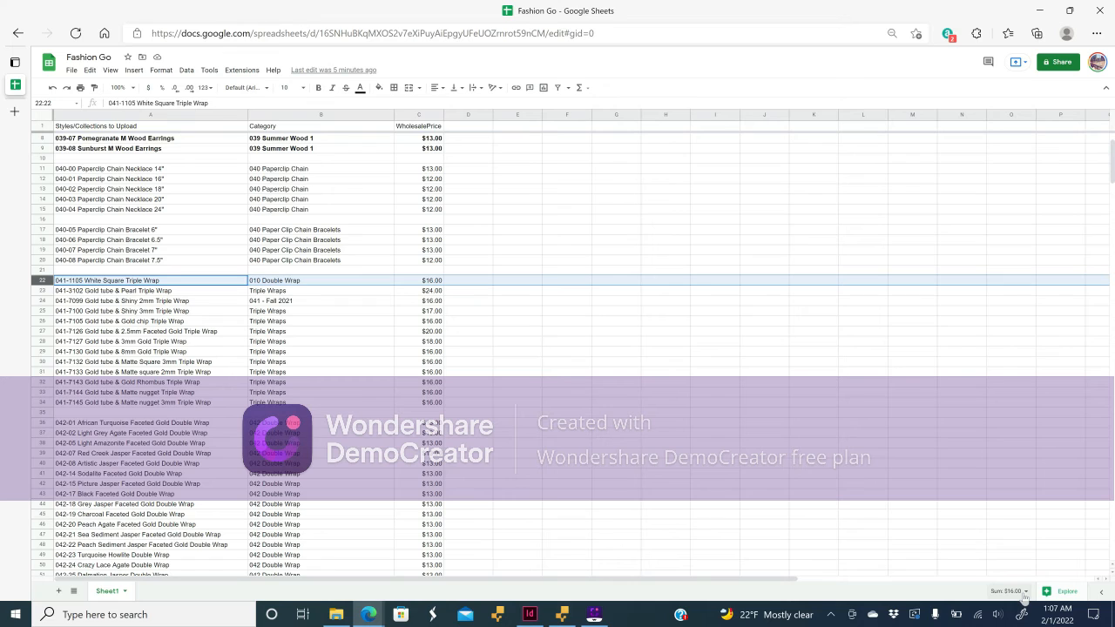
left_click(1025, 592)
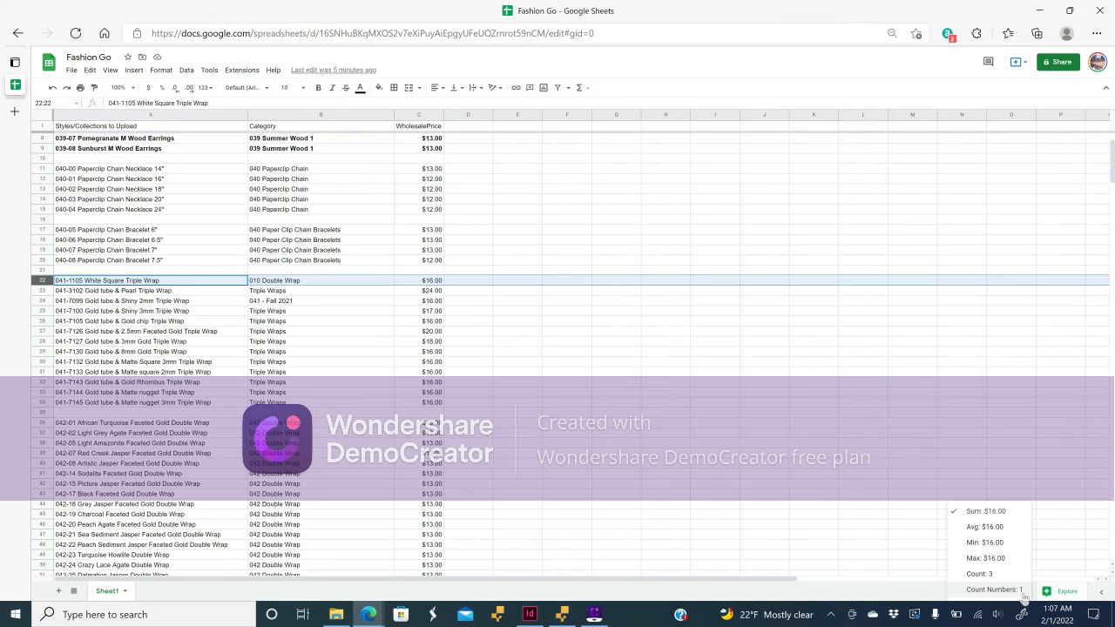
left_click(979, 528)
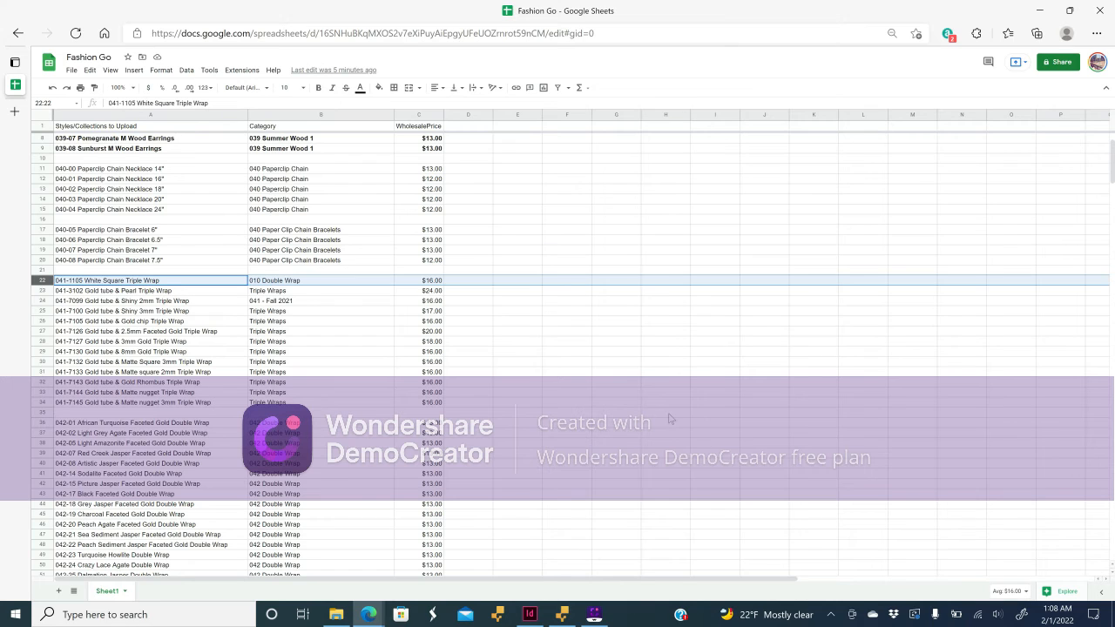
left_click(417, 280)
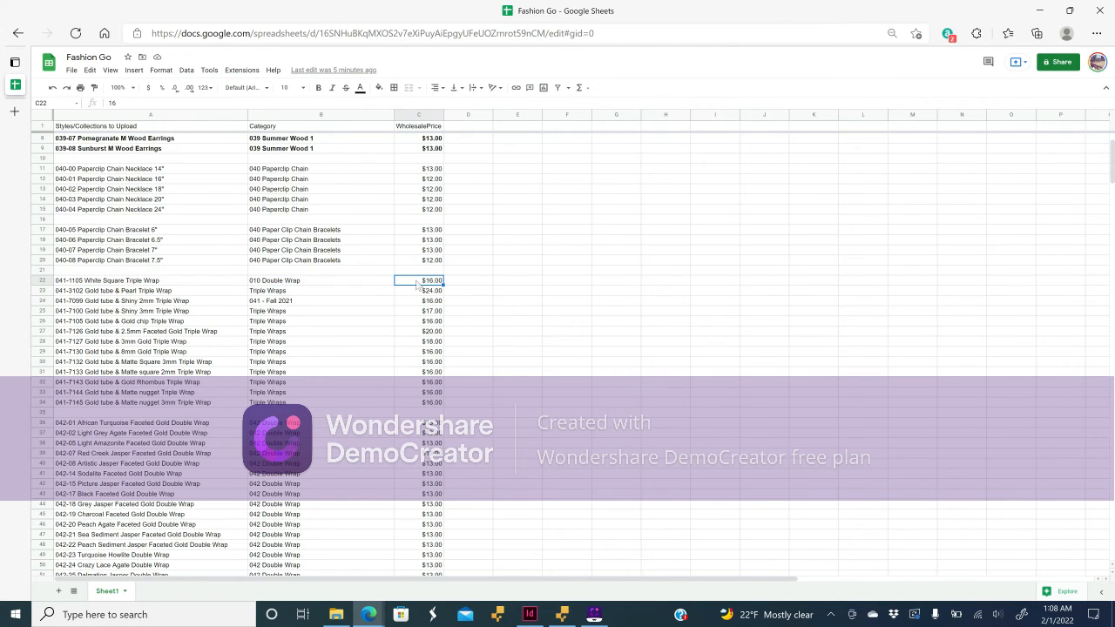
left_click(427, 405, "shift")
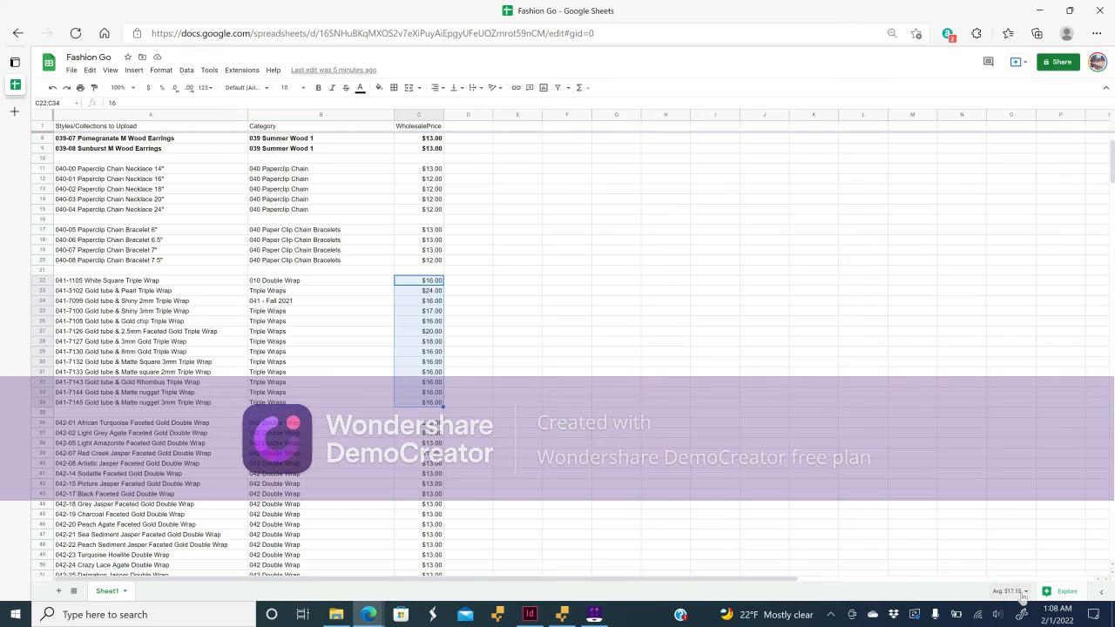
Enter 17.5 in D22 and fill the same price down to D34 for all 041 triple wraps.
left_click(478, 281)
type("17.")
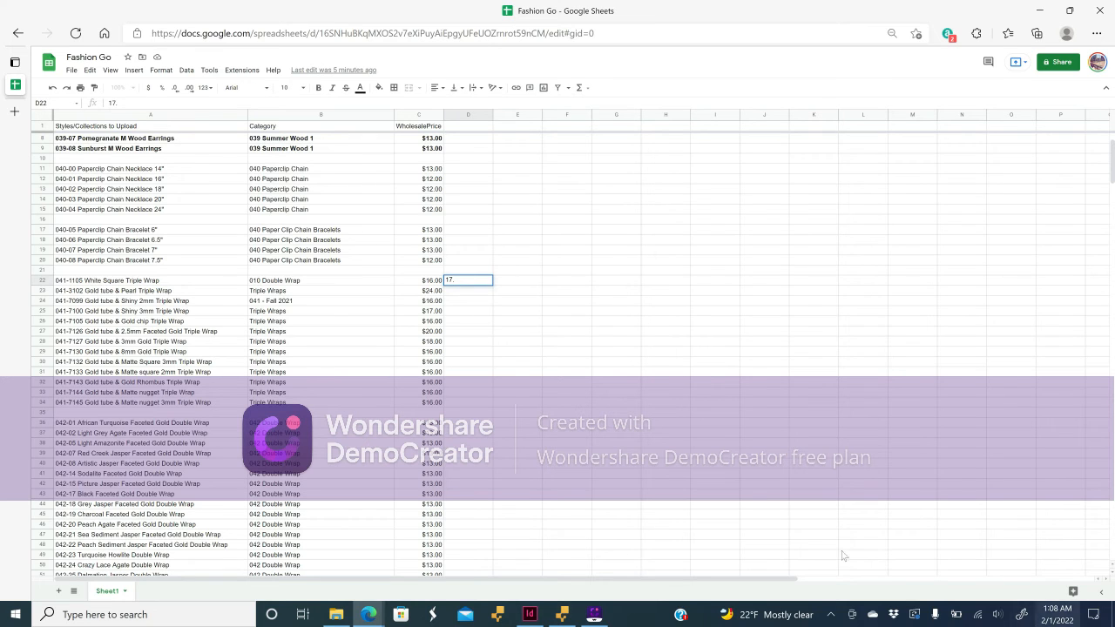
left_click_drag(406, 283, 407, 405)
left_click(473, 284)
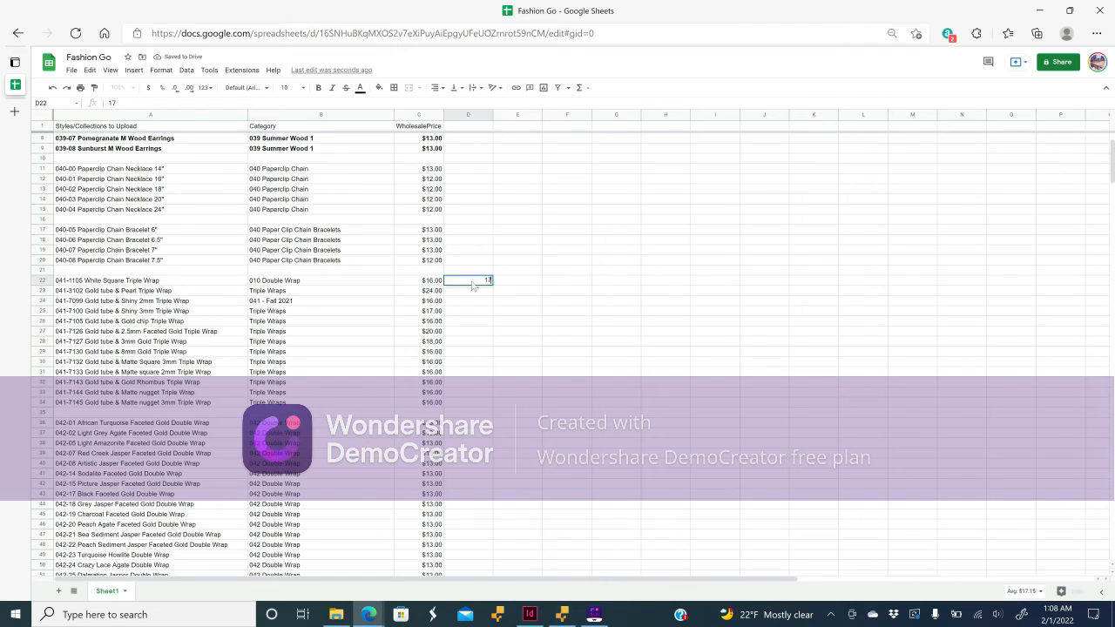
key("Delete")
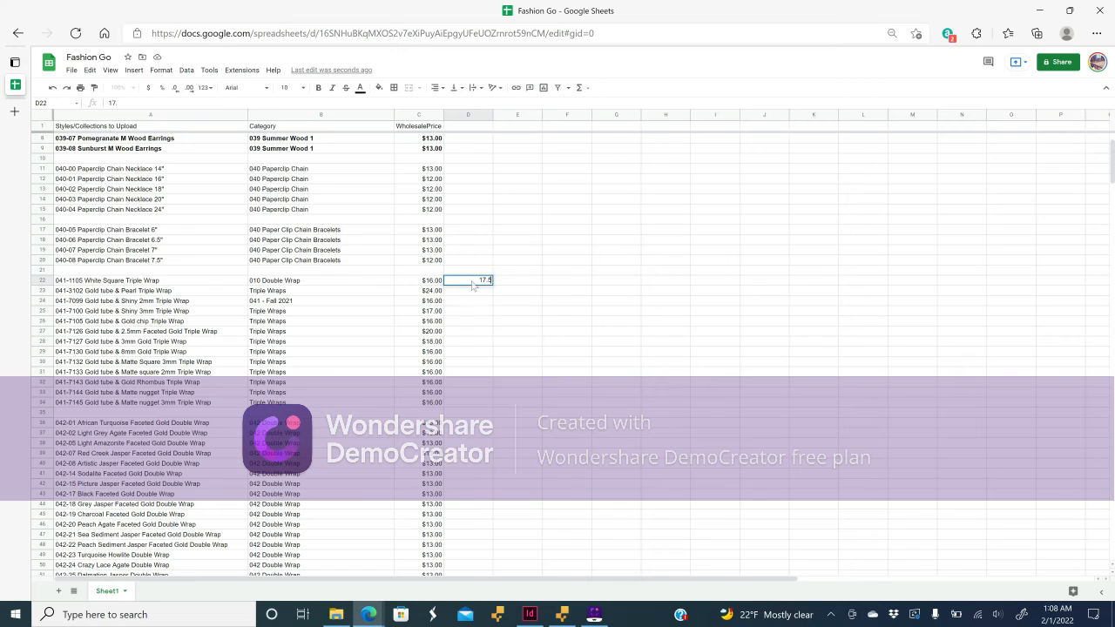
key("Return")
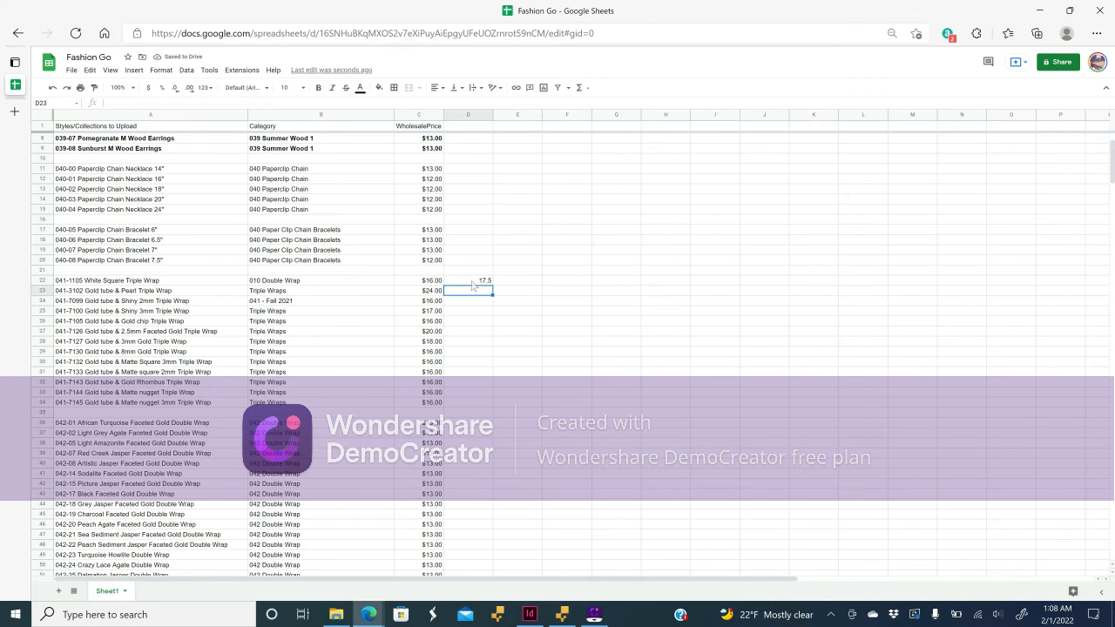
left_click(472, 282)
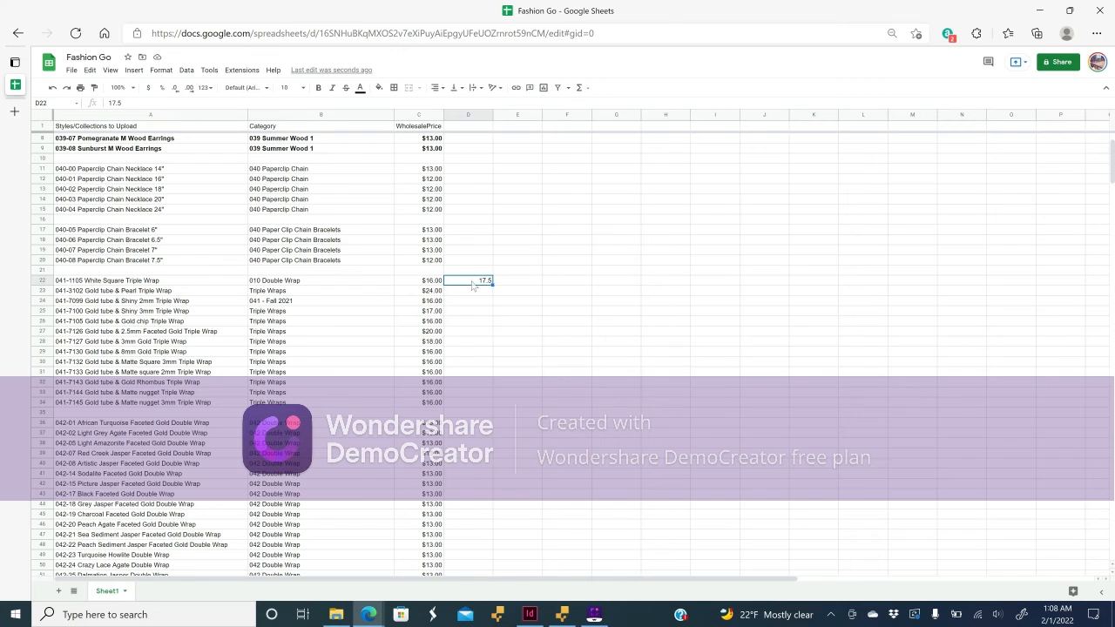
left_click(463, 402, "shift")
type("17.5")
Give column D the heading ADJUSTED PRICING in D1.
left_click(453, 127)
type("ADJUSTED PRICING")
key("Return")
Check the average wholesale price of the 044 gold wire wrapped necklaces in C65:C79.
scroll(492, 413, "down", 3)
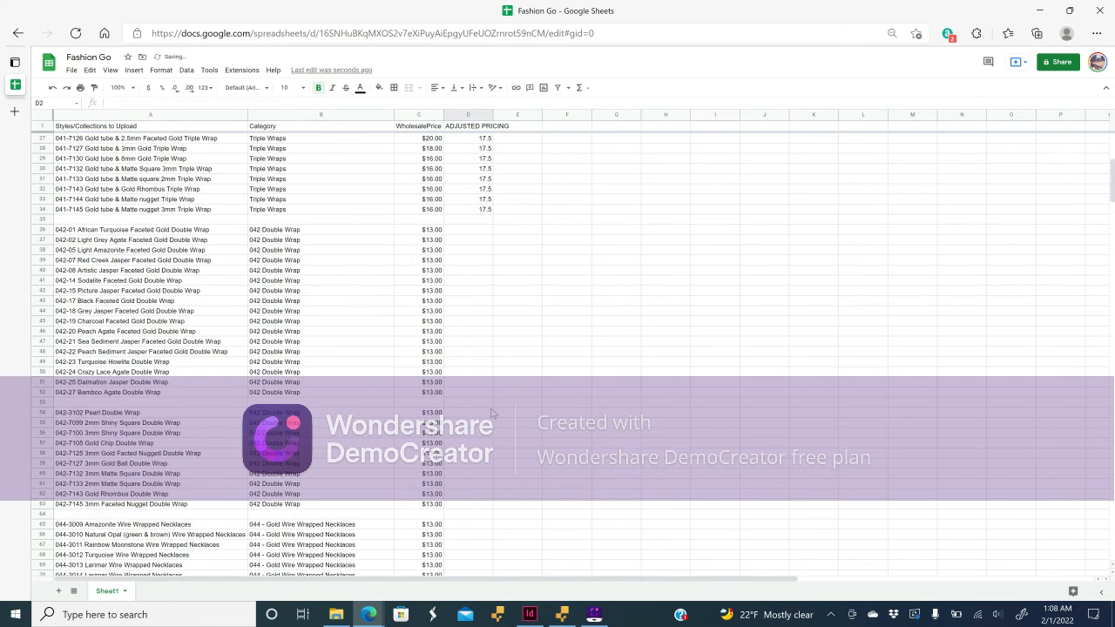
right_click(492, 413)
left_click(456, 312)
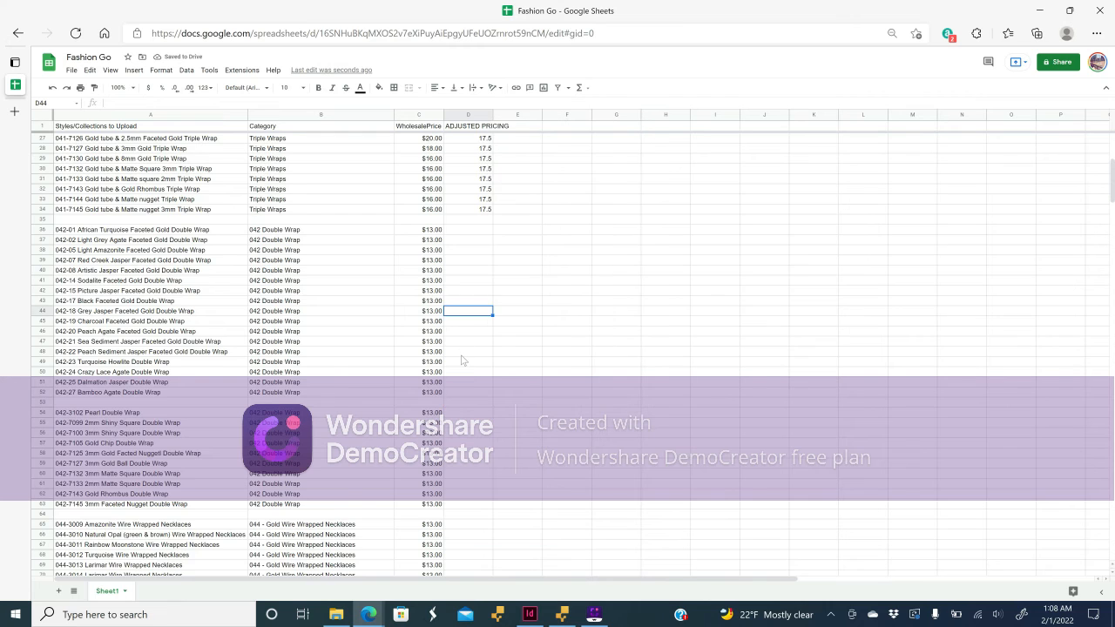
scroll(460, 361, "down", 10)
left_click_drag(430, 209, 418, 358)
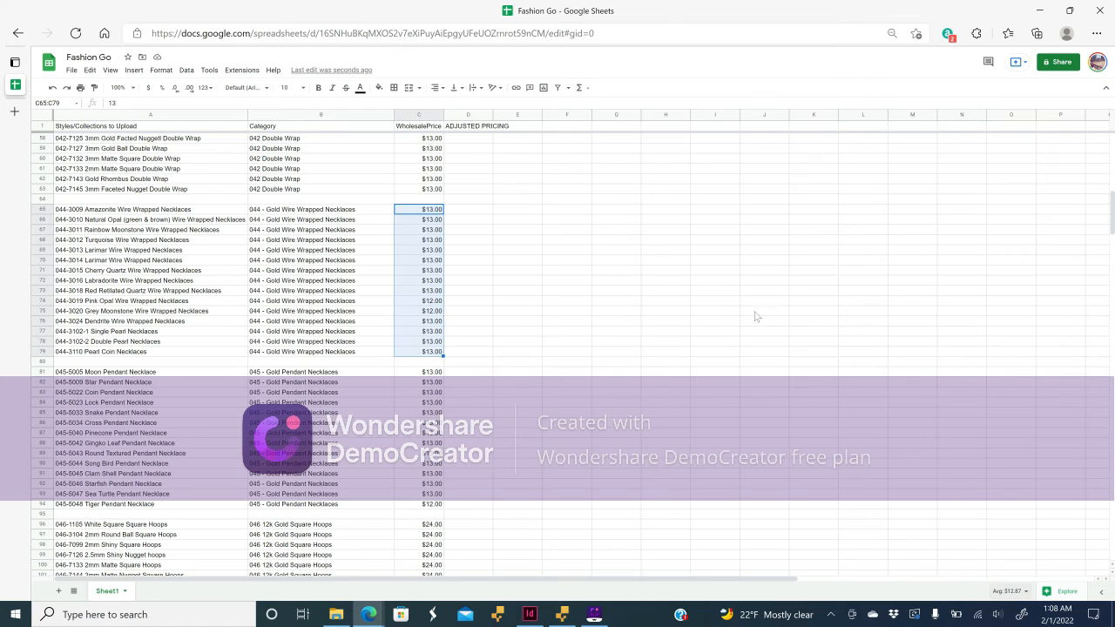
Enter 13 as the adjusted price in D65 and copy it down to D79 for all 044 wire wrapped necklaces.
left_click(456, 210)
type("13")
key("Return")
left_click(457, 210)
key("ctrl+c")
left_click(465, 356, "shift")
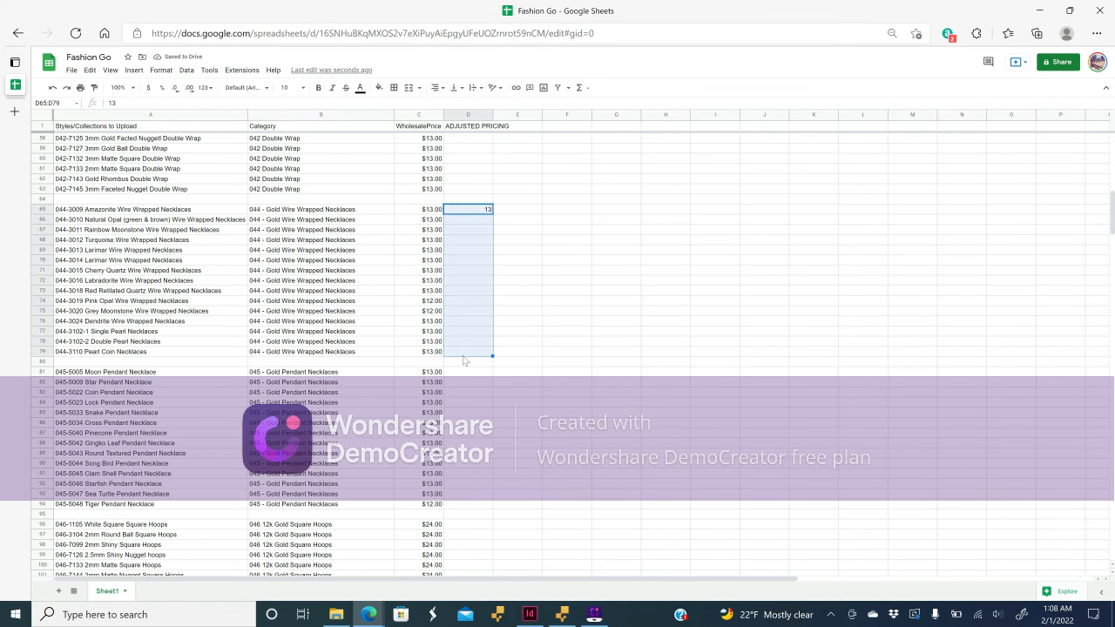
key("ctrl+v")
scroll(485, 286, "up", 1)
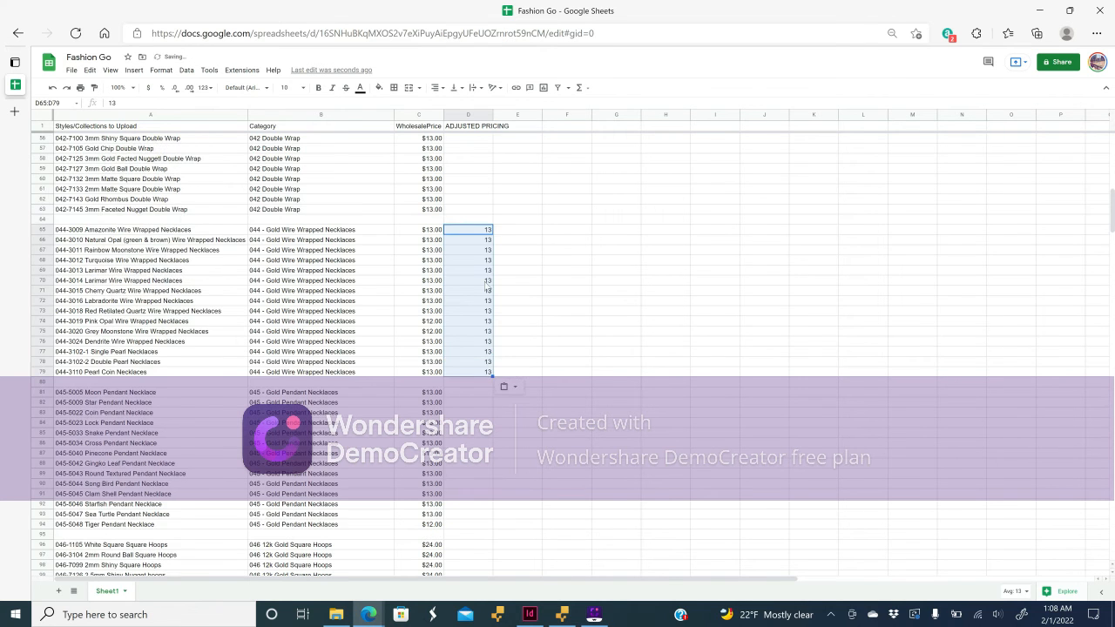
Switch to InDesign and start saving the triple wrap document under a new name, choosing the AA FASHION GO folder within AA JEWELRY PHOTOS.
scroll(485, 286, "up", 12)
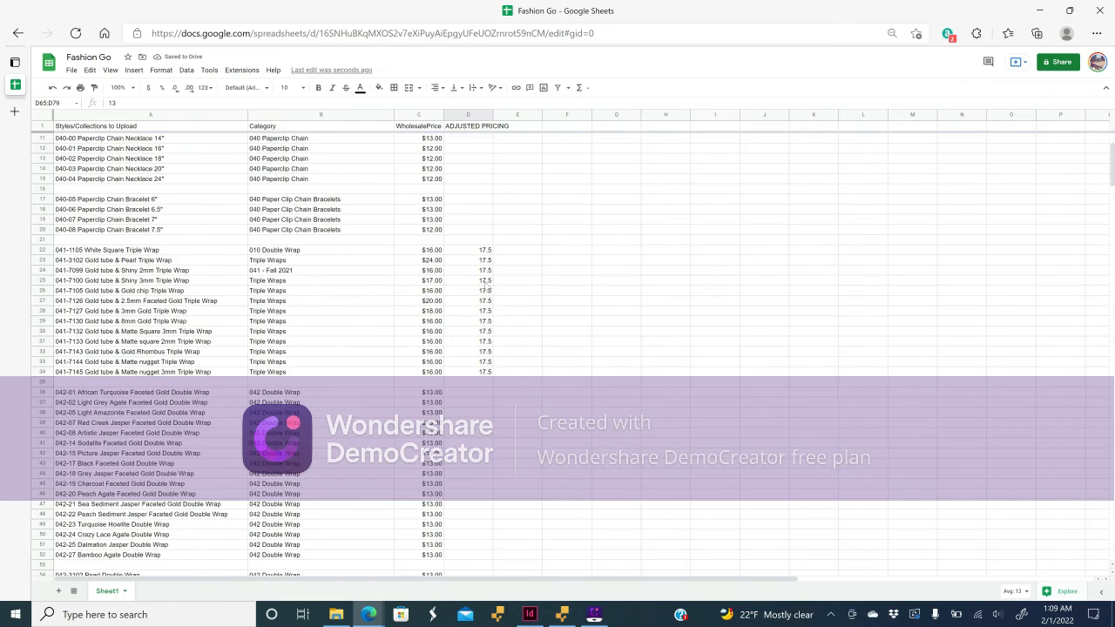
scroll(486, 286, "up", 6)
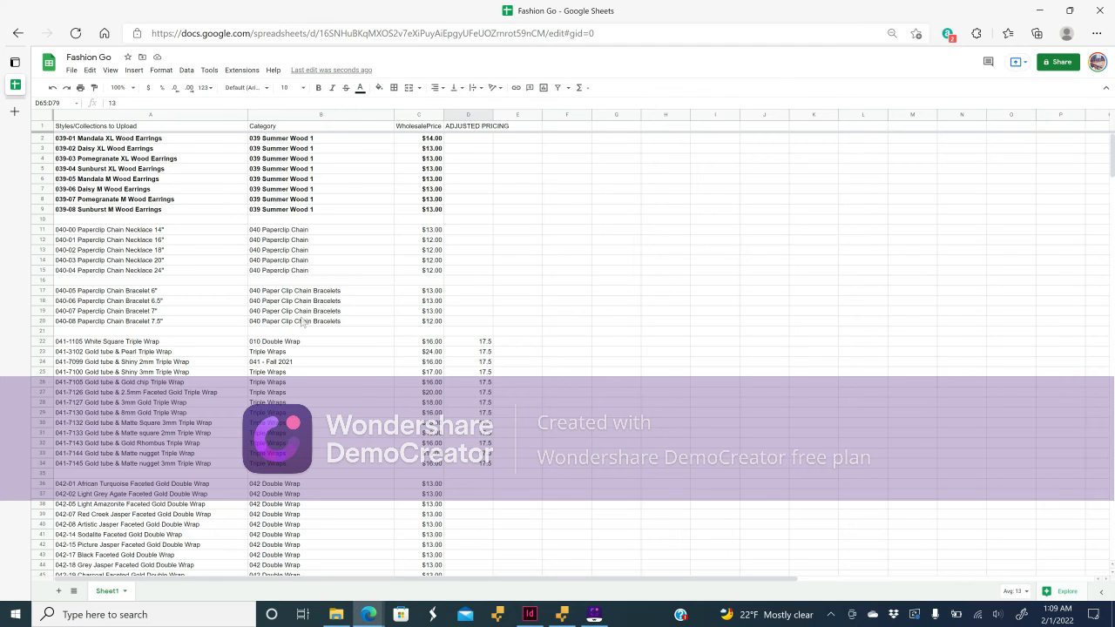
left_click(1070, 10)
left_click(113, 190)
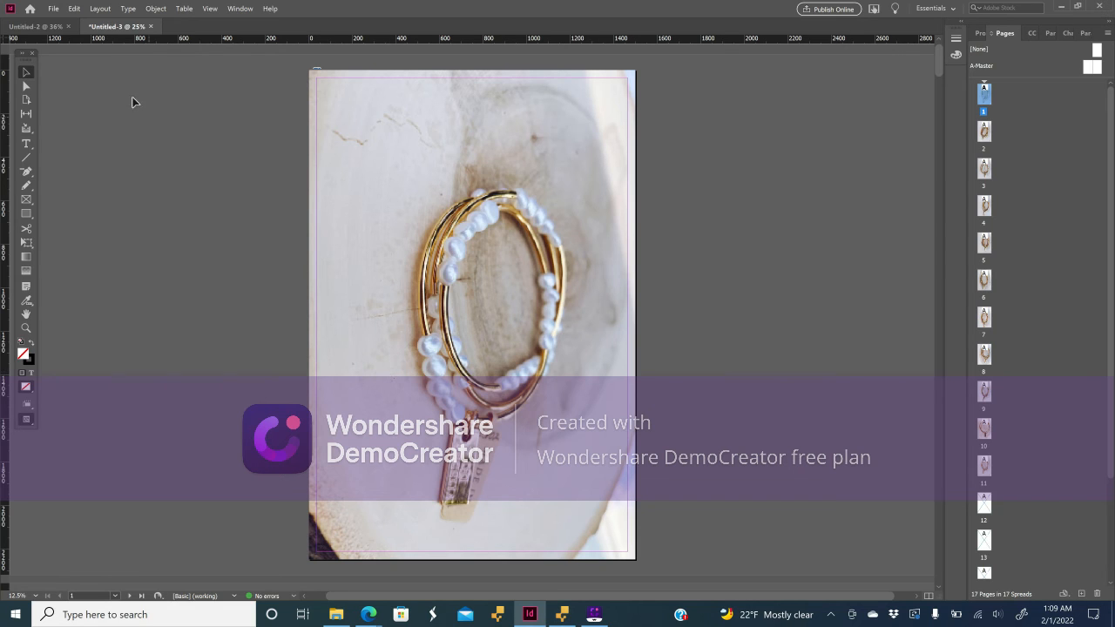
left_click(53, 8)
left_click(92, 91)
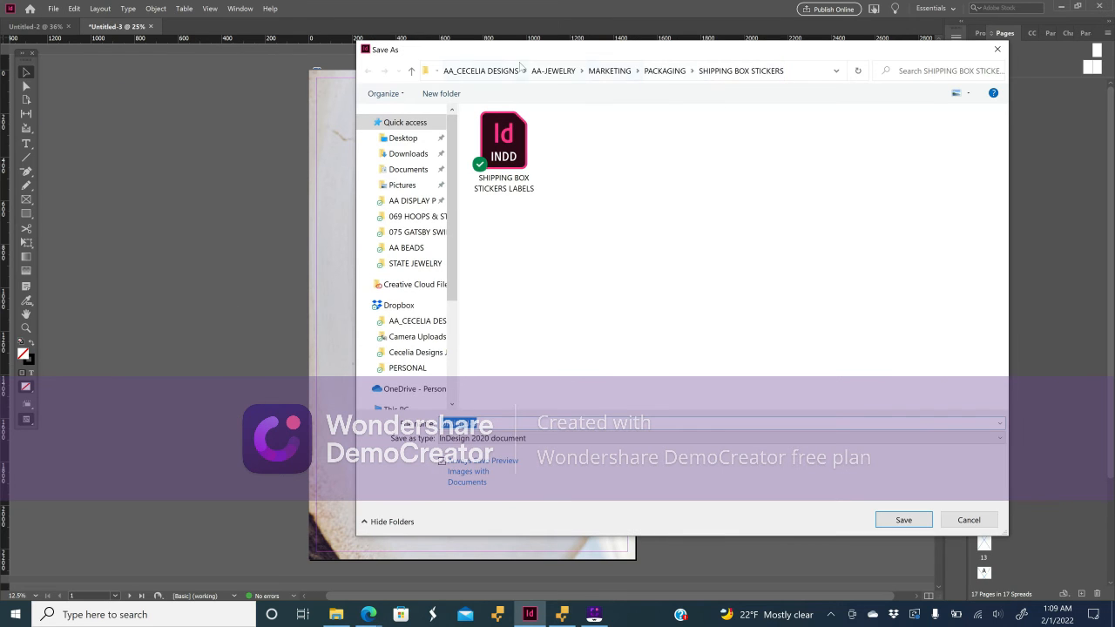
left_click(553, 74)
double_click(541, 150)
left_click(678, 157)
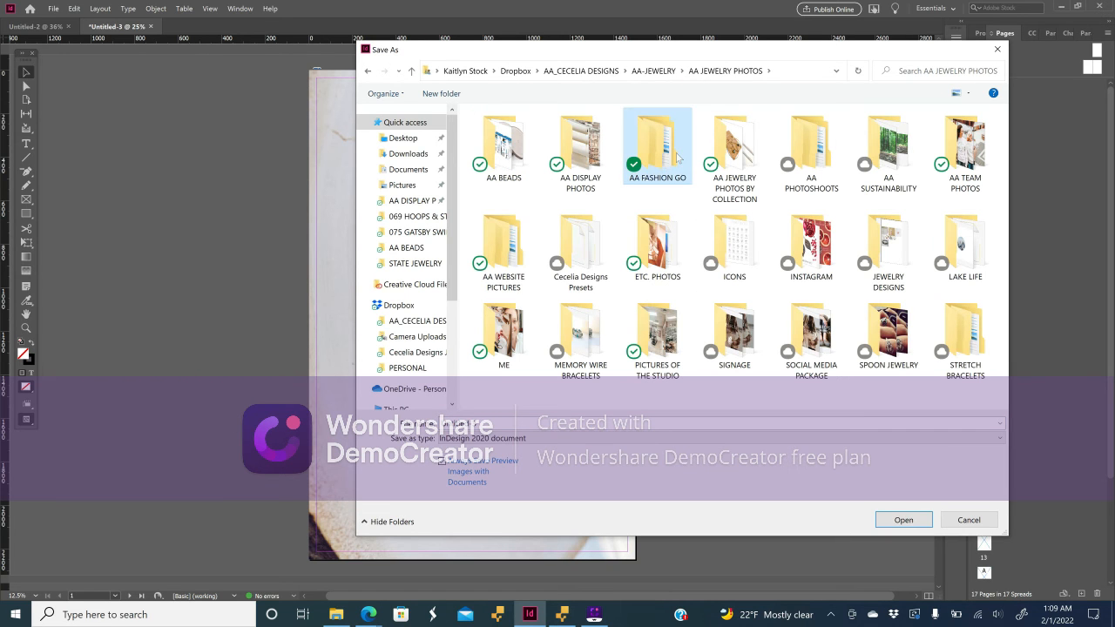
double_click(678, 157)
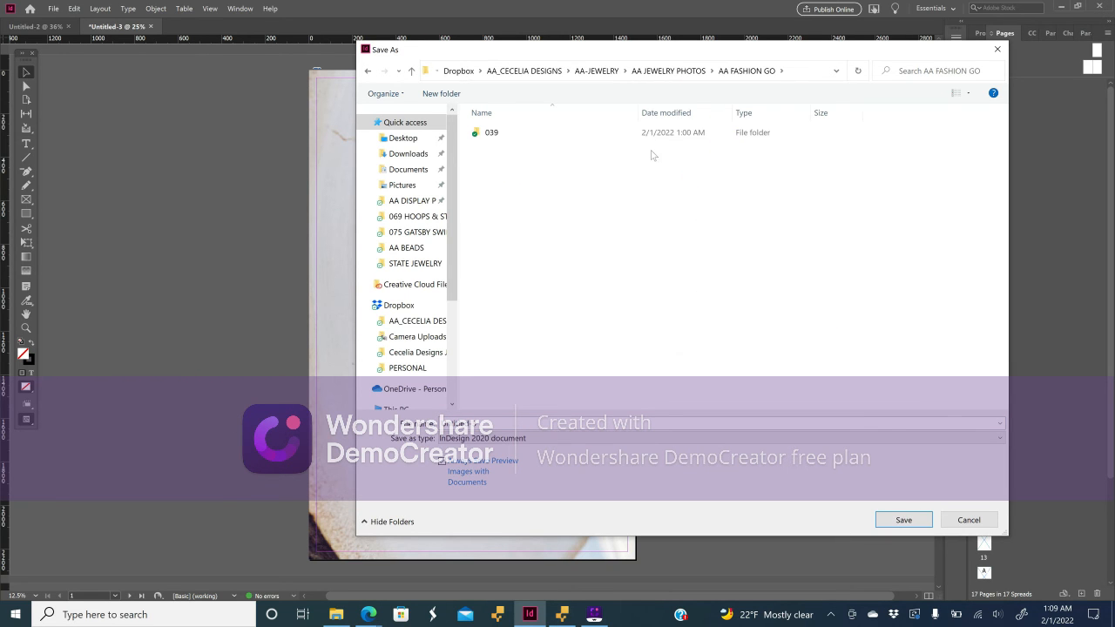
Create a folder named 041 in AA FASHION GO and save the document inside it as 041.
left_click(441, 93)
type("041")
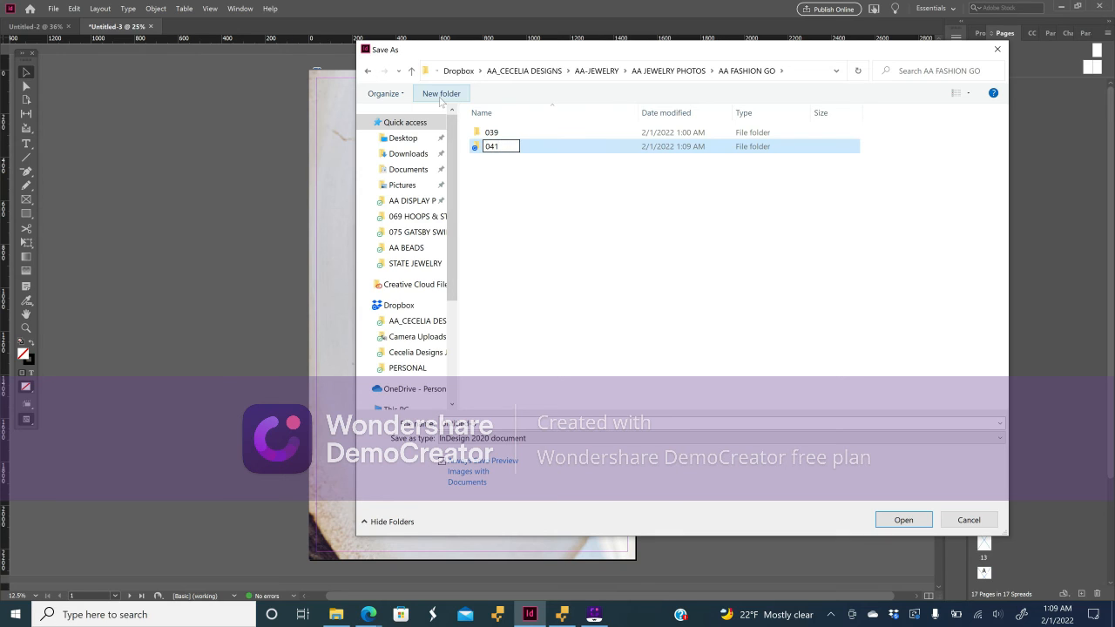
key("Return")
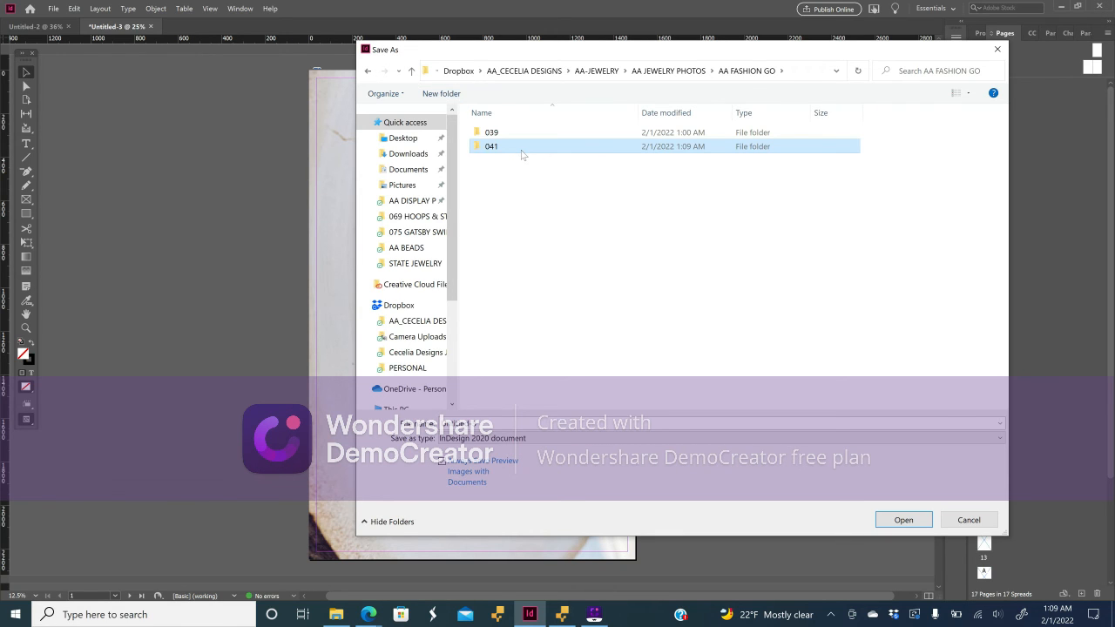
key("Return")
type("04")
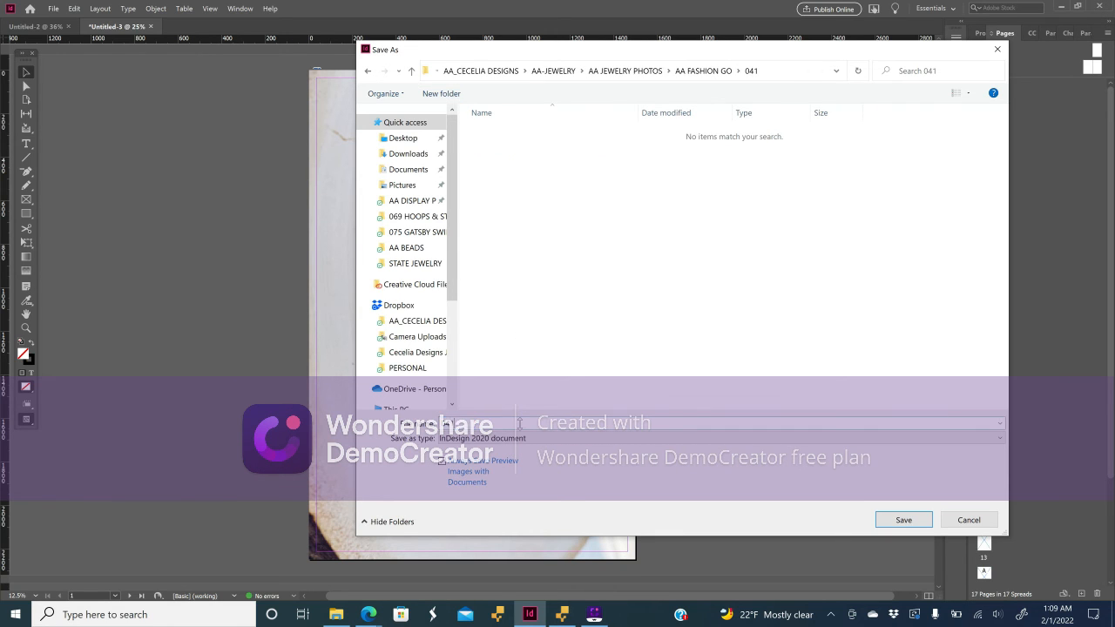
left_click(906, 520)
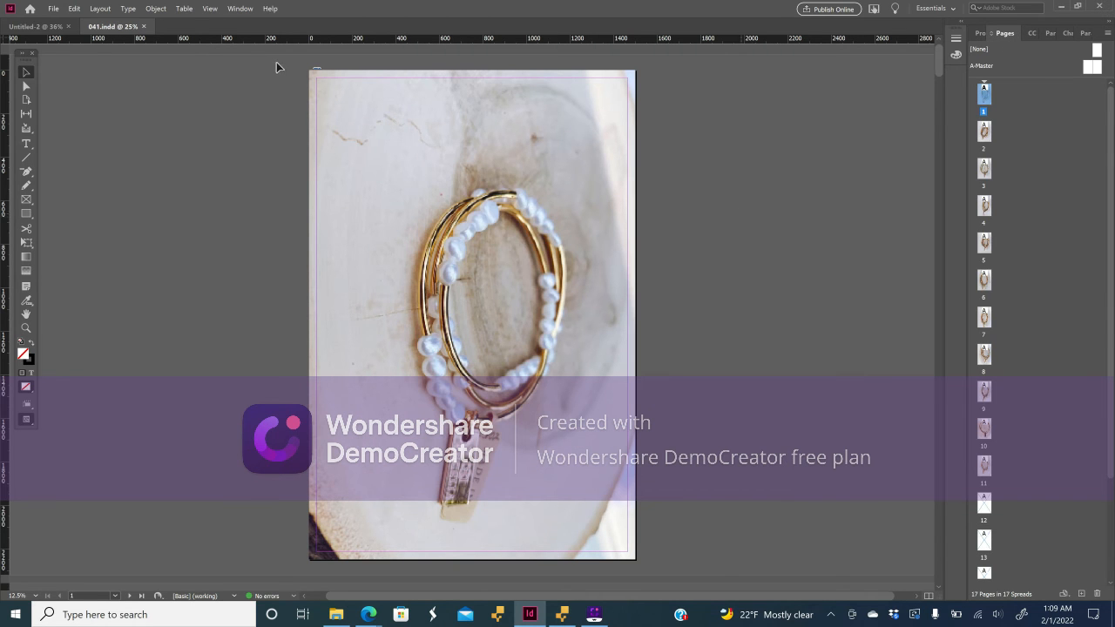
Delete pages 1 to 11 containing the placed bracelet photos from the document.
left_click(986, 469, "shift")
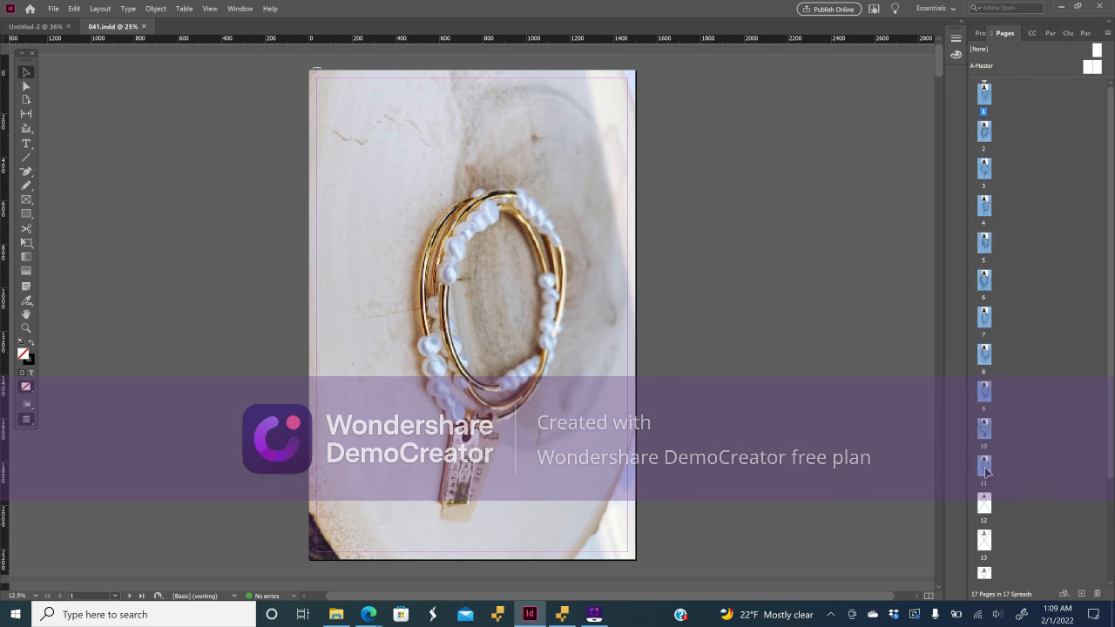
left_click(1096, 593)
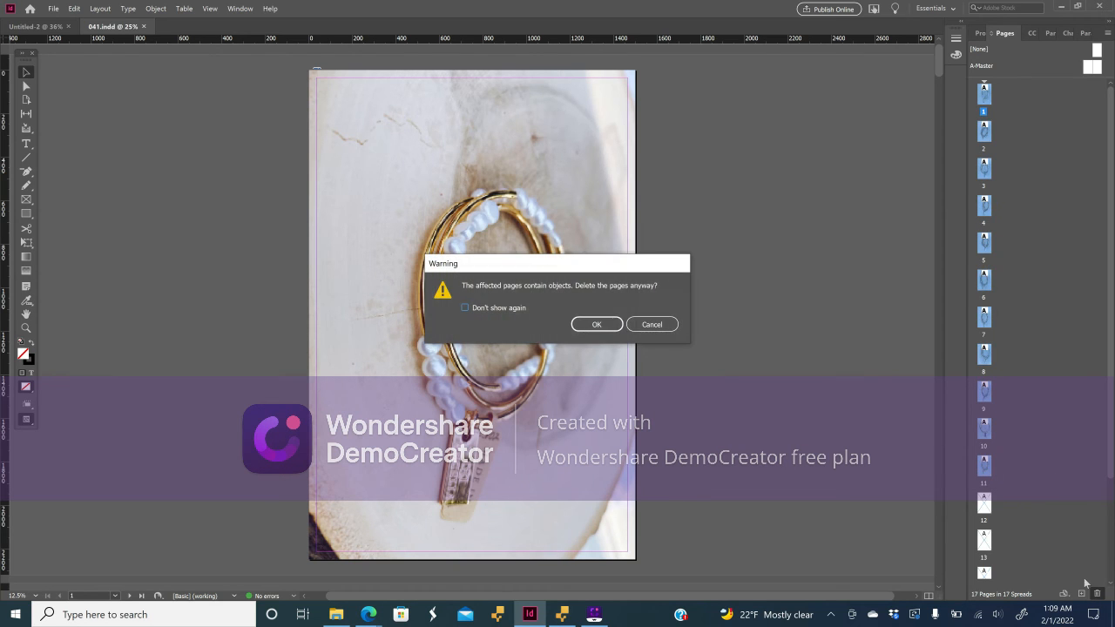
left_click(597, 325)
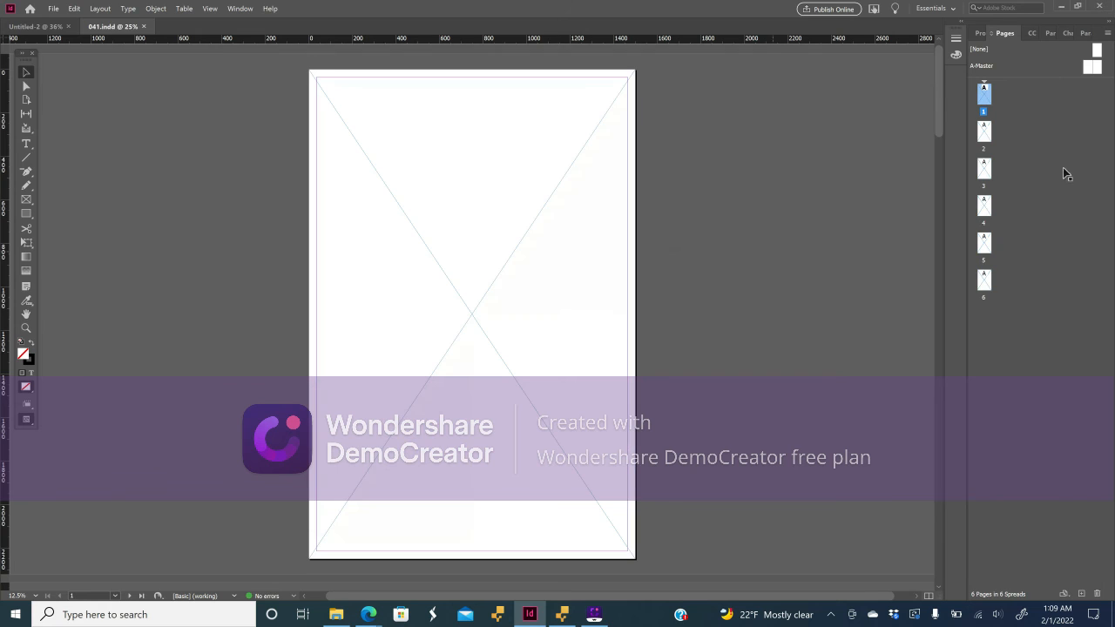
Duplicate the six blank framed pages twice over to make 24 pages, and go to page 1.
left_click(985, 283, "shift")
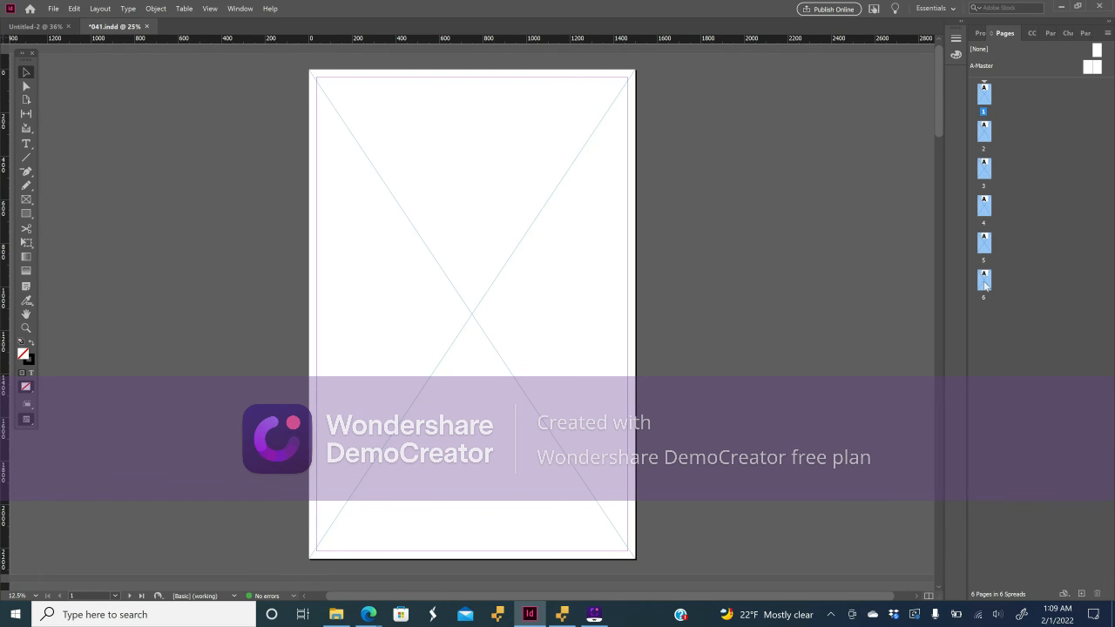
right_click(984, 284)
left_click(949, 309)
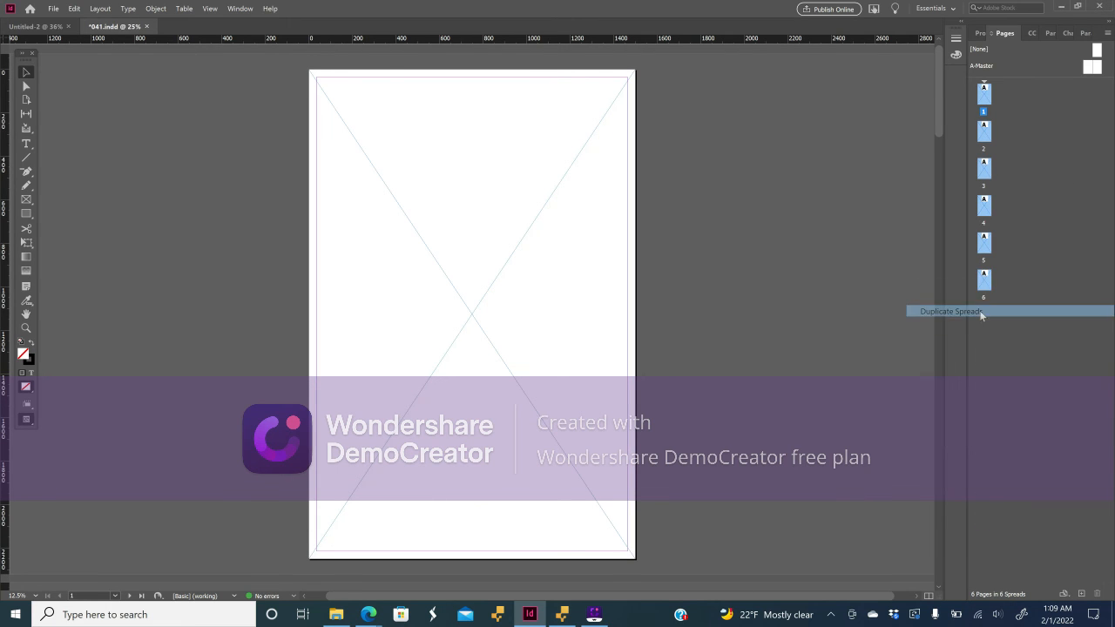
left_click(984, 94, "shift")
right_click(984, 94)
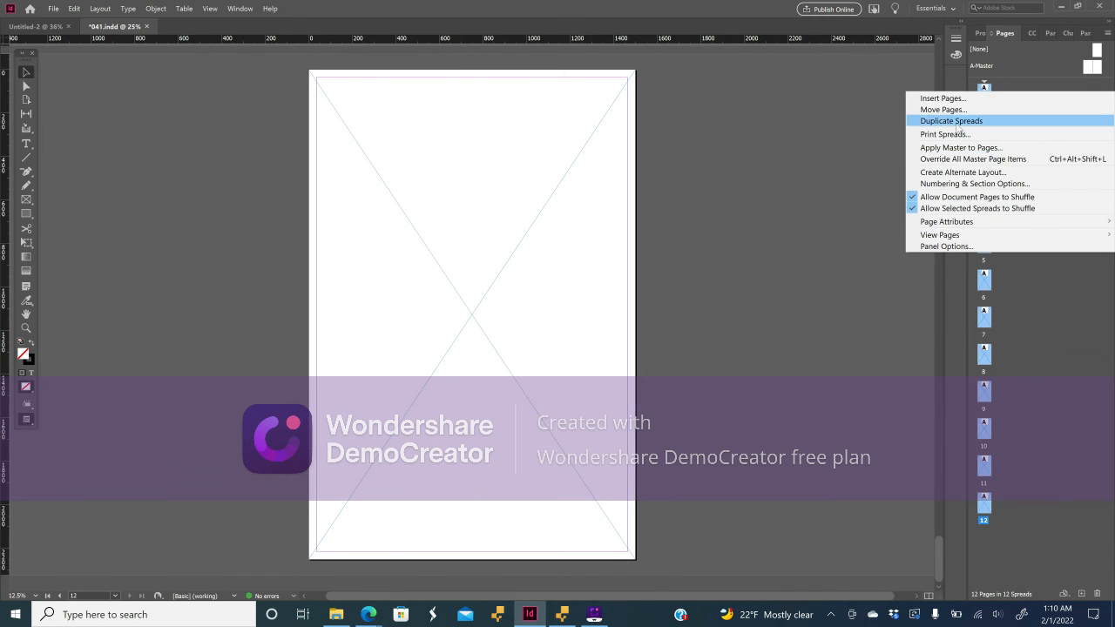
left_click(957, 124)
scroll(1024, 155, "up", 5)
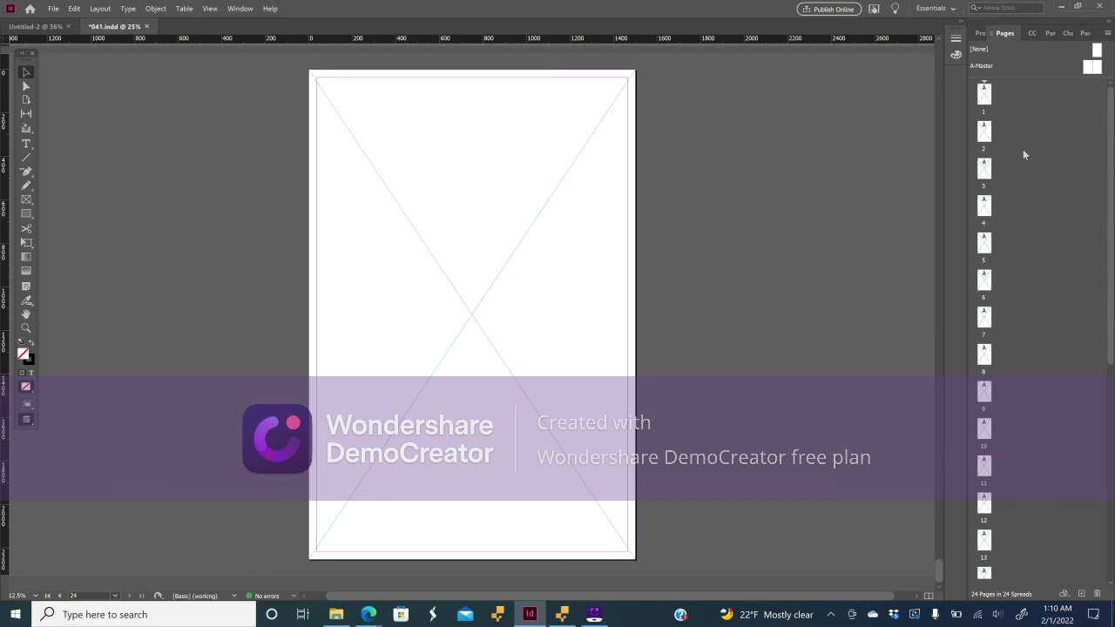
double_click(984, 92)
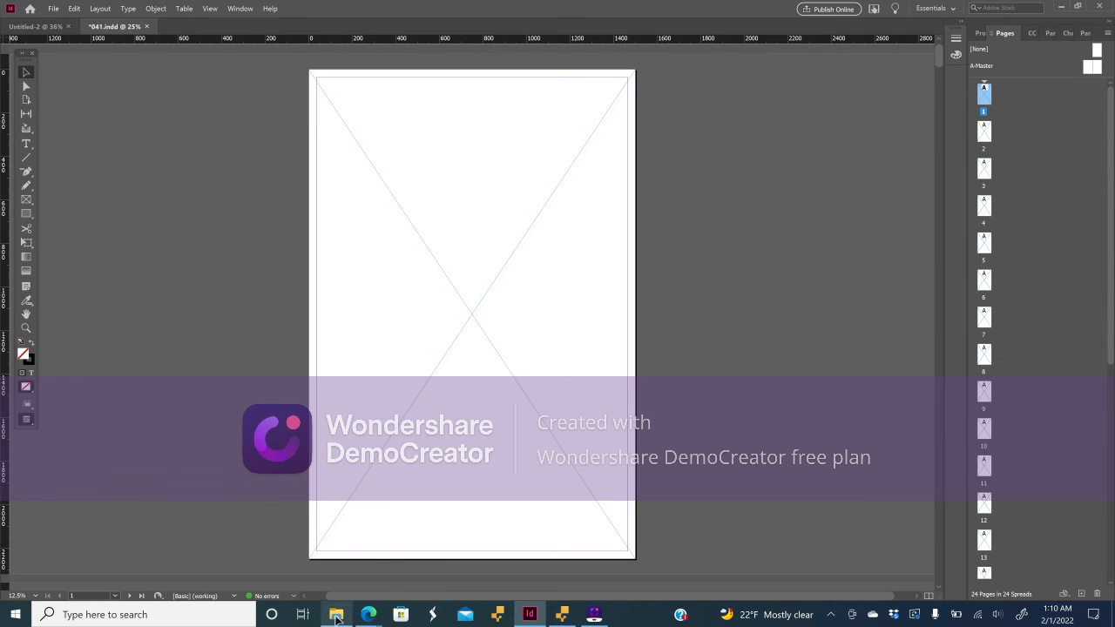
Switch to File Explorer and open the 042 GOLD FACETED GEMSTONE DOUBLE WRAP folder in AA JEWELRY PHOTOS BY COLLECTION.
left_click(337, 617)
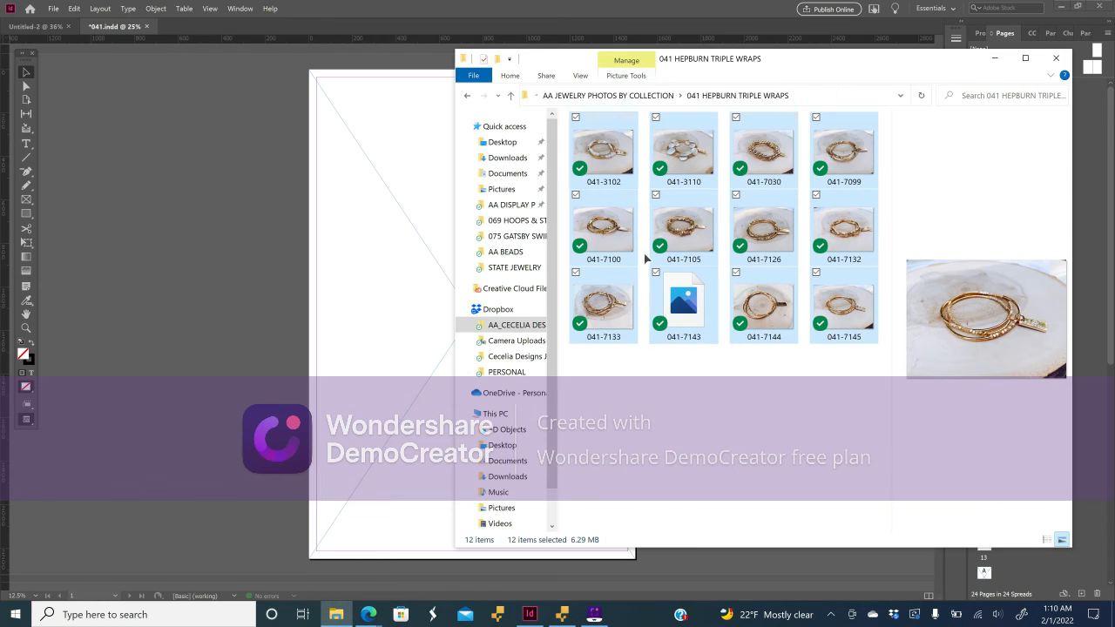
left_click(647, 98)
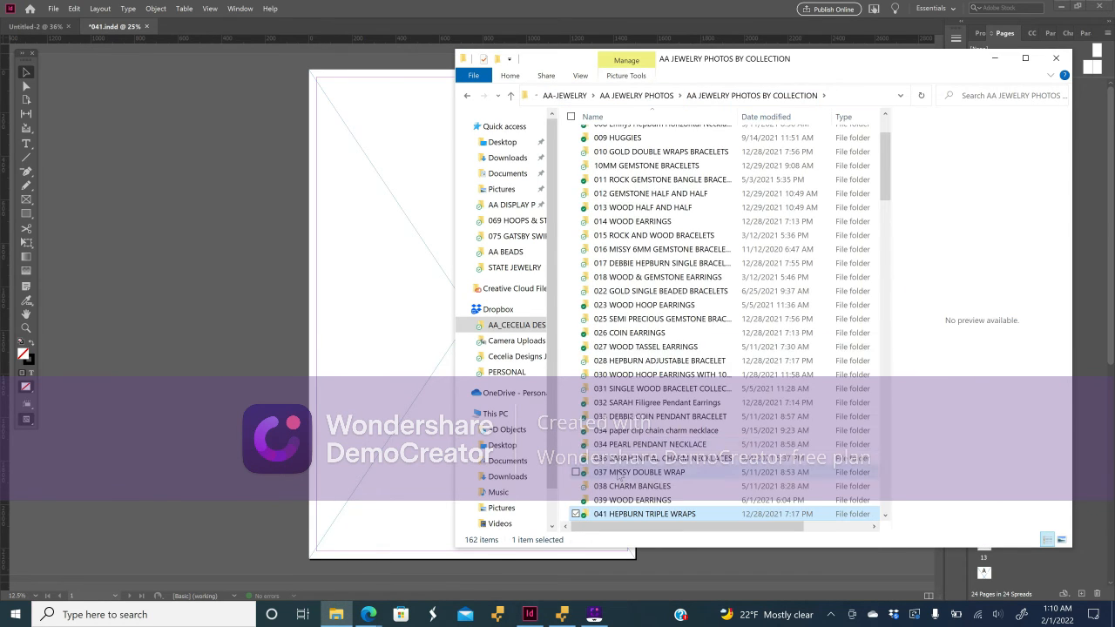
scroll(636, 409, "down", 1)
double_click(620, 488)
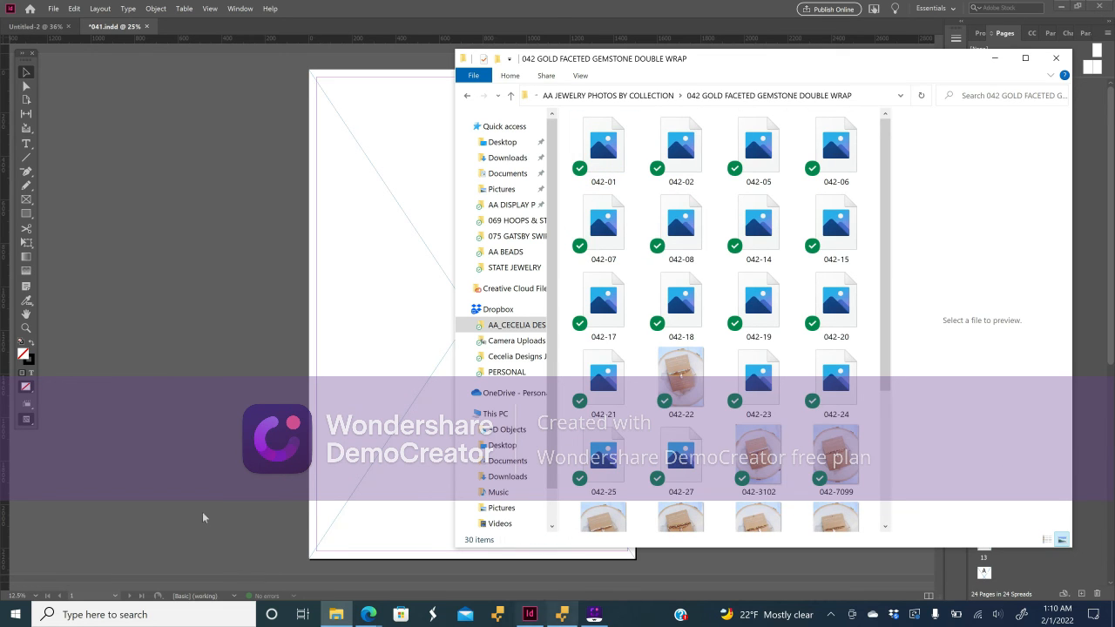
Switch to the Fashion Go sheet, widen column D to fit its heading, and enter the heading PICTURES EDITED in E1.
mouse_move(366, 615)
left_click(498, 512)
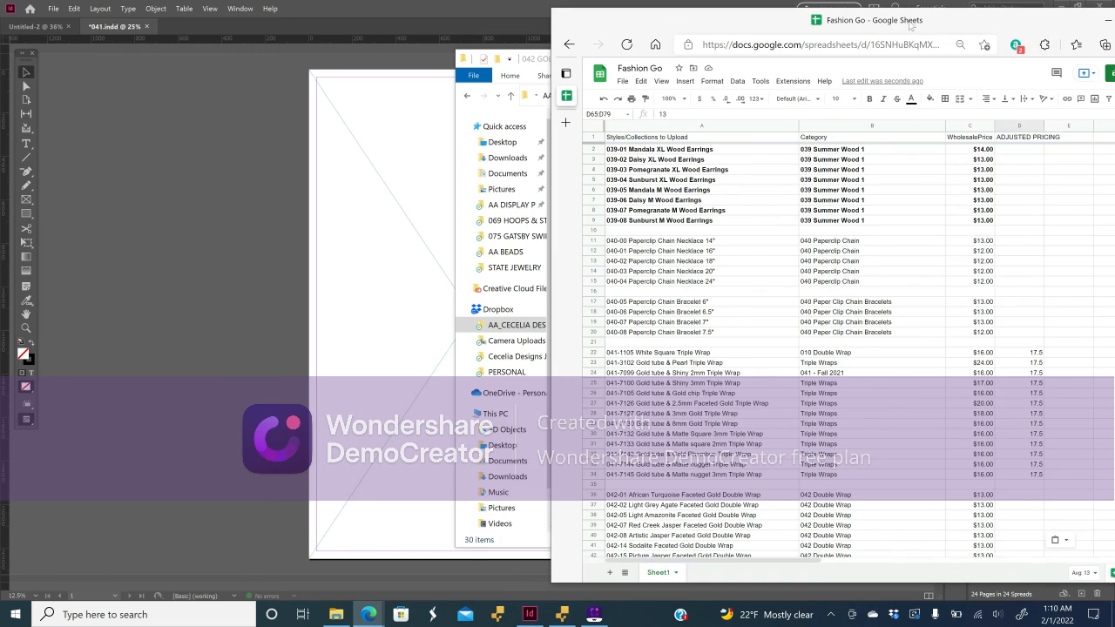
left_click_drag(911, 24, 795, 16)
left_click_drag(929, 122, 948, 122)
left_click(977, 133)
type("PICTURES")
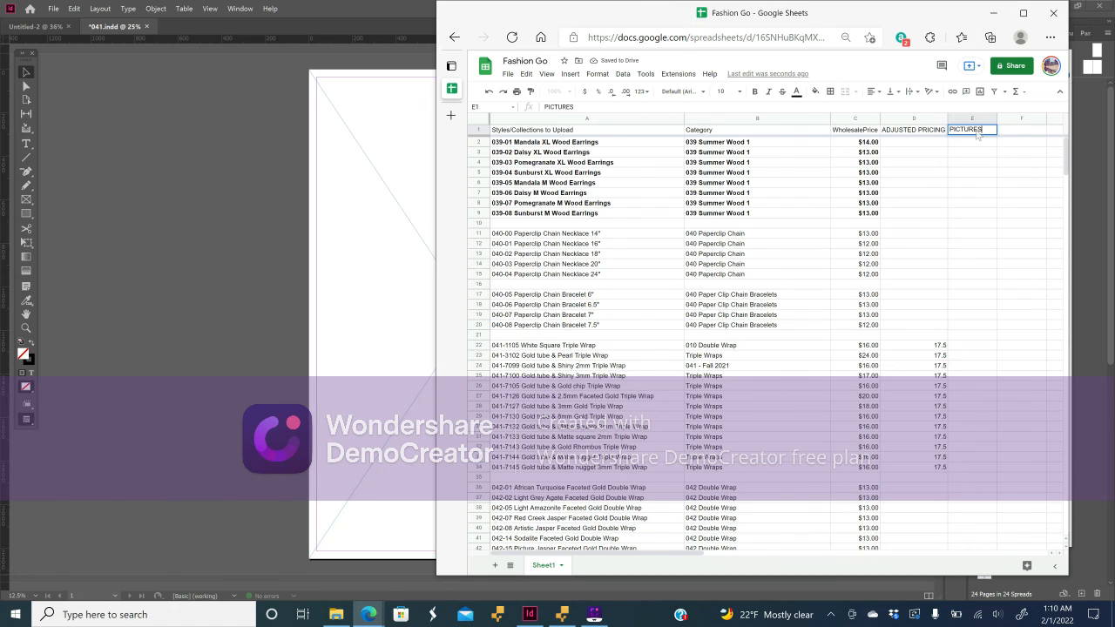
type(" EDITED")
key("Return")
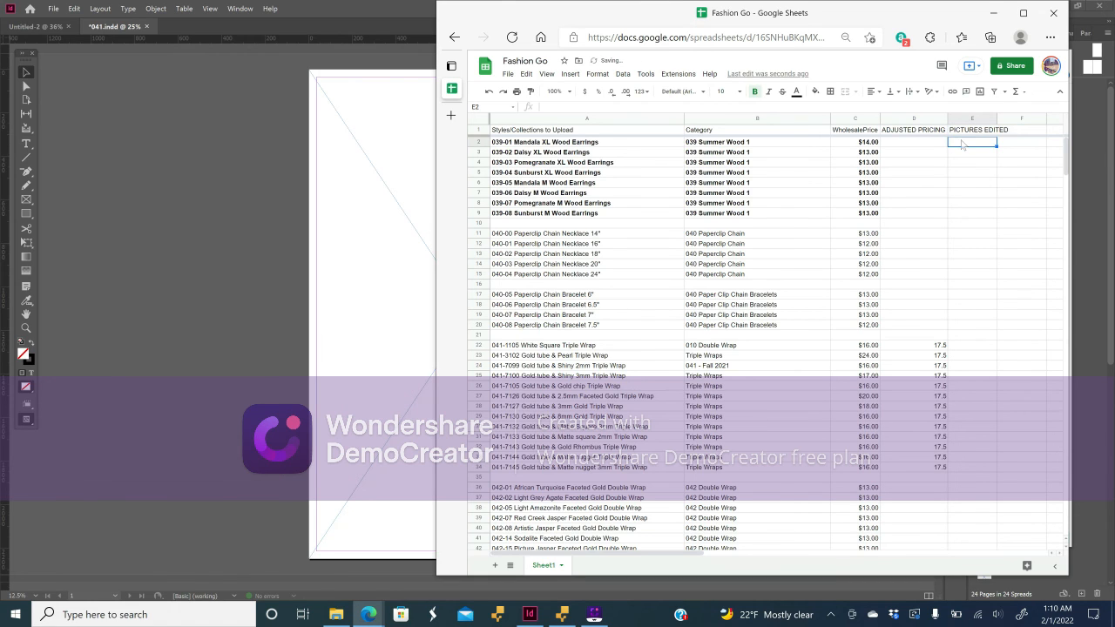
Enter DONE in E2 and fill it down to E9 for all 039 wood earrings.
type("DONE")
left_click(962, 215, "shift")
key("ctrl+d")
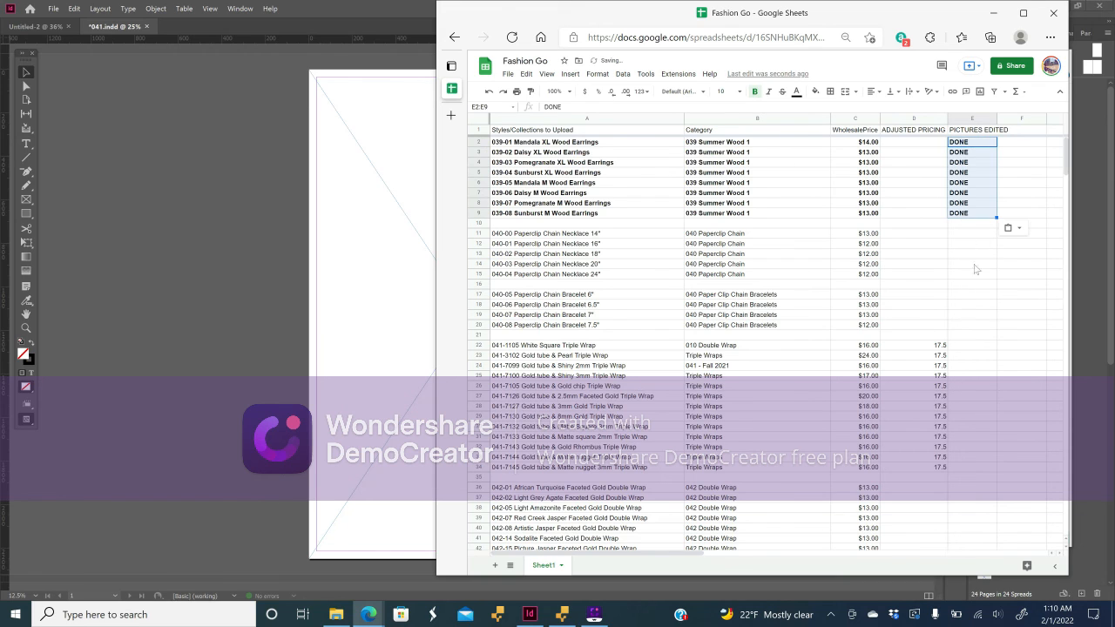
Mark all 041 triple wraps as DONE in E22:E34.
left_click(971, 345)
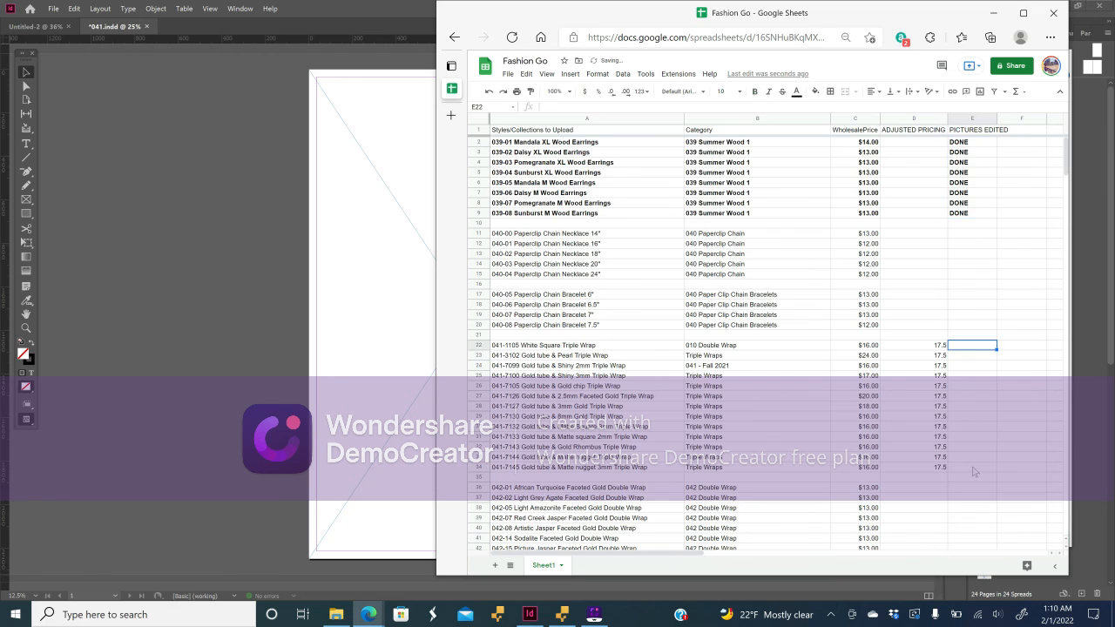
left_click(974, 472, "shift")
type("DONE")
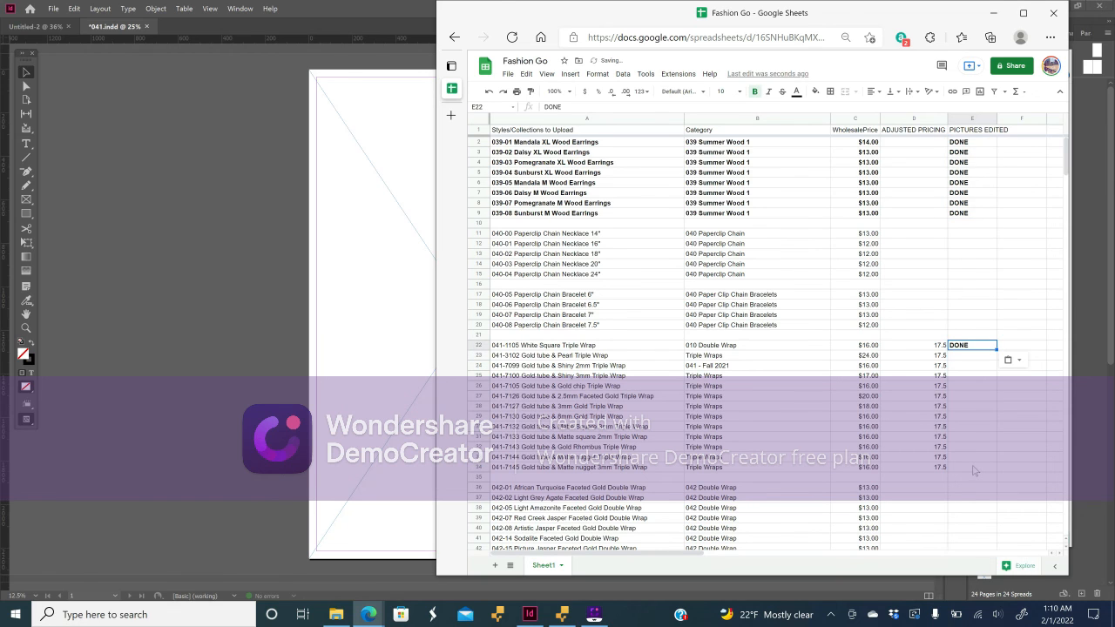
left_click(972, 460, "shift")
key("ctrl+c")
left_click(973, 471, "shift")
key("ctrl+v")
Shade rows 2 to 9 of the 039 wood earrings light yellow, and switch back to InDesign.
scroll(558, 446, "down", 5)
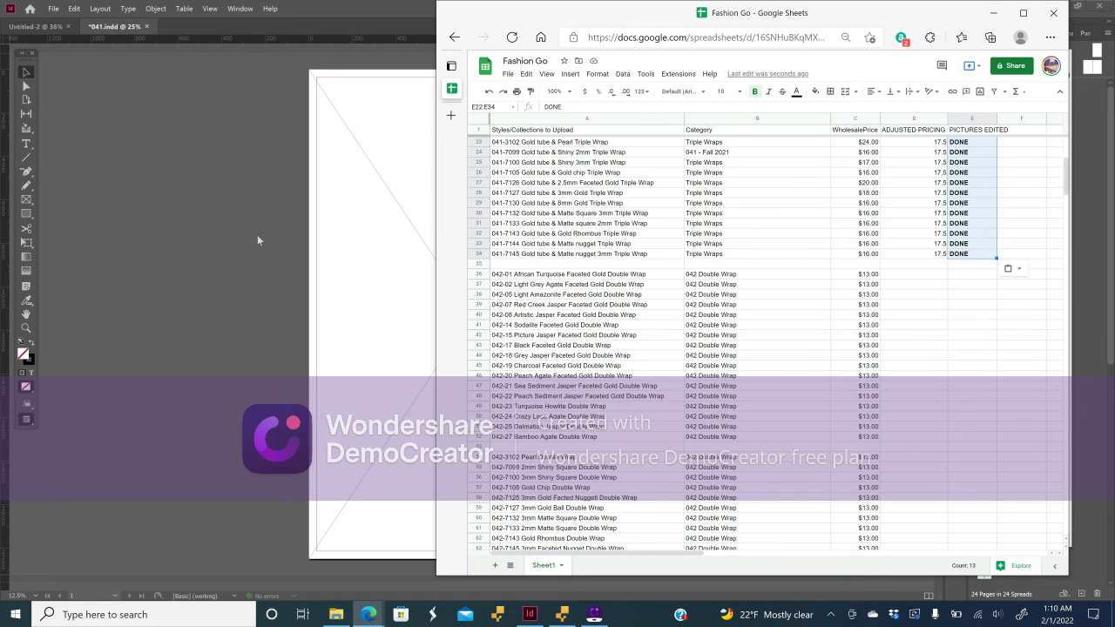
scroll(373, 242, "up", 1)
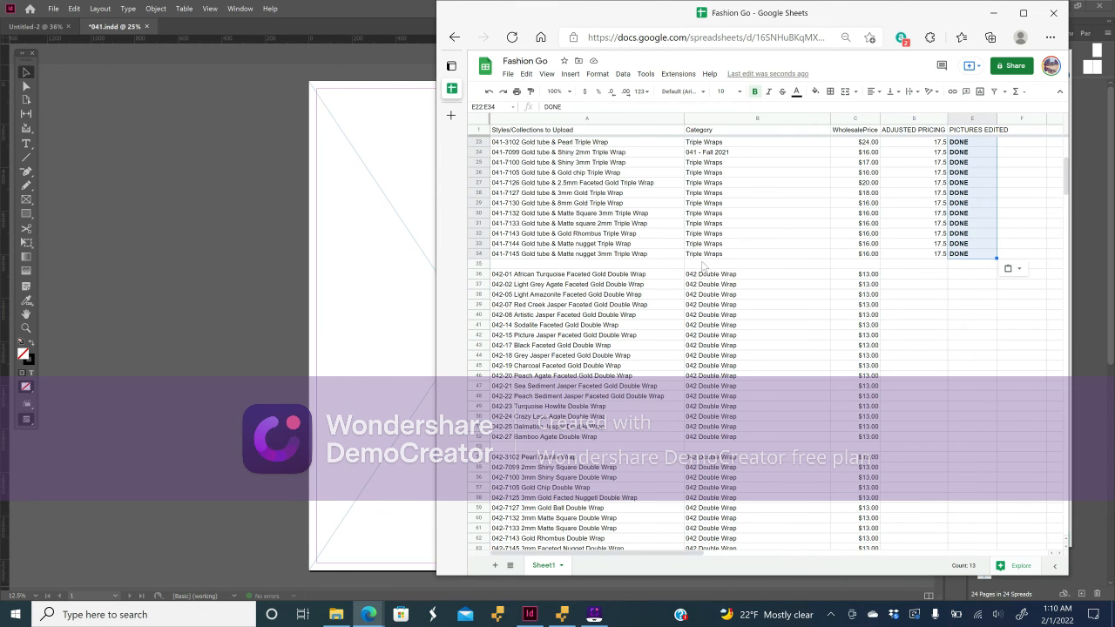
scroll(704, 266, "up", 5)
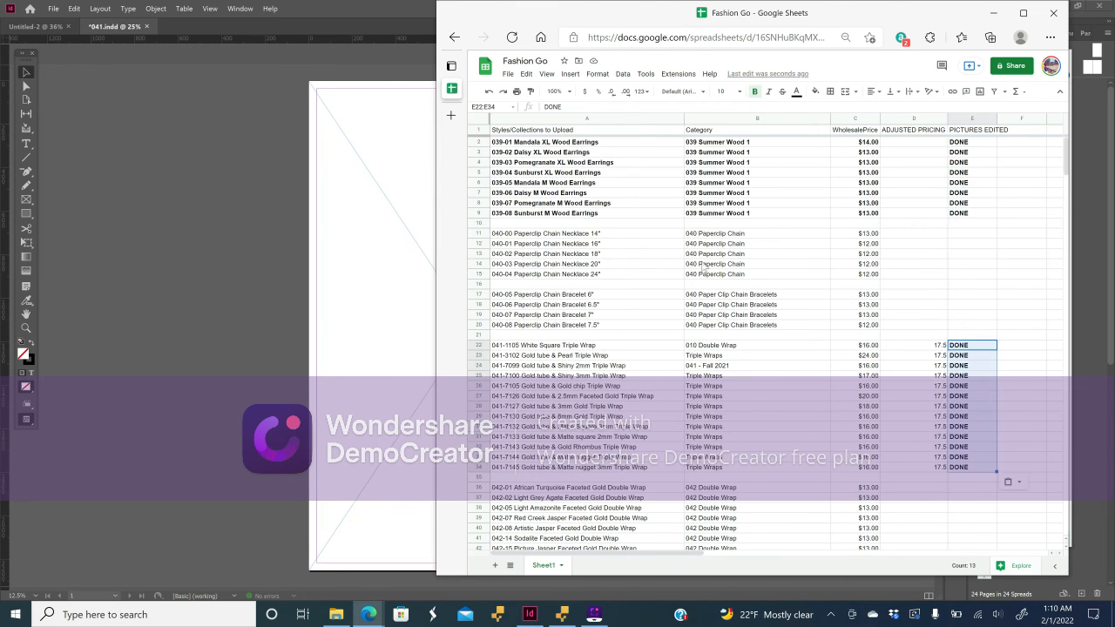
left_click(478, 142)
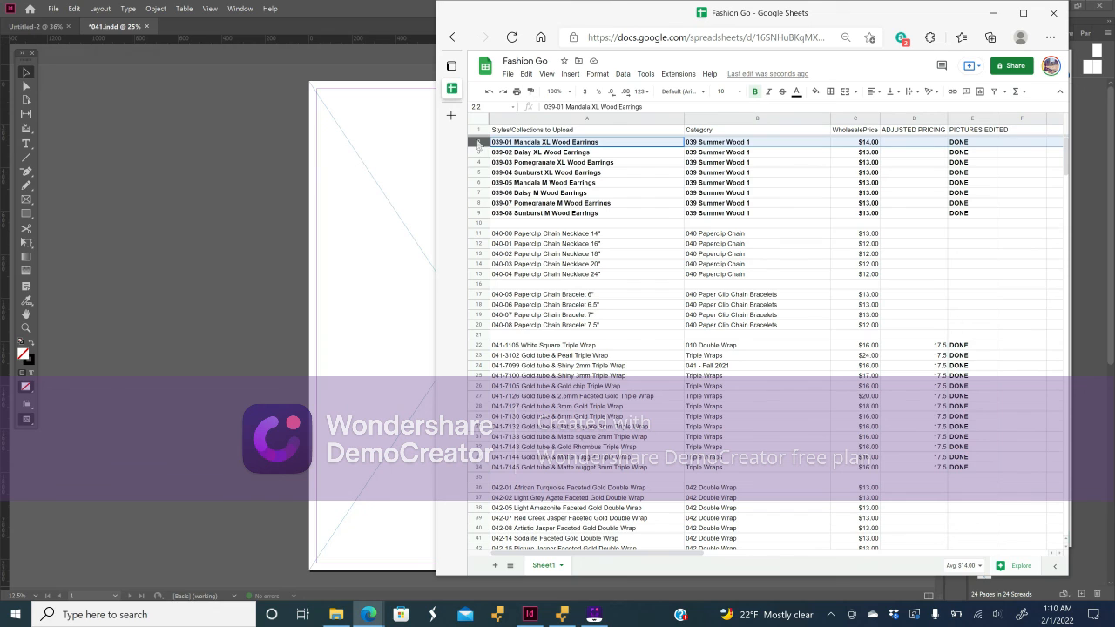
left_click(478, 213, "shift")
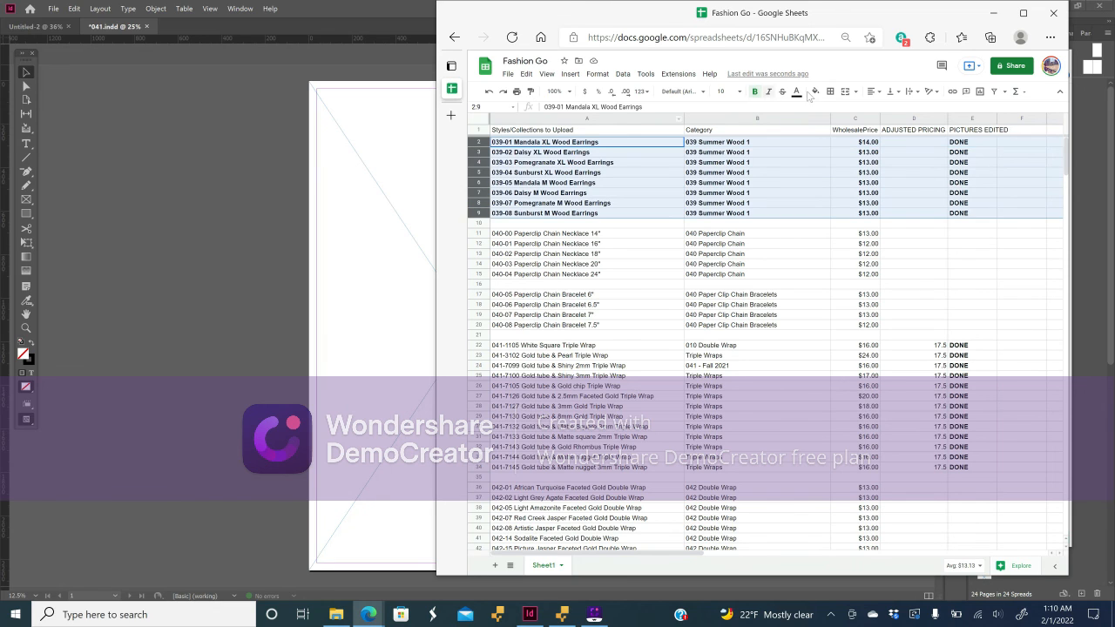
left_click(813, 93)
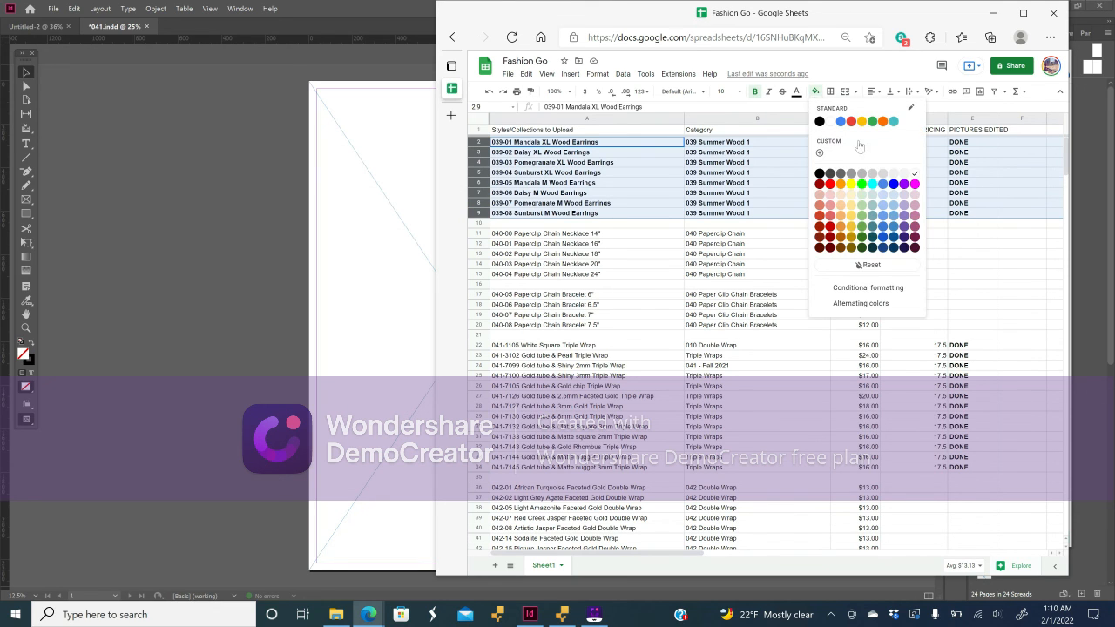
left_click(850, 198)
left_click(698, 225)
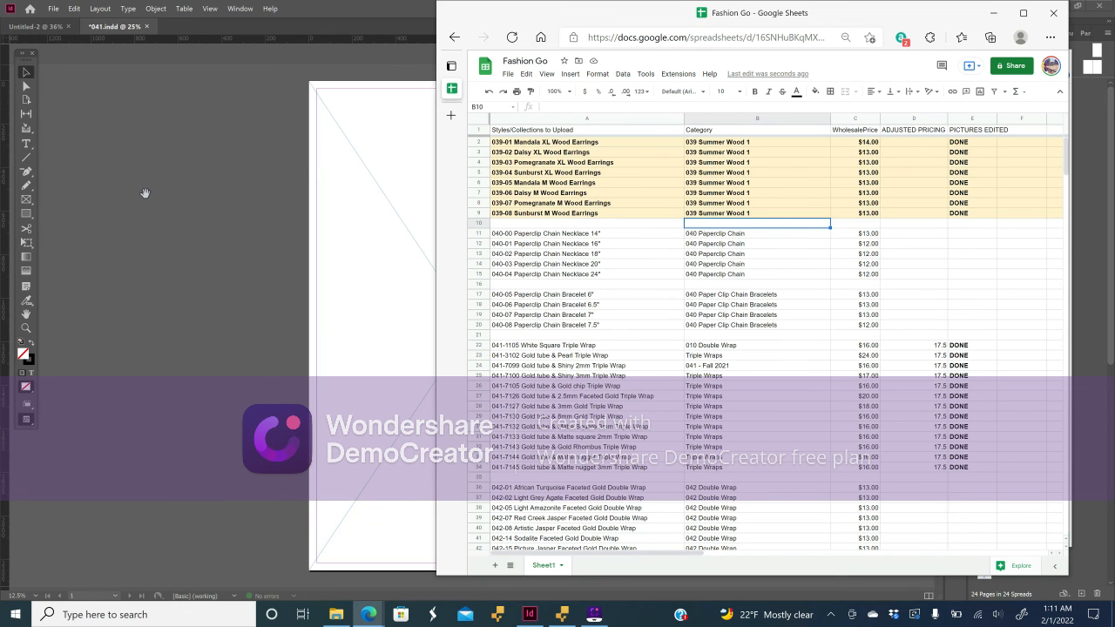
left_click(250, 233)
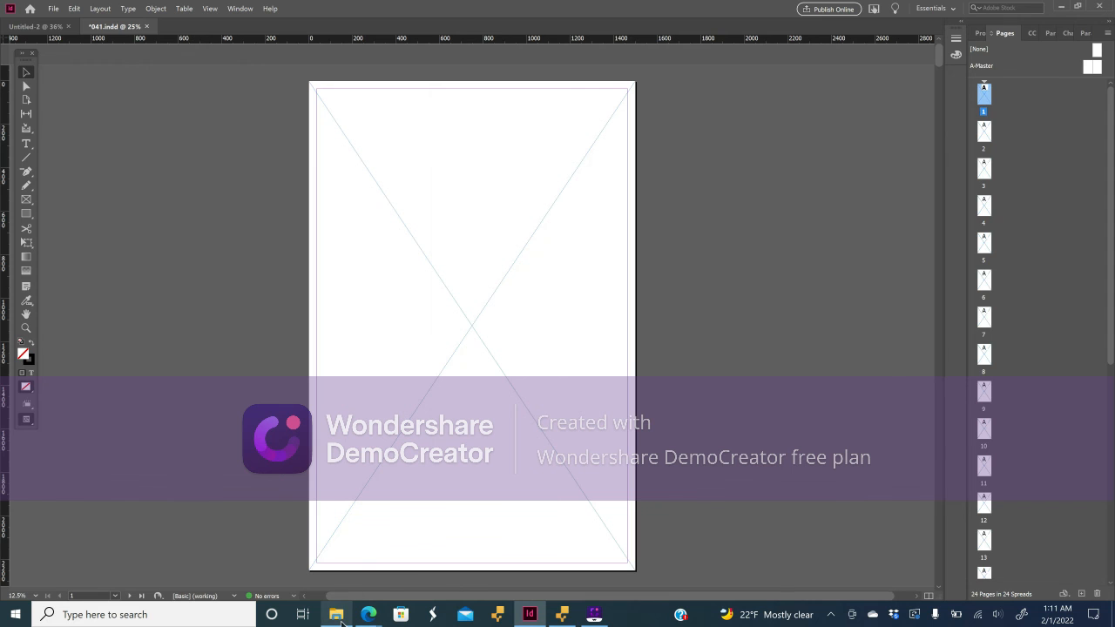
Switch to the 042 GOLD FACETED GEMSTONE DOUBLE WRAP folder and select the photos from 042-01 through 042-7145.
left_click(346, 551)
left_click(607, 164)
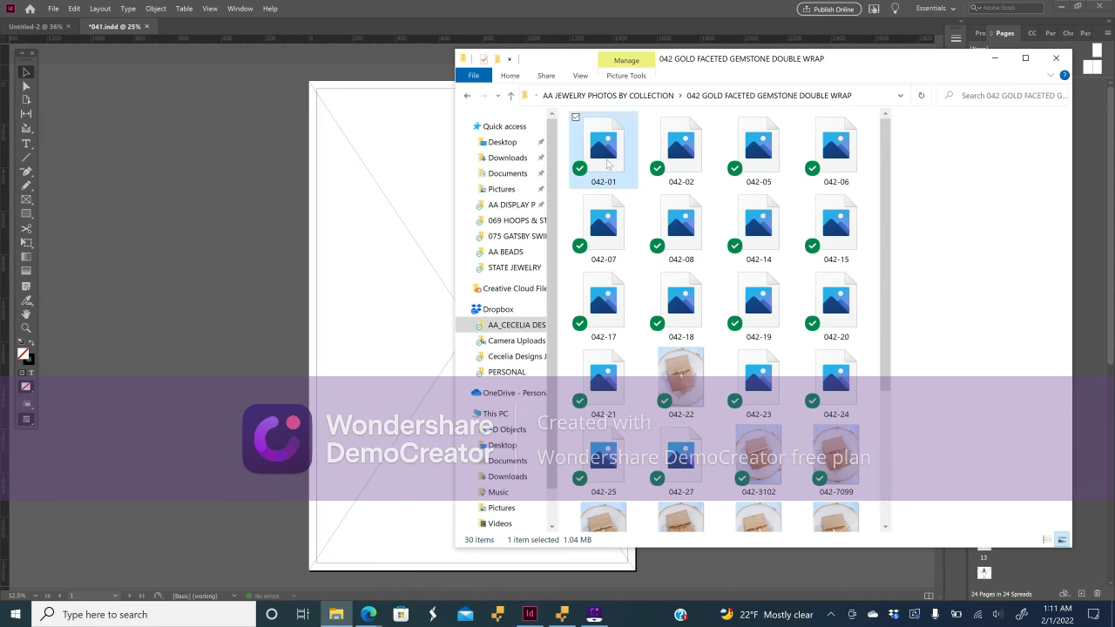
scroll(610, 484, "down", 1)
scroll(613, 490, "down", 2)
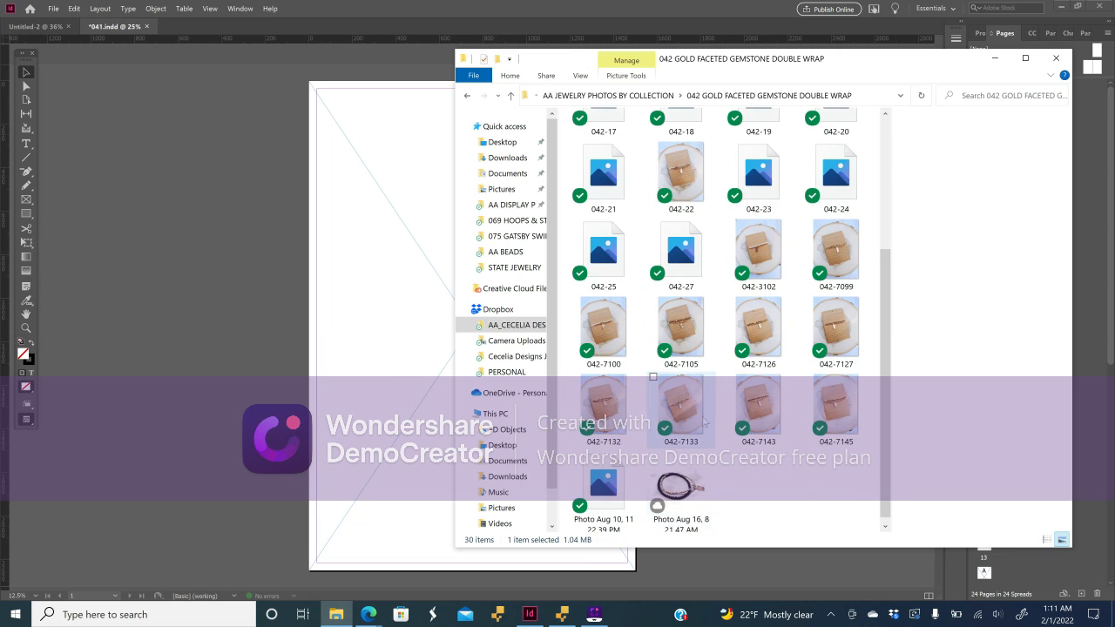
left_click(862, 417, "shift")
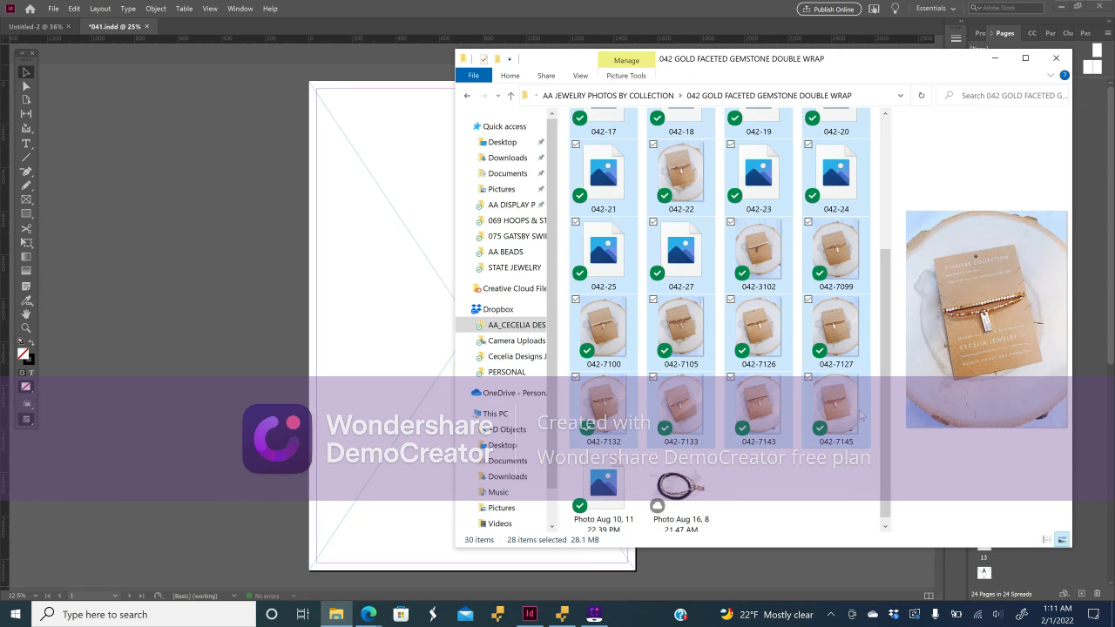
Return to the 041.indd document and duplicate the spreads of pages 17 to 24 to add eight blank pages.
left_click(710, 565)
scroll(888, 454, "down", 3)
scroll(1041, 442, "down", 5)
left_click(985, 562)
left_click(984, 298, "shift")
right_click(984, 298)
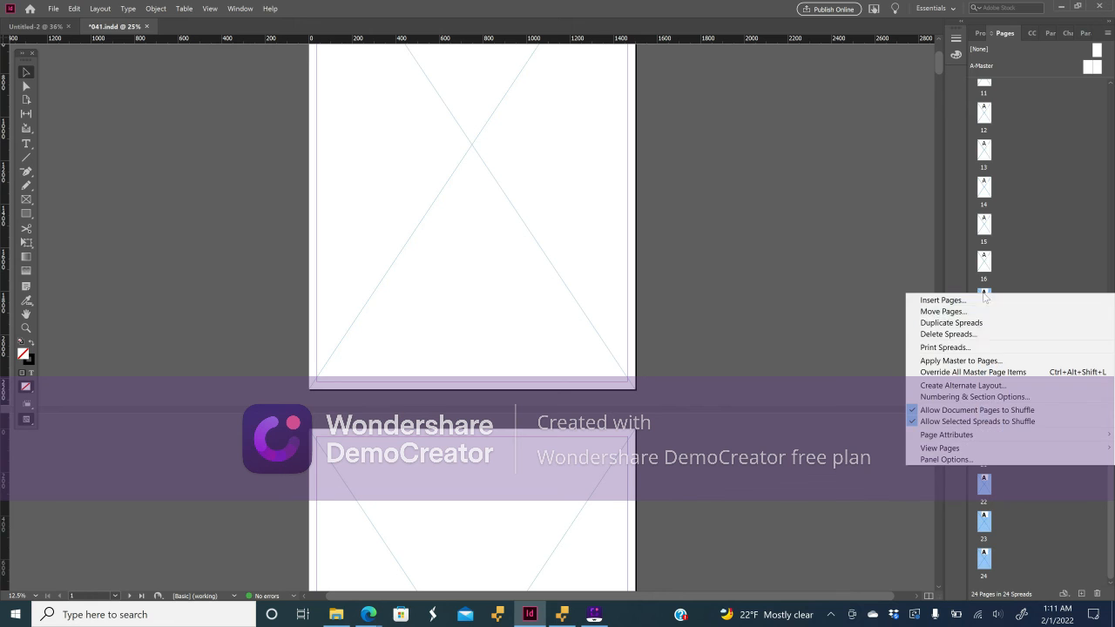
left_click(953, 323)
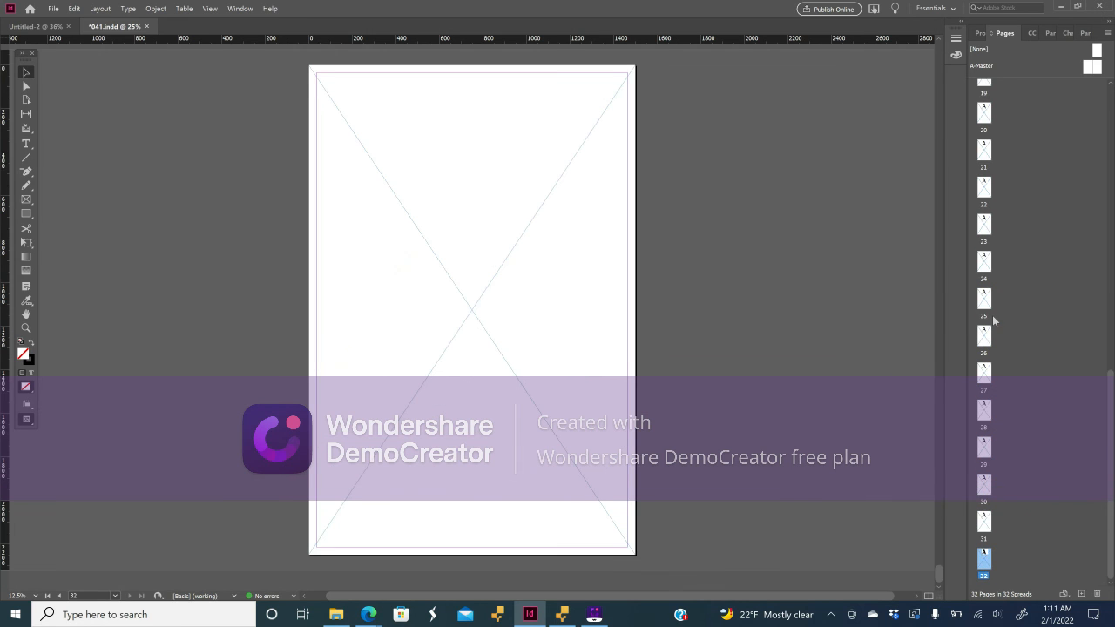
scroll(993, 321, "up", 9)
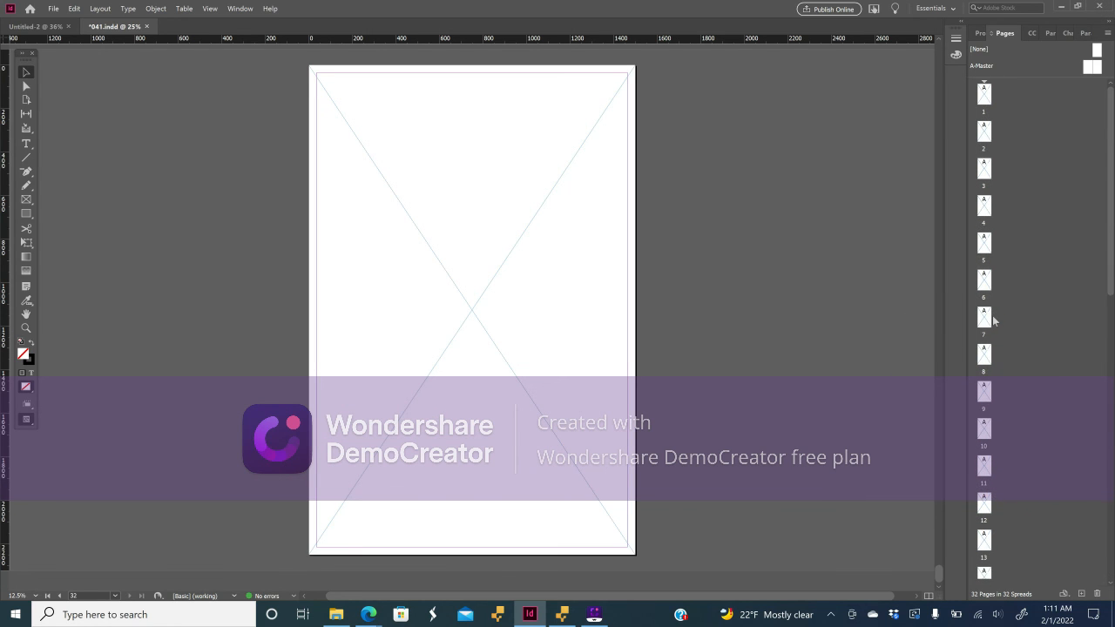
Bring the selected 042 photos from the folder into InDesign, loaded for placing, and go back towards the document's first page.
left_click(335, 614)
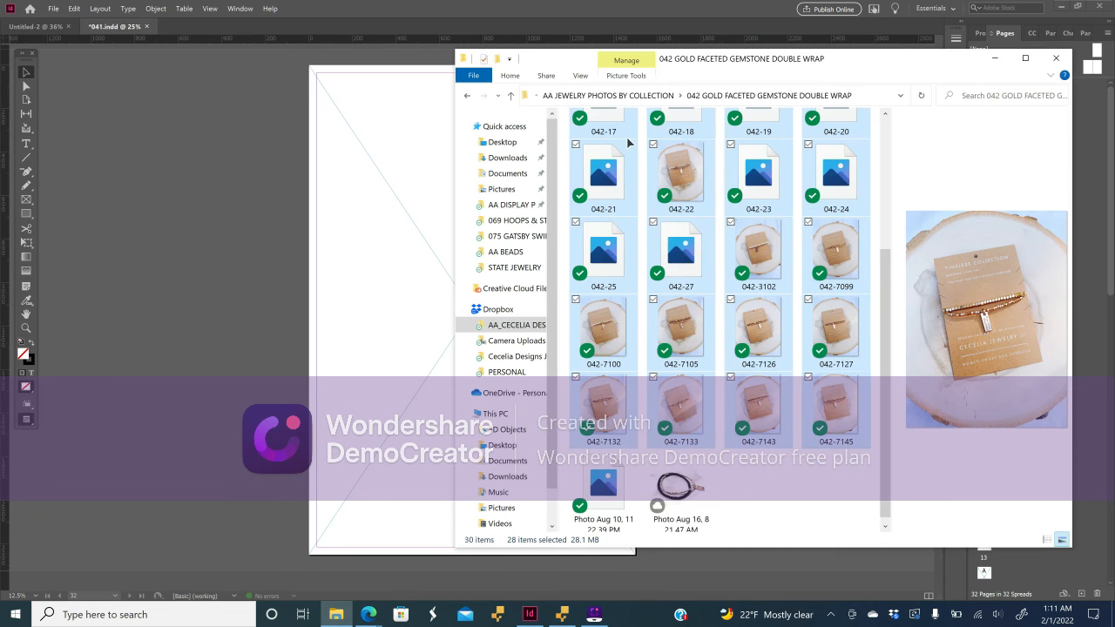
scroll(624, 174, "up", 3)
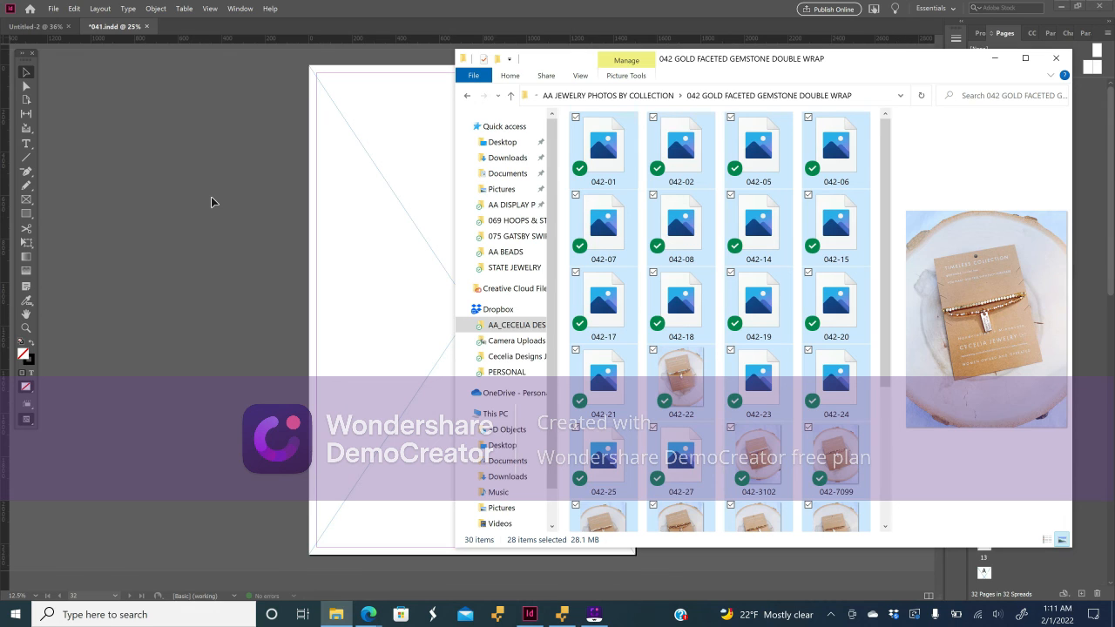
left_click(345, 9)
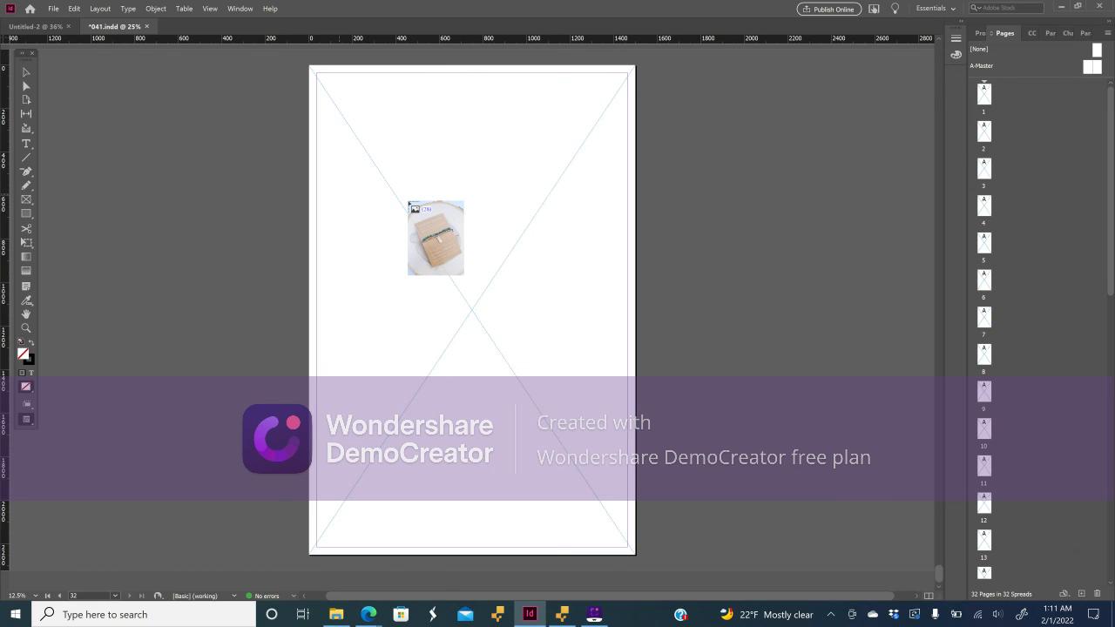
scroll(409, 206, "up", 1)
scroll(410, 206, "up", 20)
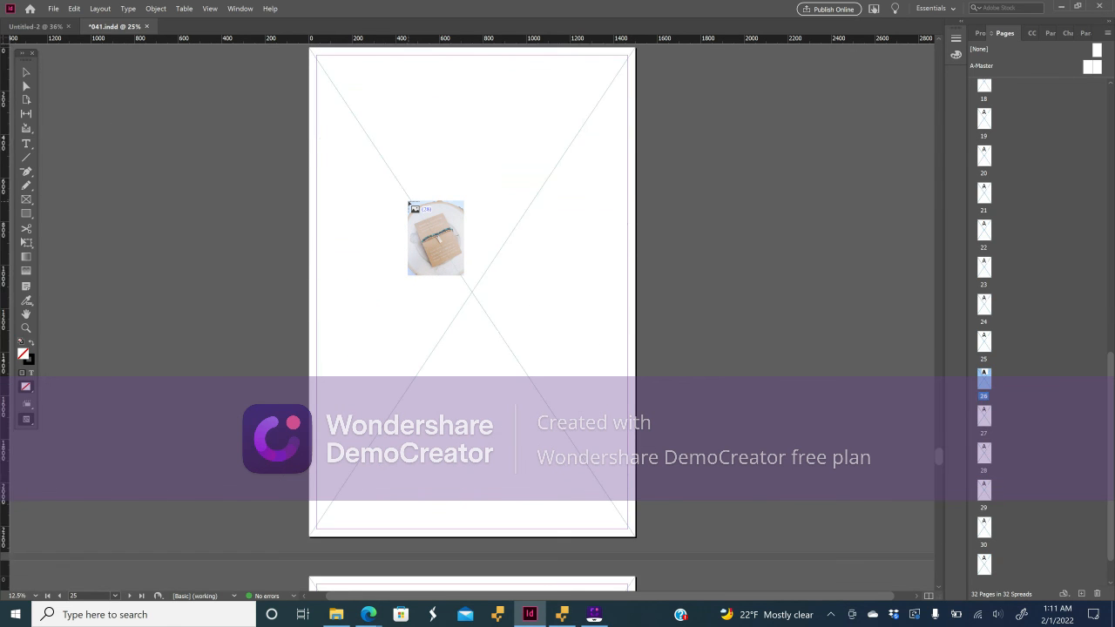
scroll(409, 205, "up", 18)
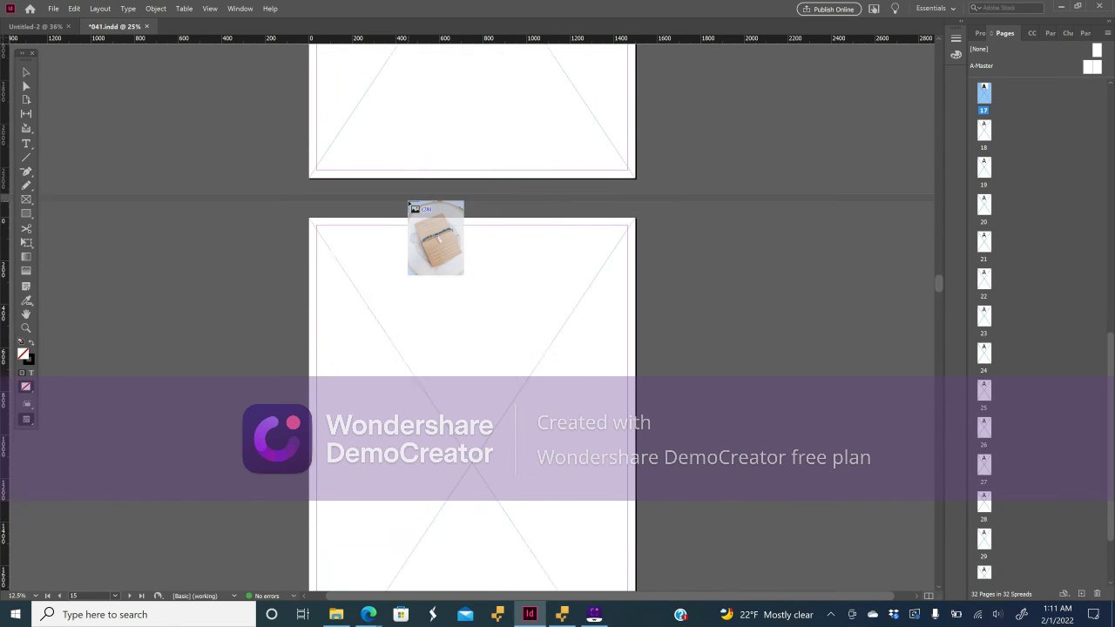
scroll(409, 206, "up", 20)
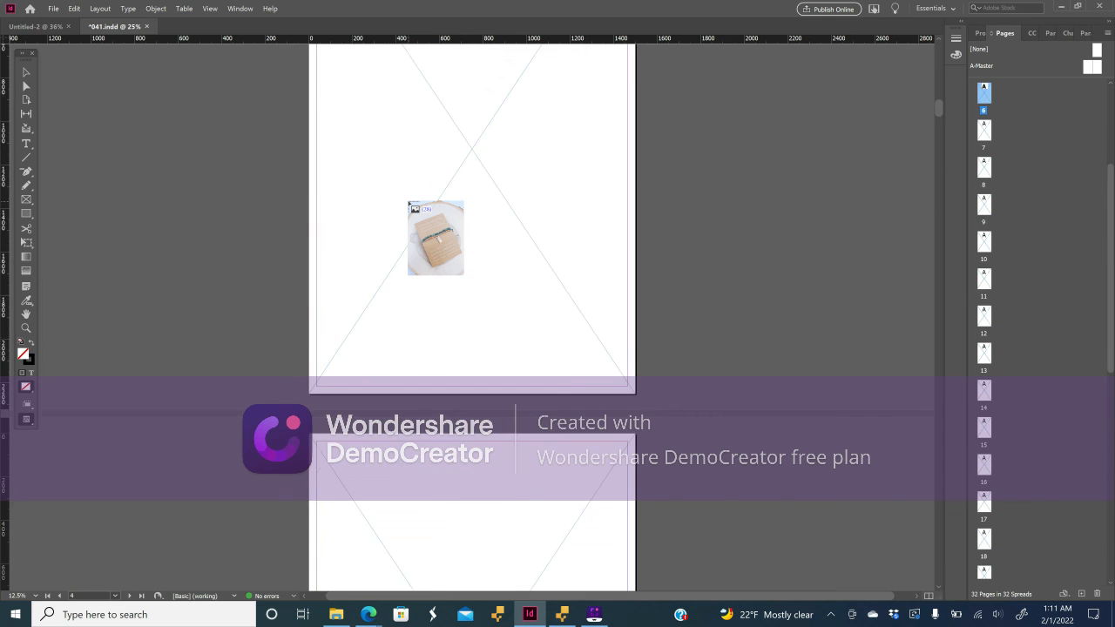